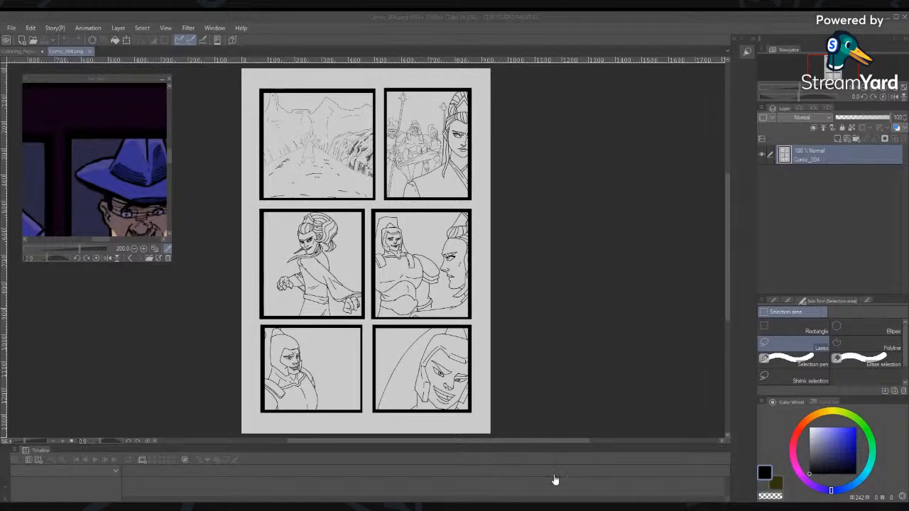
# Add a new raster layer and move it below the Comic_004 line art layer
pyautogui.click(536, 492)
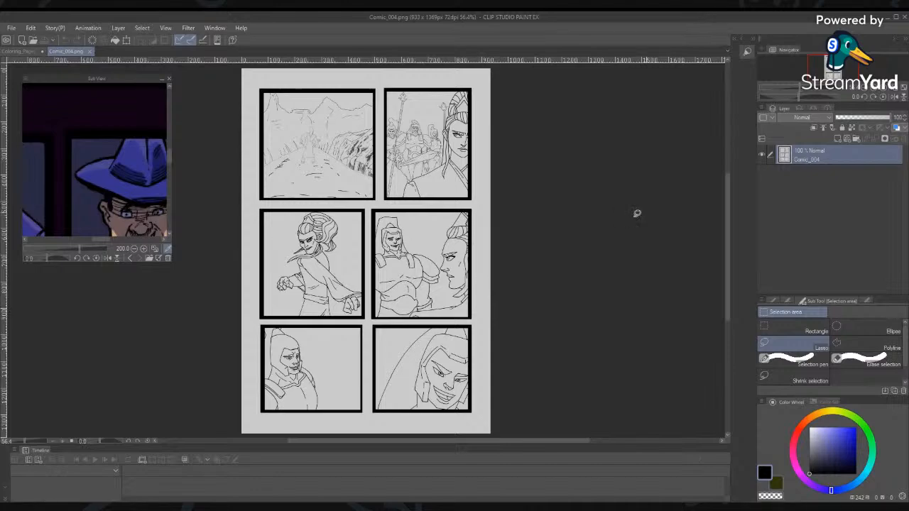
pyautogui.click(838, 139)
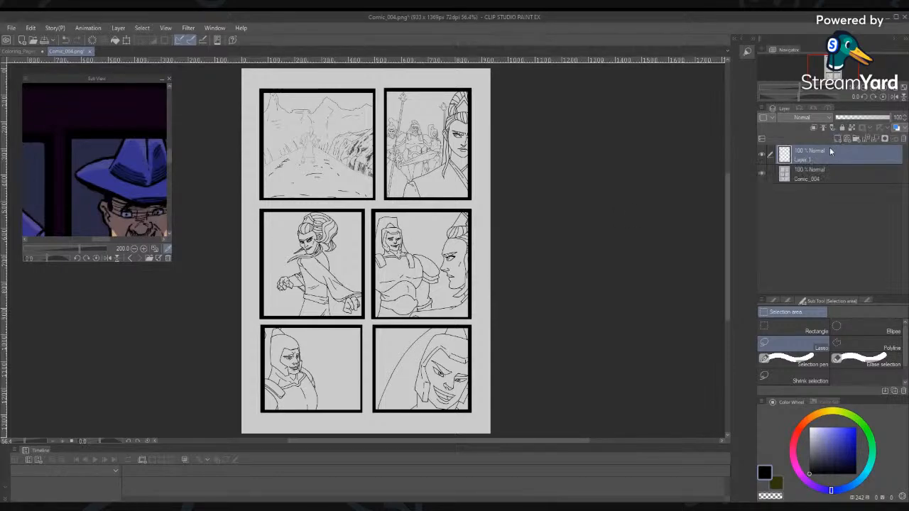
pyautogui.moveTo(824, 158); pyautogui.dragTo(816, 182)
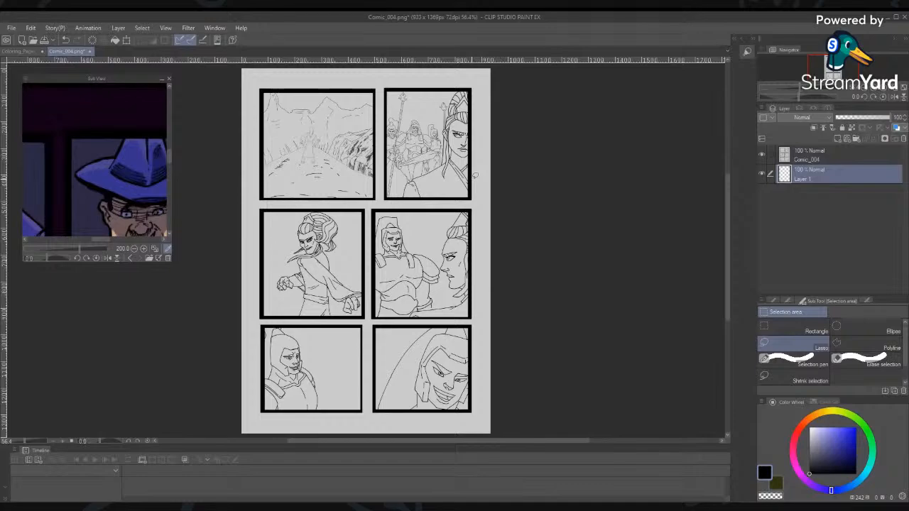
# Convert the brightness of the Comic_004 line art layer to opacity so only the black lines remain
pyautogui.click(834, 152)
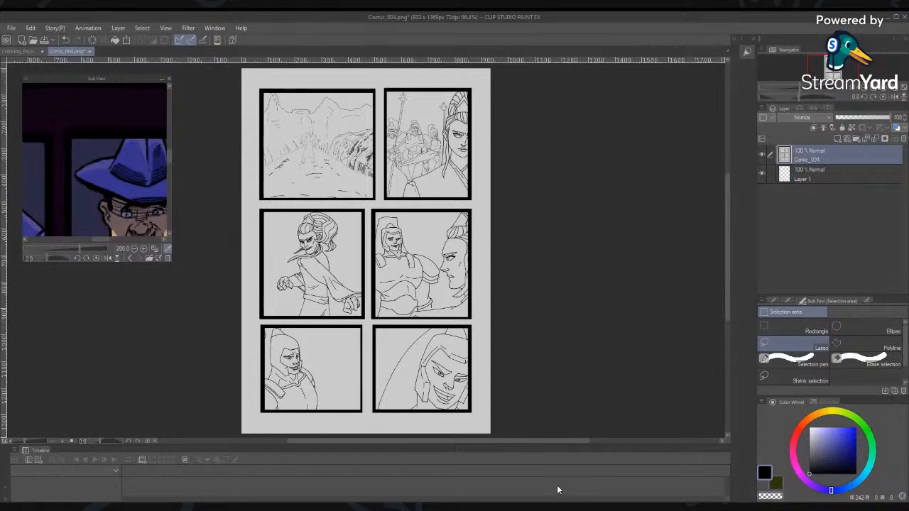
pyautogui.click(30, 28)
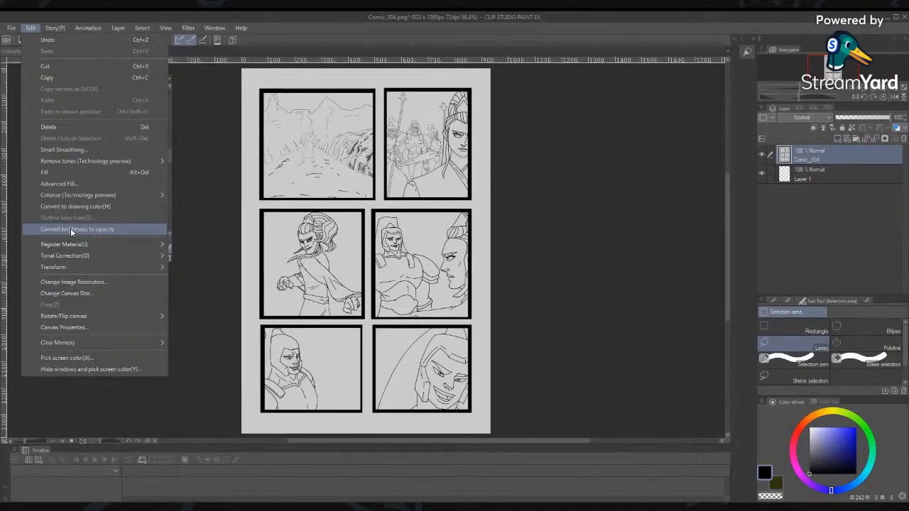
pyautogui.click(71, 229)
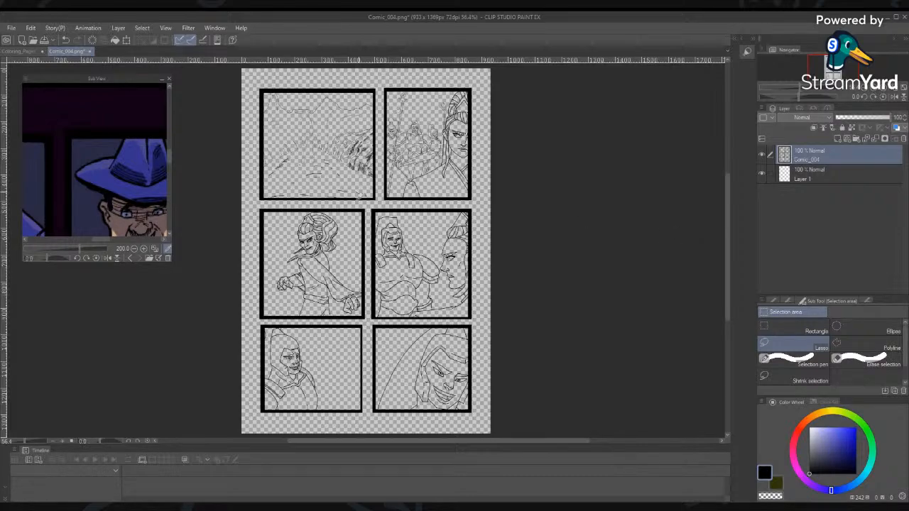
# Toggle the visibility of the empty Layer 1 off and on, and delete that layer
pyautogui.click(816, 172)
pyautogui.click(761, 174)
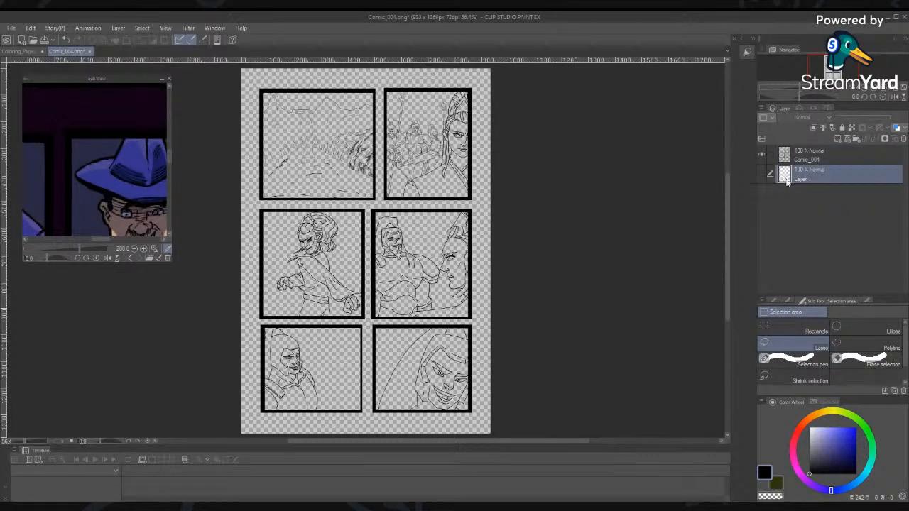
pyautogui.click(762, 175)
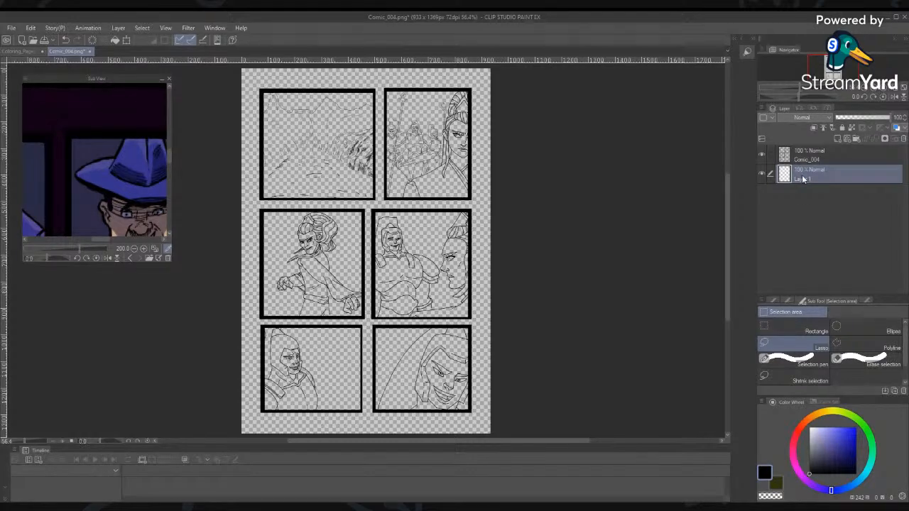
pyautogui.click(903, 139)
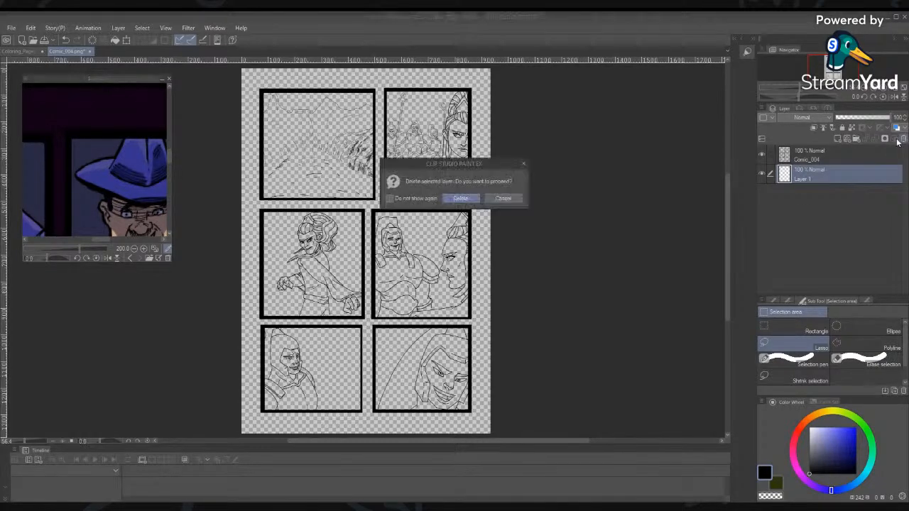
pyautogui.click(460, 199)
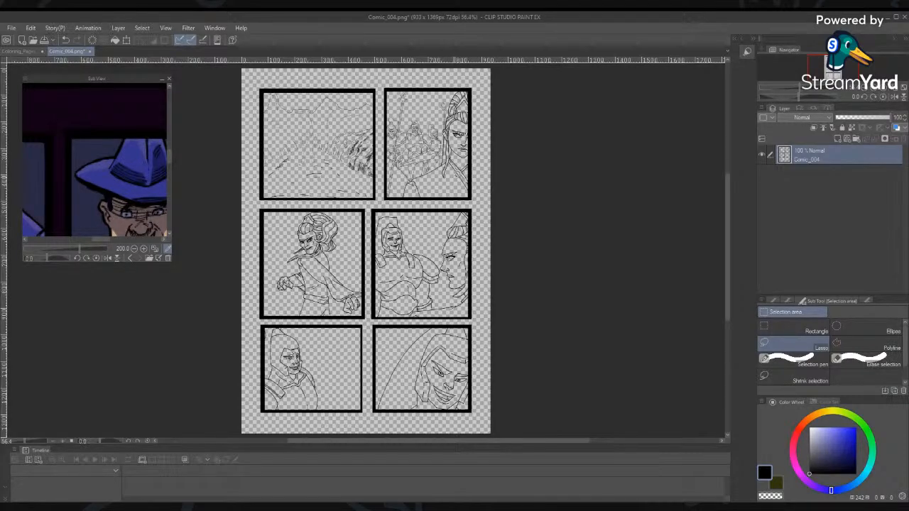
pyautogui.hotkey('alt', 'space')
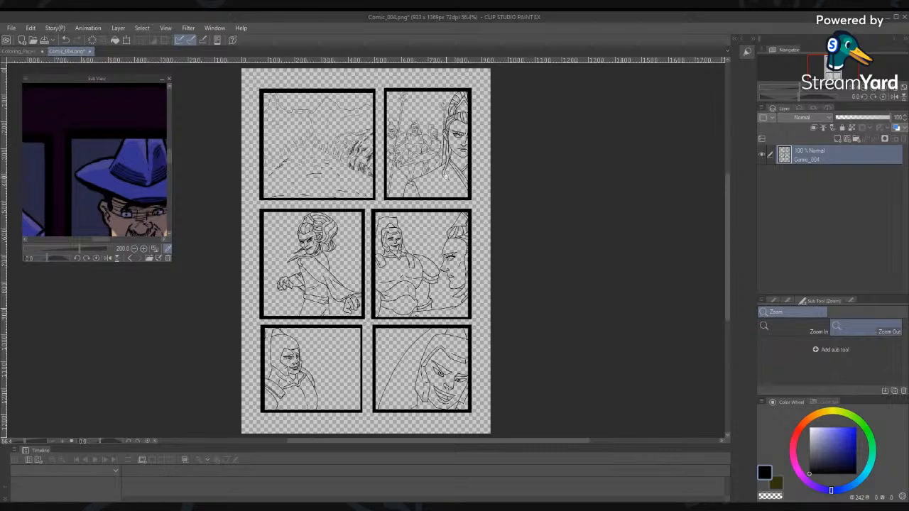
pyautogui.moveTo(446, 179); pyautogui.dragTo(466, 206)
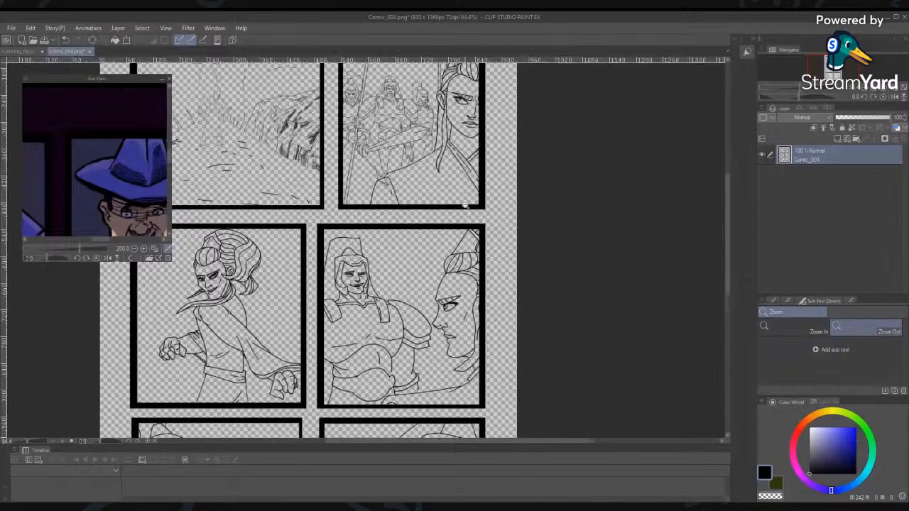
pyautogui.moveTo(465, 206); pyautogui.dragTo(477, 281)
pyautogui.hotkey('ctrl', '0')
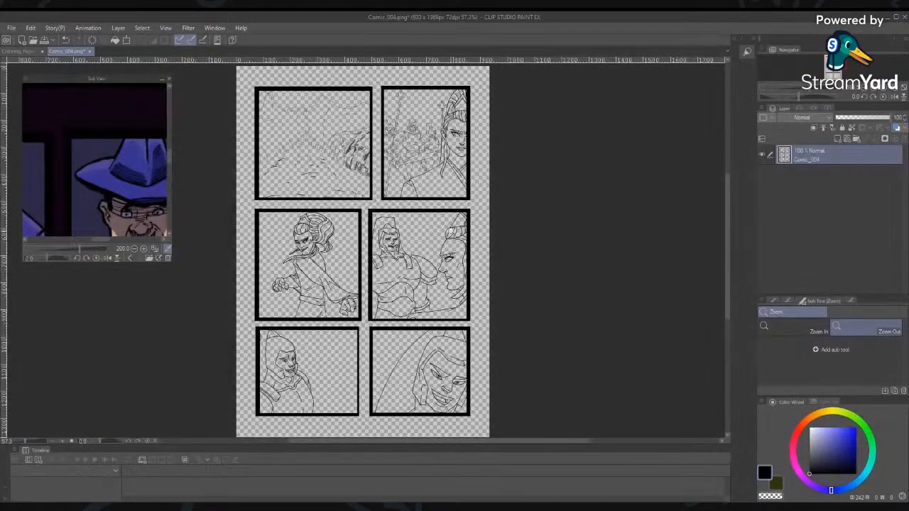
pyautogui.moveTo(450, 231); pyautogui.dragTo(458, 224)
pyautogui.press('m')
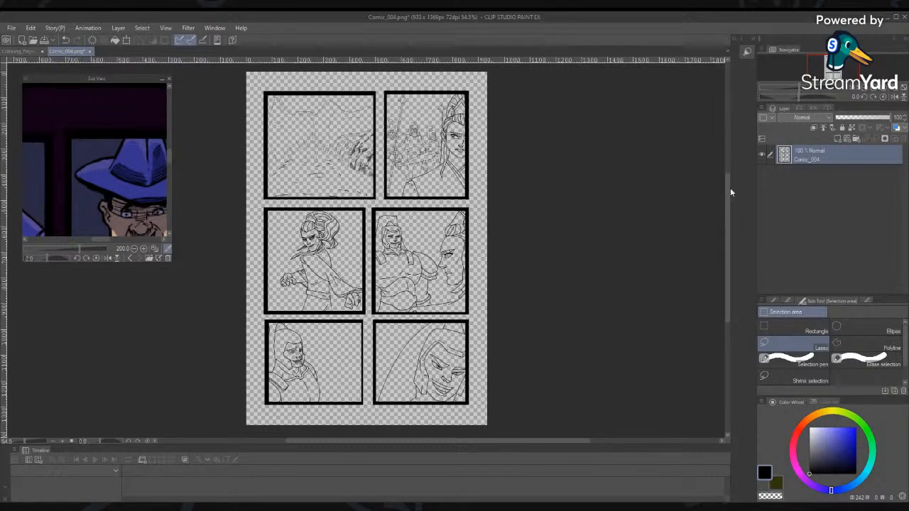
# Add a new raster layer, place it beneath the Comic_004 line art layer and keep it active
pyautogui.click(837, 140)
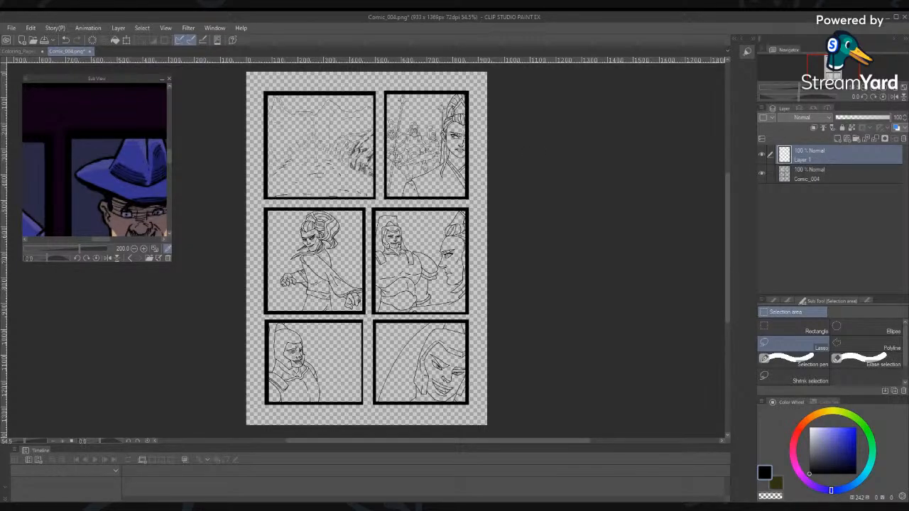
pyautogui.moveTo(827, 154); pyautogui.dragTo(819, 182)
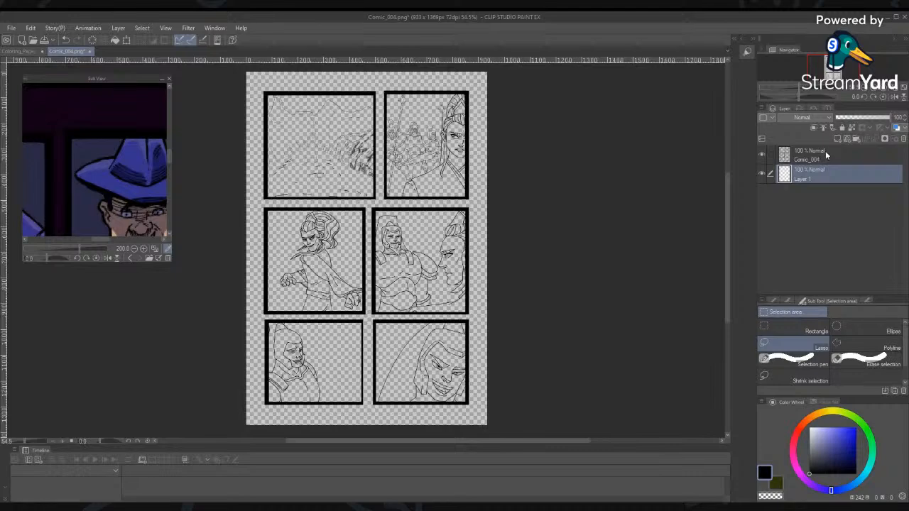
pyautogui.click(823, 152)
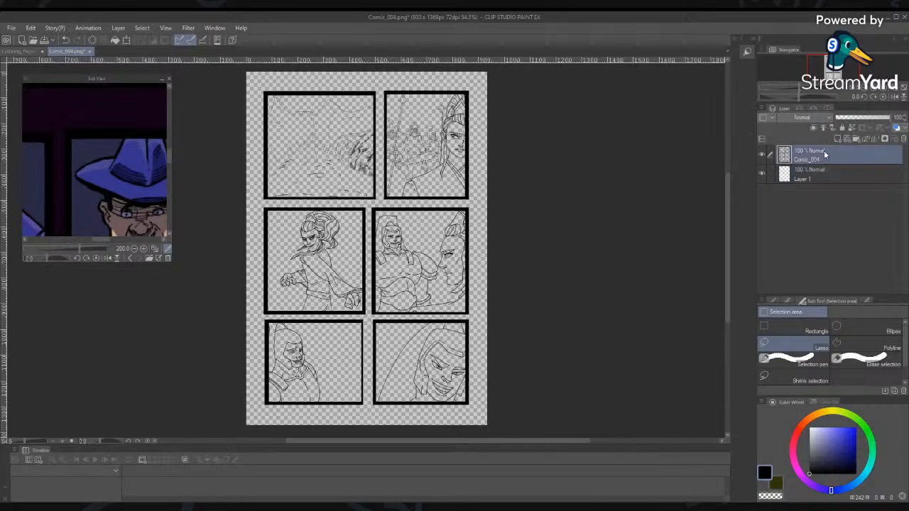
pyautogui.hotkey('ctrl', 'e')
pyautogui.click(827, 156)
pyautogui.moveTo(826, 155); pyautogui.dragTo(825, 182)
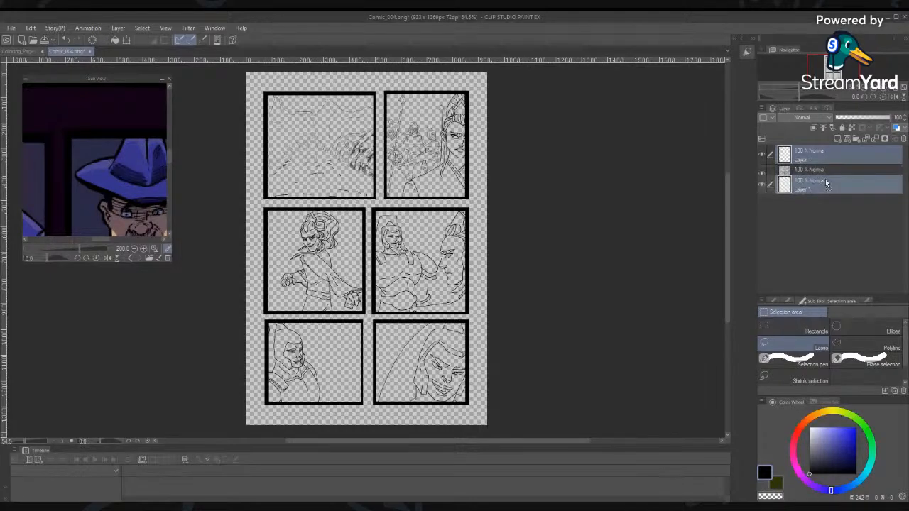
pyautogui.moveTo(825, 180); pyautogui.dragTo(825, 179)
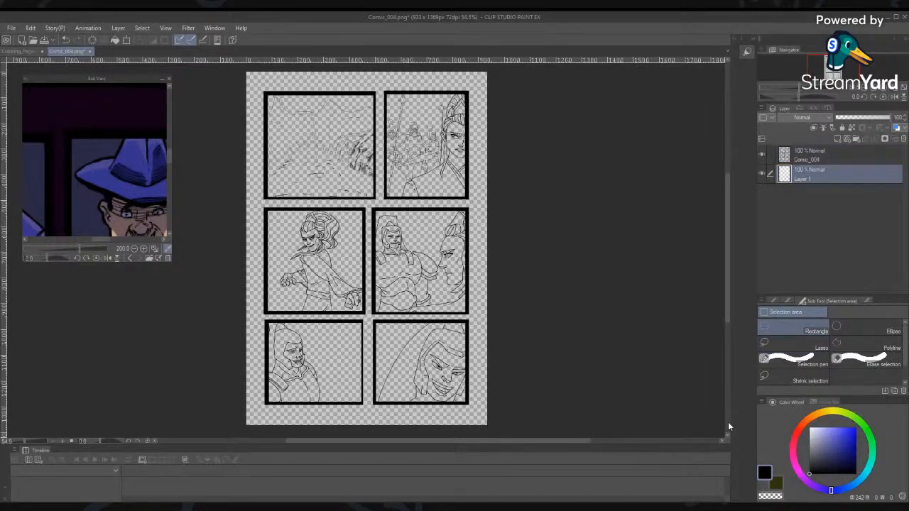
pyautogui.click(787, 323)
pyautogui.click(773, 302)
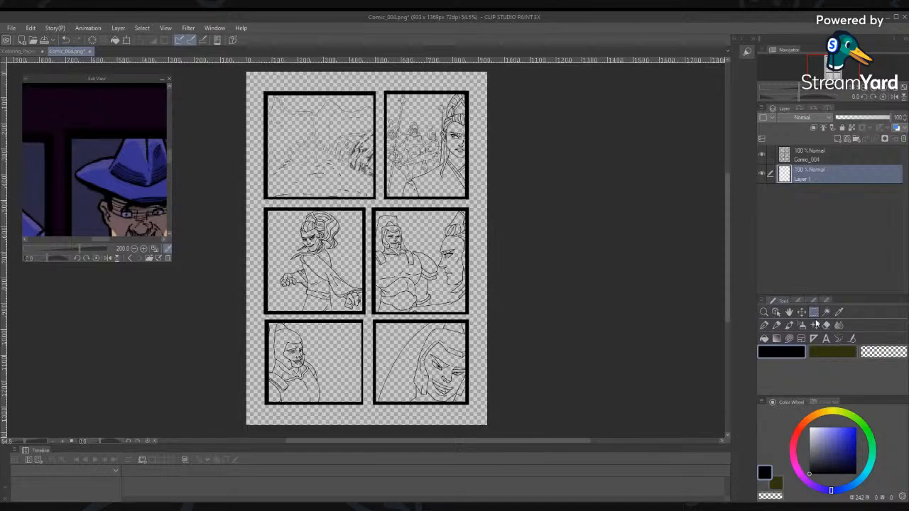
pyautogui.click(799, 312)
pyautogui.click(765, 325)
pyautogui.press('m')
pyautogui.click(812, 301)
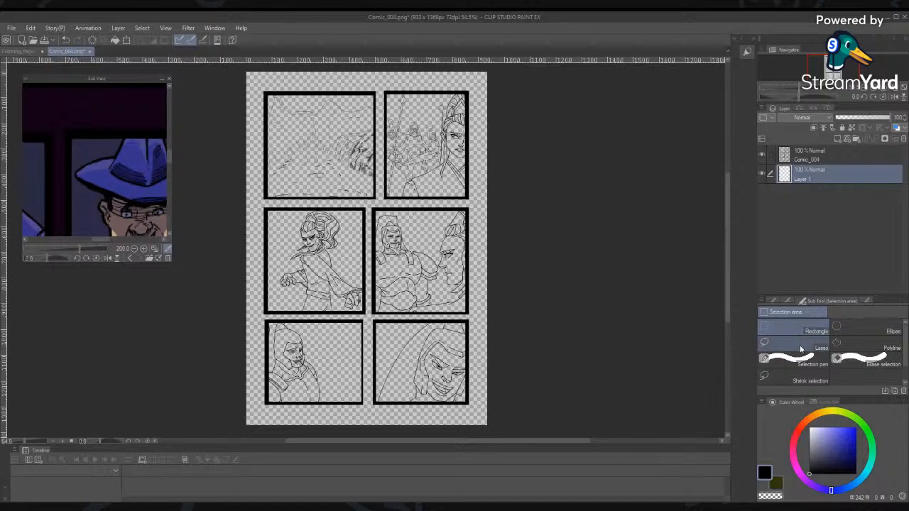
pyautogui.click(797, 346)
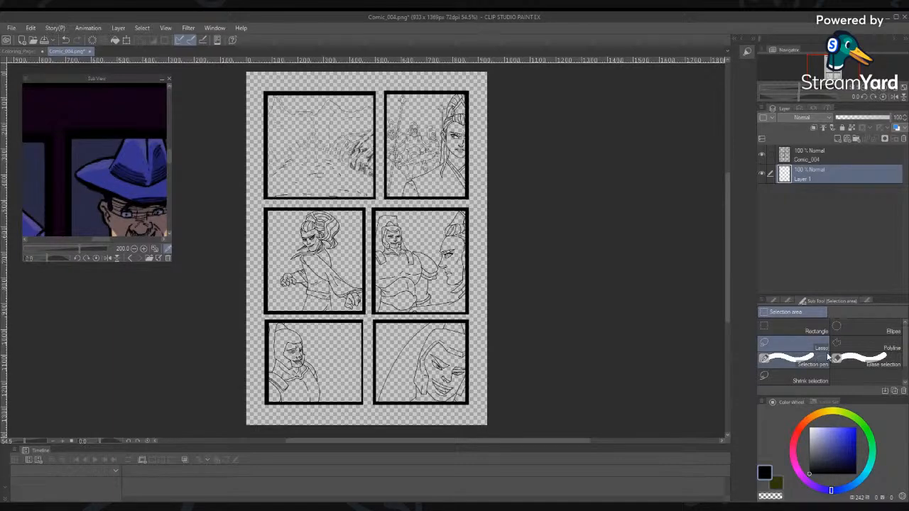
pyautogui.click(769, 303)
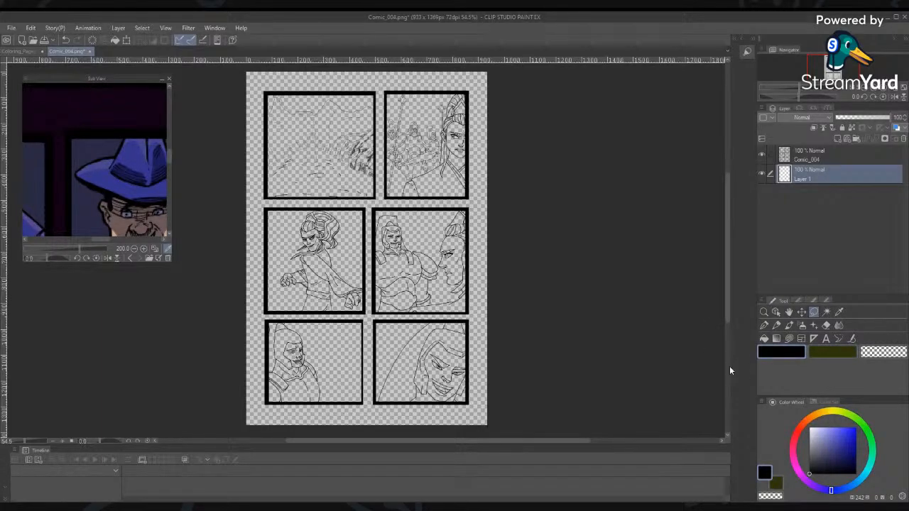
pyautogui.click(812, 299)
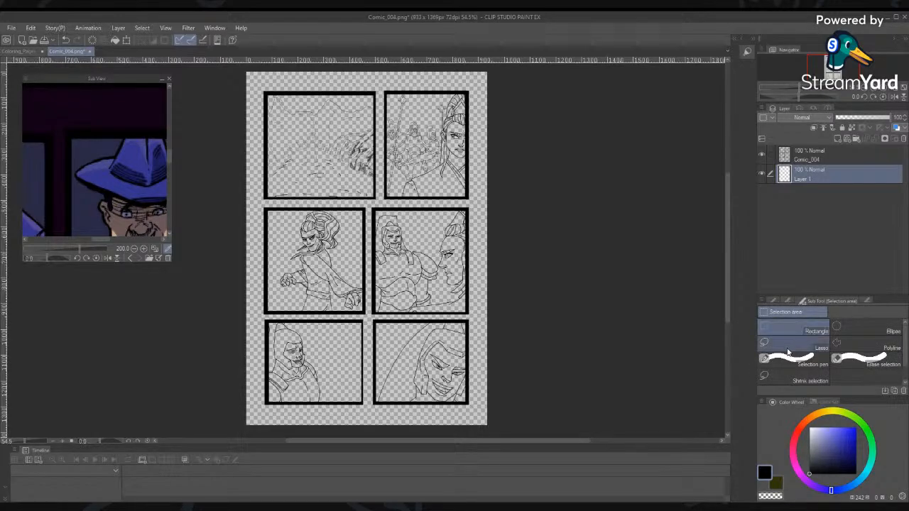
pyautogui.click(838, 346)
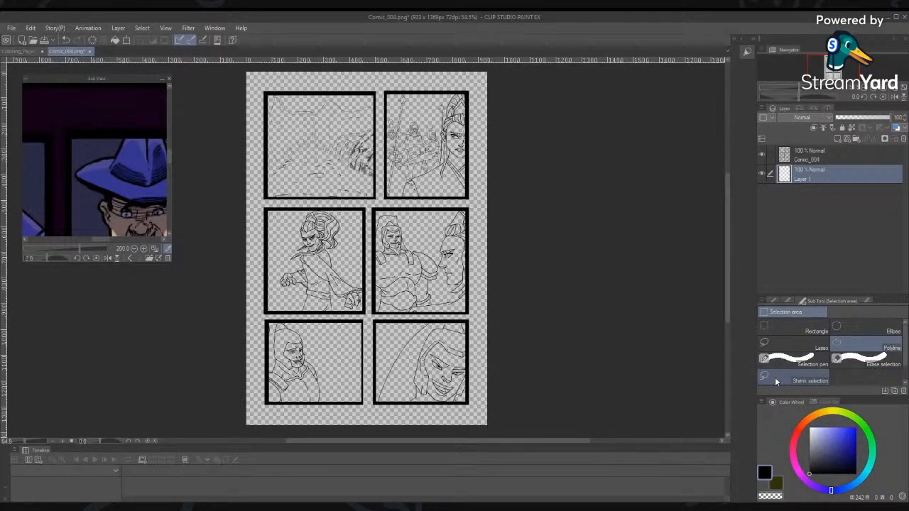
# Select the second panel of the first row with a rectangular selection, fill it with muted blue (242, 51, 53) on Layer 1, and deselect
pyautogui.click(778, 330)
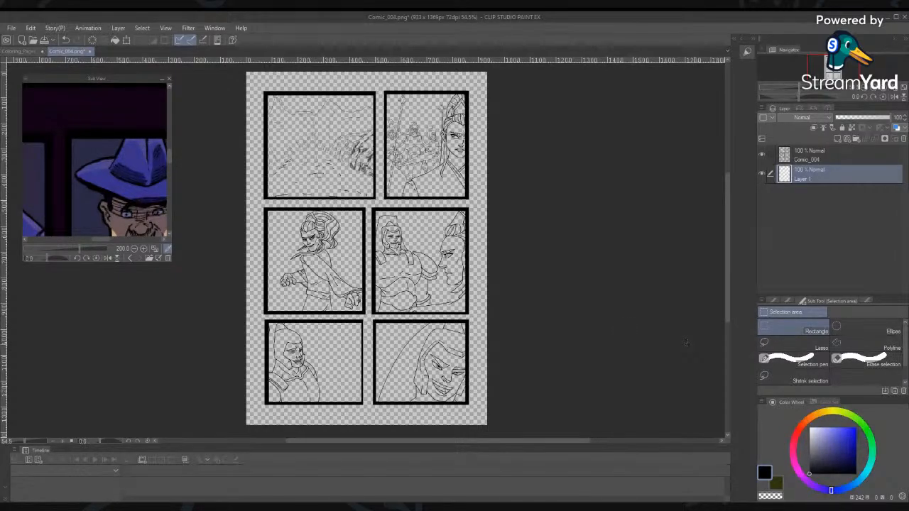
pyautogui.click(773, 301)
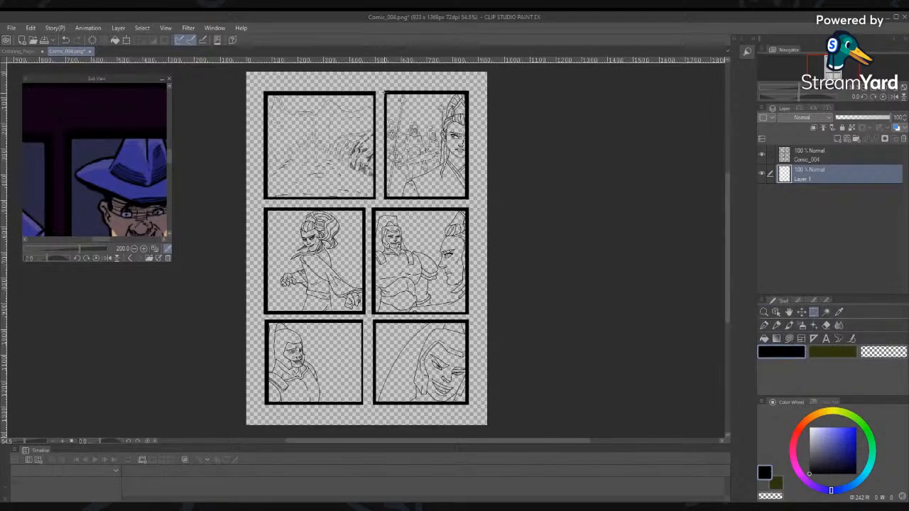
pyautogui.moveTo(385, 92); pyautogui.dragTo(468, 197)
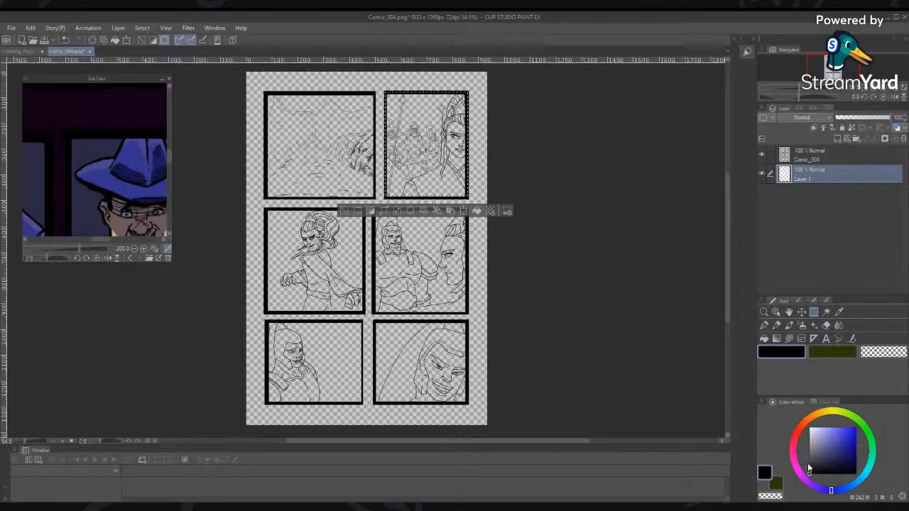
pyautogui.click(833, 448)
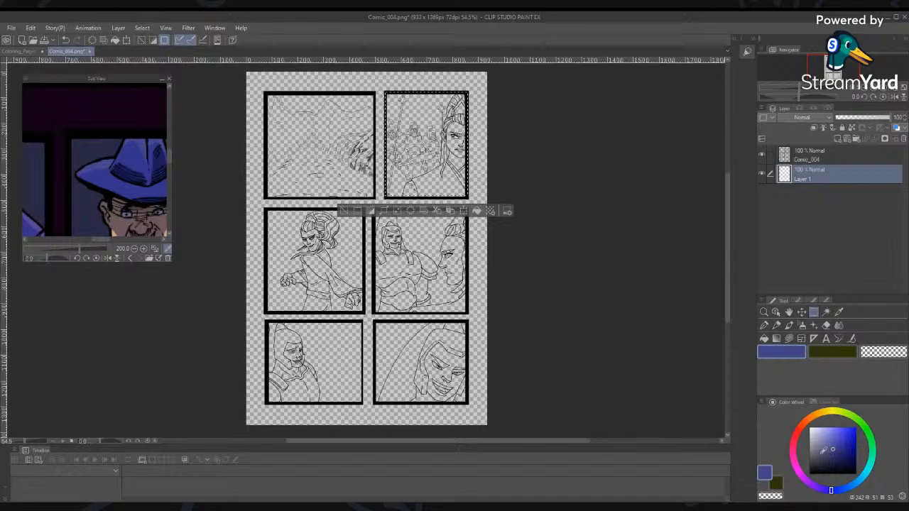
pyautogui.click(476, 211)
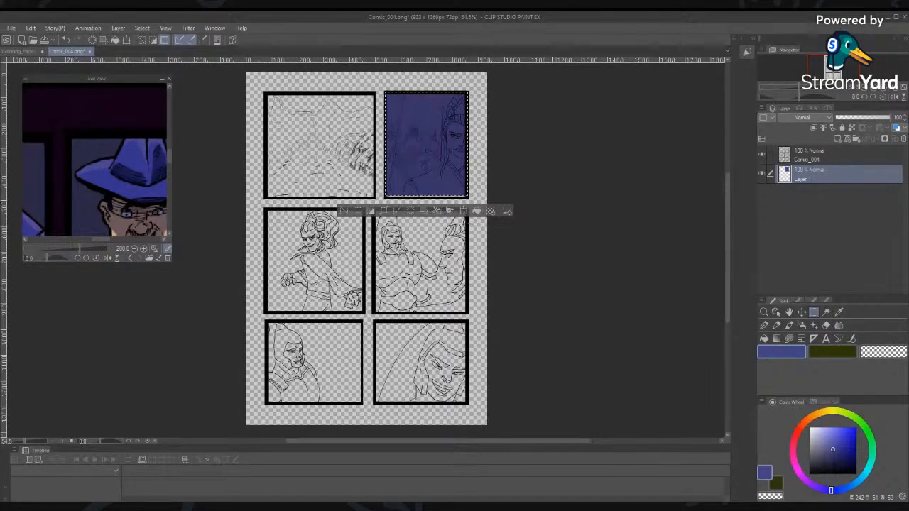
pyautogui.hotkey('ctrl', 'd')
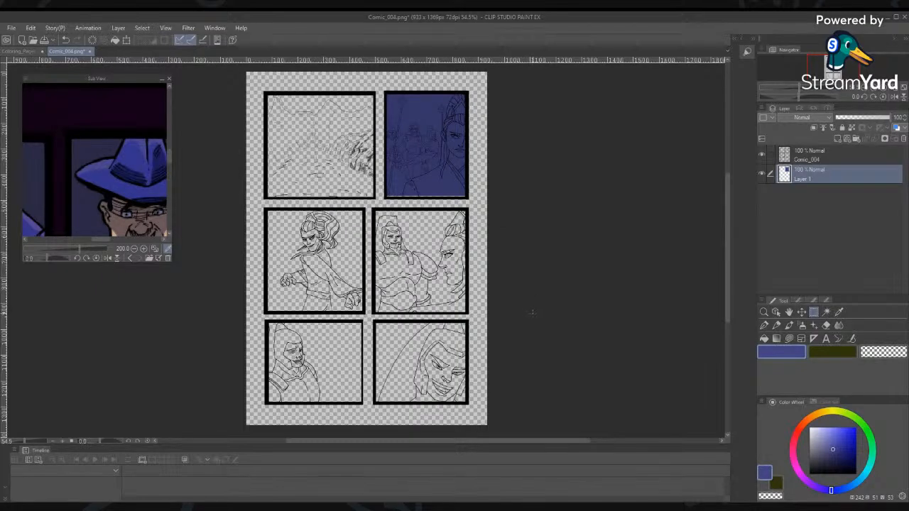
# Reselect the blue second panel's area, try shifting the selection outline downward, and undo the shift
pyautogui.hotkey('ctrl', 'shift', 'd')
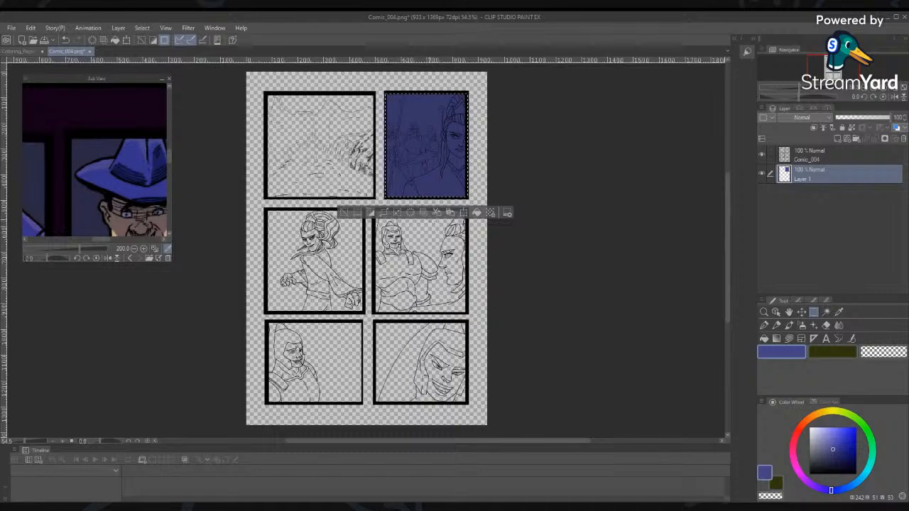
pyautogui.moveTo(433, 185); pyautogui.dragTo(433, 196)
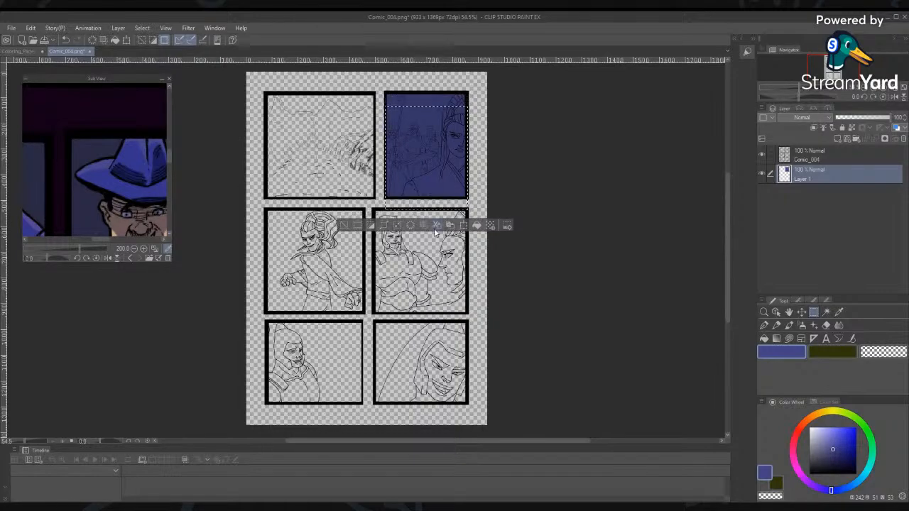
pyautogui.hotkey('ctrl', 'z')
# Nudge the selection outline around the second panel in small increments, and deselect it
pyautogui.press('Up')
pyautogui.press('Up')
pyautogui.press('Up')
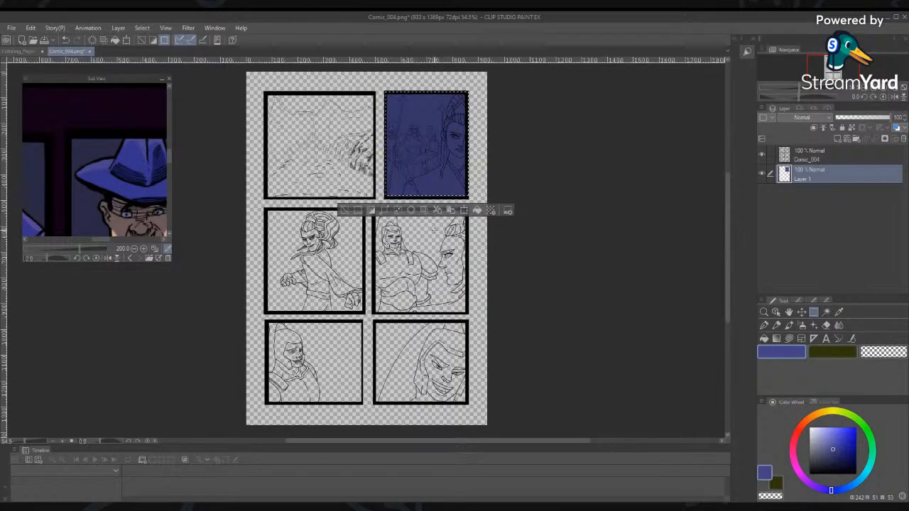
pyautogui.press('Right')
pyautogui.press('Right')
pyautogui.press('Left')
pyautogui.press('Left')
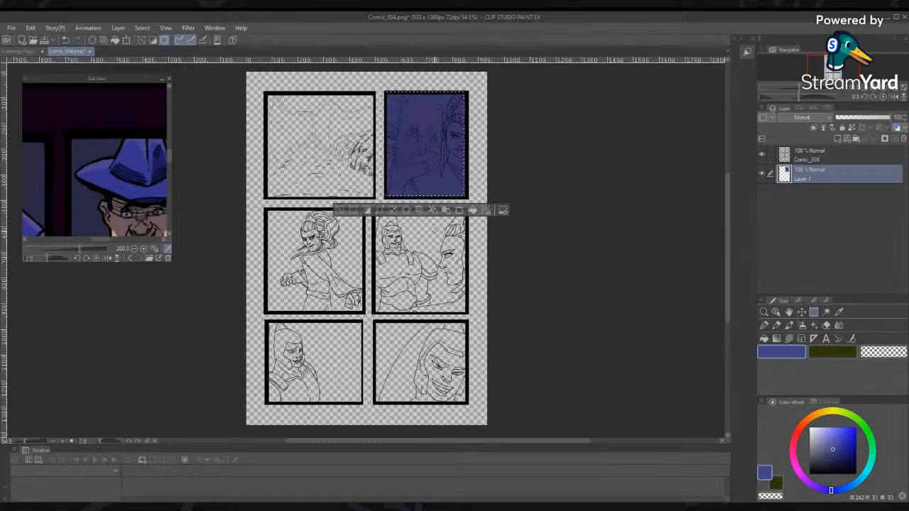
pyautogui.press('Left')
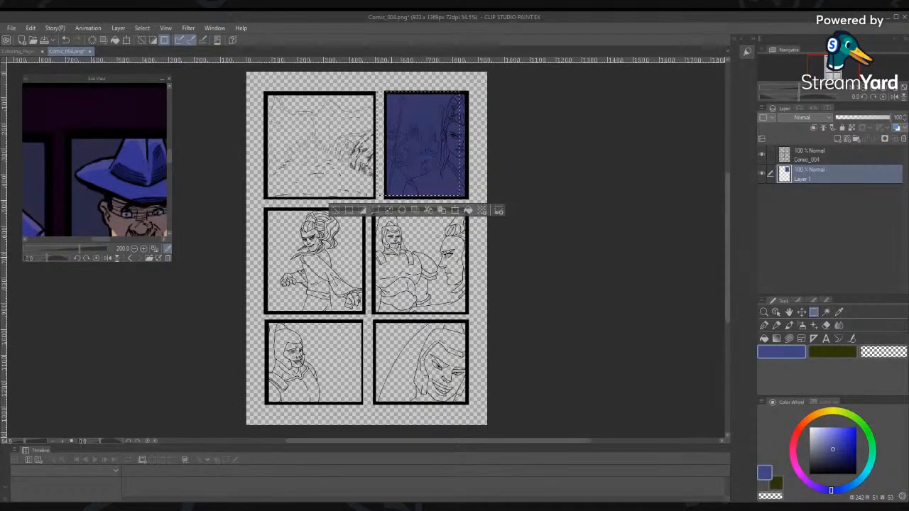
pyautogui.click(334, 211)
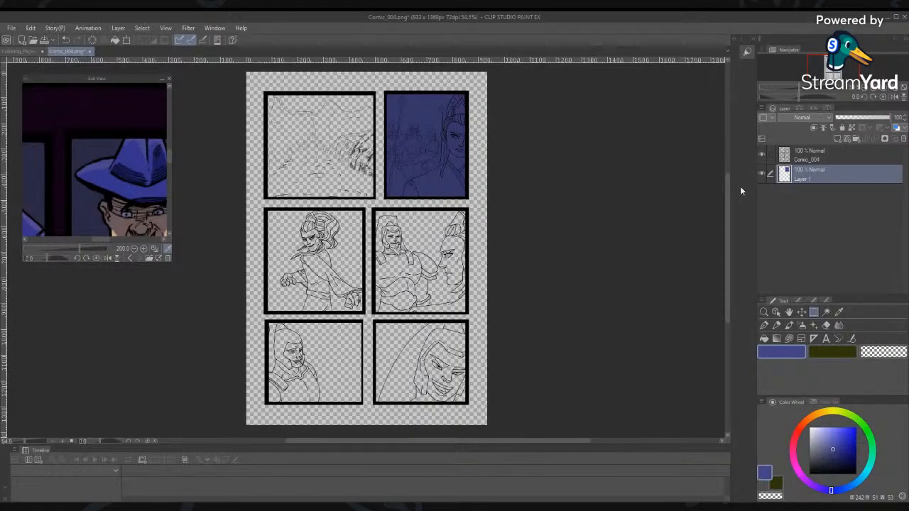
# With the Lasso selection tool, outline the large foreground figure's ear, swept-back hair and topknot in the second panel
pyautogui.click(813, 312)
pyautogui.click(813, 301)
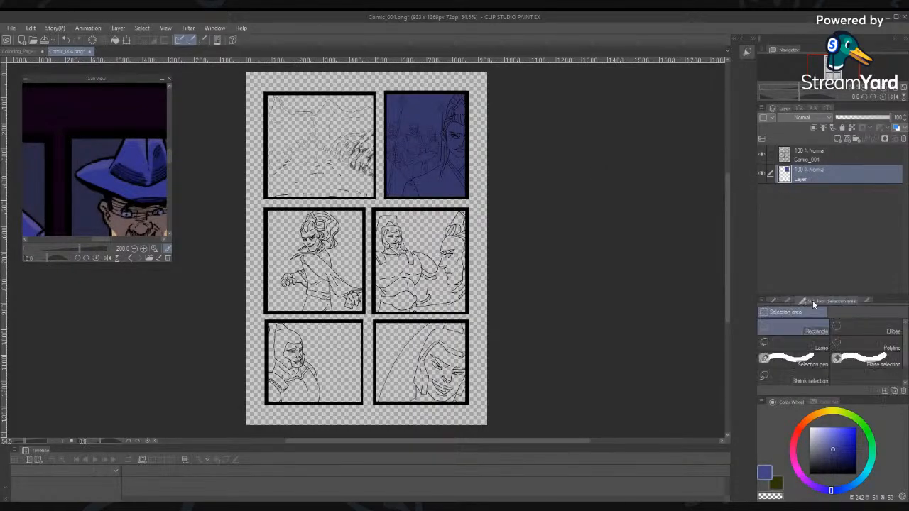
pyautogui.click(808, 346)
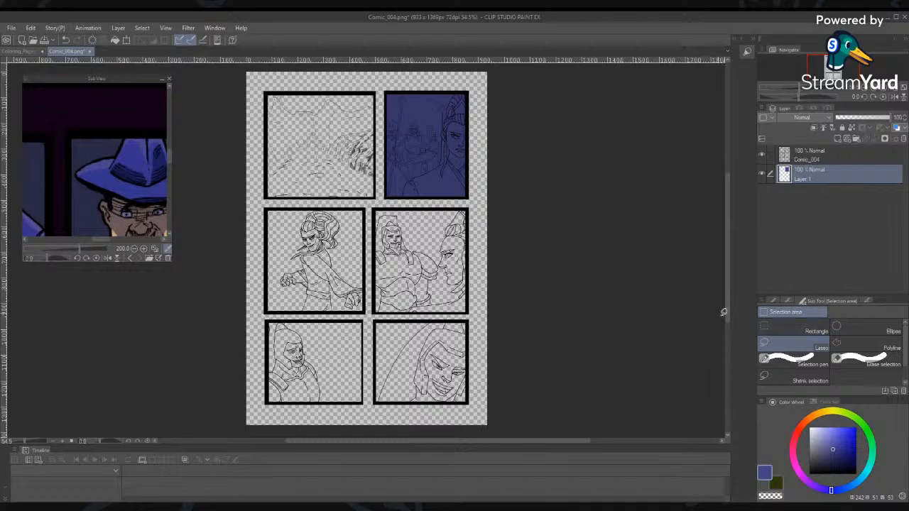
pyautogui.click(775, 300)
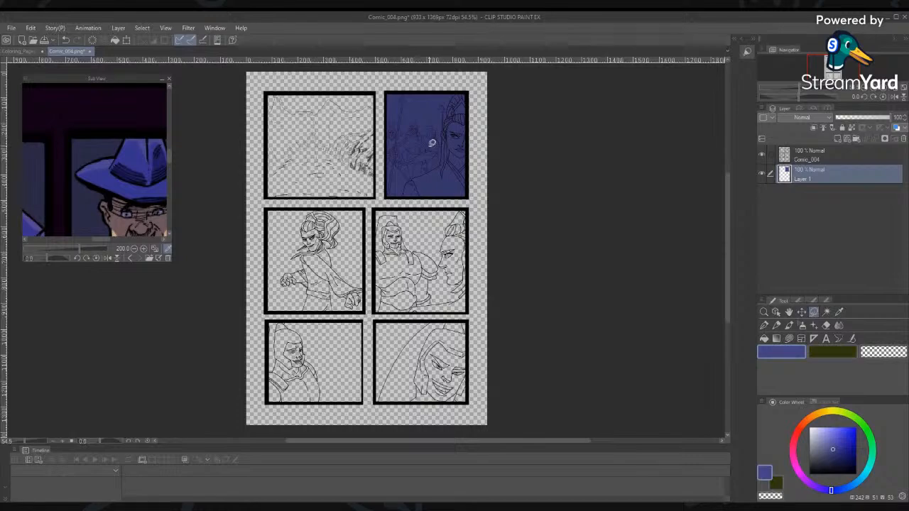
pyautogui.hotkey('alt', 'space')
pyautogui.moveTo(428, 124)
pyautogui.mouseDown()
pyautogui.moveTo(465, 181)
pyautogui.moveTo(483, 179)
pyautogui.moveTo(540, 249)
pyautogui.moveTo(538, 154)
pyautogui.moveTo(523, 152)
pyautogui.moveTo(537, 95)
pyautogui.moveTo(608, 120)
pyautogui.moveTo(565, 225)
pyautogui.mouseUp()
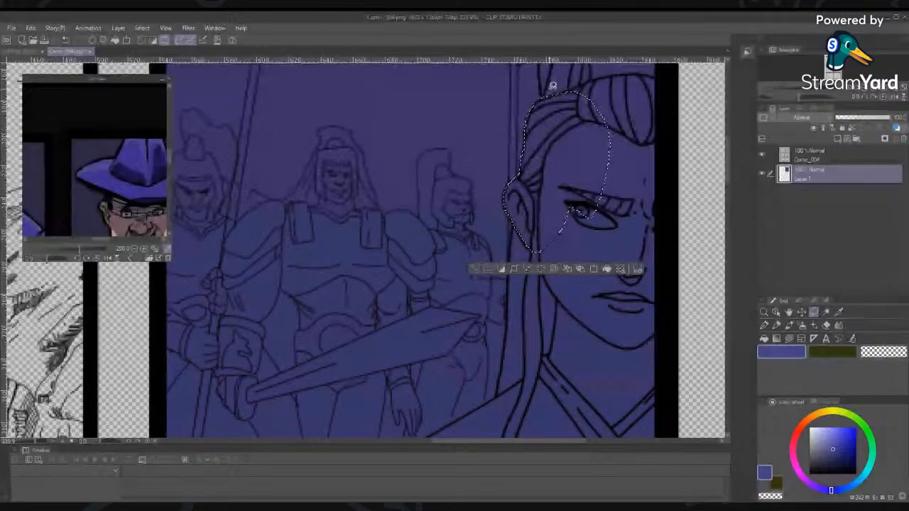
pyautogui.moveTo(552, 85)
pyautogui.mouseDown()
pyautogui.moveTo(511, 267)
pyautogui.moveTo(503, 197)
pyautogui.moveTo(524, 138)
pyautogui.moveTo(563, 89)
pyautogui.moveTo(615, 183)
pyautogui.mouseUp()
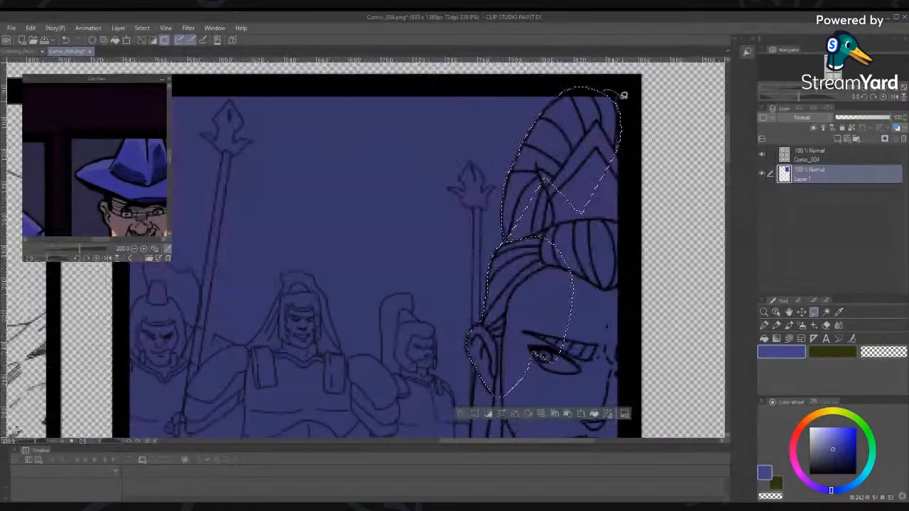
pyautogui.moveTo(537, 261)
pyautogui.mouseDown()
pyautogui.moveTo(621, 149)
pyautogui.moveTo(606, 179)
pyautogui.moveTo(538, 172)
pyautogui.moveTo(507, 243)
pyautogui.mouseUp()
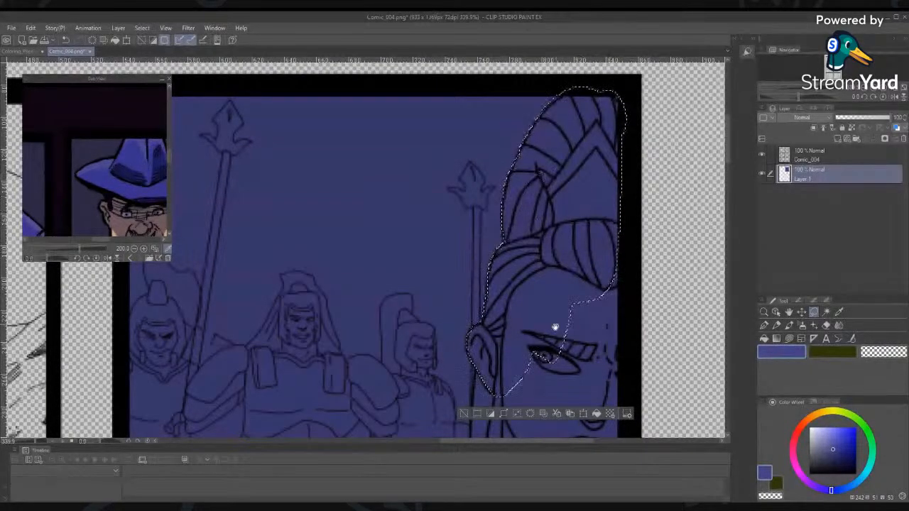
pyautogui.moveTo(556, 325)
pyautogui.mouseDown()
pyautogui.moveTo(660, 181)
pyautogui.moveTo(617, 184)
pyautogui.moveTo(612, 223)
pyautogui.mouseUp()
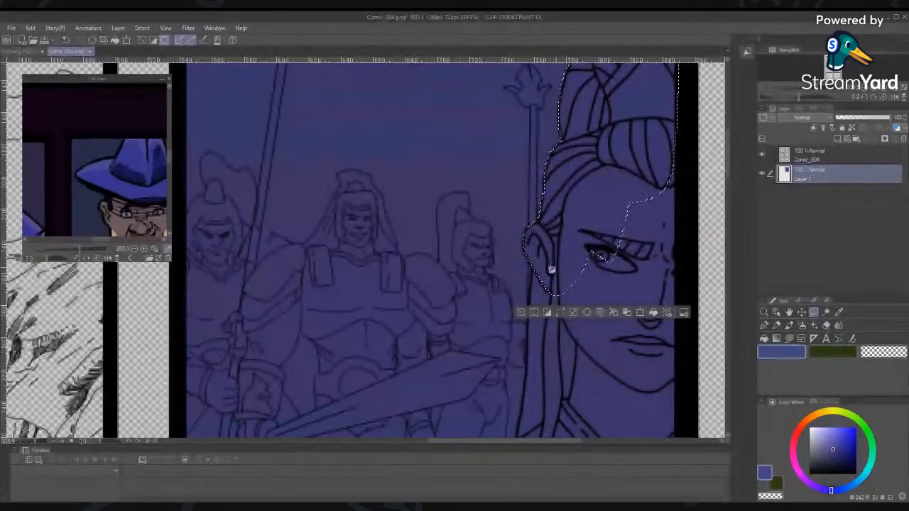
# Duplicate Layer 1 and rename the copy as Elements
pyautogui.rightClick(832, 177)
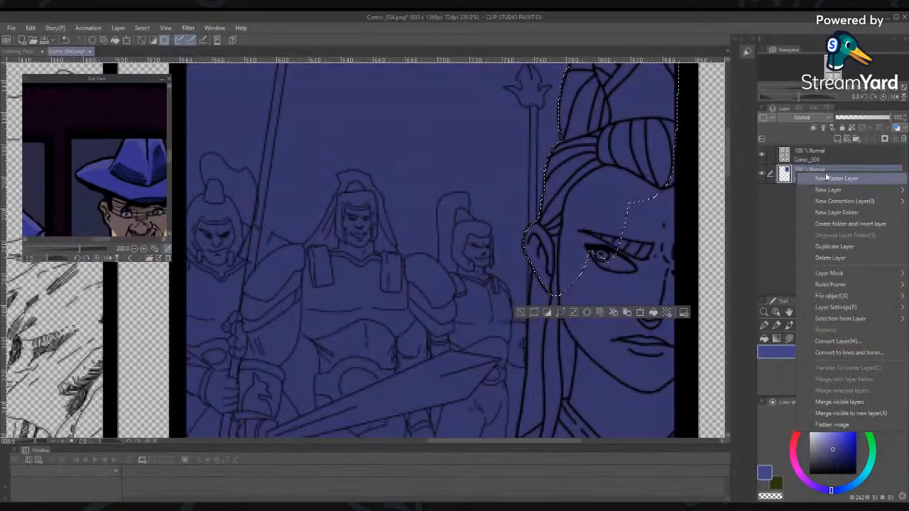
pyautogui.click(835, 247)
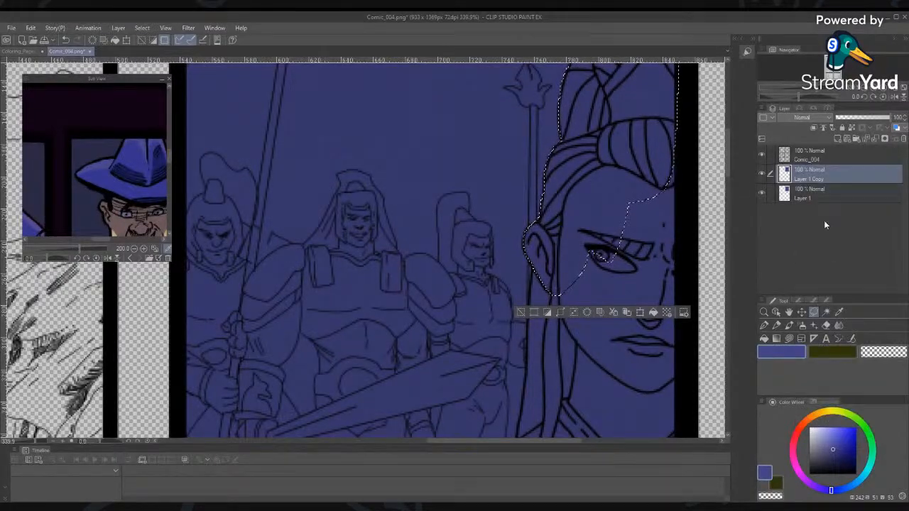
pyautogui.doubleClick(814, 179)
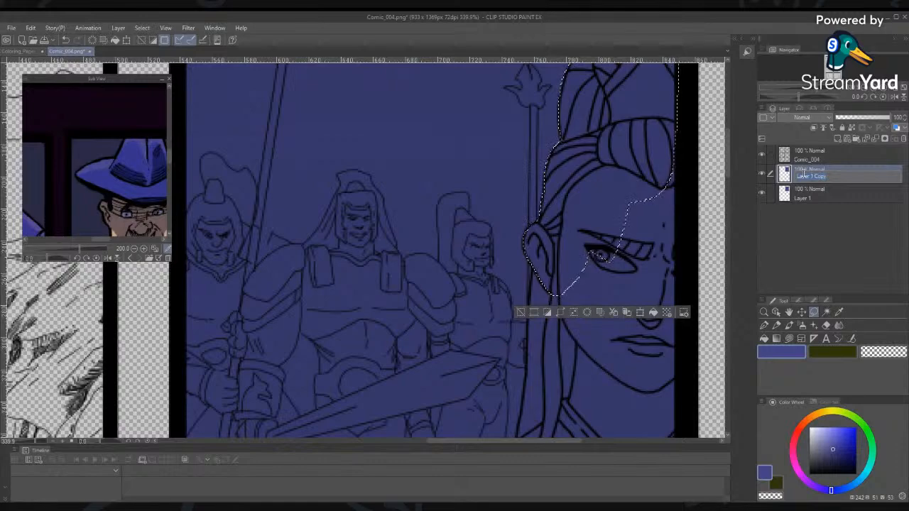
pyautogui.write('Da')
pyautogui.press('Return')
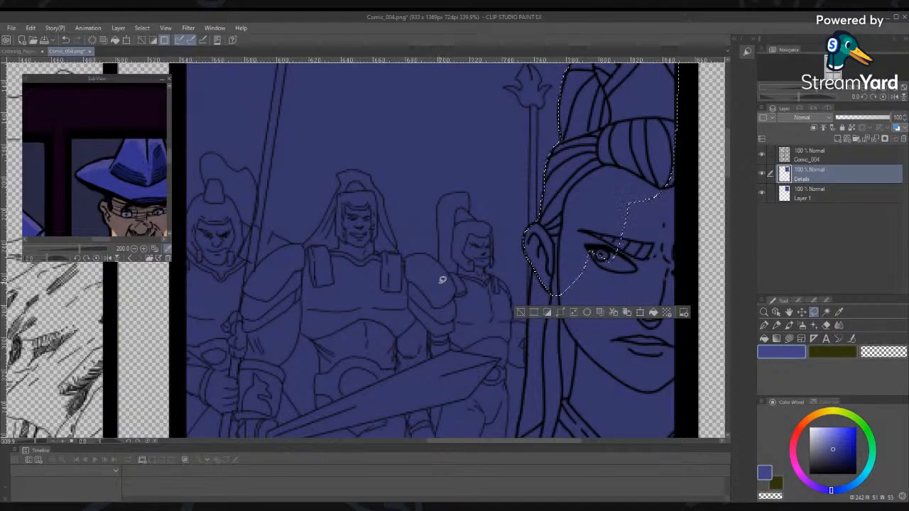
pyautogui.doubleClick(810, 177)
# Add the area below the foreground figure's ear and the hanging hair down to the shoulder to the lasso selection
pyautogui.moveTo(535, 264)
pyautogui.mouseDown()
pyautogui.moveTo(533, 277)
pyautogui.moveTo(537, 268)
pyautogui.mouseUp()
pyautogui.scroll(-3, 603, 341)
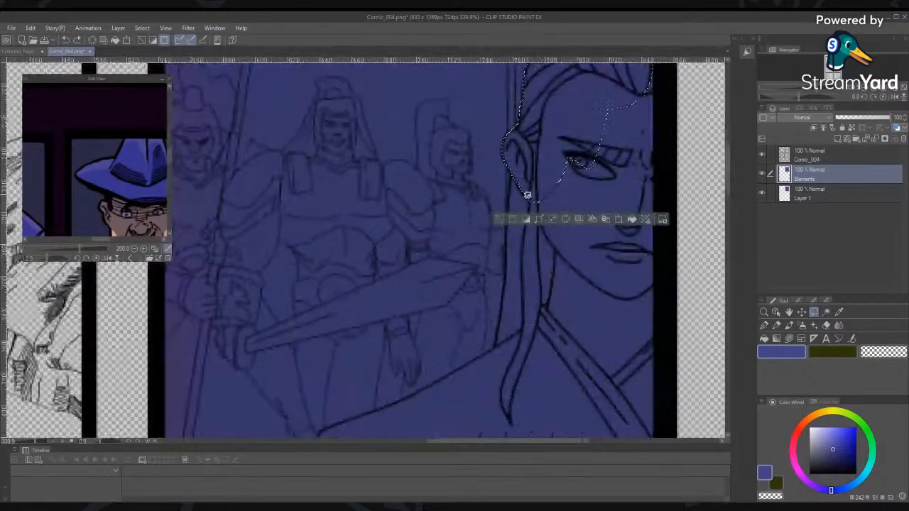
pyautogui.moveTo(514, 167)
pyautogui.mouseDown()
pyautogui.moveTo(511, 270)
pyautogui.moveTo(550, 213)
pyautogui.mouseUp()
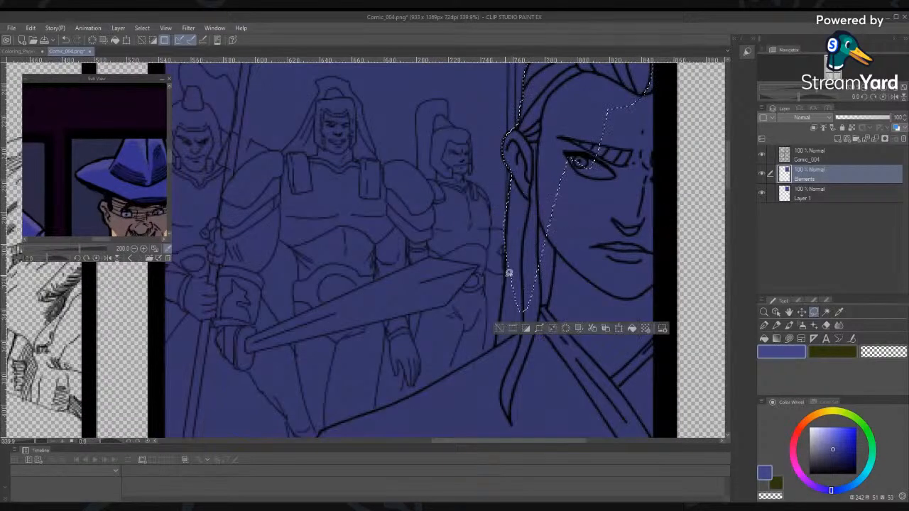
pyautogui.moveTo(509, 245); pyautogui.dragTo(493, 368)
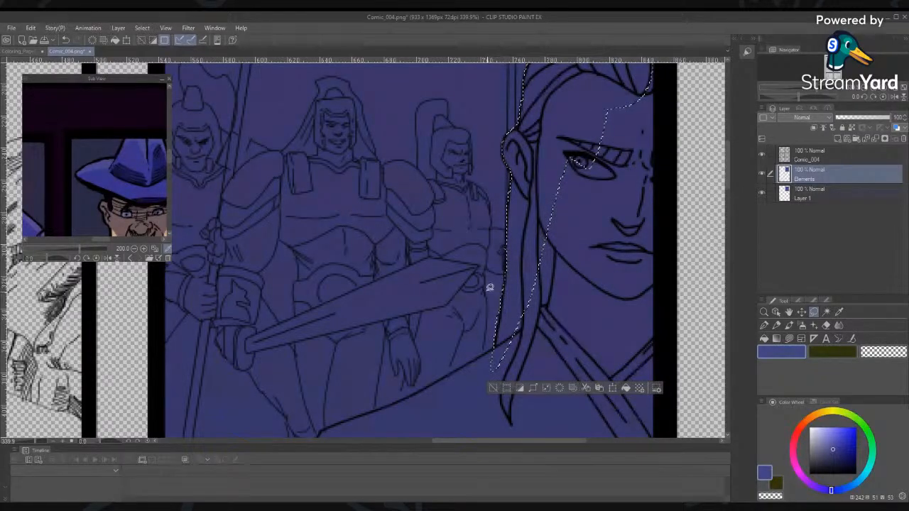
# Extend the lasso selection along the foreground figure's shoulder line and down the sleeve to the panel's lower border
pyautogui.moveTo(497, 344)
pyautogui.mouseDown()
pyautogui.moveTo(473, 361)
pyautogui.moveTo(576, 288)
pyautogui.moveTo(538, 351)
pyautogui.moveTo(670, 188)
pyautogui.mouseUp()
pyautogui.moveTo(589, 230)
pyautogui.mouseDown()
pyautogui.moveTo(566, 237)
pyautogui.moveTo(627, 252)
pyautogui.mouseUp()
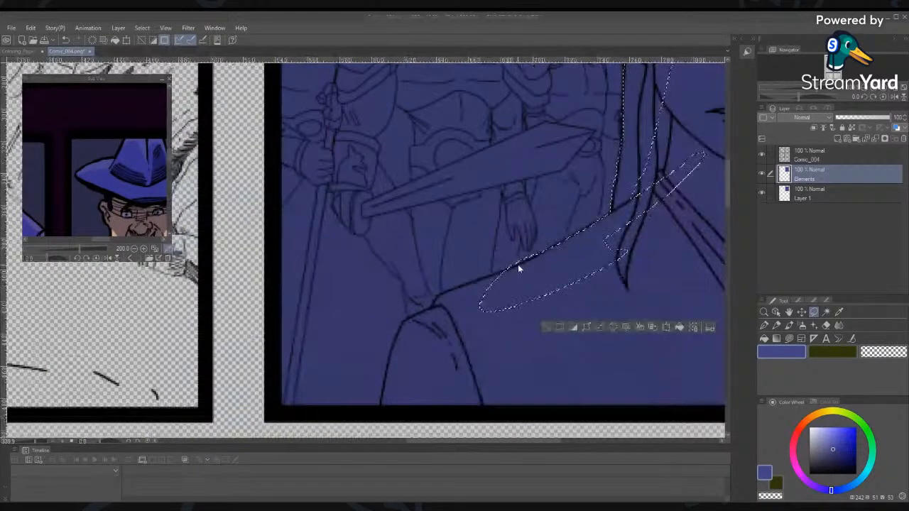
pyautogui.moveTo(510, 265)
pyautogui.mouseDown()
pyautogui.moveTo(544, 247)
pyautogui.moveTo(497, 258)
pyautogui.moveTo(508, 270)
pyautogui.moveTo(515, 263)
pyautogui.moveTo(451, 299)
pyautogui.moveTo(518, 294)
pyautogui.moveTo(452, 287)
pyautogui.moveTo(476, 276)
pyautogui.moveTo(442, 290)
pyautogui.moveTo(432, 307)
pyautogui.moveTo(486, 296)
pyautogui.moveTo(445, 294)
pyautogui.mouseUp()
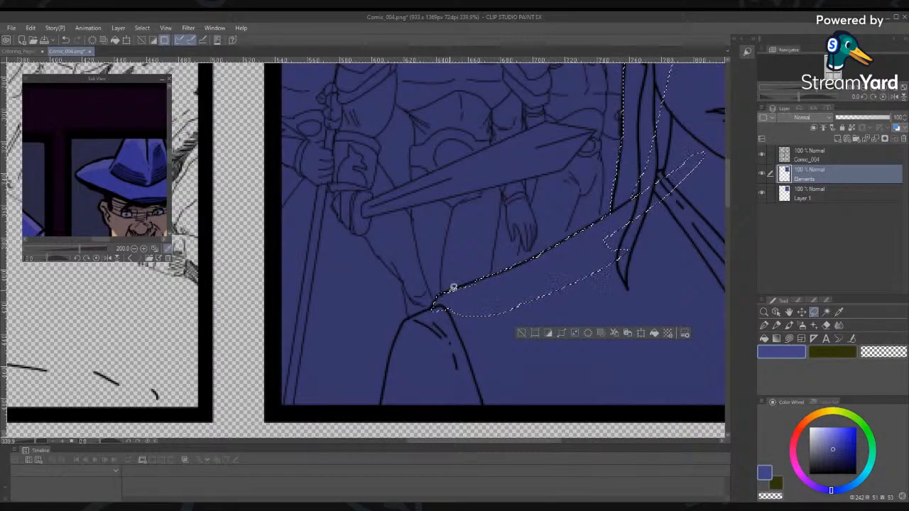
pyautogui.moveTo(429, 306)
pyautogui.mouseDown()
pyautogui.moveTo(404, 315)
pyautogui.moveTo(386, 362)
pyautogui.moveTo(382, 398)
pyautogui.moveTo(401, 406)
pyautogui.mouseUp()
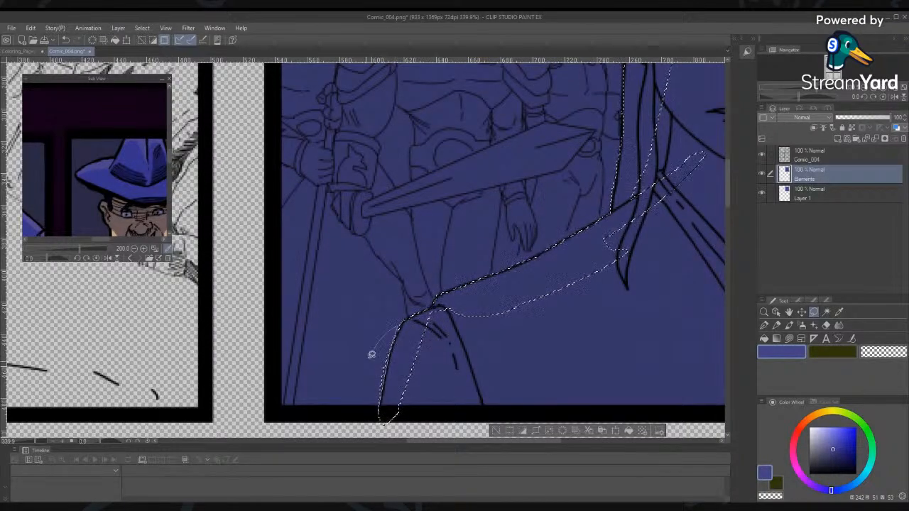
pyautogui.moveTo(442, 313)
pyautogui.mouseDown()
pyautogui.moveTo(458, 296)
pyautogui.moveTo(446, 416)
pyautogui.moveTo(412, 406)
pyautogui.moveTo(391, 419)
pyautogui.moveTo(440, 403)
pyautogui.moveTo(466, 413)
pyautogui.moveTo(430, 419)
pyautogui.mouseUp()
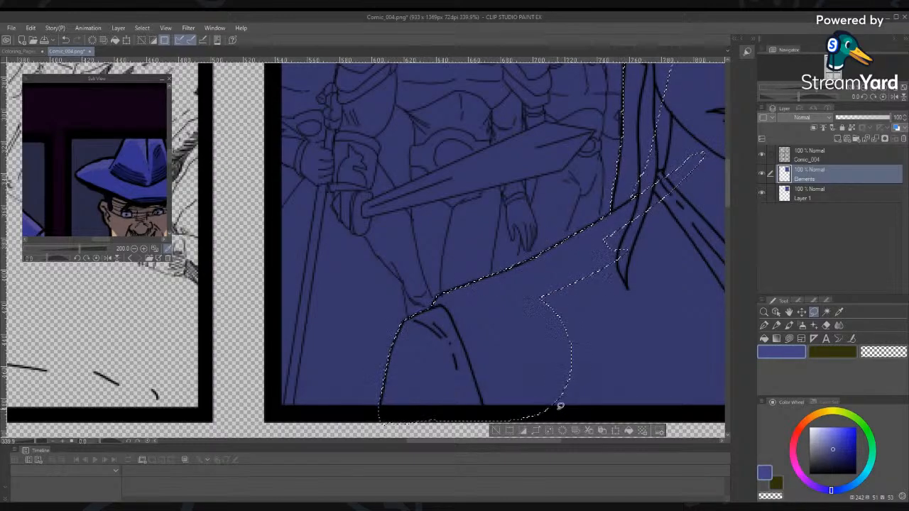
# Add the foreground figure's chest and collar area to the selection, and trim its edge along the panel's lower border
pyautogui.moveTo(619, 362)
pyautogui.mouseDown()
pyautogui.moveTo(602, 308)
pyautogui.moveTo(587, 298)
pyautogui.mouseUp()
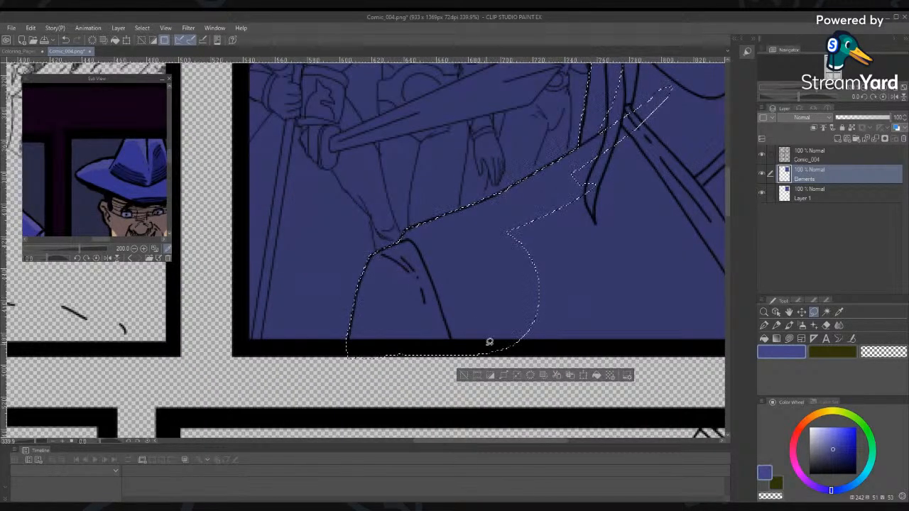
pyautogui.moveTo(486, 347)
pyautogui.mouseDown()
pyautogui.moveTo(503, 345)
pyautogui.moveTo(517, 214)
pyautogui.moveTo(521, 241)
pyautogui.mouseUp()
pyautogui.moveTo(635, 130)
pyautogui.mouseDown()
pyautogui.moveTo(629, 94)
pyautogui.moveTo(592, 136)
pyautogui.moveTo(694, 253)
pyautogui.moveTo(659, 305)
pyautogui.mouseUp()
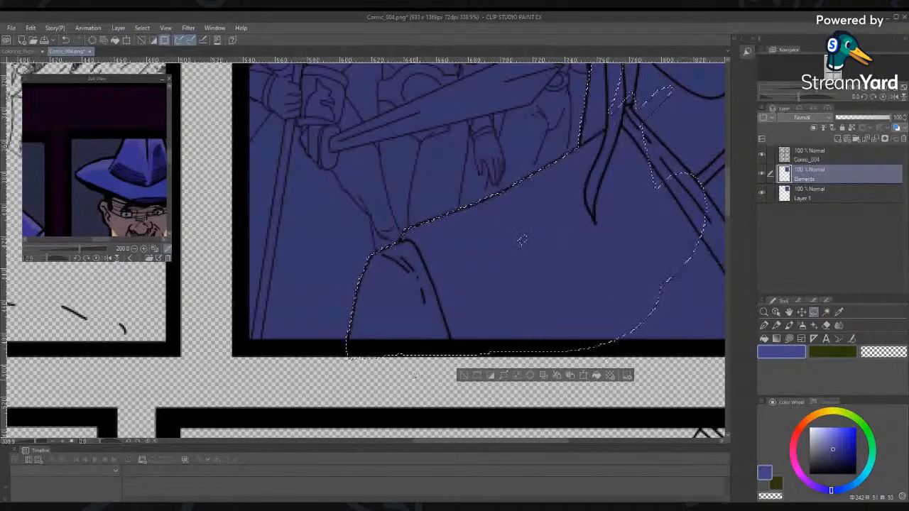
pyautogui.moveTo(340, 349)
pyautogui.mouseDown()
pyautogui.moveTo(500, 355)
pyautogui.moveTo(389, 371)
pyautogui.moveTo(317, 364)
pyautogui.mouseUp()
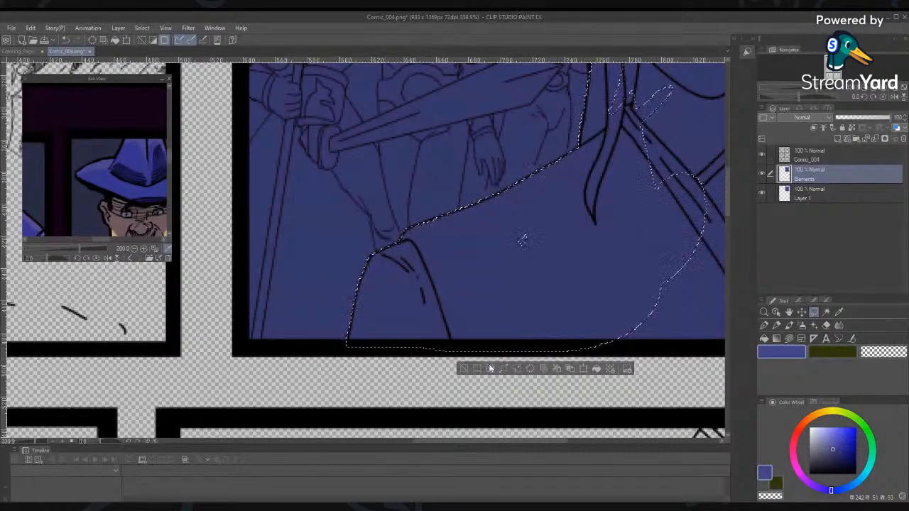
# Add the remaining robe, neck and face out to the panel's right border to complete the foreground figure's selection
pyautogui.moveTo(628, 345)
pyautogui.mouseDown()
pyautogui.moveTo(358, 373)
pyautogui.moveTo(450, 369)
pyautogui.moveTo(473, 300)
pyautogui.moveTo(310, 291)
pyautogui.moveTo(327, 372)
pyautogui.mouseUp()
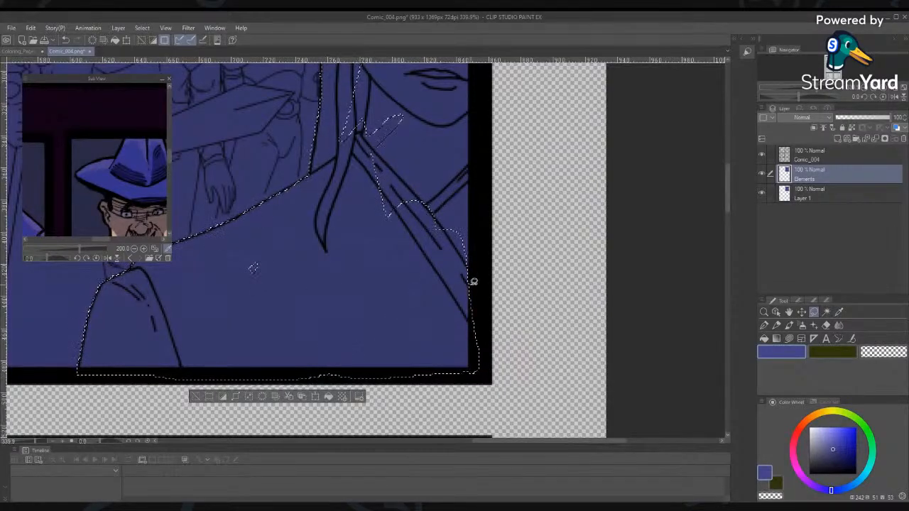
pyautogui.moveTo(477, 328)
pyautogui.mouseDown()
pyautogui.moveTo(480, 181)
pyautogui.moveTo(469, 99)
pyautogui.moveTo(371, 142)
pyautogui.moveTo(362, 269)
pyautogui.mouseUp()
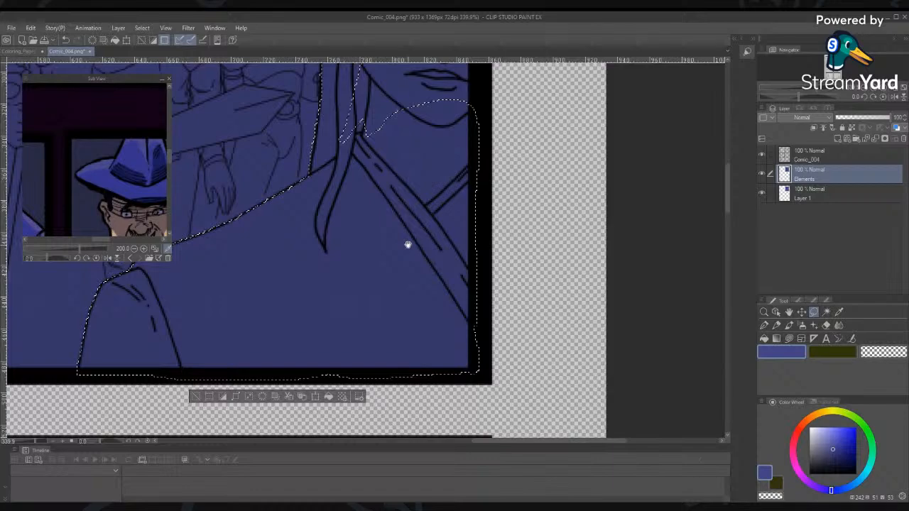
pyautogui.moveTo(407, 245); pyautogui.dragTo(354, 469)
pyautogui.moveTo(424, 348)
pyautogui.mouseDown()
pyautogui.moveTo(432, 163)
pyautogui.moveTo(360, 124)
pyautogui.moveTo(298, 268)
pyautogui.moveTo(284, 337)
pyautogui.moveTo(287, 382)
pyautogui.moveTo(387, 406)
pyautogui.mouseUp()
pyautogui.moveTo(400, 331); pyautogui.dragTo(390, 479)
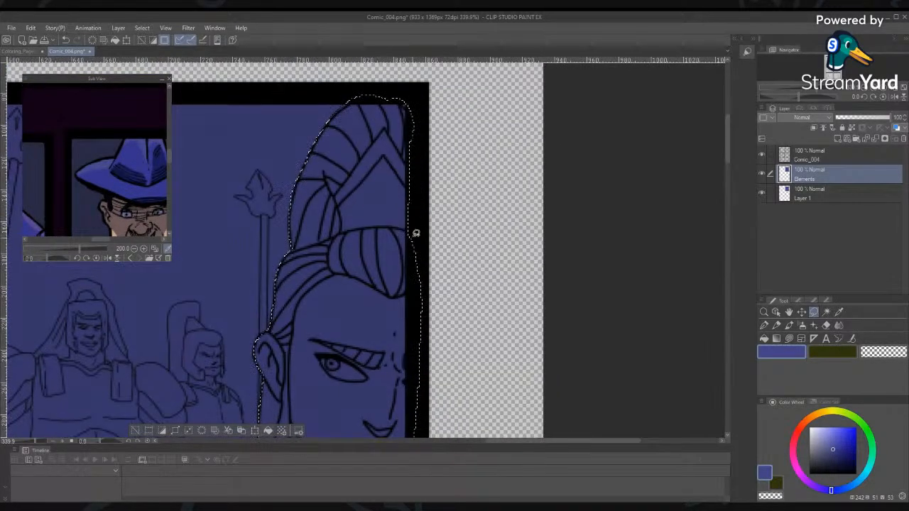
# Fill the selected foreground figure with a dark green on the Elements layer and clear the selection
pyautogui.moveTo(347, 412); pyautogui.dragTo(429, 34)
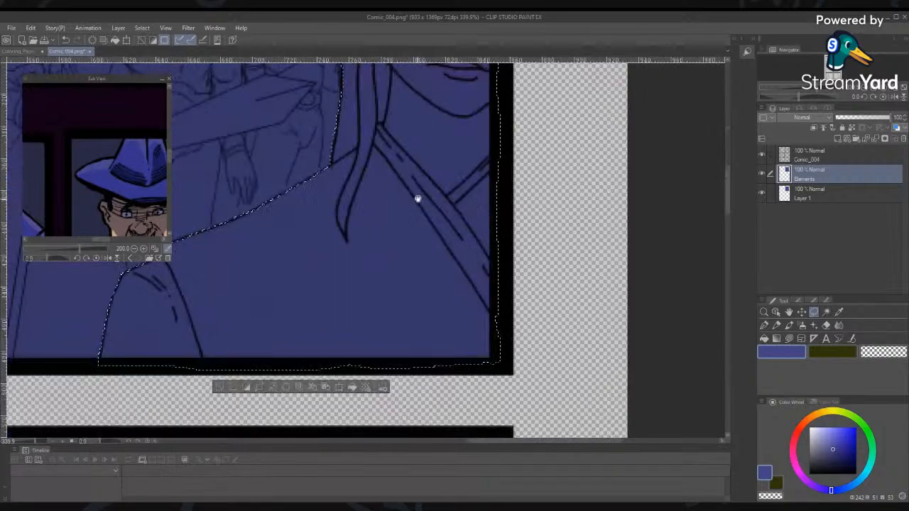
pyautogui.moveTo(389, 257); pyautogui.dragTo(386, 381)
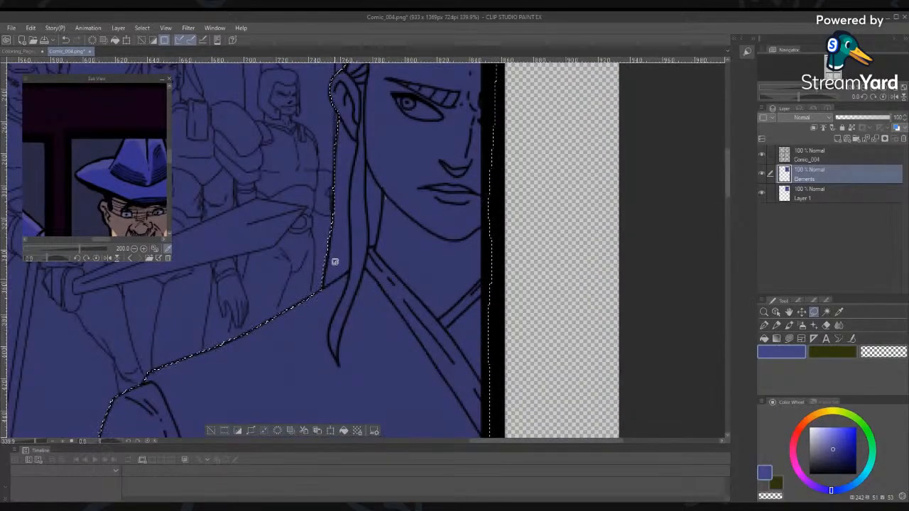
pyautogui.moveTo(429, 239); pyautogui.dragTo(415, 306)
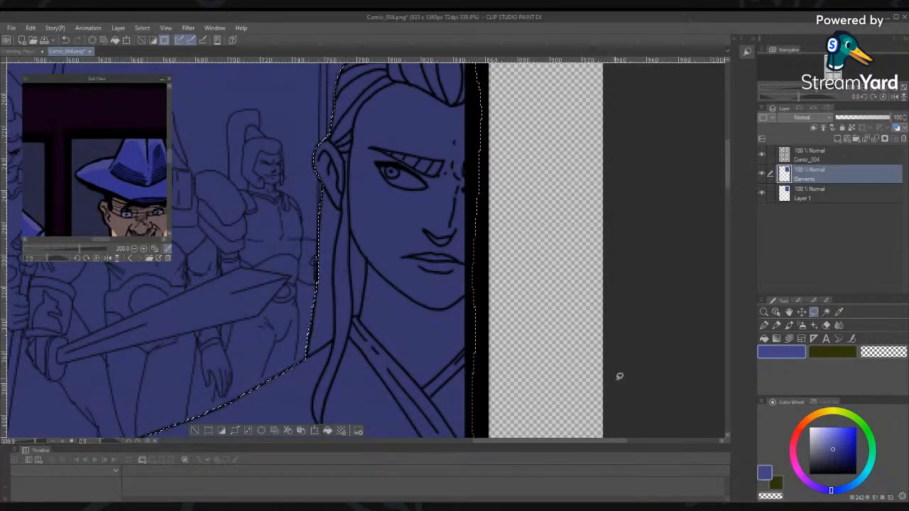
pyautogui.moveTo(431, 297)
pyautogui.mouseDown()
pyautogui.moveTo(569, 265)
pyautogui.moveTo(629, 296)
pyautogui.moveTo(638, 315)
pyautogui.mouseUp()
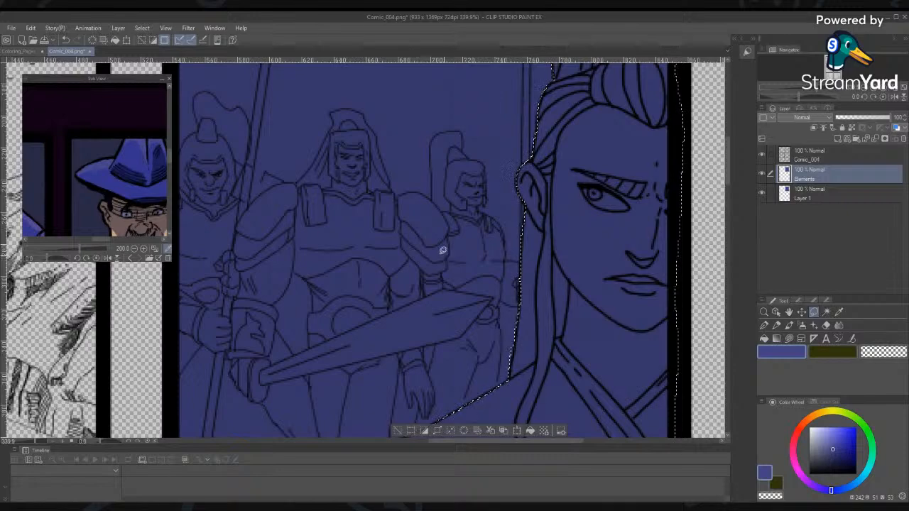
pyautogui.click(870, 438)
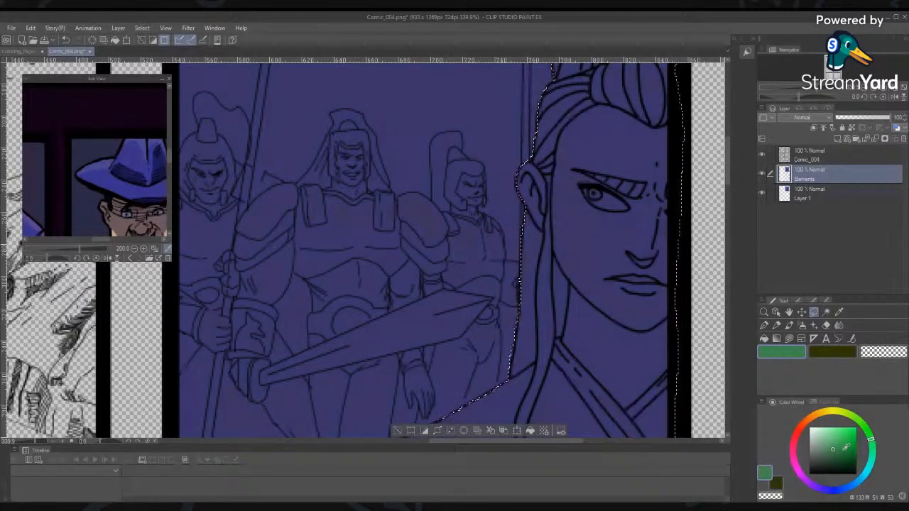
pyautogui.click(842, 449)
pyautogui.click(530, 431)
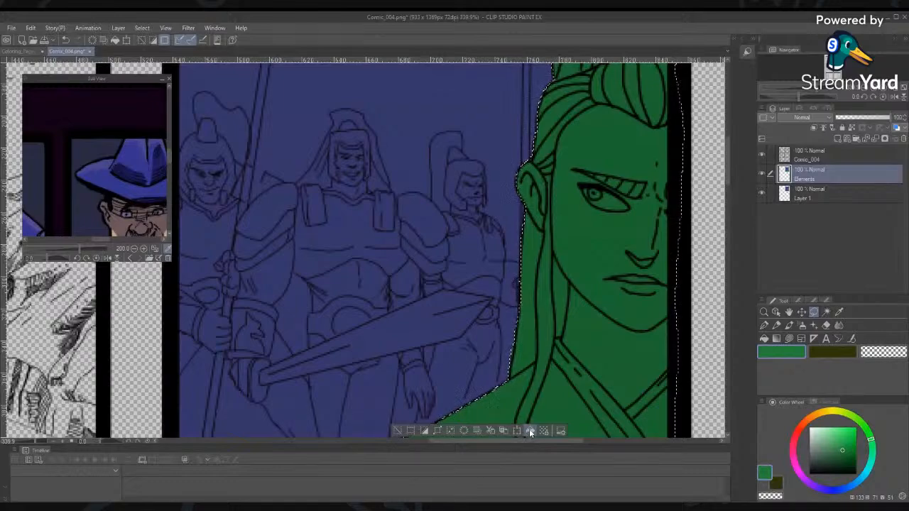
pyautogui.click(397, 431)
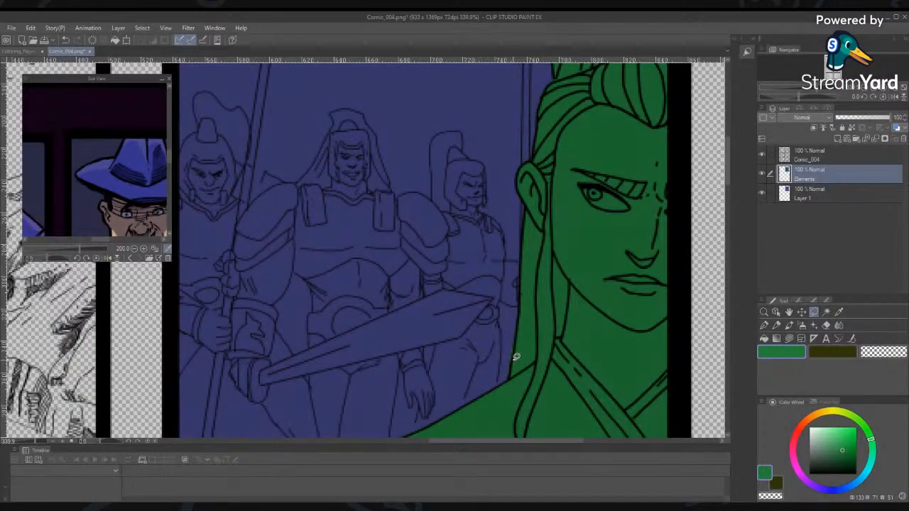
# Hide Layer 1 and toggle the Elements layer's visibility to check the fill along the hanging hair's outer edge
pyautogui.hotkey('ctrl', 'space')
pyautogui.moveTo(511, 354); pyautogui.dragTo(521, 159)
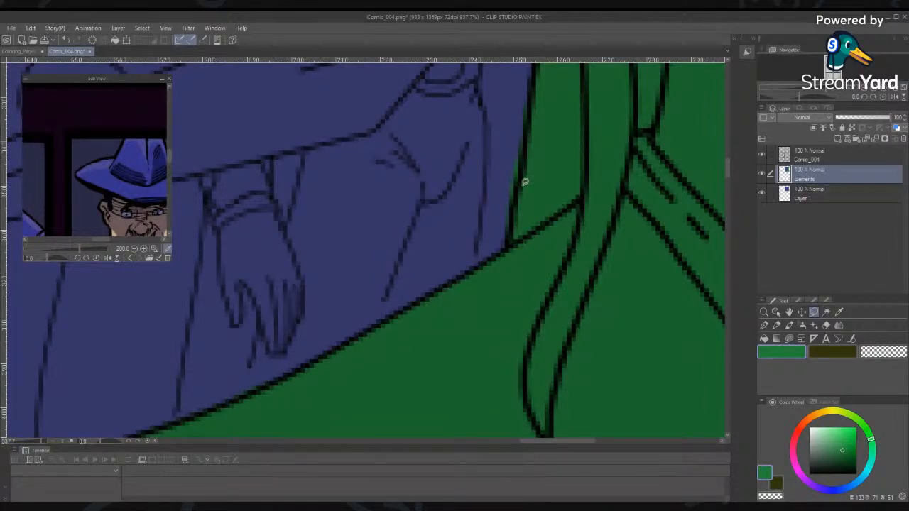
pyautogui.click(761, 173)
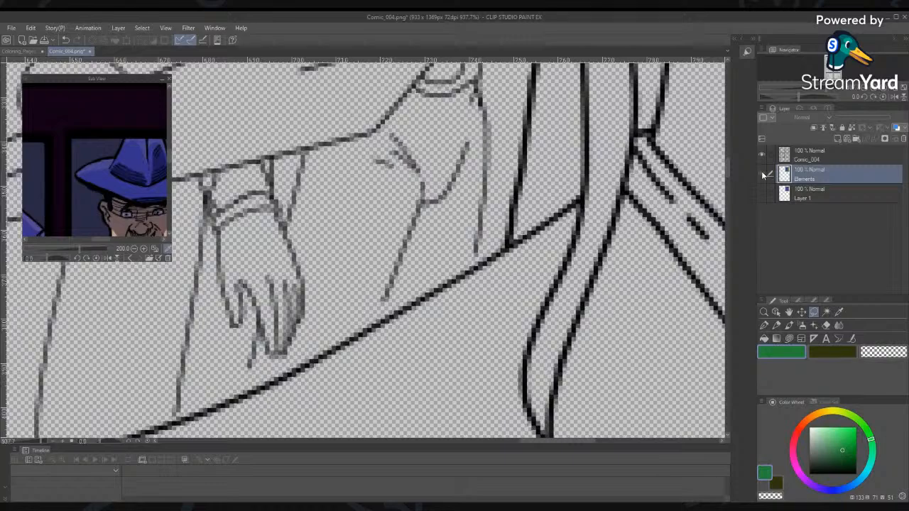
pyautogui.click(762, 173)
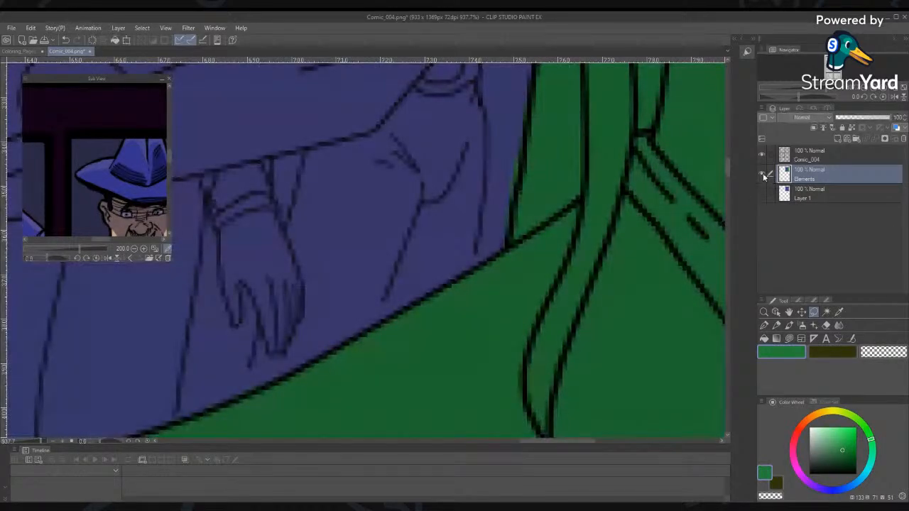
pyautogui.click(762, 174)
pyautogui.click(762, 172)
pyautogui.click(824, 326)
pyautogui.moveTo(506, 162); pyautogui.dragTo(502, 190)
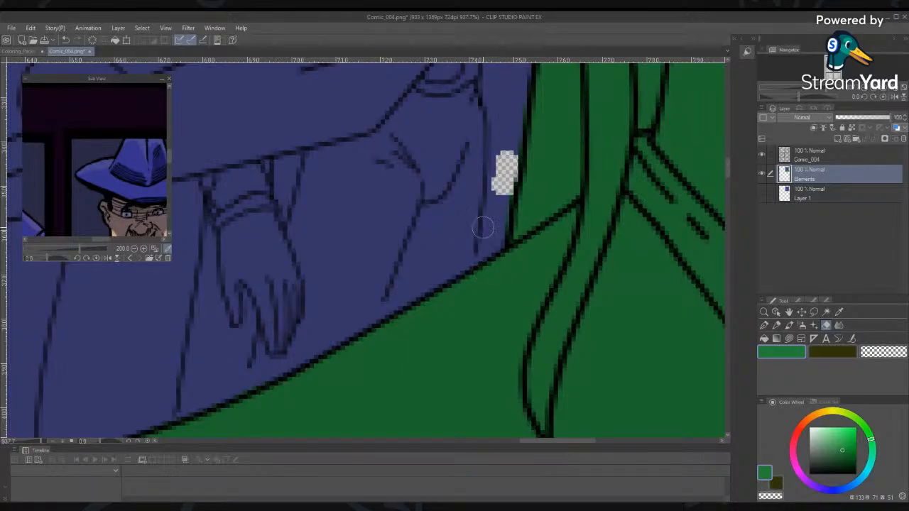
pyautogui.hotkey('ctrl', 'z')
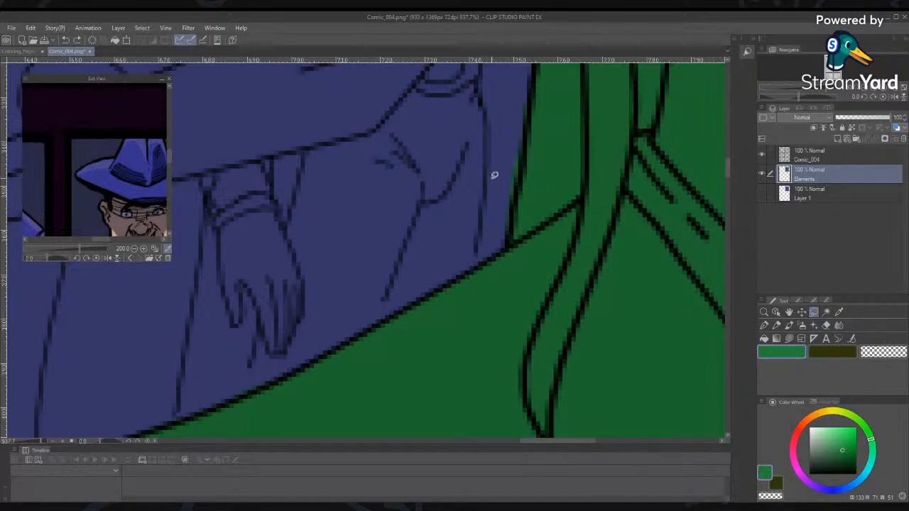
# Sample the background blue, lasso the green spill along the hanging hair's outer line, fill it with that blue and deselect
pyautogui.press('i')
pyautogui.click(501, 115)
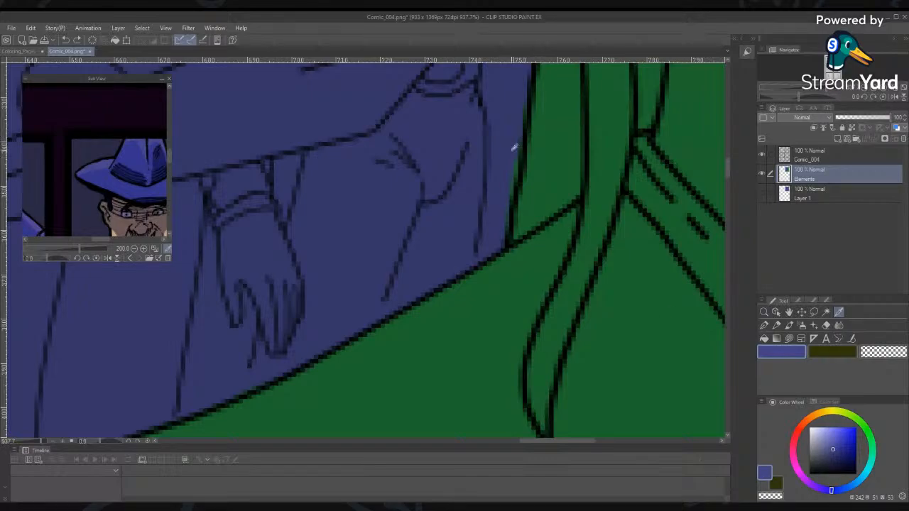
pyautogui.press('m')
pyautogui.moveTo(523, 141)
pyautogui.mouseDown()
pyautogui.moveTo(504, 220)
pyautogui.moveTo(511, 128)
pyautogui.mouseUp()
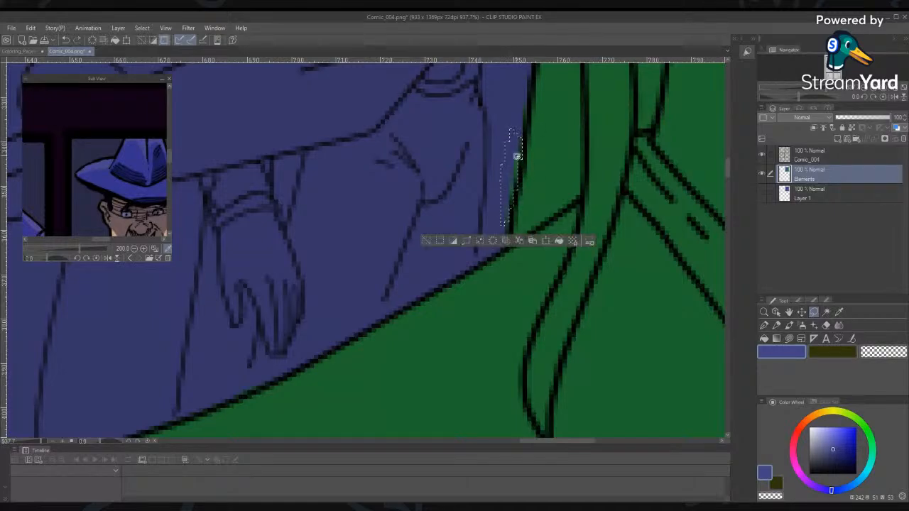
pyautogui.click(558, 241)
pyautogui.click(426, 241)
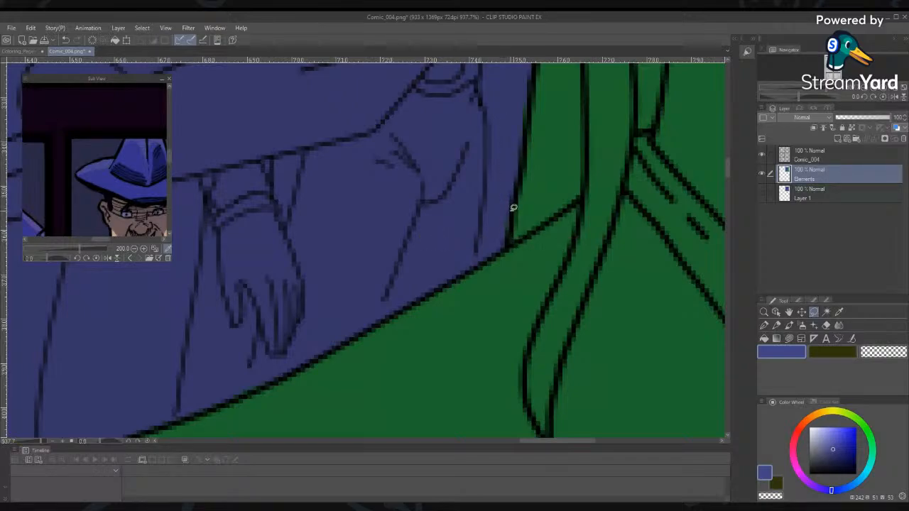
# Lasso the small patch where the hair line meets the shoulder, fill it with the background blue and deselect
pyautogui.moveTo(509, 209)
pyautogui.mouseDown()
pyautogui.moveTo(493, 234)
pyautogui.moveTo(503, 247)
pyautogui.mouseUp()
pyautogui.click(547, 266)
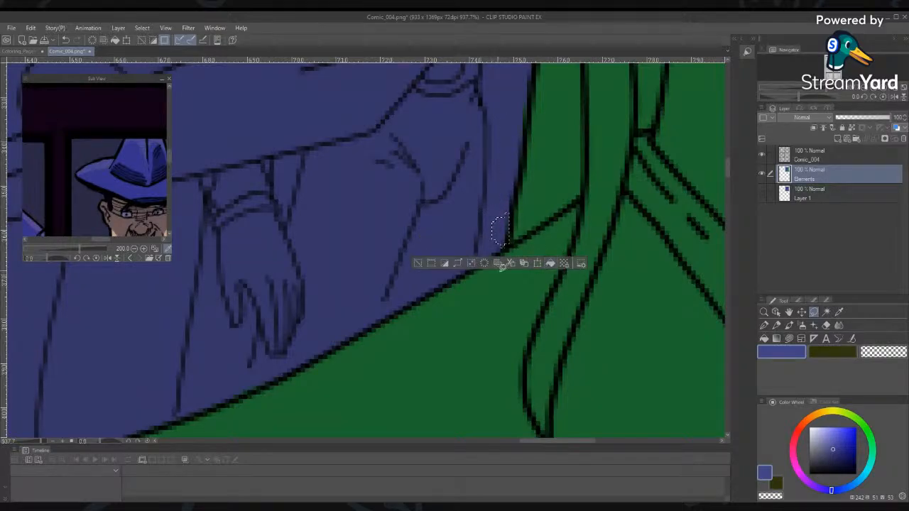
pyautogui.click(417, 264)
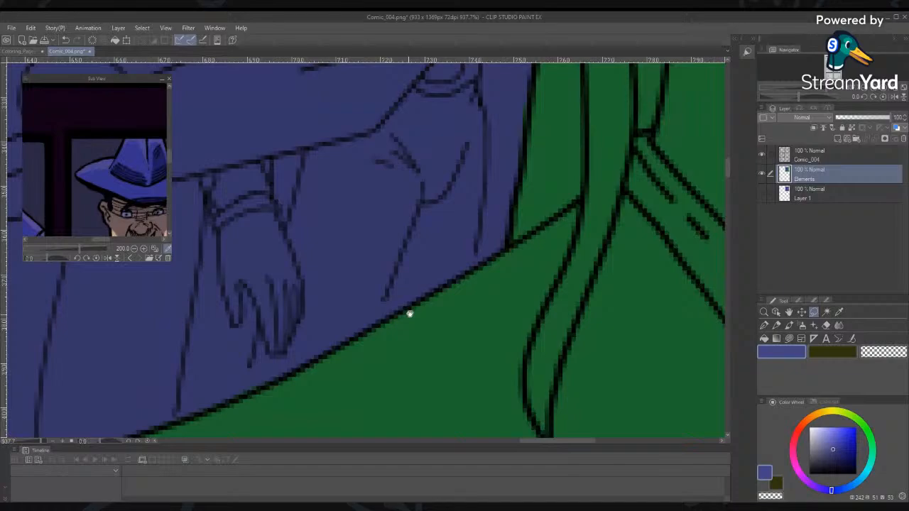
# Lasso the strip beside the outer edge of the figure's topknot near the spearhead, fill it with blue and deselect
pyautogui.moveTo(409, 313); pyautogui.dragTo(565, 165)
pyautogui.moveTo(409, 238)
pyautogui.mouseDown()
pyautogui.moveTo(456, 192)
pyautogui.moveTo(481, 199)
pyautogui.mouseUp()
pyautogui.click(366, 259)
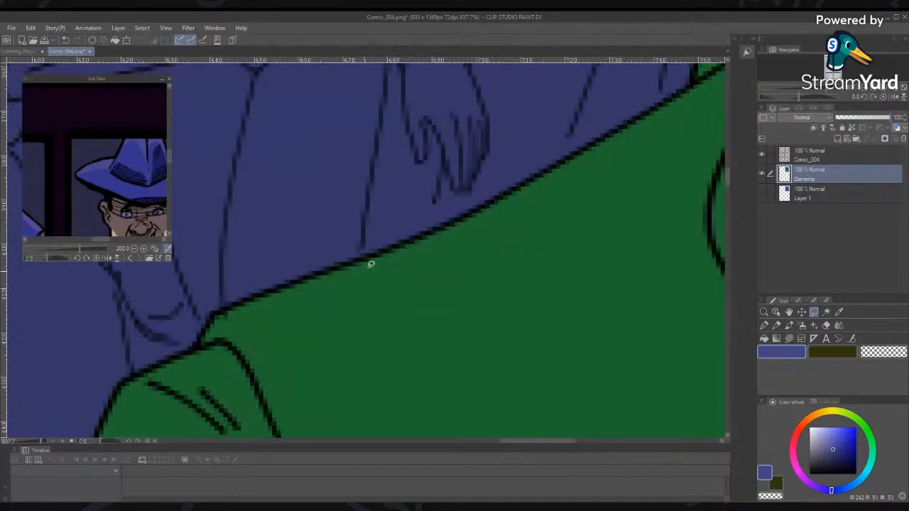
pyautogui.moveTo(278, 297); pyautogui.dragTo(314, 350)
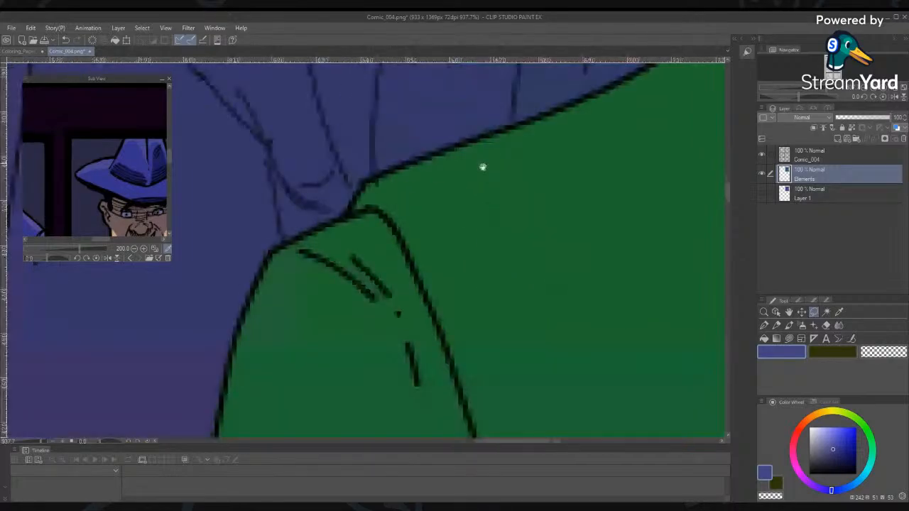
pyautogui.moveTo(483, 167)
pyautogui.mouseDown()
pyautogui.moveTo(519, 201)
pyautogui.moveTo(502, 263)
pyautogui.moveTo(502, 343)
pyautogui.moveTo(499, 98)
pyautogui.moveTo(436, 412)
pyautogui.mouseUp()
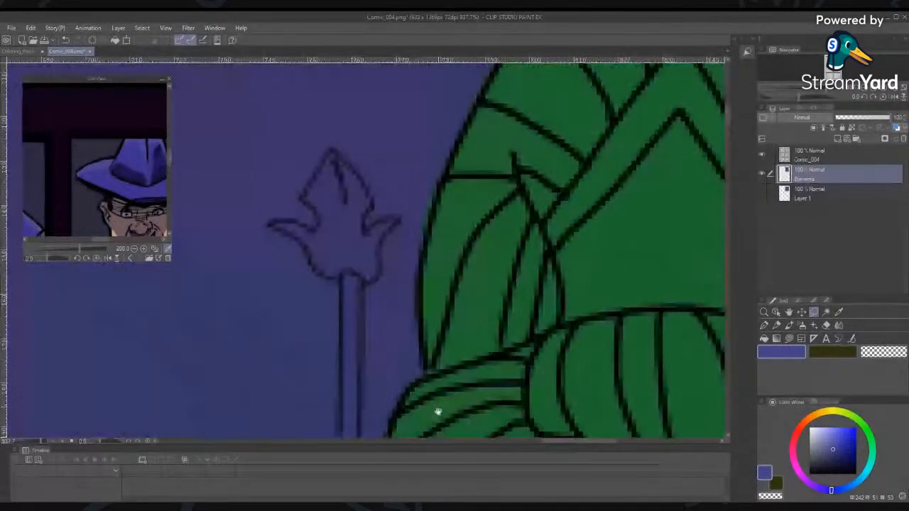
pyautogui.moveTo(421, 244)
pyautogui.mouseDown()
pyautogui.moveTo(442, 187)
pyautogui.moveTo(438, 242)
pyautogui.mouseUp()
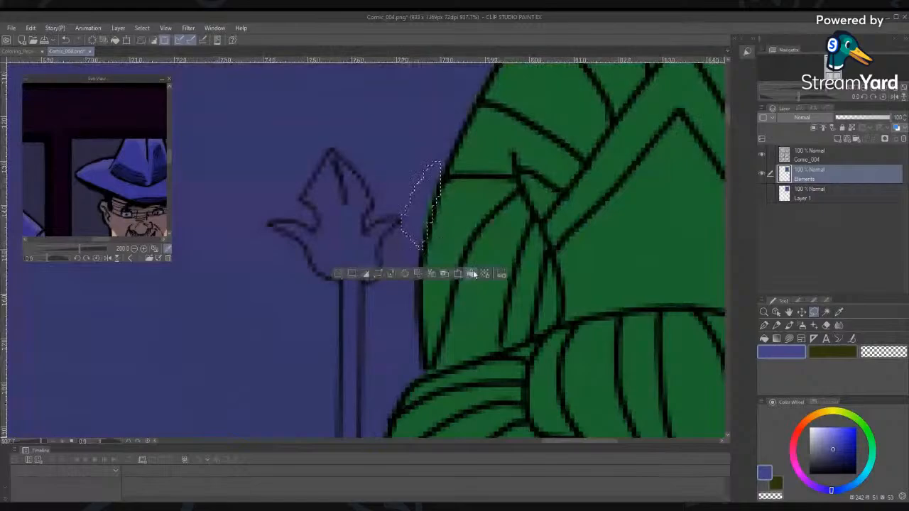
pyautogui.click(473, 274)
pyautogui.hotkey('ctrl', 'd')
# Lasso the topknot's outer edge up to the panel's upper border, fill the strip with blue and deselect
pyautogui.moveTo(541, 67); pyautogui.dragTo(460, 297)
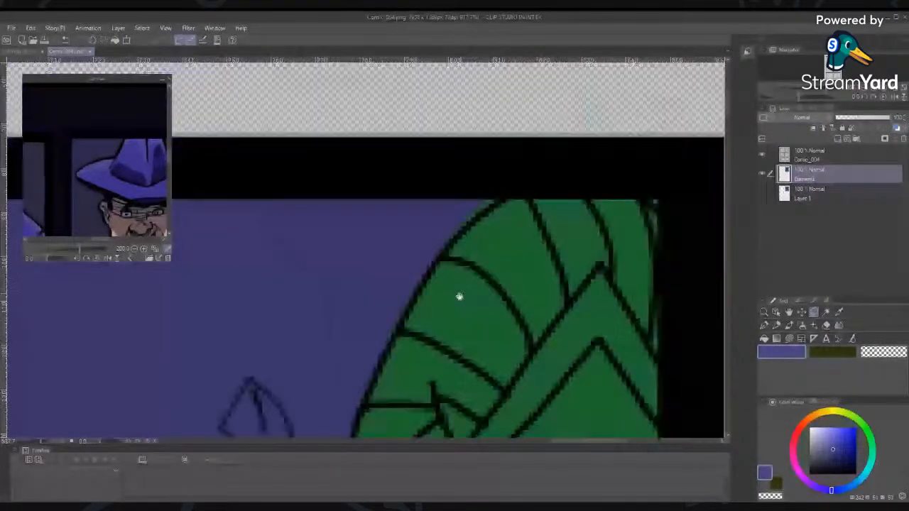
pyautogui.moveTo(441, 257)
pyautogui.mouseDown()
pyautogui.moveTo(502, 198)
pyautogui.moveTo(402, 276)
pyautogui.mouseUp()
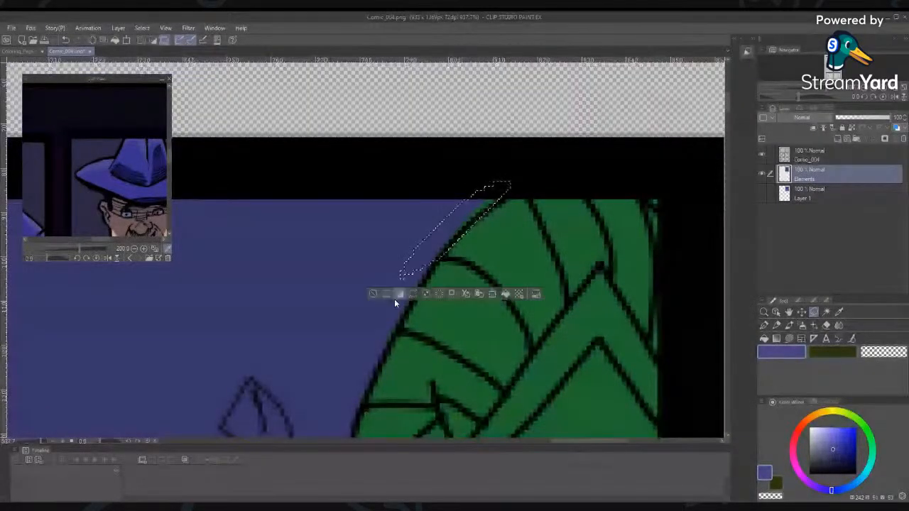
pyautogui.click(503, 297)
pyautogui.hotkey('ctrl', 'd')
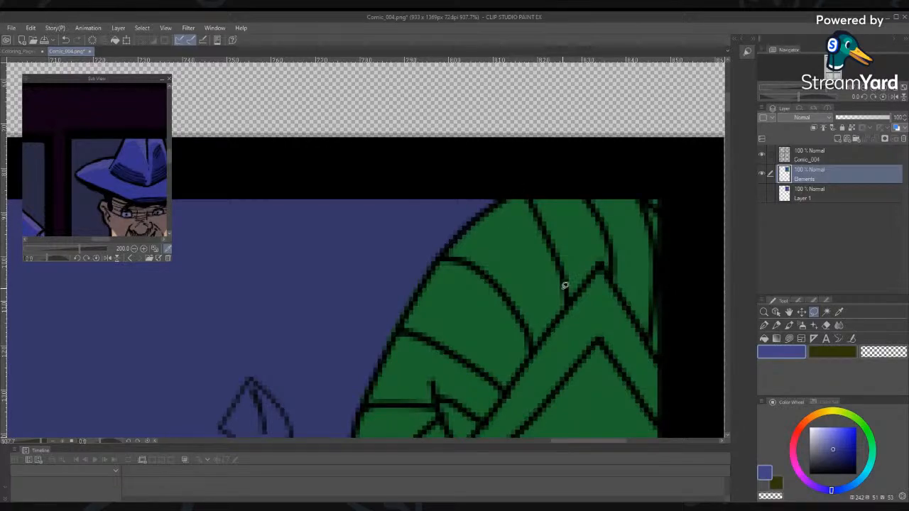
# Examine the figure's outline along the hair, ear, face and shoulder for leftover colour spill
pyautogui.scroll(-3, 544, 309)
pyautogui.moveTo(500, 180); pyautogui.dragTo(541, 111)
pyautogui.moveTo(505, 199); pyautogui.dragTo(538, 110)
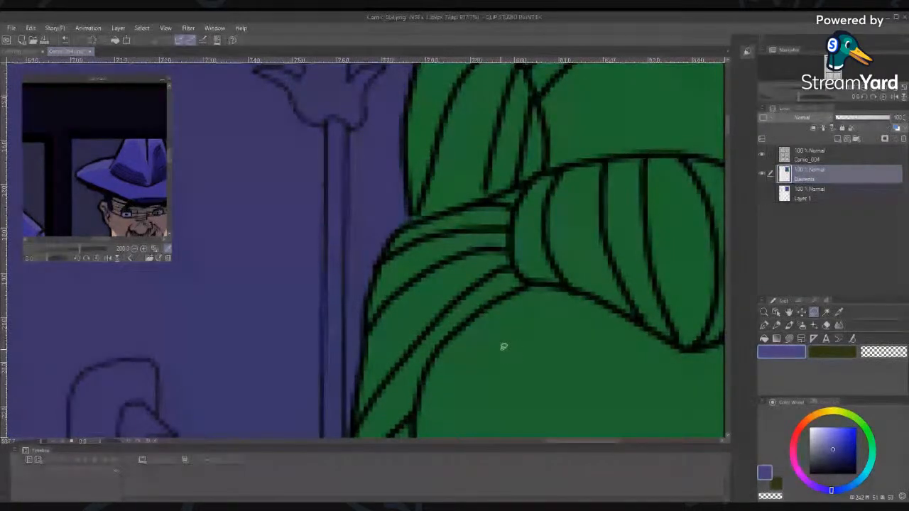
pyautogui.moveTo(461, 426); pyautogui.dragTo(475, 104)
pyautogui.moveTo(528, 226); pyautogui.dragTo(397, 184)
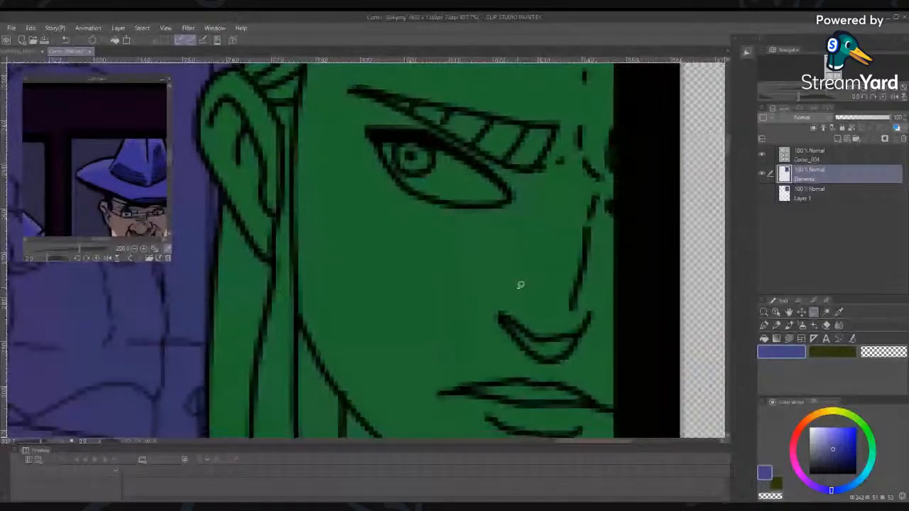
pyautogui.moveTo(521, 285); pyautogui.dragTo(481, 265)
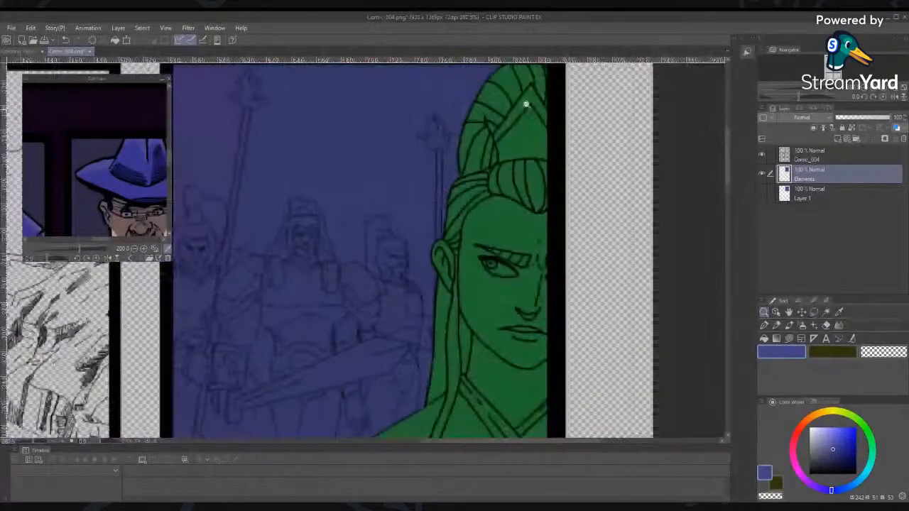
pyautogui.scroll(-5, 500, 131)
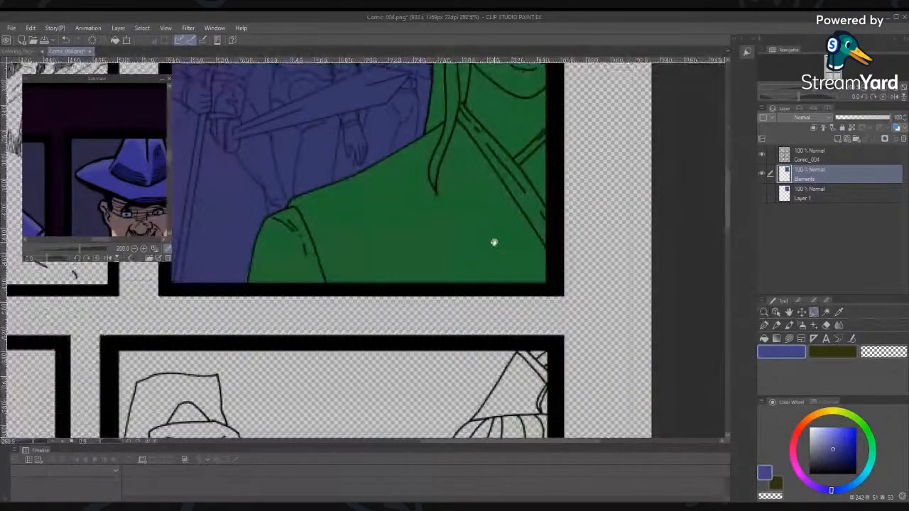
# Hide the Comic_004 line art and inspect the flat green and blue shapes across the whole panel
pyautogui.click(761, 154)
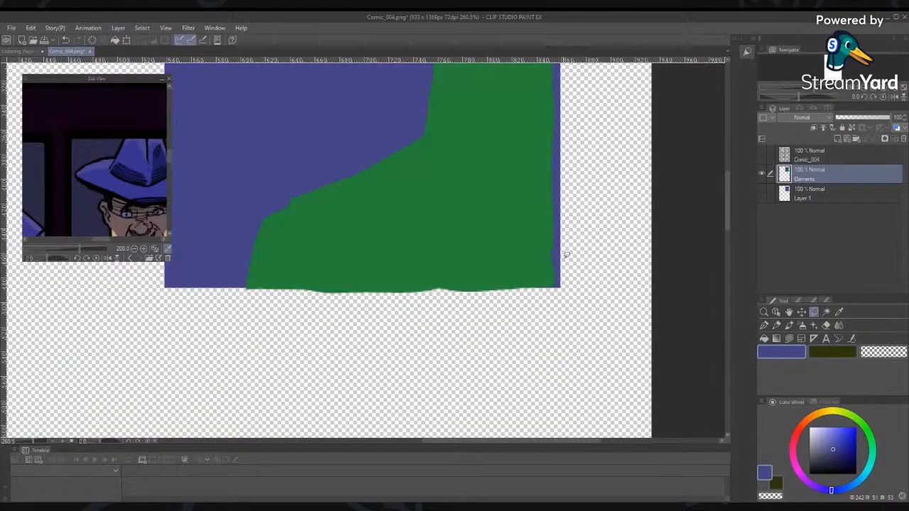
pyautogui.moveTo(545, 265); pyautogui.dragTo(529, 455)
pyautogui.moveTo(527, 380); pyautogui.dragTo(523, 448)
pyautogui.moveTo(524, 398); pyautogui.dragTo(525, 437)
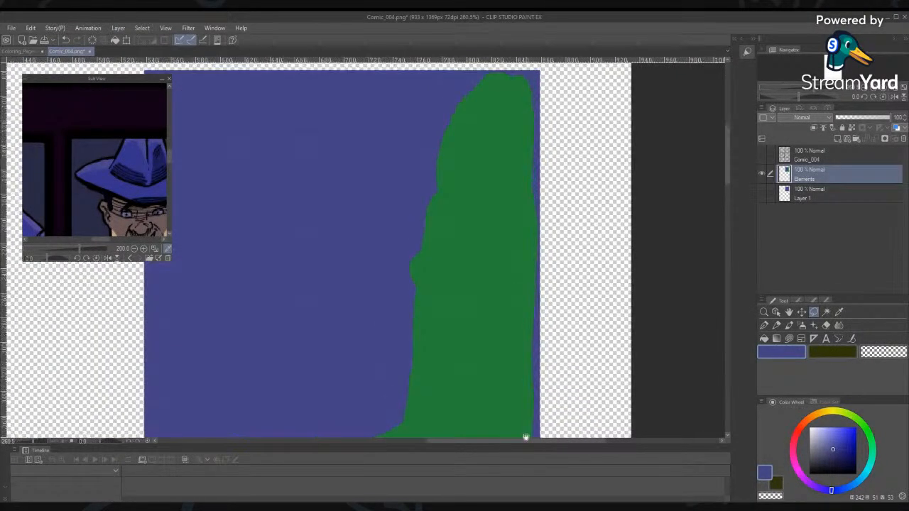
pyautogui.moveTo(519, 306); pyautogui.dragTo(519, 174)
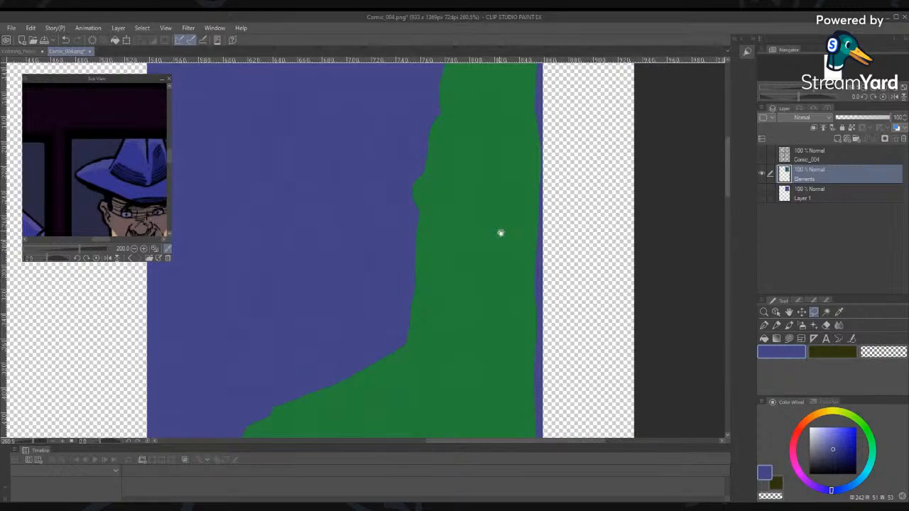
pyautogui.moveTo(493, 333); pyautogui.dragTo(493, 223)
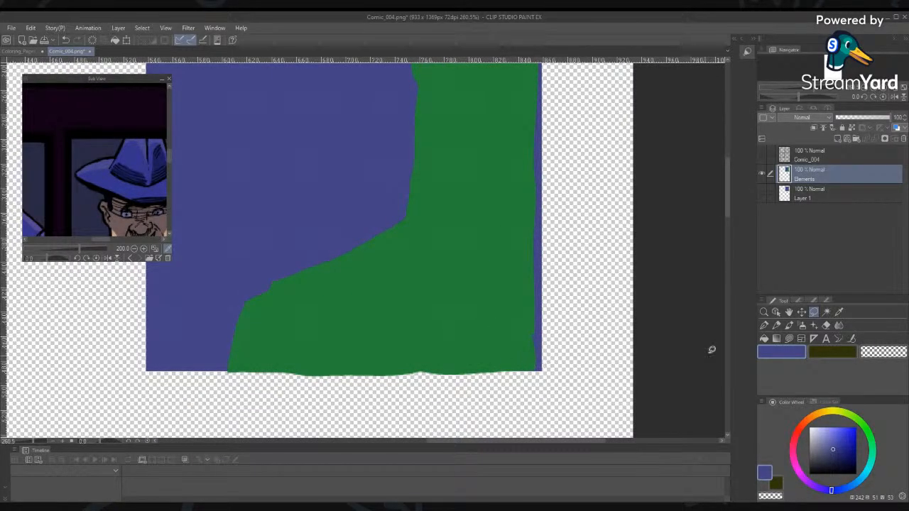
pyautogui.moveTo(426, 251); pyautogui.dragTo(464, 451)
pyautogui.moveTo(507, 314); pyautogui.dragTo(523, 246)
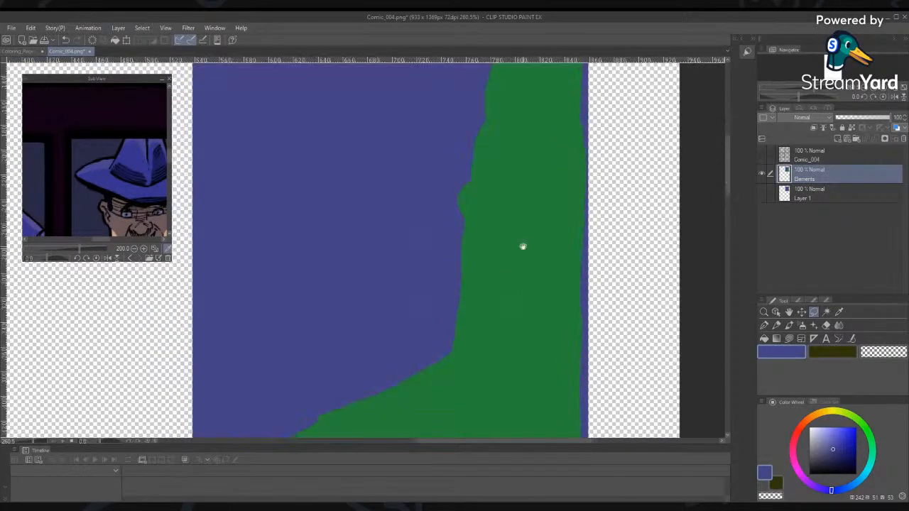
# Add a new raster layer above Elements and select the area covered by the panel's flat colours
pyautogui.click(837, 140)
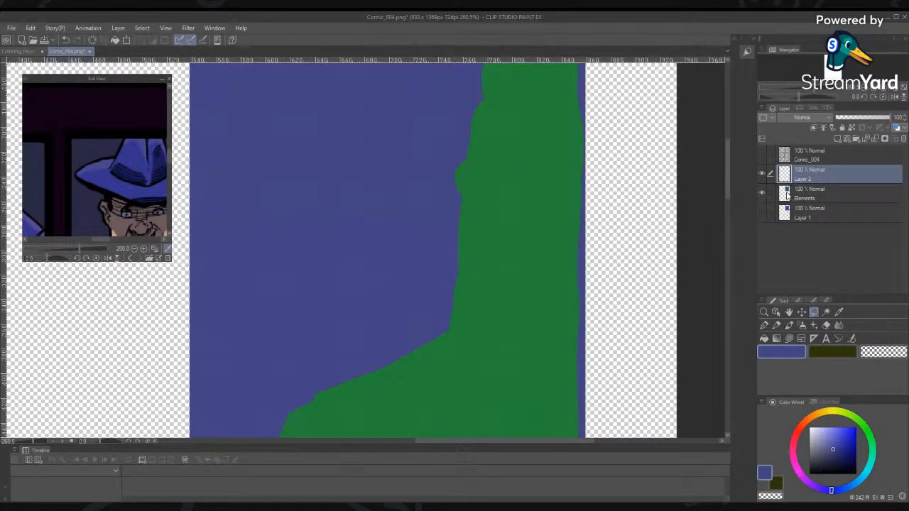
pyautogui.hotkey('ctrl', 'a')
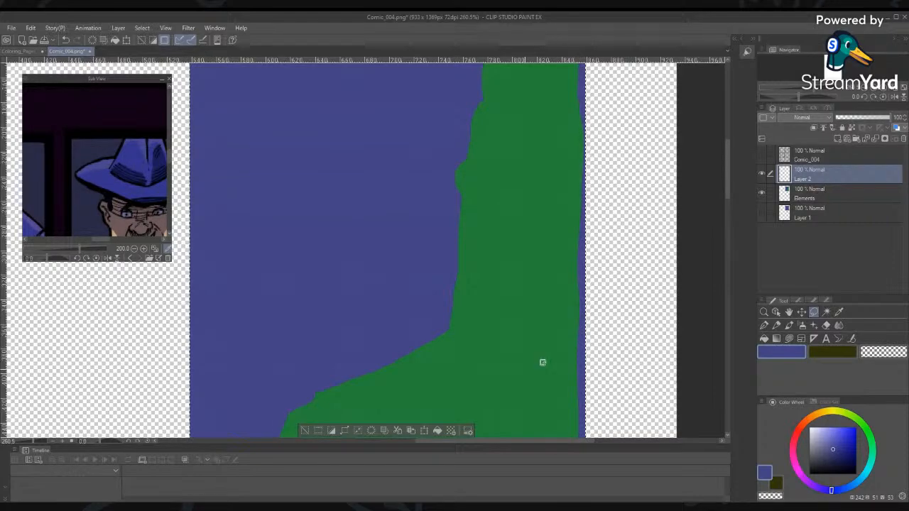
pyautogui.click(304, 430)
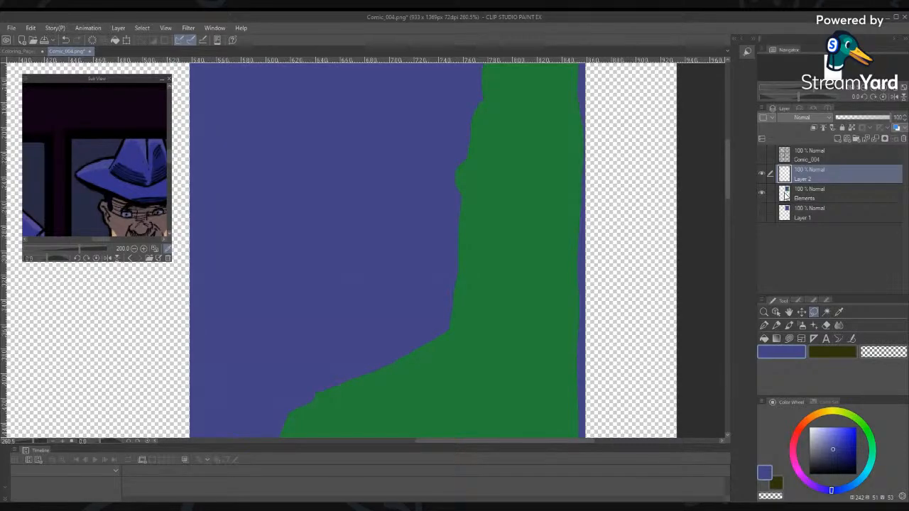
pyautogui.keyDown('ctrl'); pyautogui.click(786, 196); pyautogui.keyUp('ctrl')
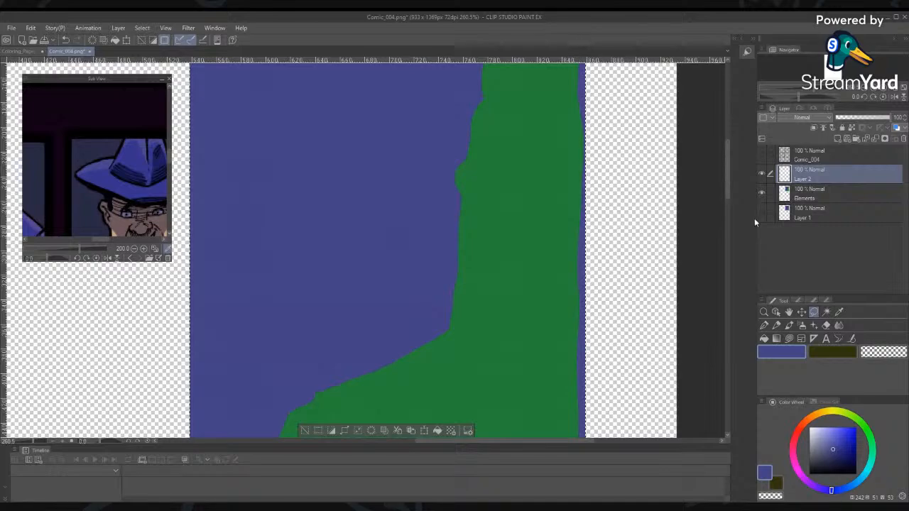
pyautogui.hotkey('ctrl', 'd')
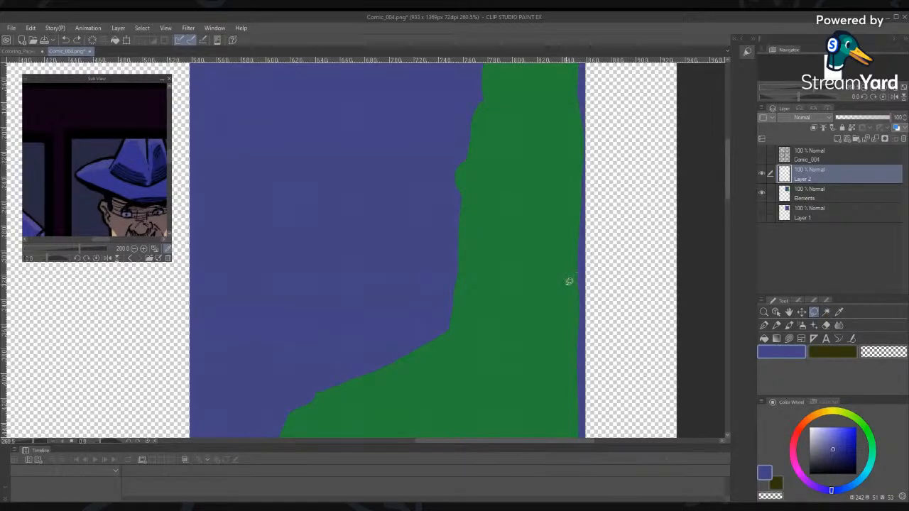
# Try to select the green figure with Auto select while the Comic_004 layer is active, clearing the selection again
pyautogui.press('w')
pyautogui.click(821, 155)
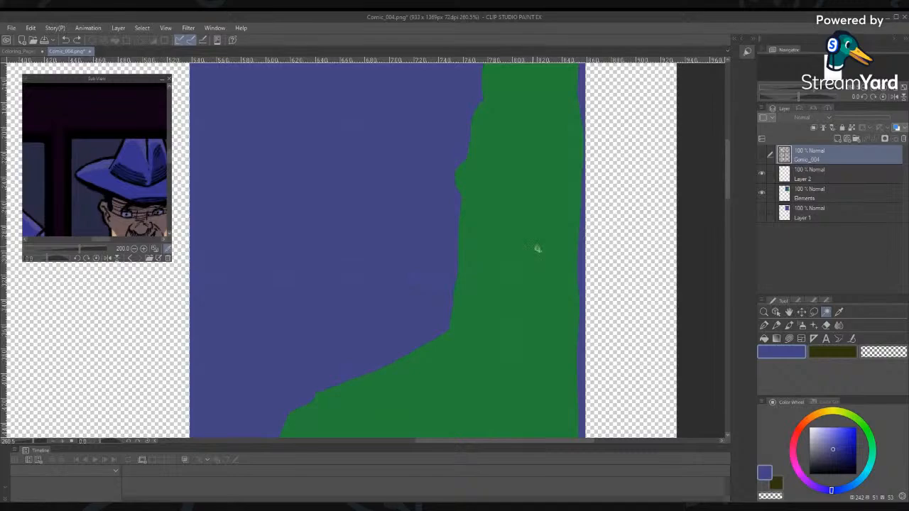
pyautogui.click(526, 243)
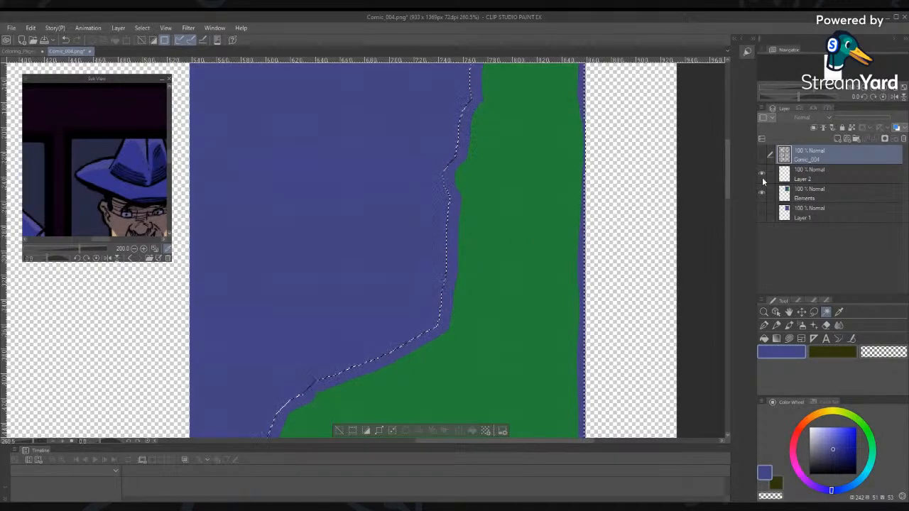
pyautogui.click(346, 431)
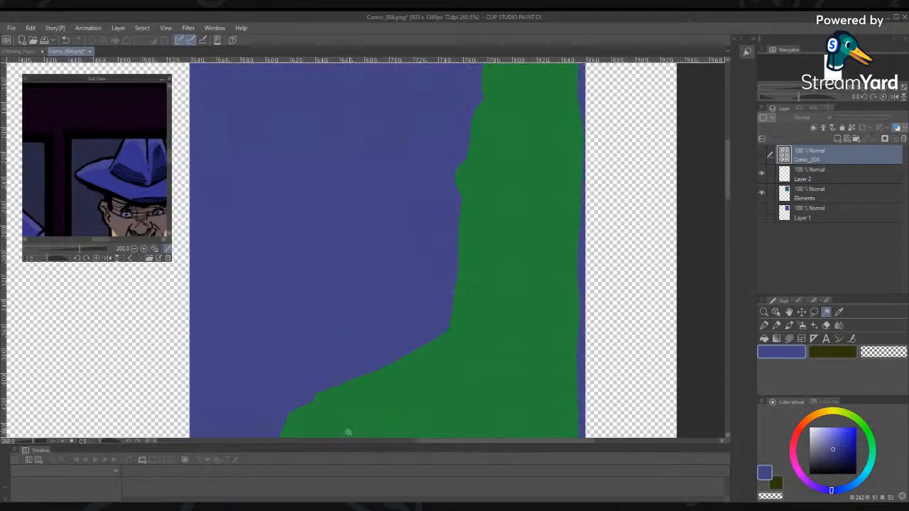
# Try Auto select on the green figure with the Elements layer active and compare its edge with the Comic_004 line art
pyautogui.click(832, 191)
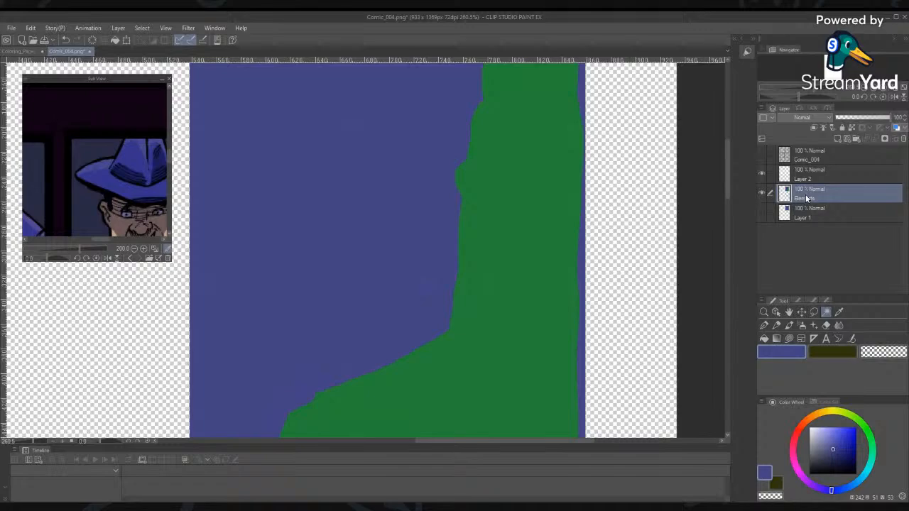
pyautogui.click(539, 265)
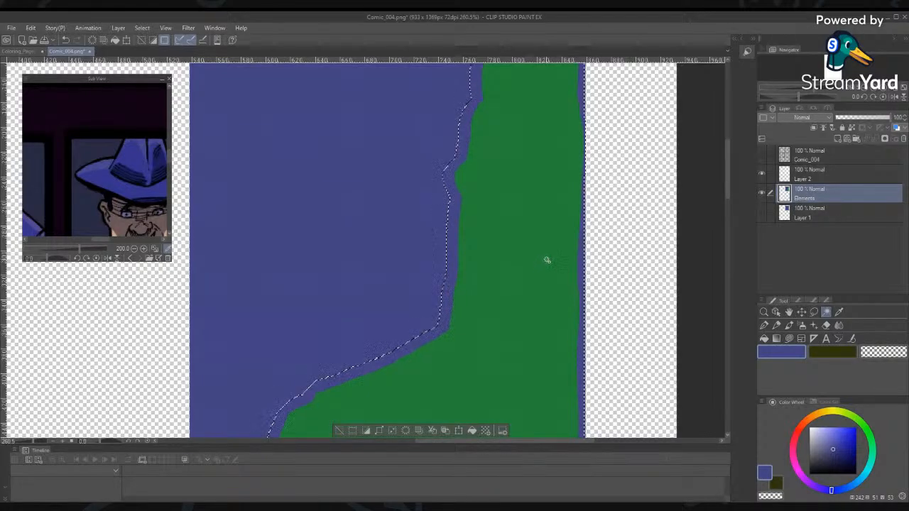
pyautogui.click(761, 155)
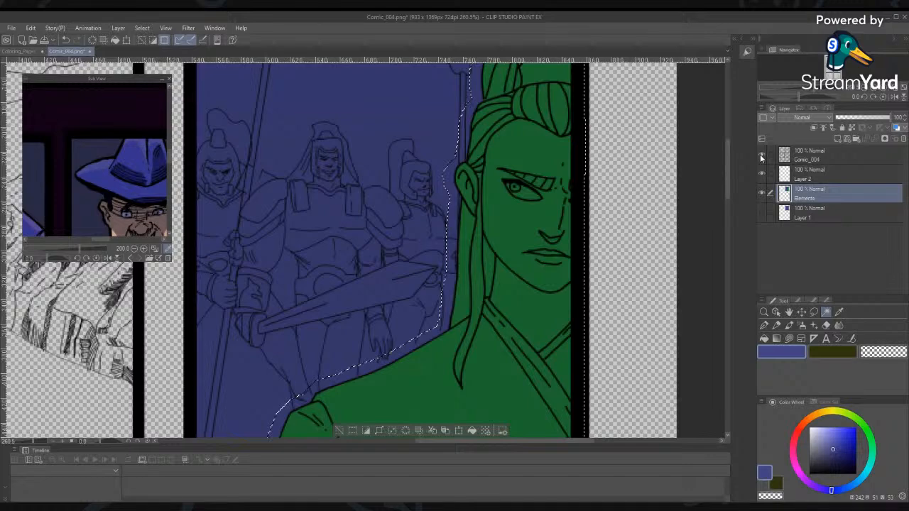
pyautogui.click(761, 155)
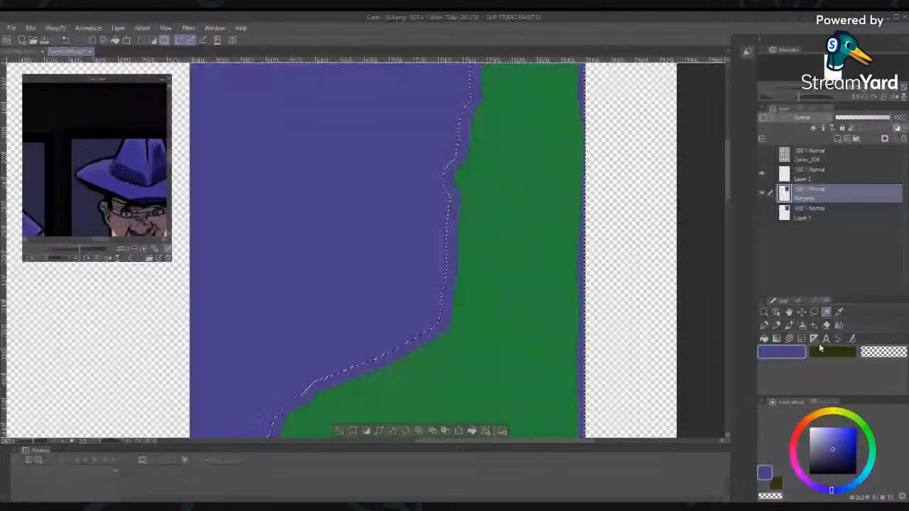
# Configure Auto select with the smallest close gap and with area scaling, Refer multiple and anti-aliasing turned off
pyautogui.click(826, 301)
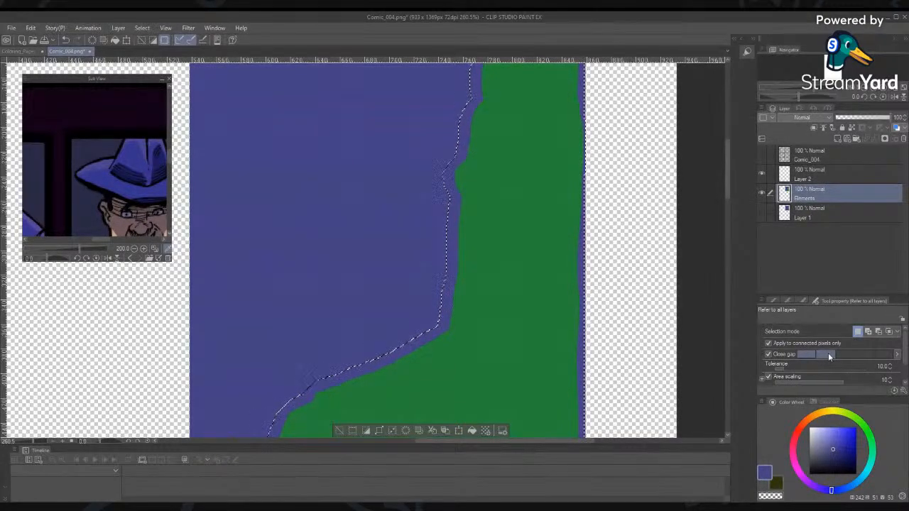
pyautogui.click(807, 354)
pyautogui.scroll(-1, 899, 345)
pyautogui.click(767, 358)
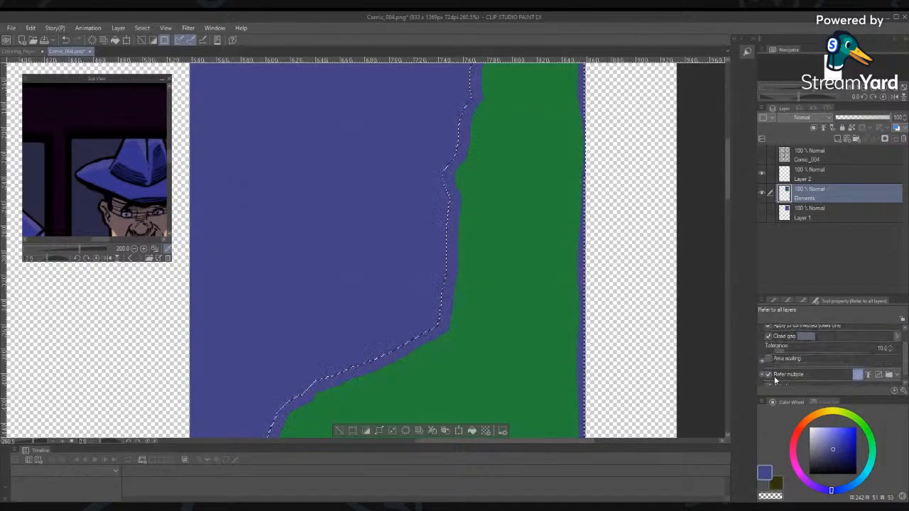
pyautogui.click(767, 374)
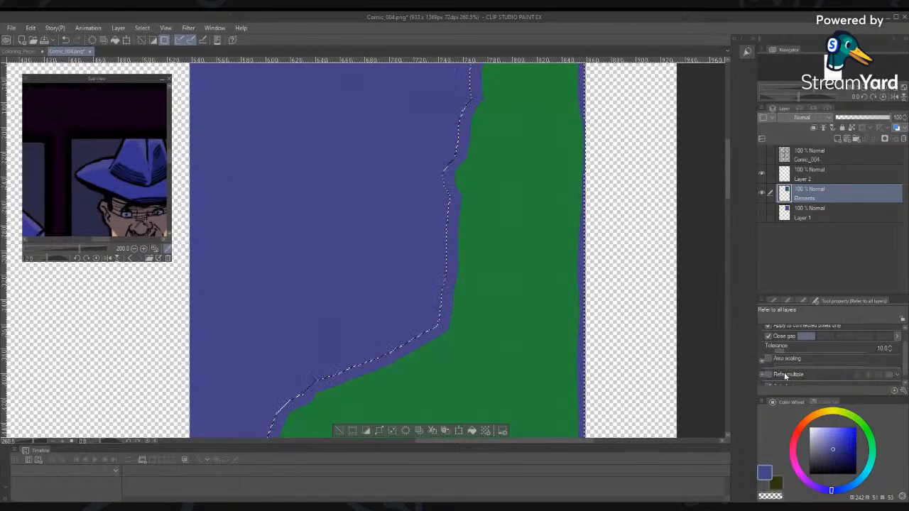
pyautogui.scroll(-1, 903, 348)
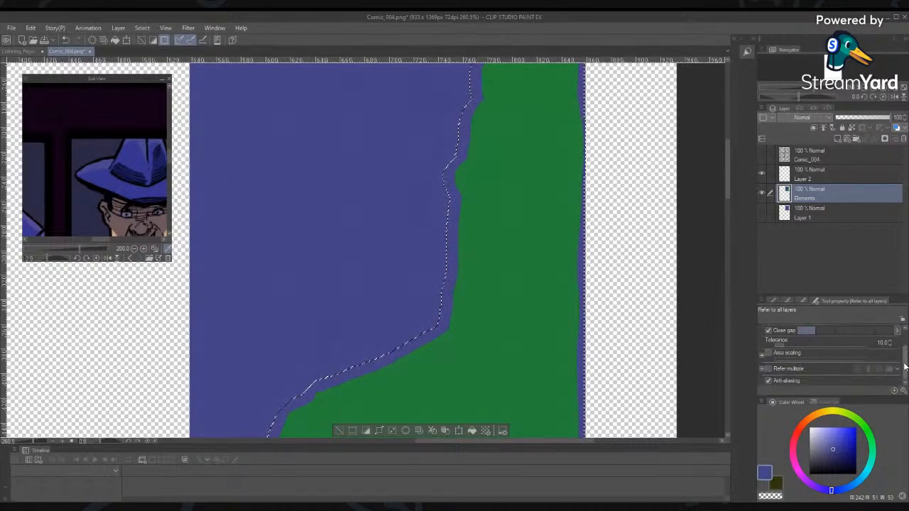
pyautogui.click(768, 382)
# Replace the old selection with a fresh Auto select of the green figure on the Elements layer
pyautogui.click(339, 431)
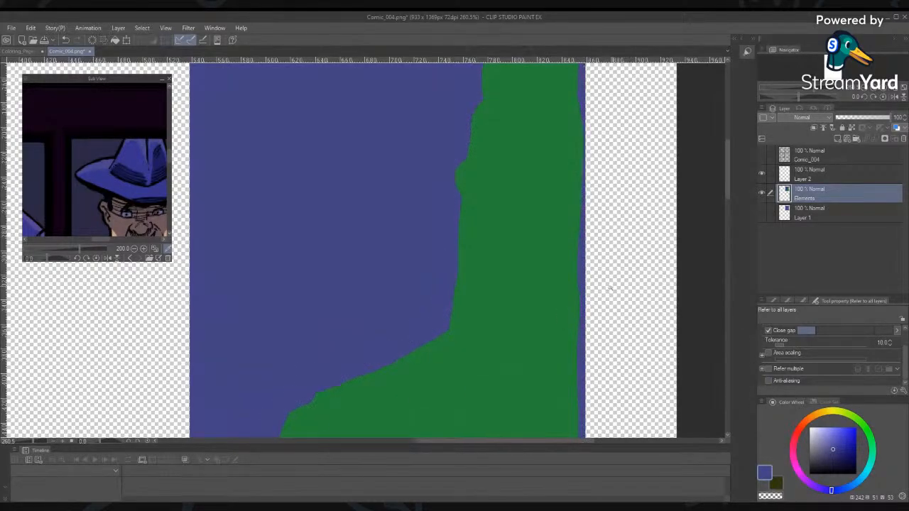
pyautogui.click(544, 269)
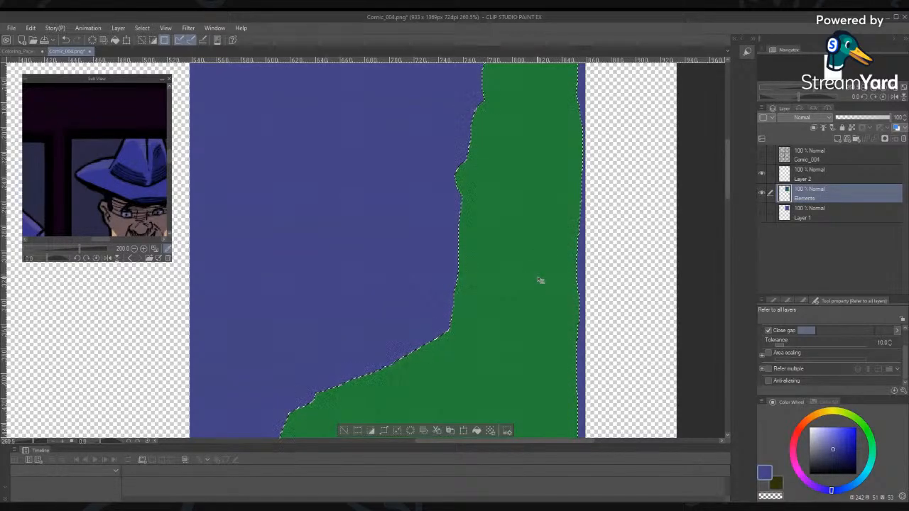
pyautogui.hotkey('ctrl', 'd')
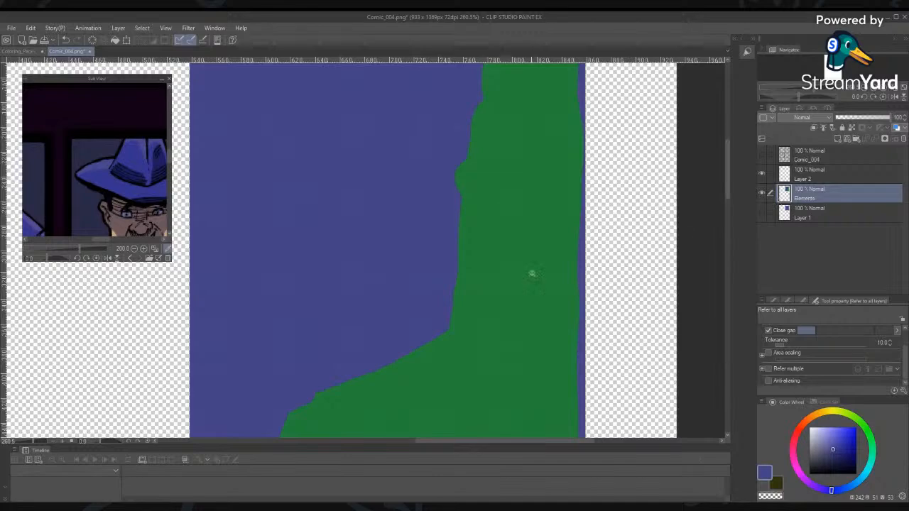
pyautogui.click(531, 274)
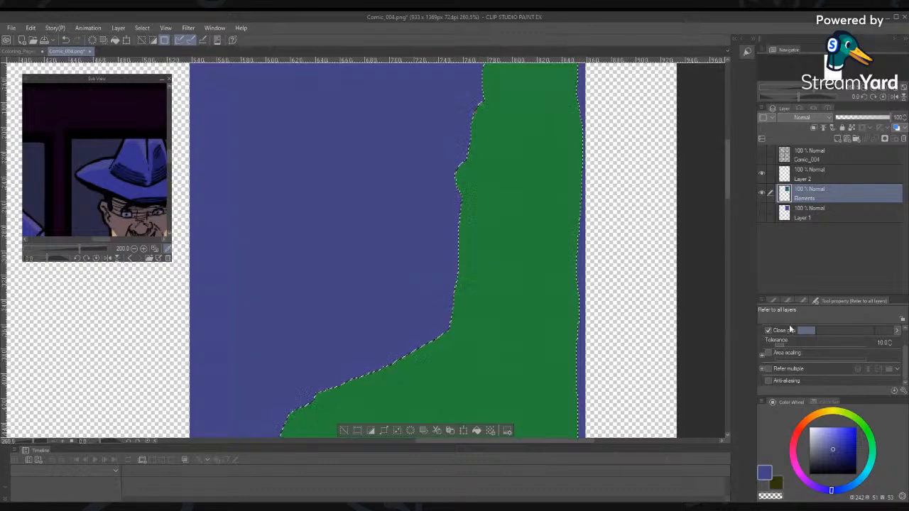
pyautogui.scroll(2, 823, 334)
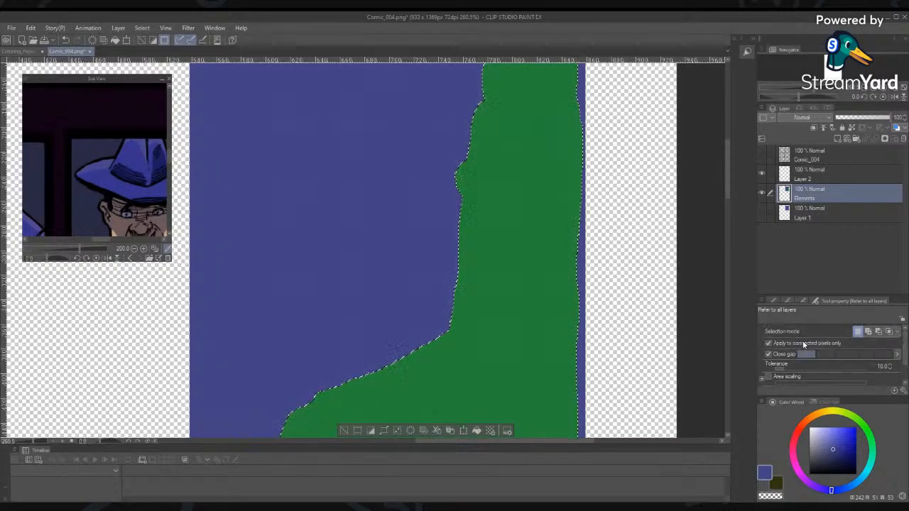
pyautogui.click(804, 299)
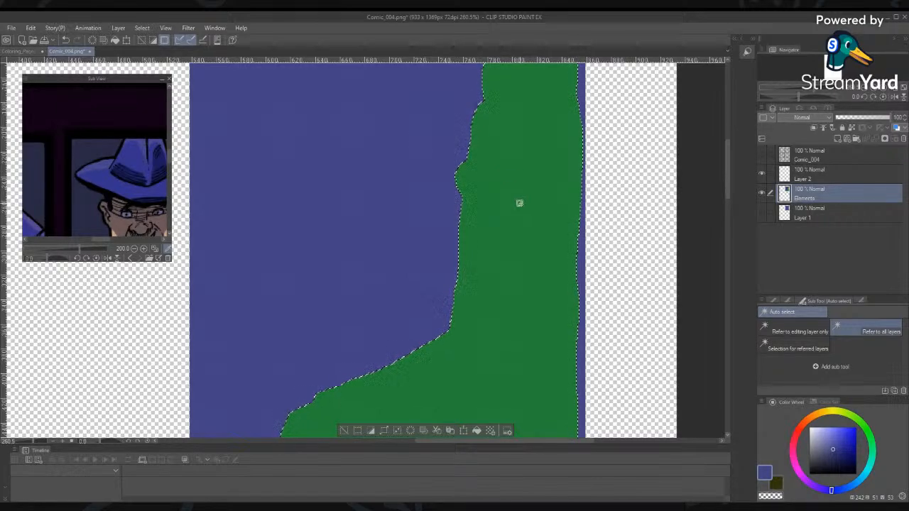
# Set Layer 2's blending mode to Color dodge and choose a light yellow drawing colour
pyautogui.click(812, 171)
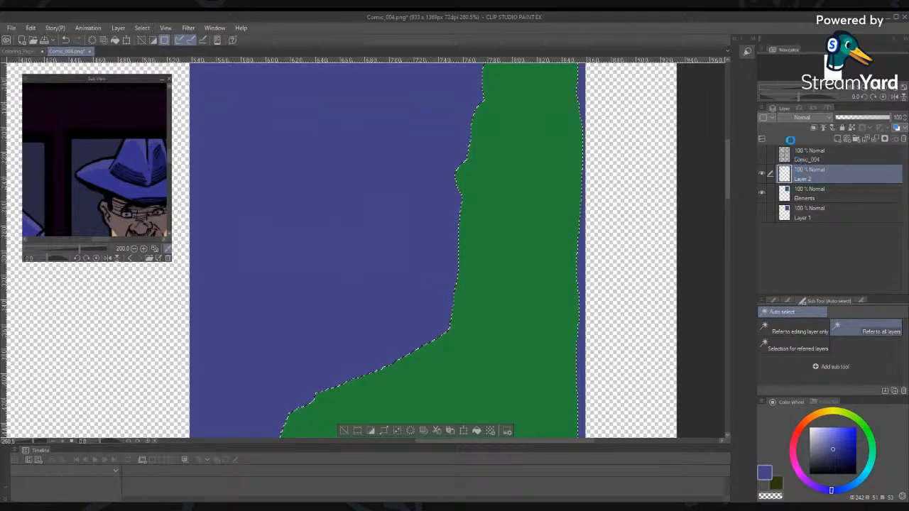
pyautogui.click(801, 118)
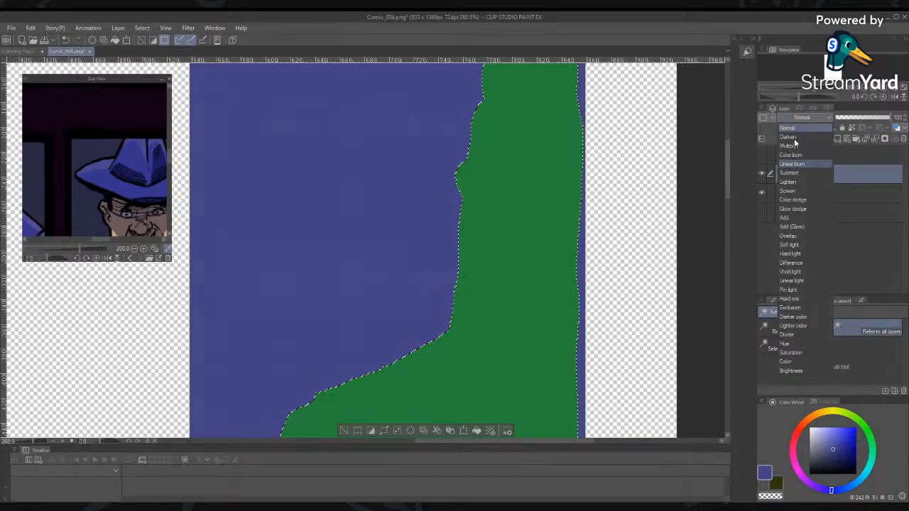
pyautogui.click(794, 201)
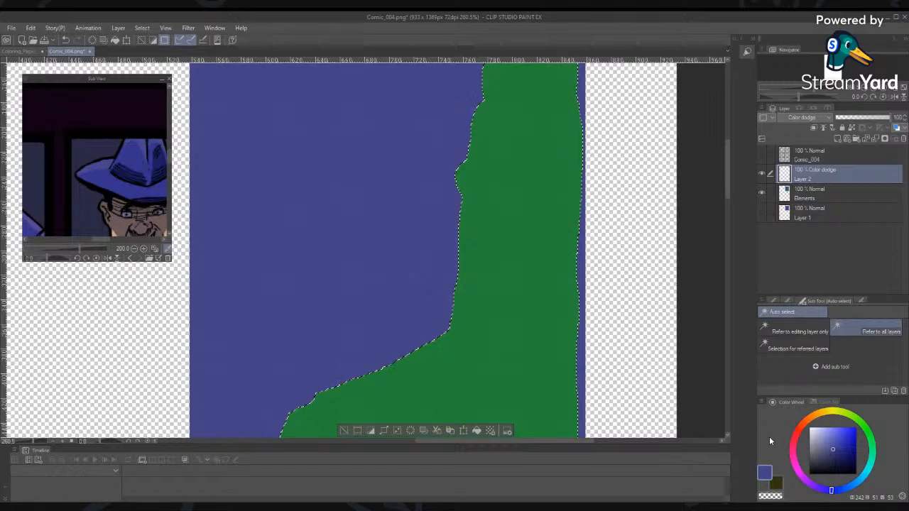
pyautogui.click(823, 425)
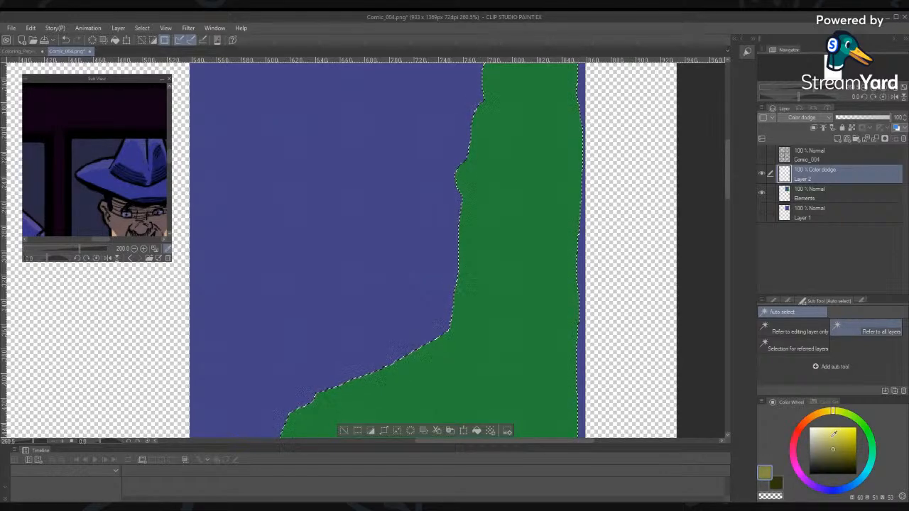
pyautogui.click(834, 433)
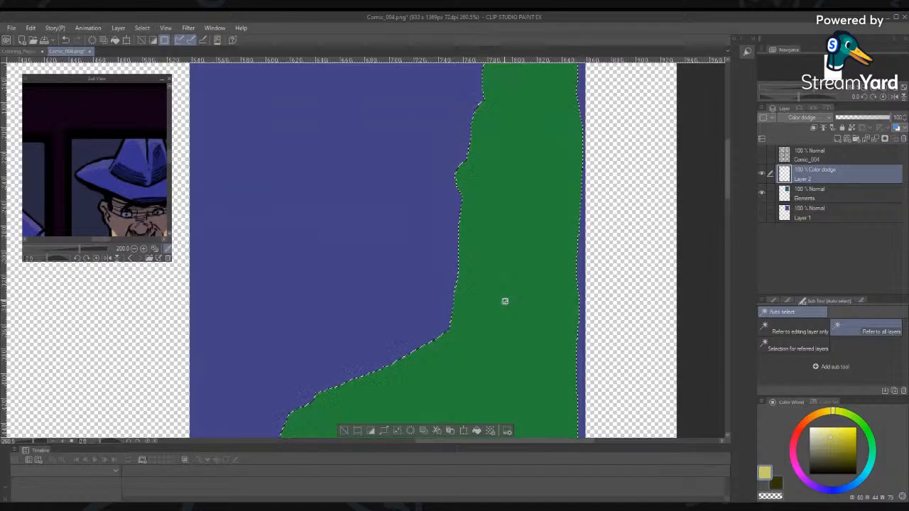
# Try painting light yellow strokes with a reduced brush along the figure's left edge from the hair to the shoulder
pyautogui.click(771, 301)
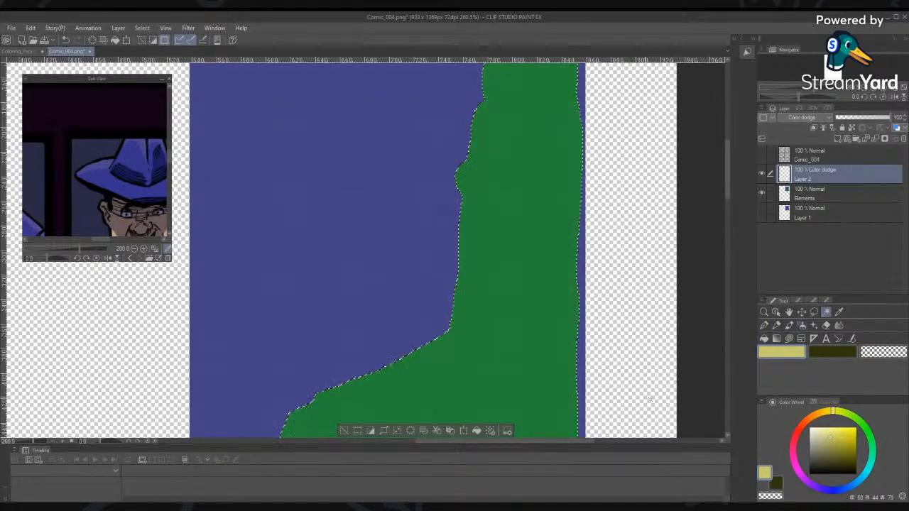
pyautogui.press('b')
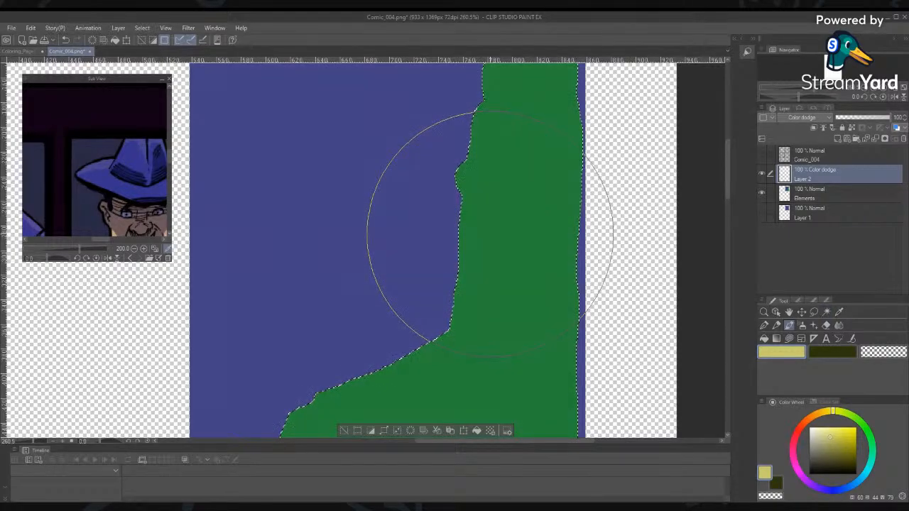
pyautogui.press('[')
pyautogui.press('[')
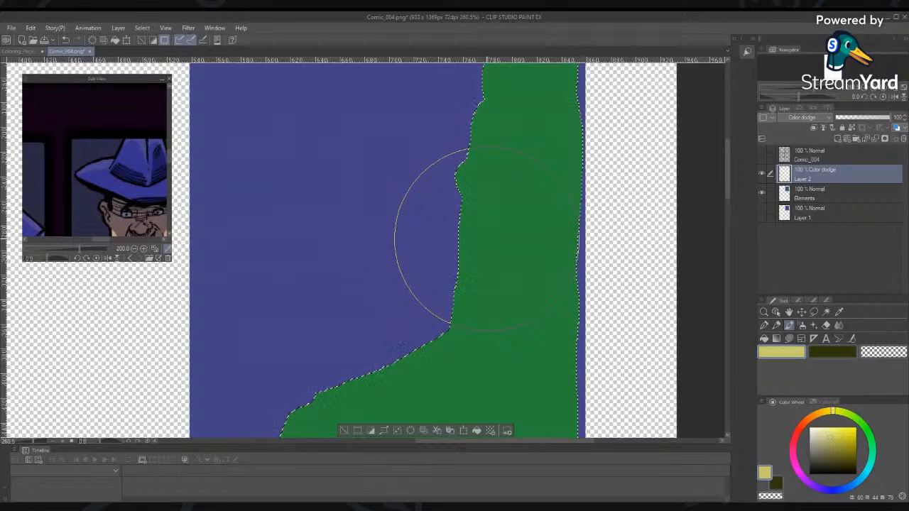
pyautogui.press('[')
pyautogui.press('[')
pyautogui.press('[')
pyautogui.press('[')
pyautogui.press('[')
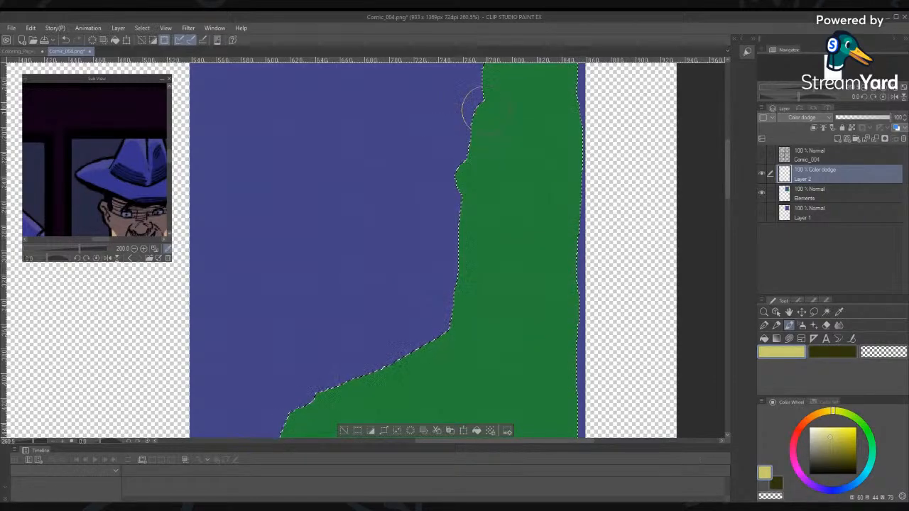
pyautogui.moveTo(470, 144); pyautogui.dragTo(451, 319)
pyautogui.moveTo(477, 167); pyautogui.dragTo(458, 382)
pyautogui.moveTo(499, 179); pyautogui.dragTo(453, 387)
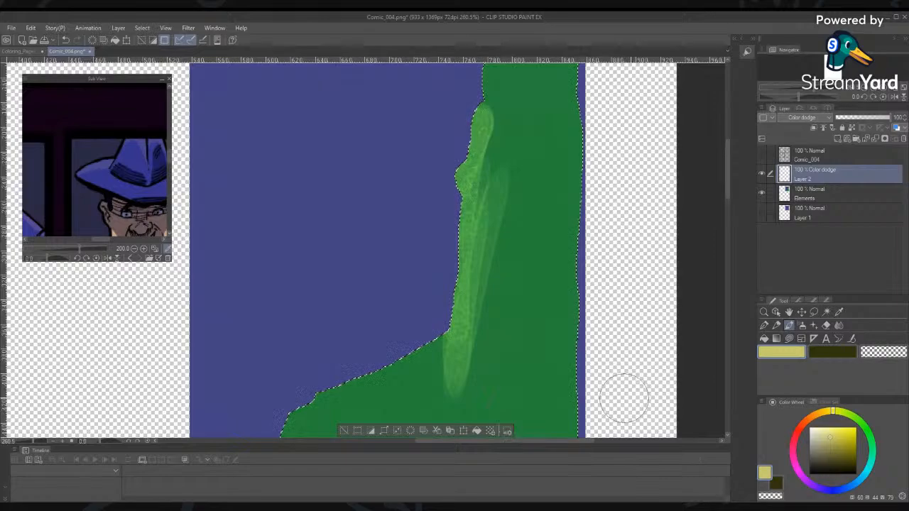
# Switch to the Airbrush and undo the trial highlight strokes
pyautogui.click(802, 326)
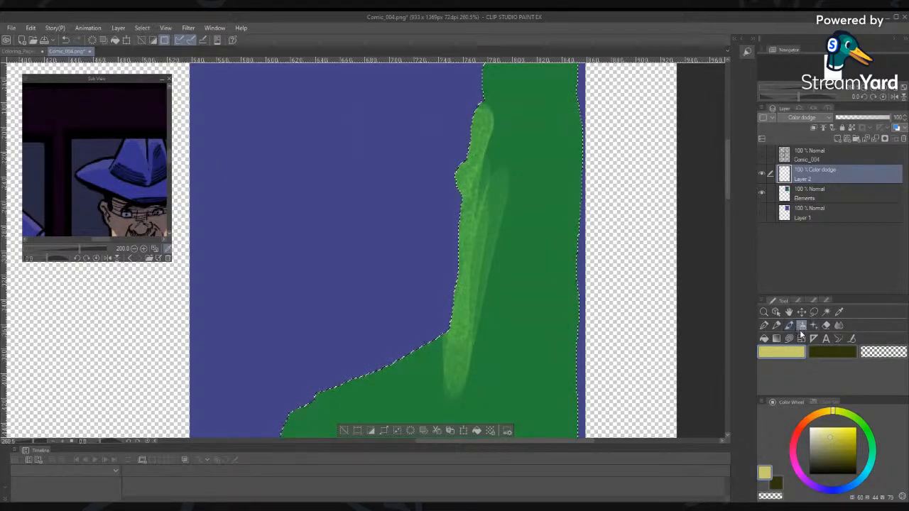
pyautogui.hotkey('ctrl', 'z')
pyautogui.hotkey('ctrl', 'z')
pyautogui.hotkey('ctrl', 'z')
pyautogui.hotkey('ctrl', 'z')
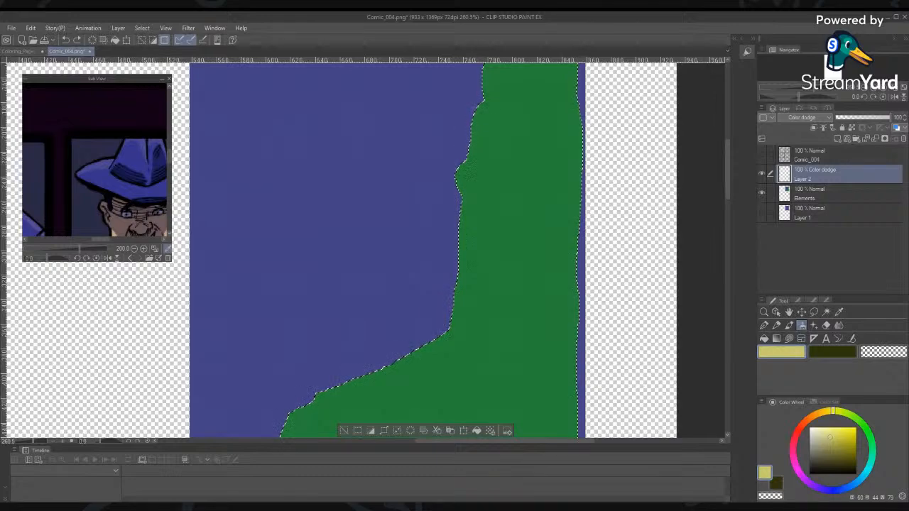
# Airbrush a soft light yellow glow on Layer 2 along the figure's left contour, from the shoulder up to the topknot
pyautogui.press('[')
pyautogui.press('[')
pyautogui.press('[')
pyautogui.press('[')
pyautogui.press('[')
pyautogui.press('[')
pyautogui.press('[')
pyautogui.press('[')
pyautogui.press('[')
pyautogui.press('[')
pyautogui.press('[')
pyautogui.press('[')
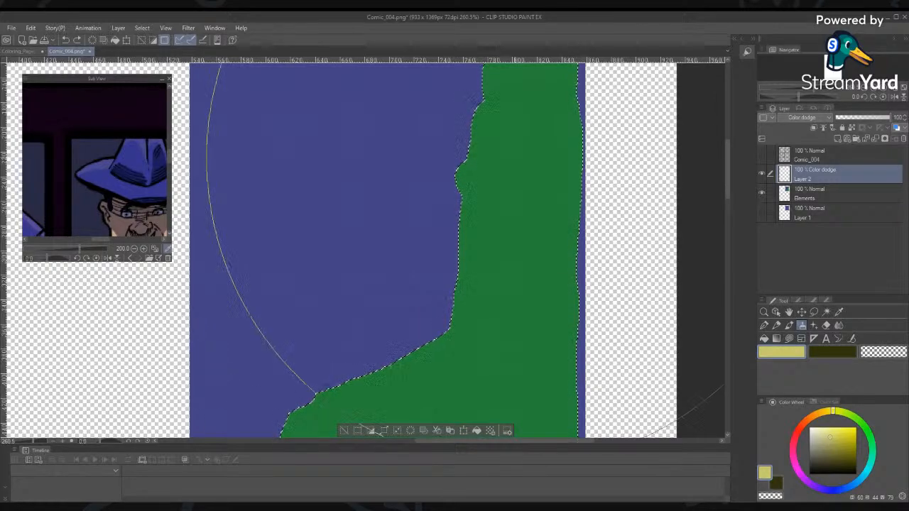
pyautogui.moveTo(481, 108)
pyautogui.mouseDown()
pyautogui.moveTo(450, 178)
pyautogui.moveTo(428, 314)
pyautogui.moveTo(503, 54)
pyautogui.mouseUp()
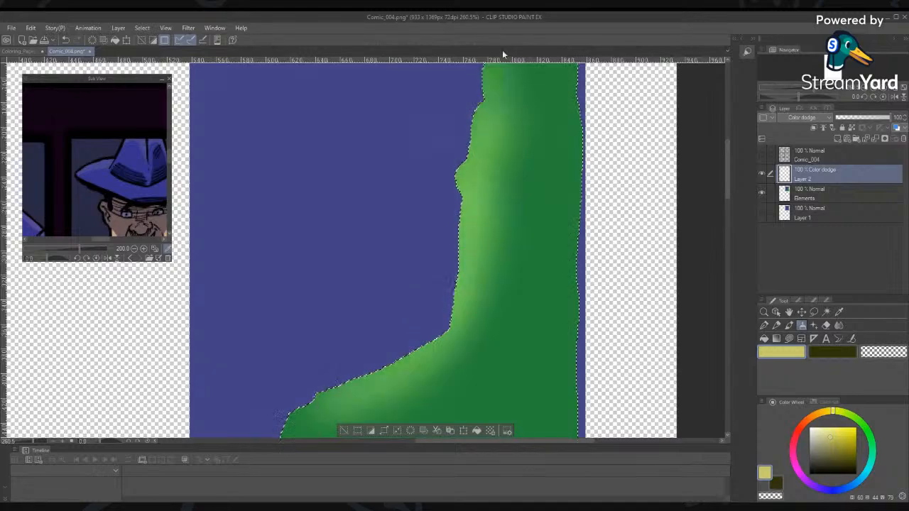
pyautogui.moveTo(498, 270); pyautogui.dragTo(471, 421)
pyautogui.moveTo(463, 253); pyautogui.dragTo(526, 132)
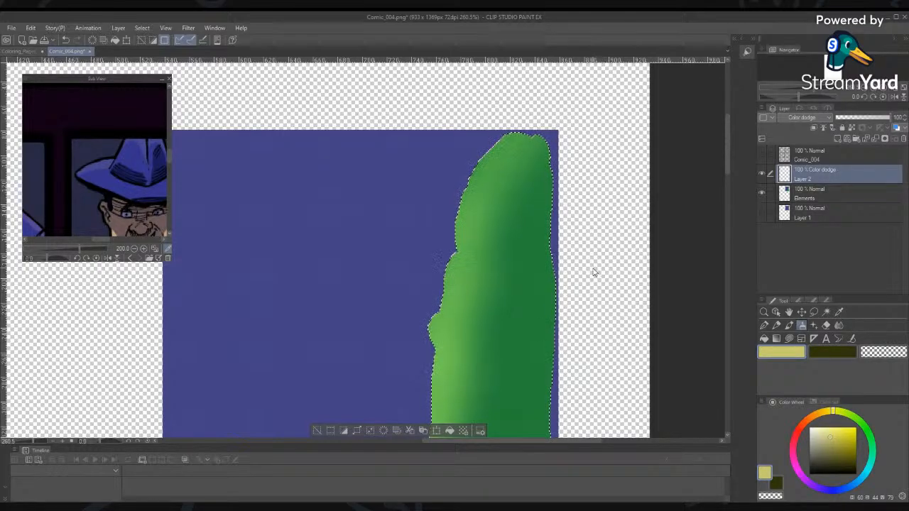
# Undo the airbrushed light yellow glow strokes along the figure's contour
pyautogui.hotkey('ctrl', 'z')
pyautogui.hotkey('ctrl', 'z')
pyautogui.hotkey('ctrl', 'z')
pyautogui.hotkey('ctrl', 'z')
pyautogui.hotkey('ctrl', 'z')
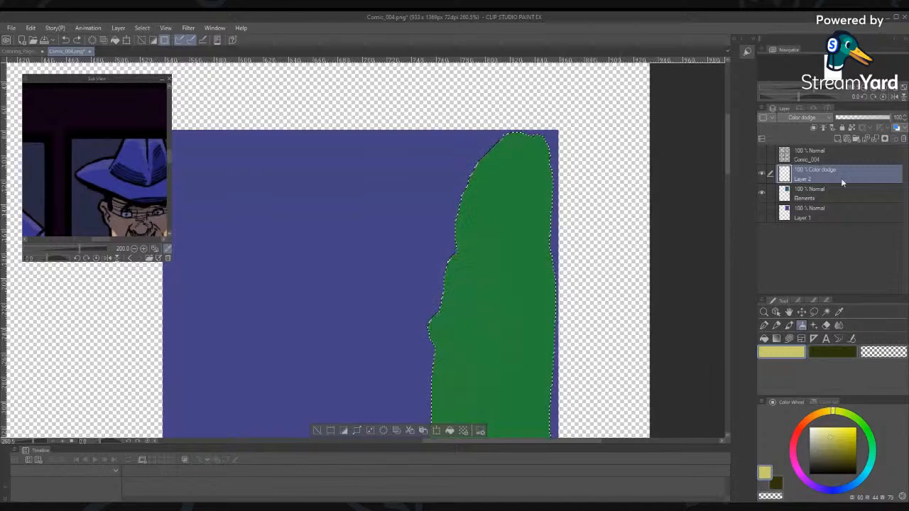
# Delete the Color dodge Layer 2 and clear the selection around the figure
pyautogui.click(902, 140)
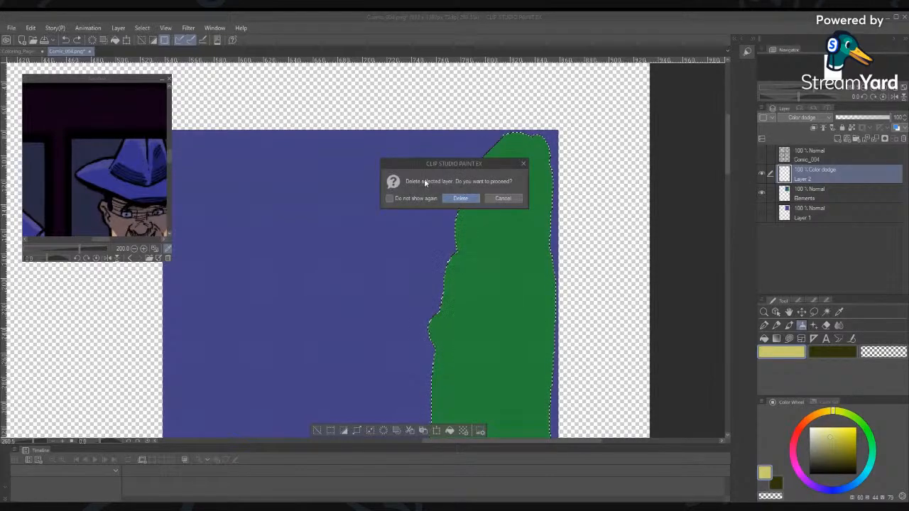
pyautogui.click(464, 199)
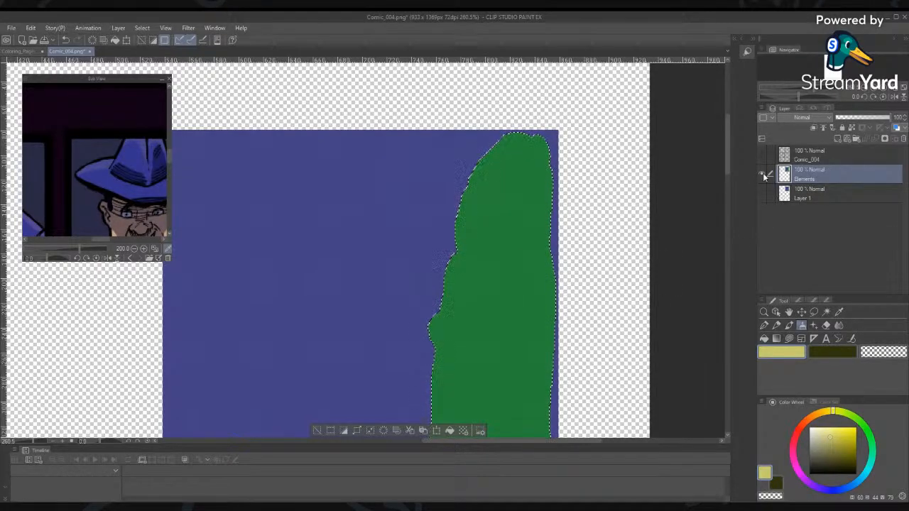
pyautogui.click(317, 431)
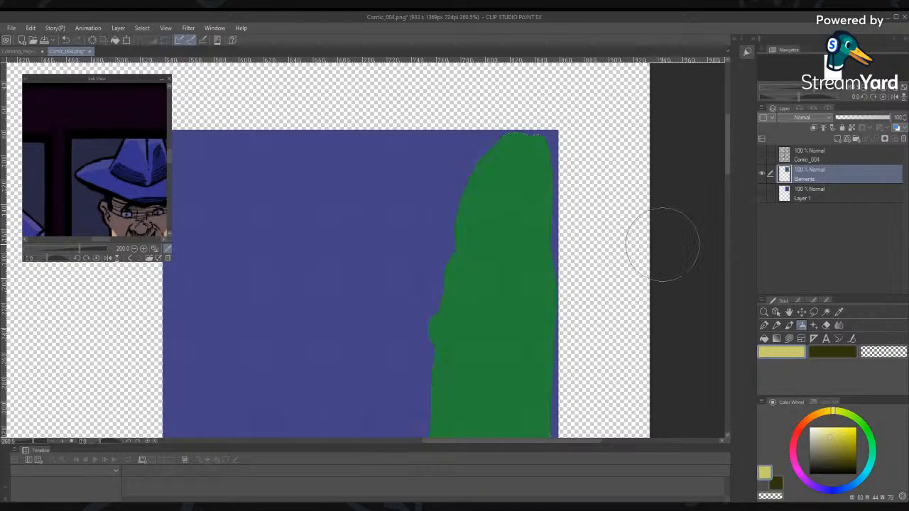
# Show the Comic_004 line art, set it as the reference layer, and make Elements the active layer
pyautogui.click(762, 154)
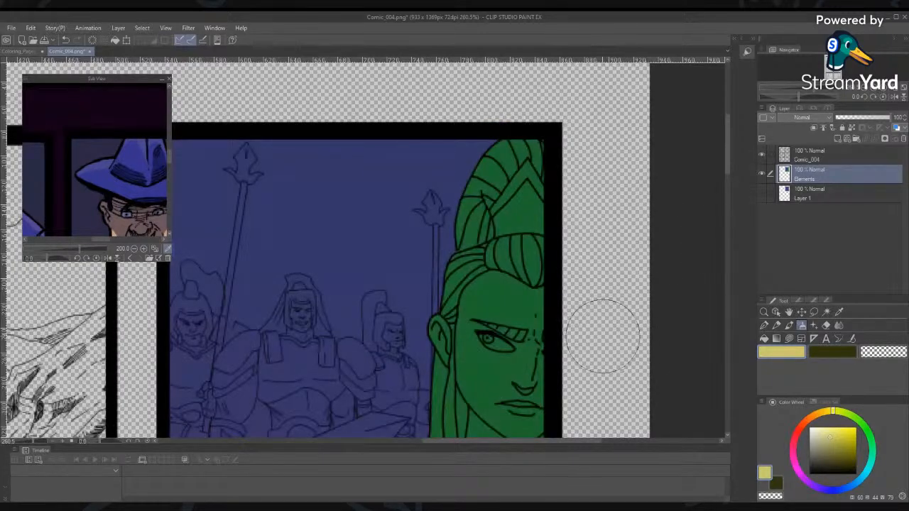
pyautogui.moveTo(590, 325); pyautogui.dragTo(658, 150)
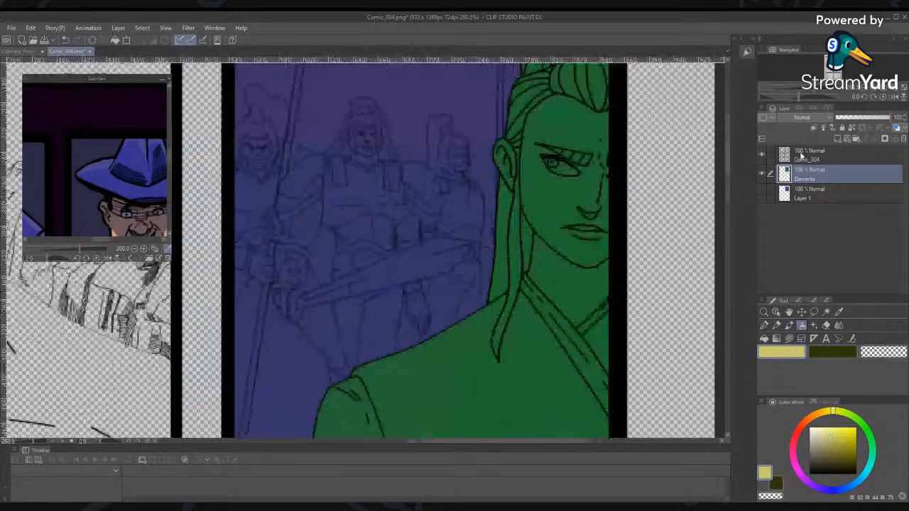
pyautogui.click(844, 152)
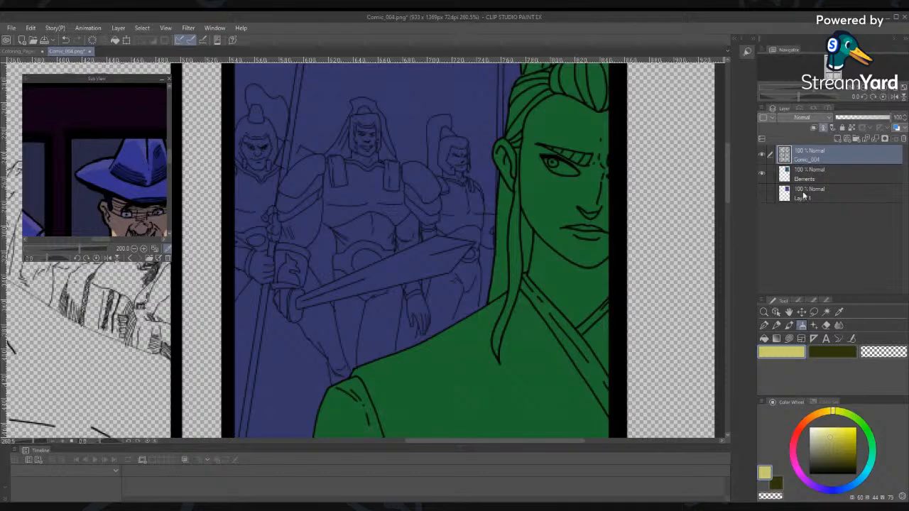
pyautogui.click(833, 173)
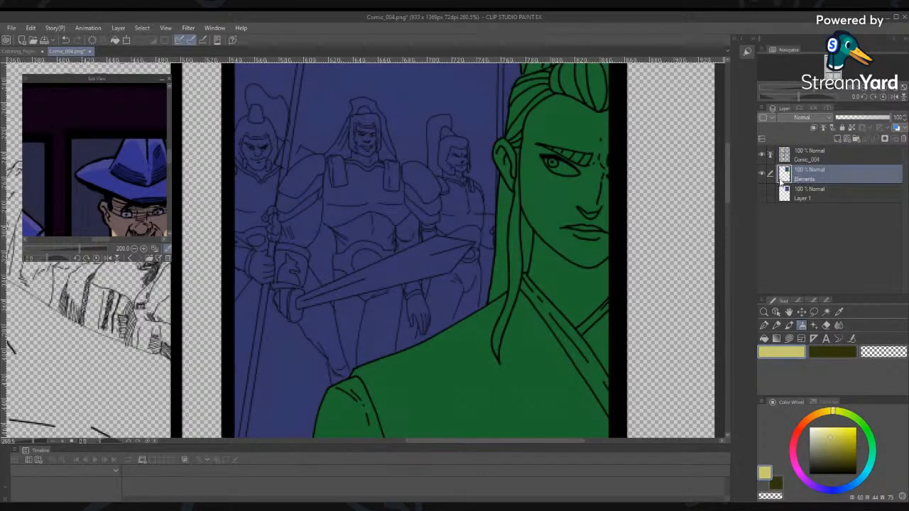
# Try filling the middle soldier's shoulder armour with yellow on the Elements layer, then undo the fill
pyautogui.click(764, 339)
pyautogui.click(428, 183)
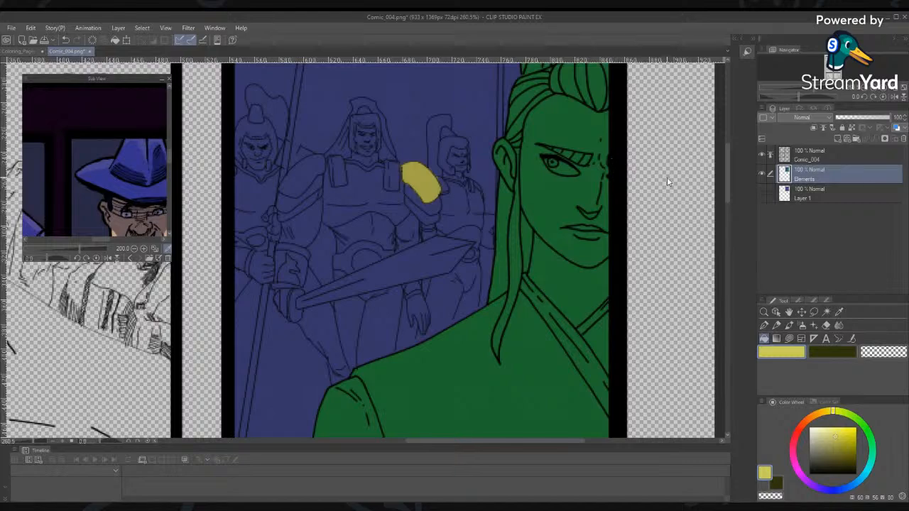
pyautogui.hotkey('ctrl', 'z')
# Set Comic_004's blending mode to Multiply and fill the middle soldier's shoulder armour with yellow on Elements
pyautogui.click(808, 118)
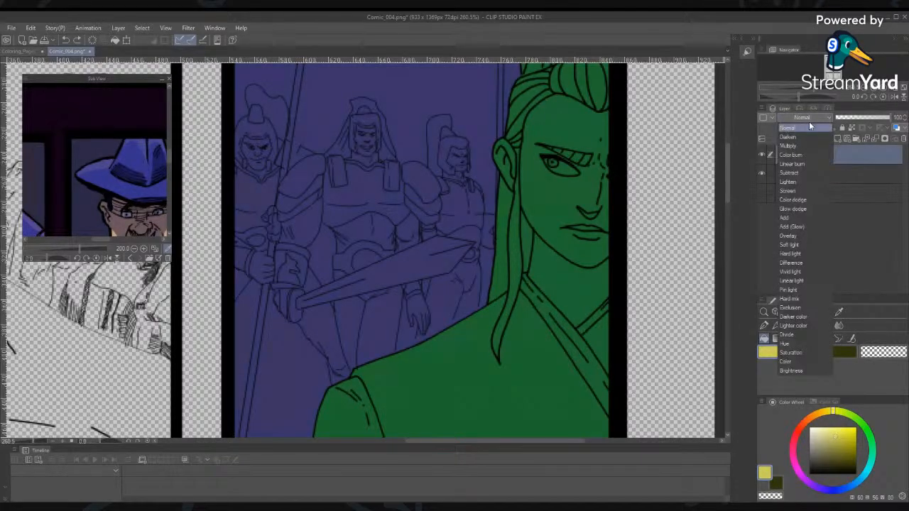
pyautogui.click(804, 146)
pyautogui.click(800, 174)
pyautogui.click(430, 184)
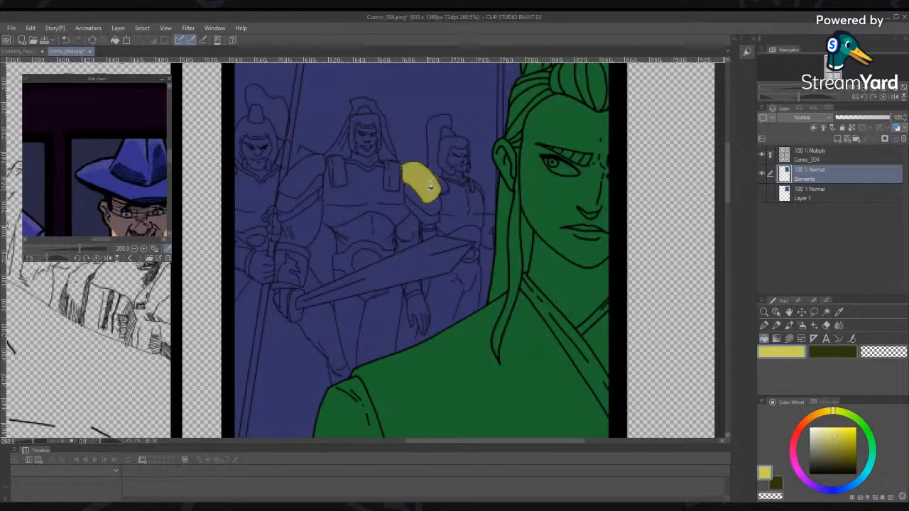
# Set the fill's Close gap to the third level and turn off Area scaling and Refer multiple
pyautogui.click(822, 301)
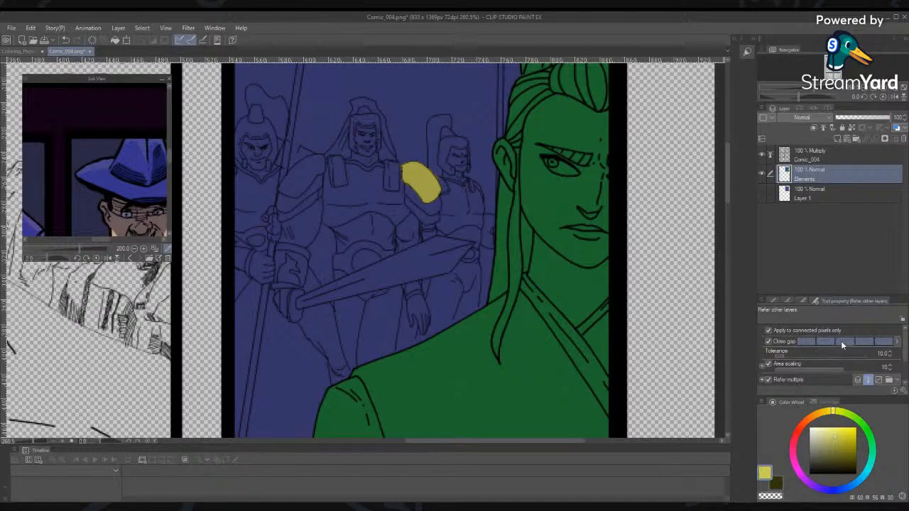
pyautogui.click(841, 341)
pyautogui.click(768, 365)
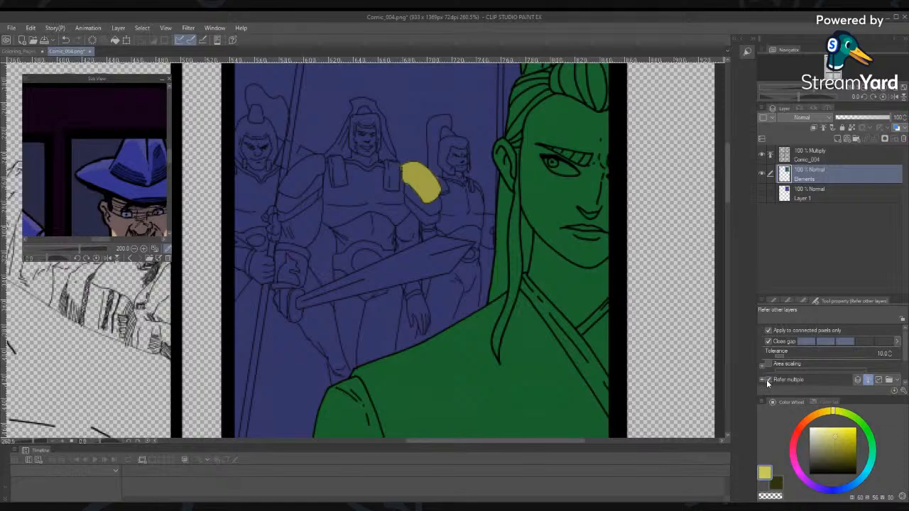
pyautogui.click(768, 380)
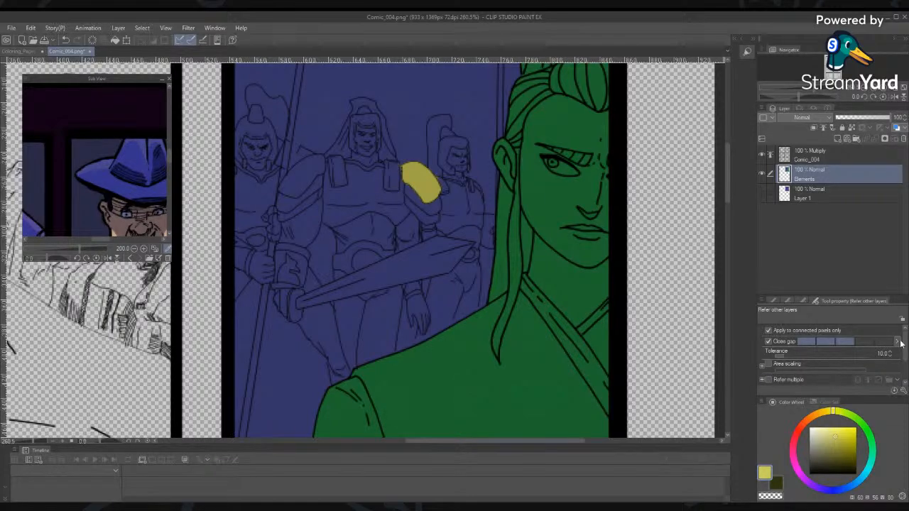
pyautogui.scroll(-2, 905, 370)
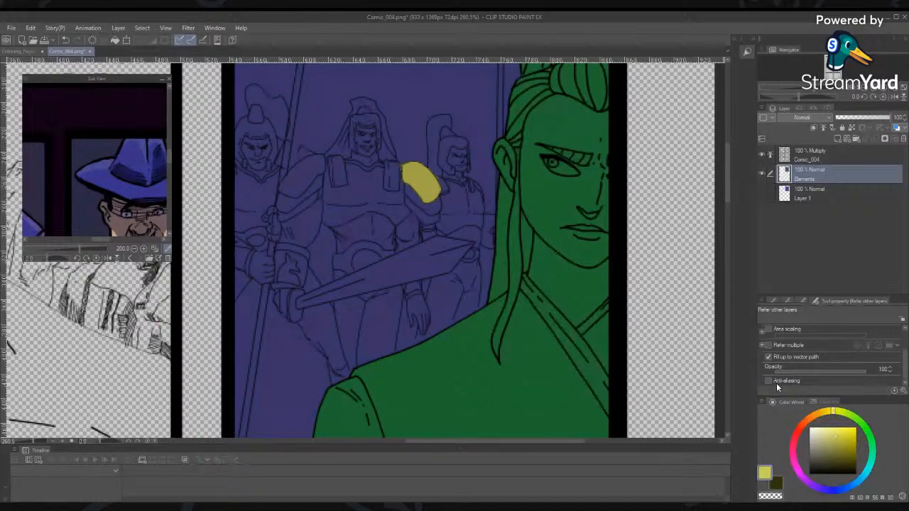
# Try yellow fills at the middle soldier's shoulder without Refer multiple, undoing each one
pyautogui.click(427, 184)
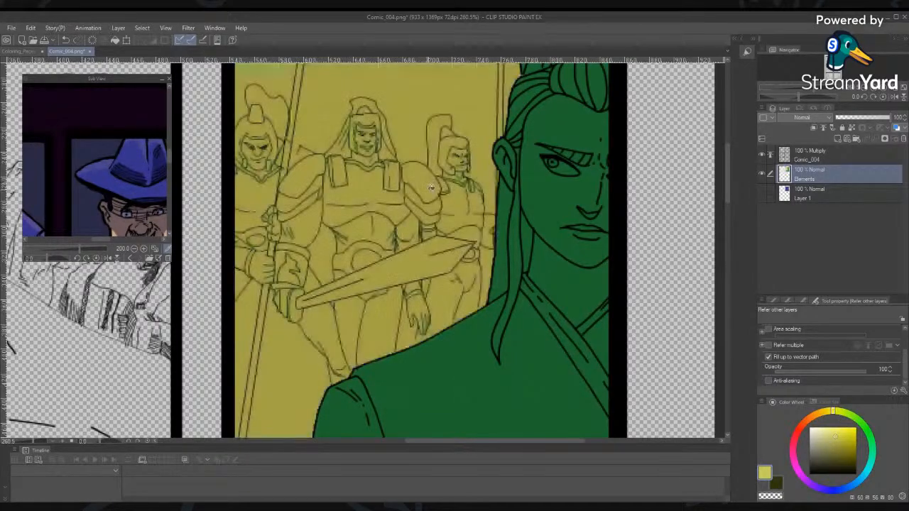
pyautogui.hotkey('ctrl', 'z')
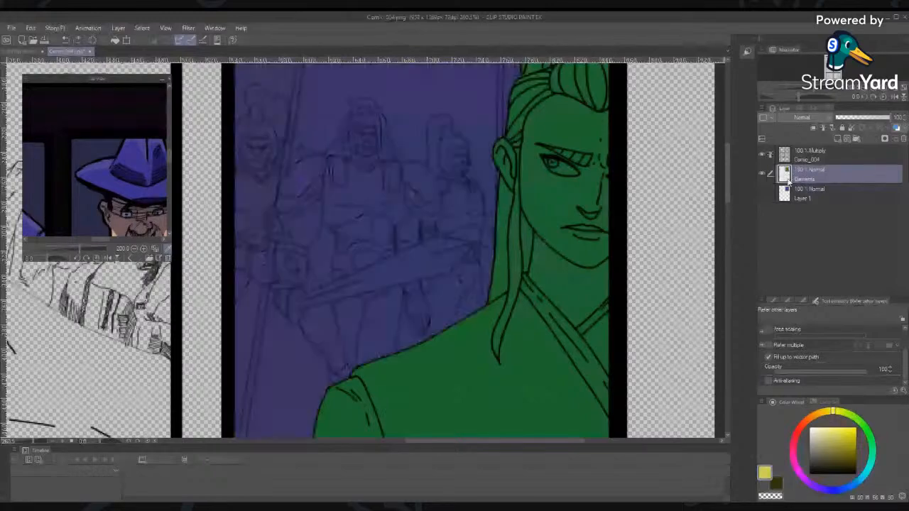
pyautogui.click(435, 186)
pyautogui.hotkey('ctrl', 'z')
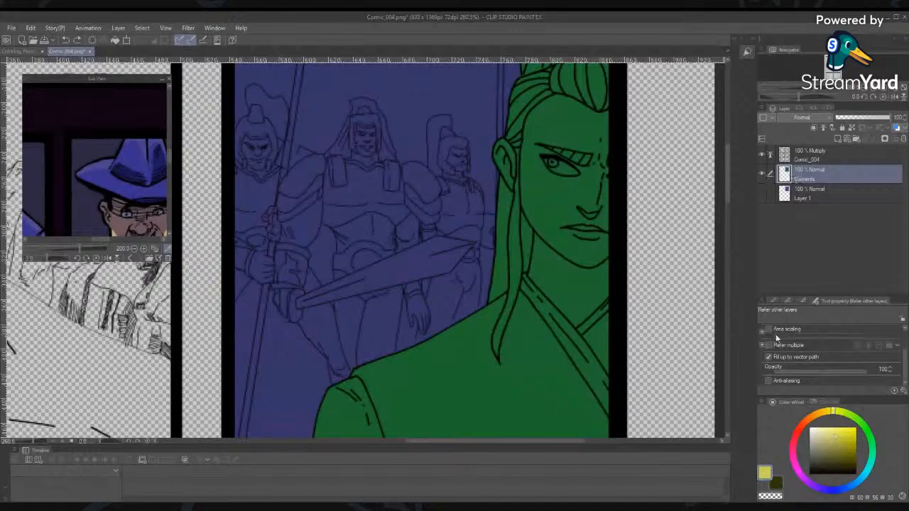
# Turn off Close gap, test a yellow fill at the middle soldier's shoulder, and undo it
pyautogui.scroll(2, 838, 330)
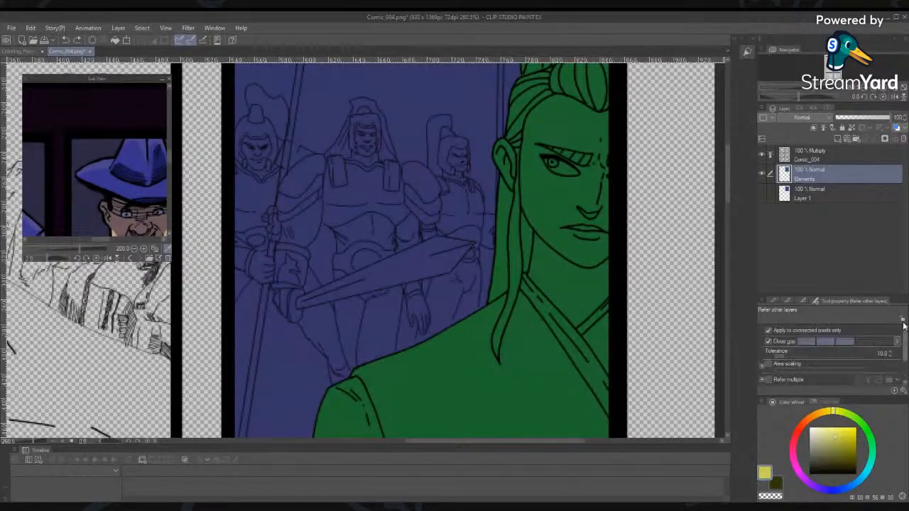
pyautogui.click(768, 341)
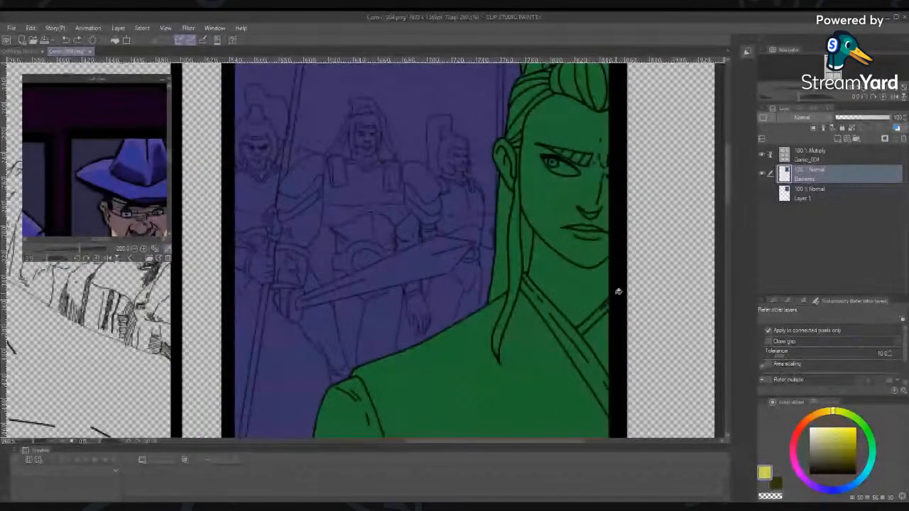
pyautogui.click(419, 180)
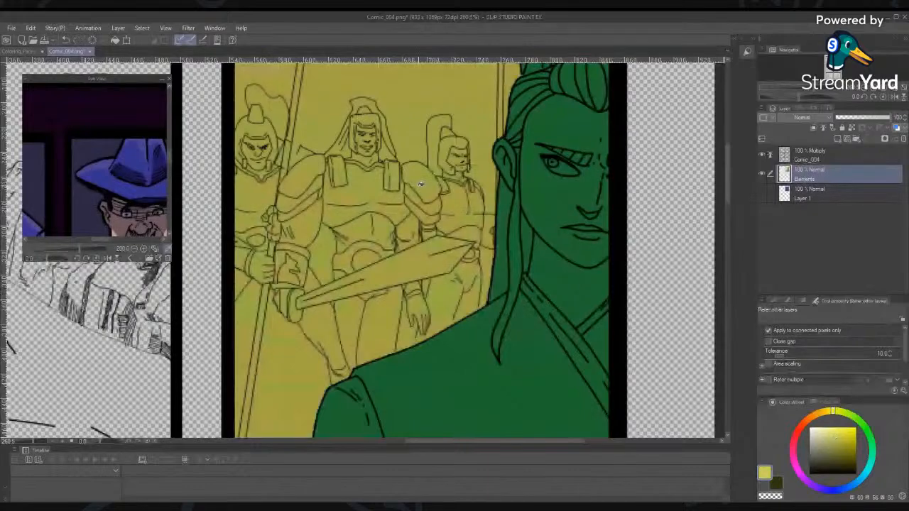
pyautogui.hotkey('ctrl', 'z')
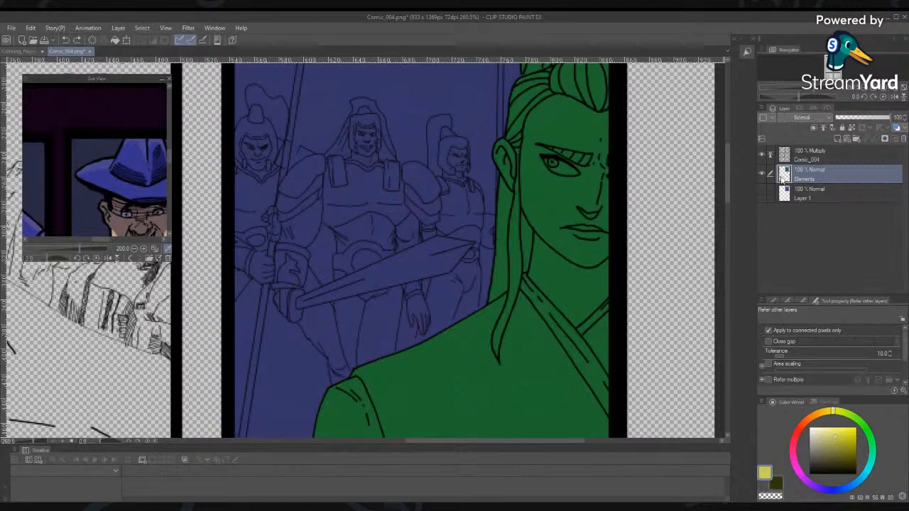
# Hide Elements and add a new raster layer below Comic_004, undoing a trial yellow fill on it
pyautogui.click(761, 174)
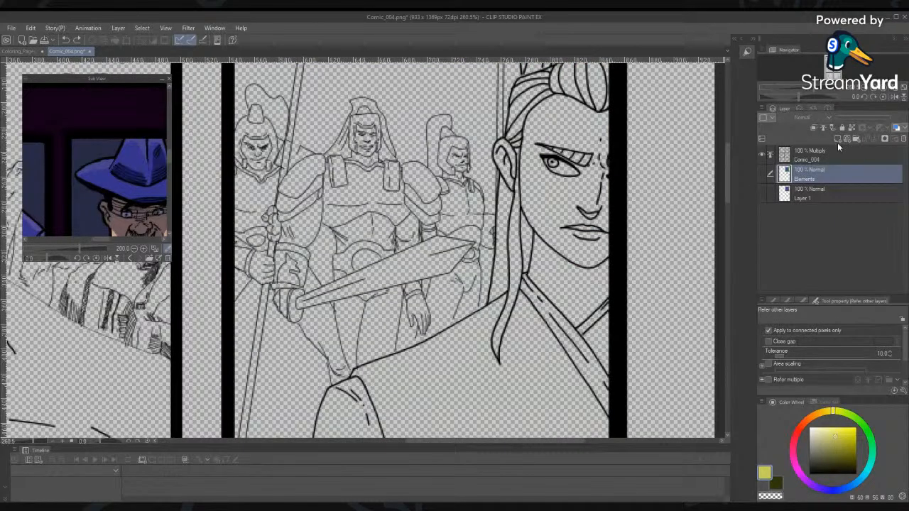
pyautogui.click(814, 140)
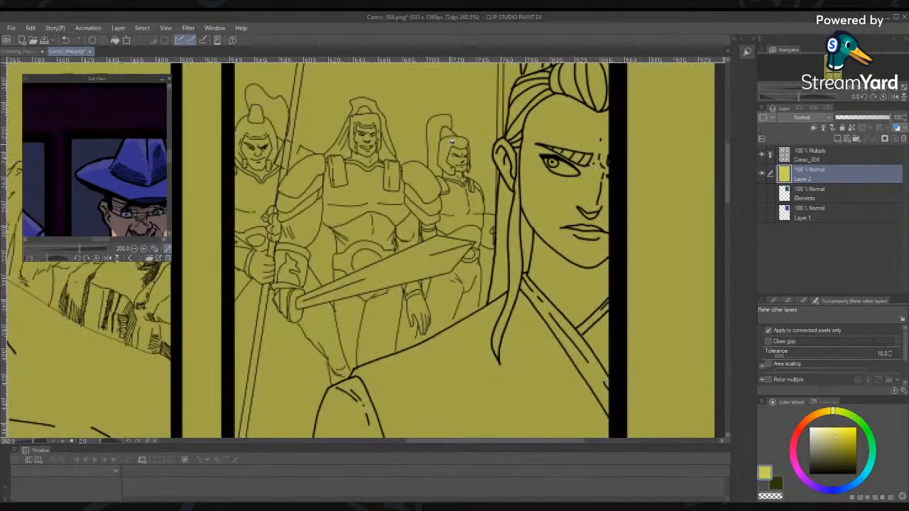
pyautogui.hotkey('ctrl', 'z')
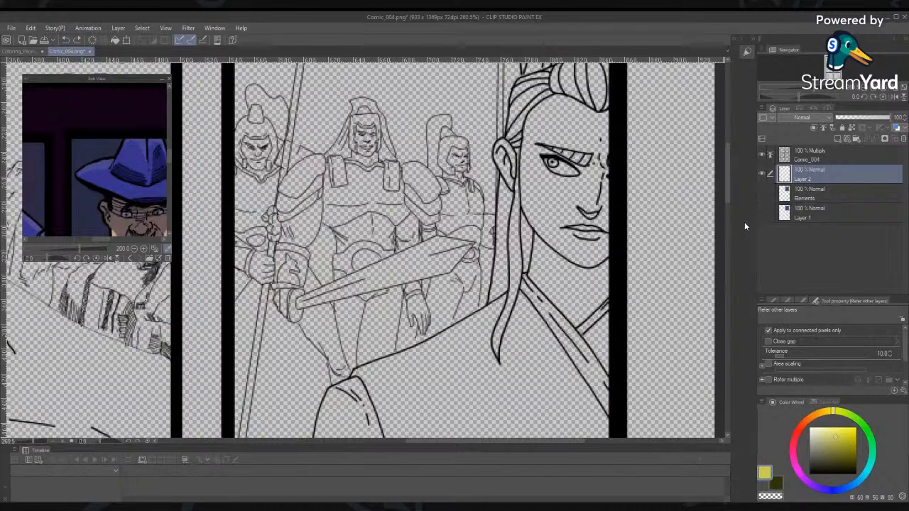
# Switch the fill to Refer only to editing layer and test it in yellow on the visible Elements layer, undoing the fill
pyautogui.click(772, 301)
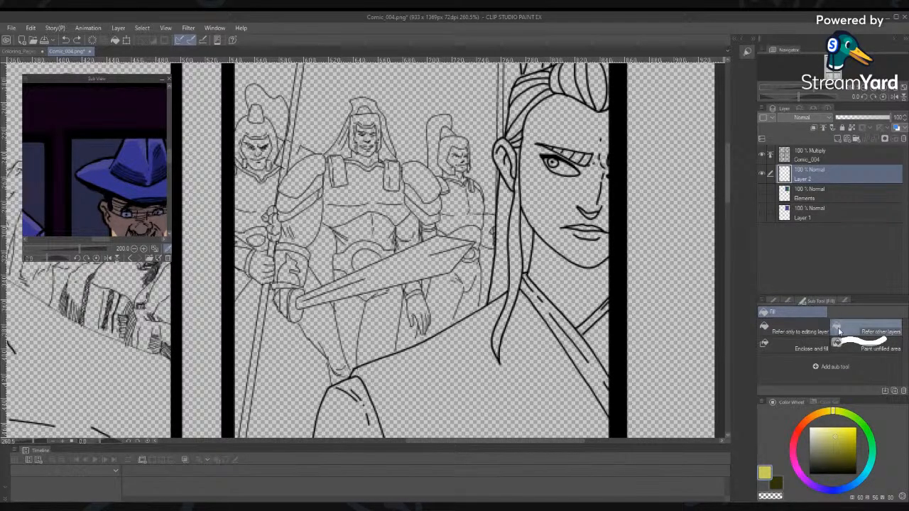
pyautogui.click(765, 328)
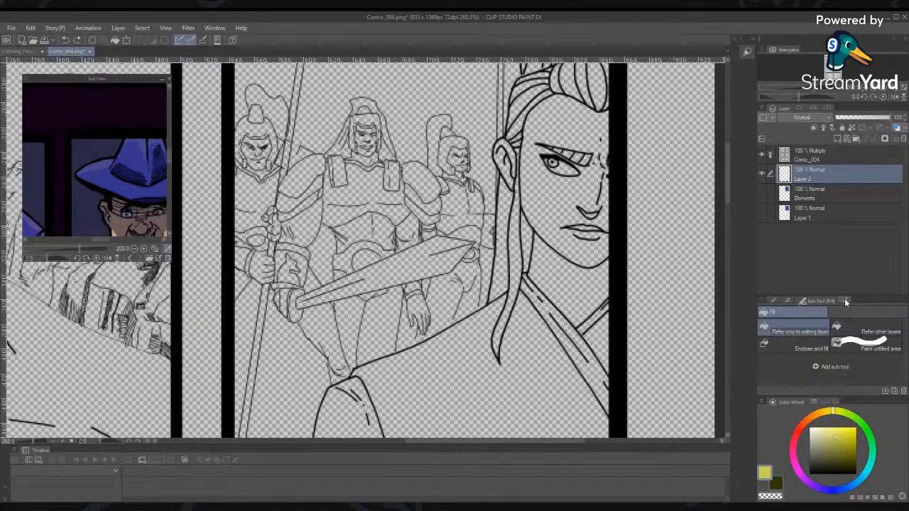
pyautogui.click(820, 193)
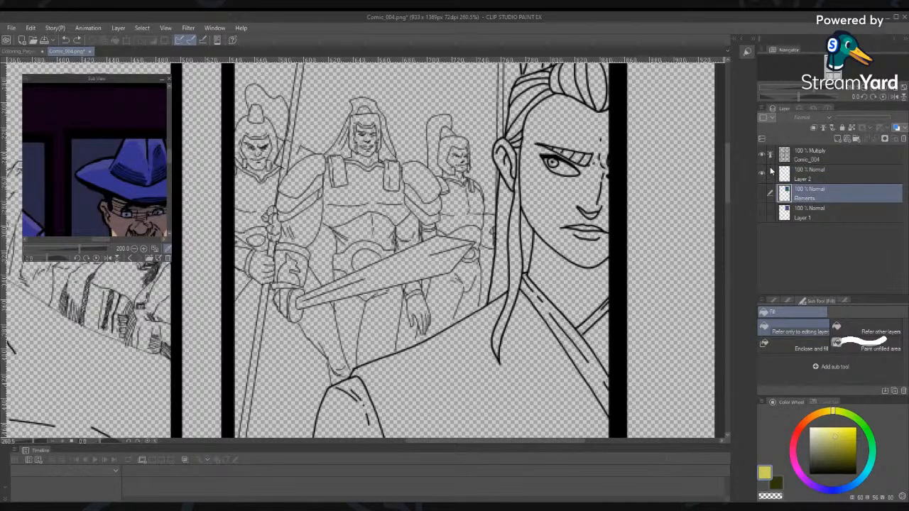
pyautogui.click(761, 191)
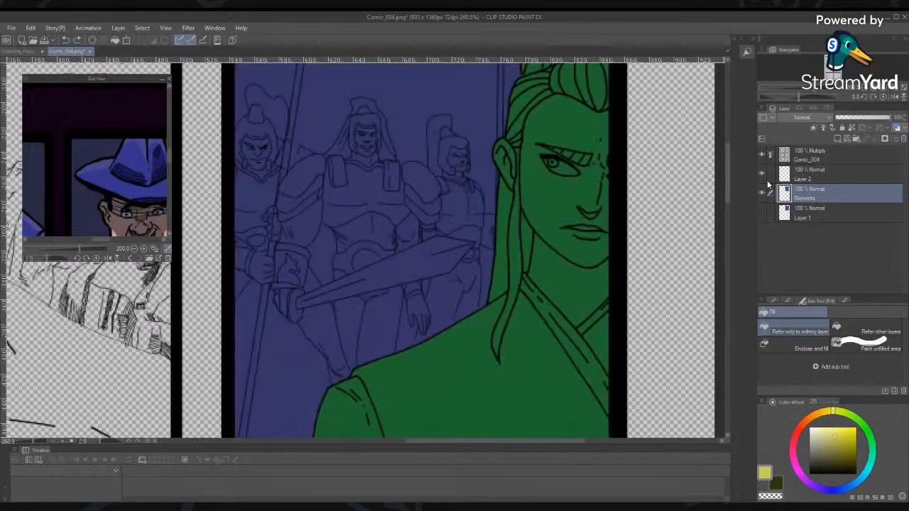
pyautogui.click(426, 179)
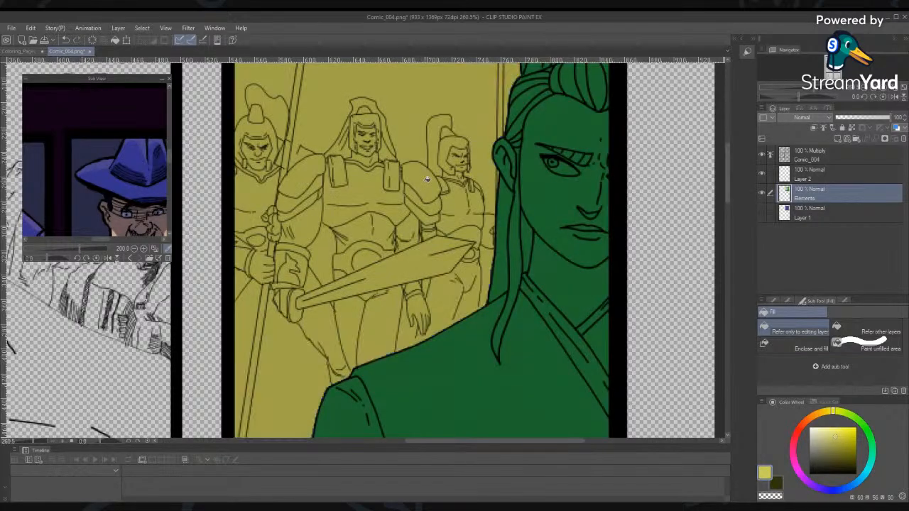
pyautogui.hotkey('ctrl', 'z')
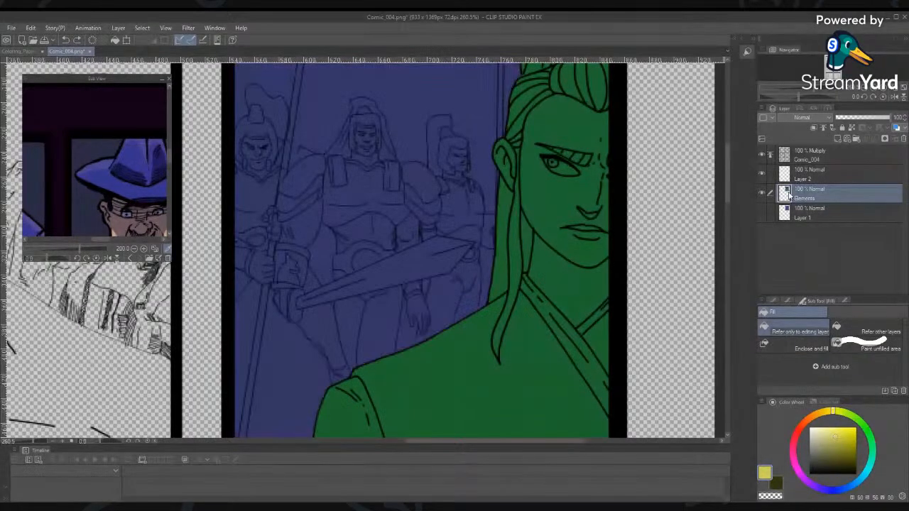
# Hide Elements and test the yellow fill on the empty Layer 2, then undo it
pyautogui.click(761, 193)
pyautogui.click(813, 177)
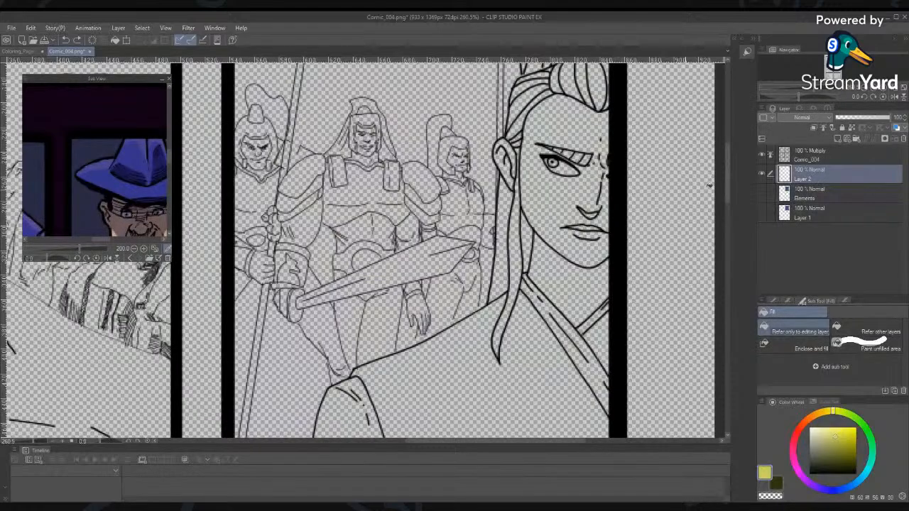
pyautogui.click(422, 178)
pyautogui.hotkey('ctrl', 'z')
# Review the Fill sub tools and the tool properties of Refer only to editing layer
pyautogui.click(841, 342)
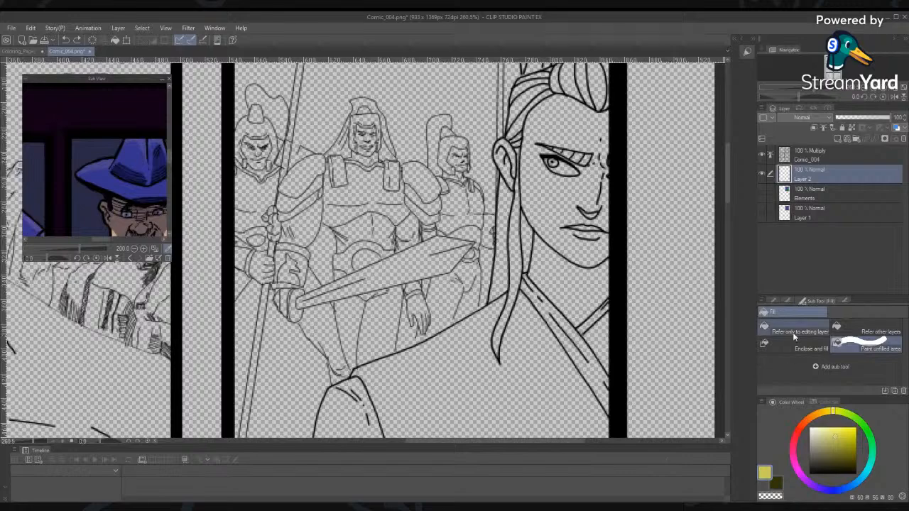
pyautogui.click(788, 331)
pyautogui.click(842, 300)
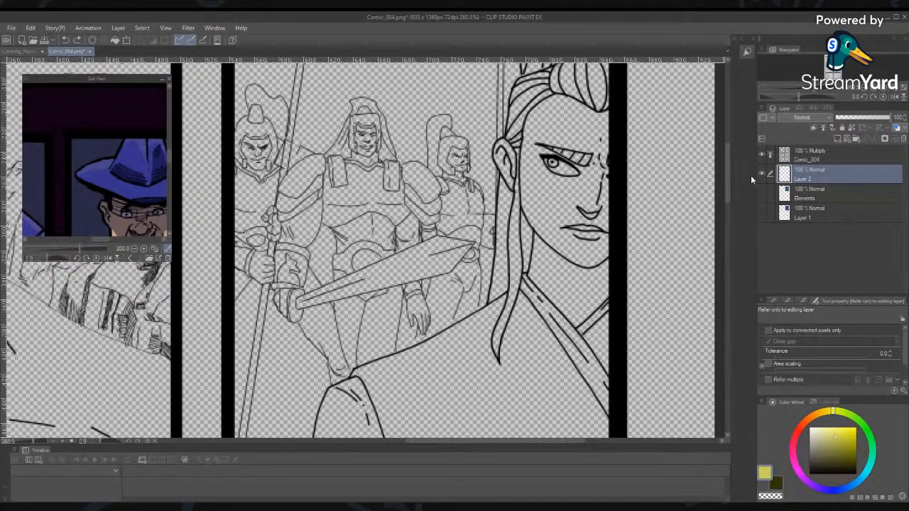
pyautogui.click(798, 159)
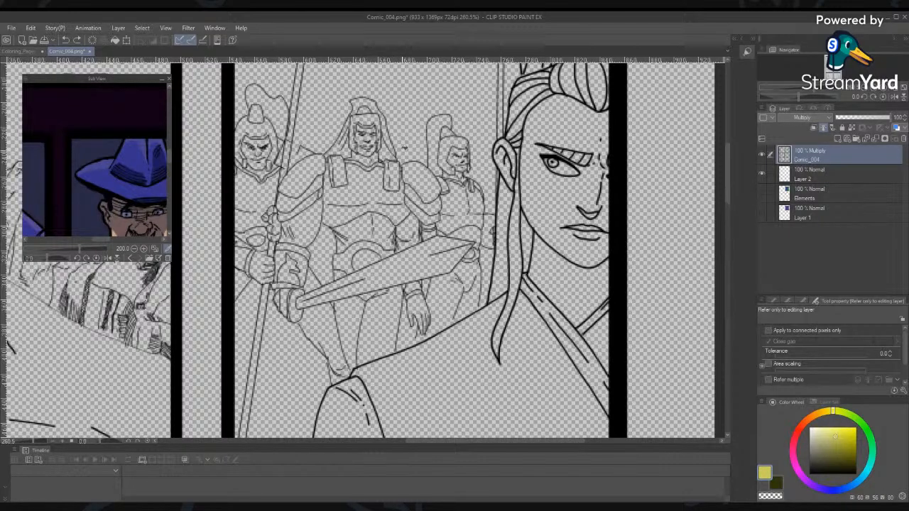
pyautogui.hotkey('alt', 'space')
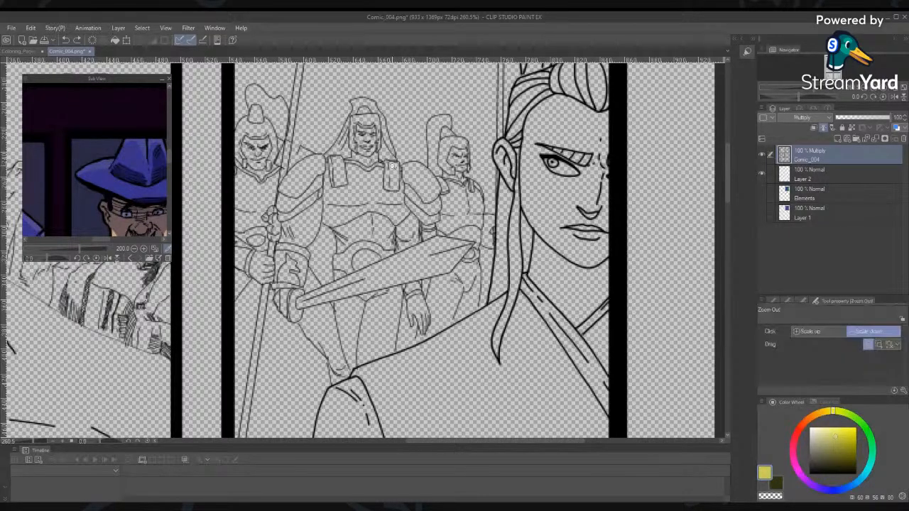
pyautogui.moveTo(395, 164)
pyautogui.mouseDown()
pyautogui.moveTo(385, 171)
pyautogui.moveTo(399, 152)
pyautogui.mouseUp()
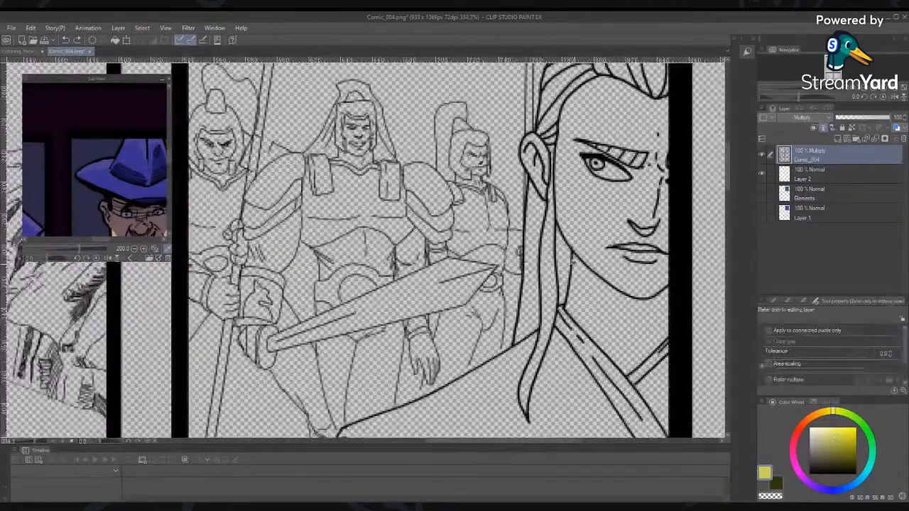
pyautogui.click(800, 177)
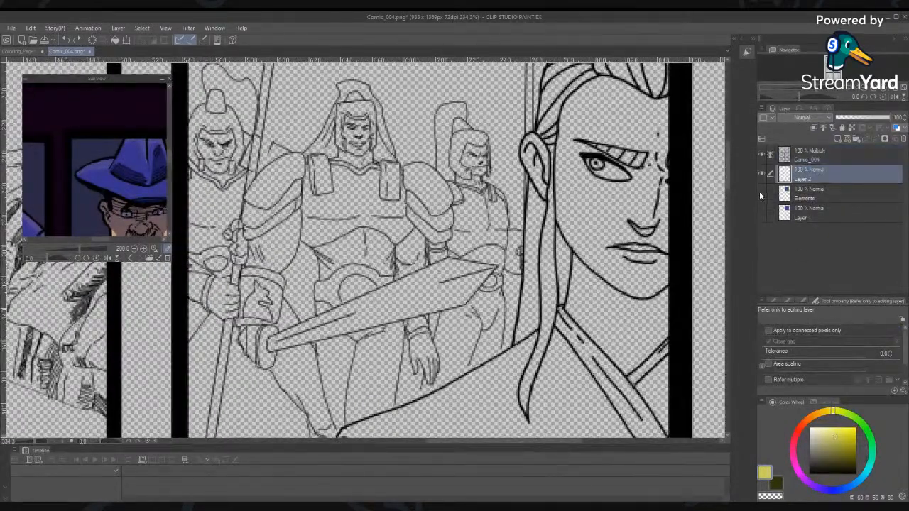
pyautogui.click(771, 302)
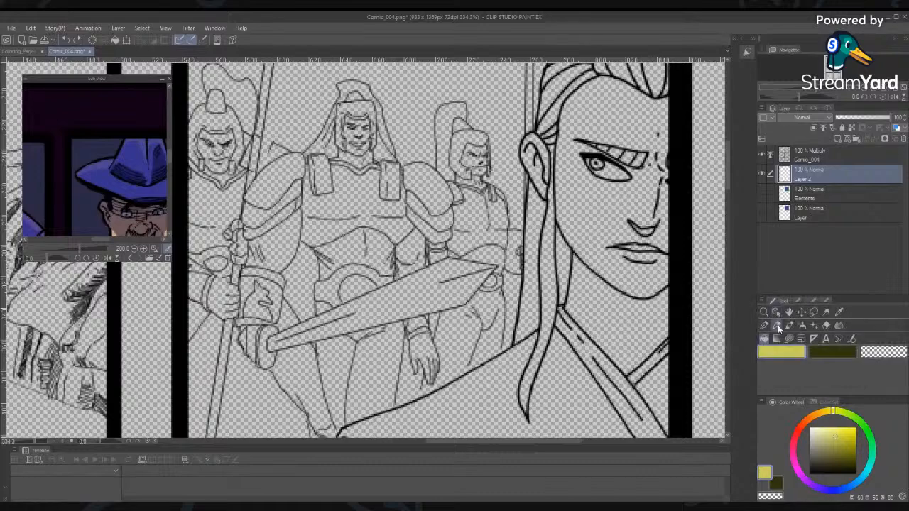
pyautogui.click(813, 301)
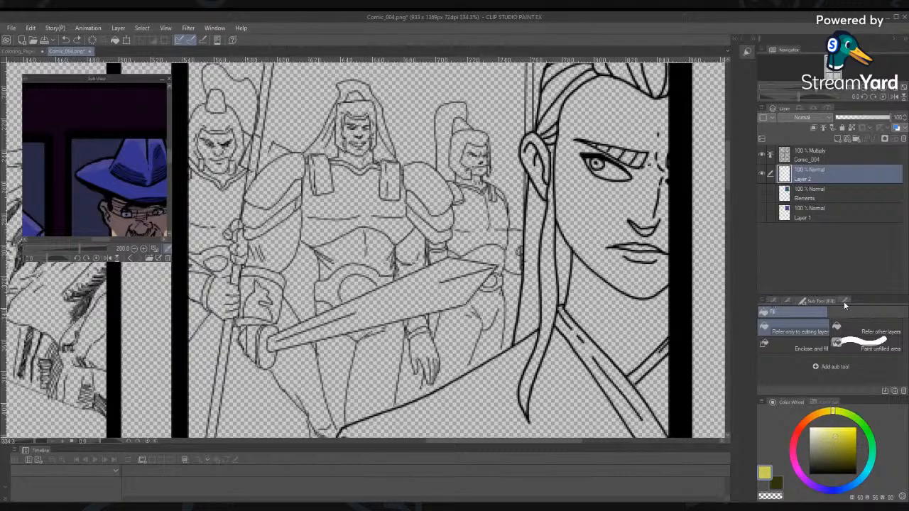
pyautogui.click(845, 300)
pyautogui.click(773, 300)
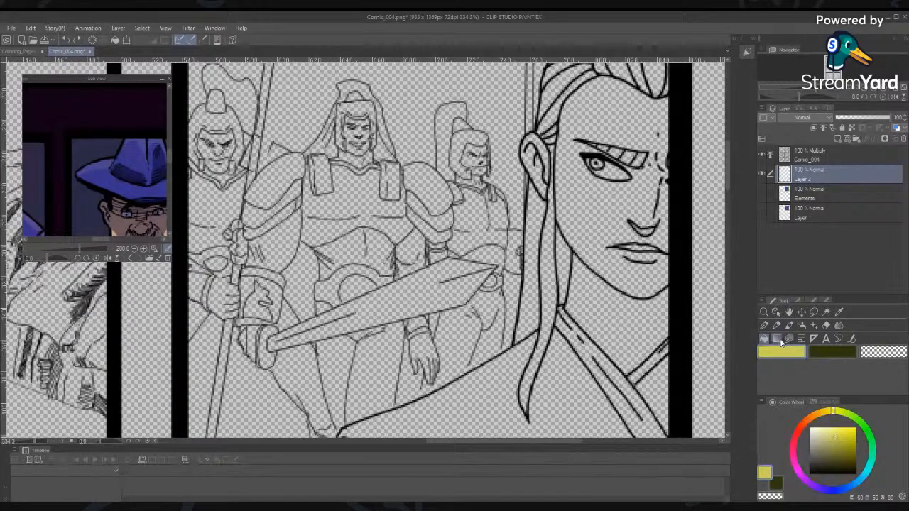
pyautogui.click(822, 301)
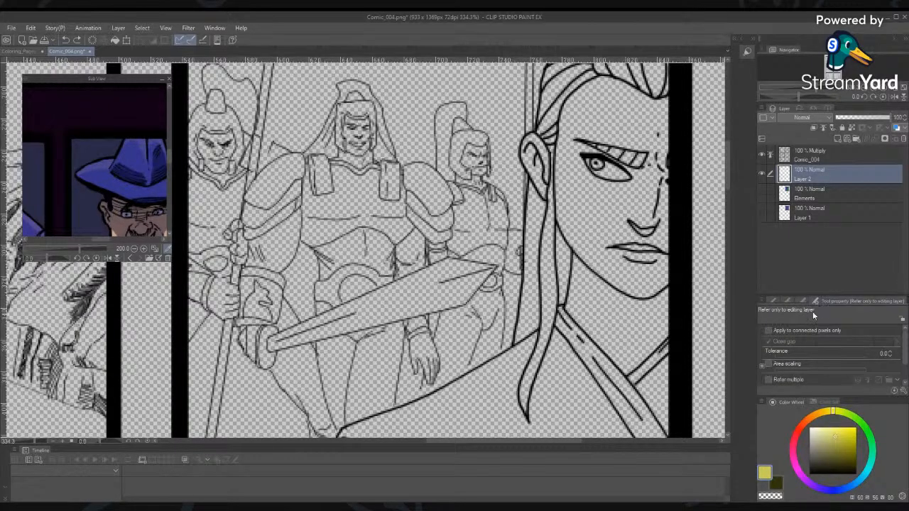
# Show the Elements layer and test the yellow fill on the soldiers' blue area, undoing each trial fill
pyautogui.click(795, 193)
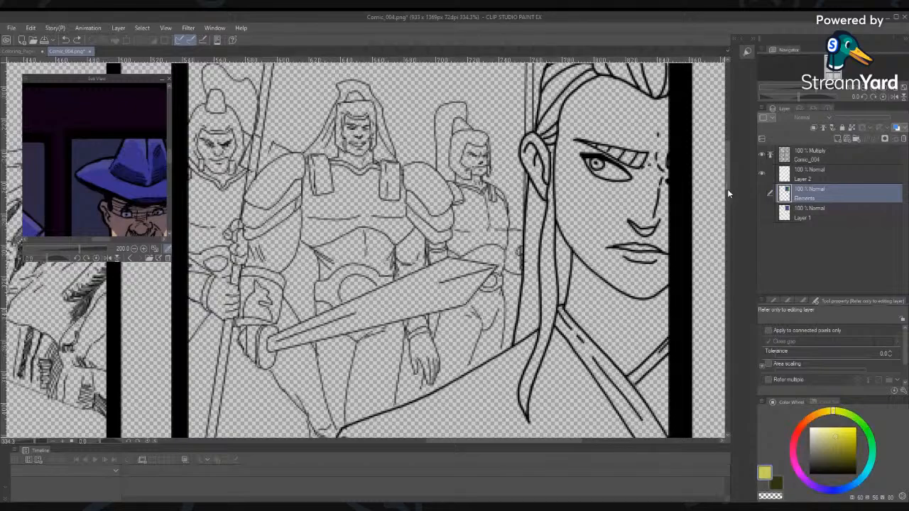
pyautogui.click(762, 193)
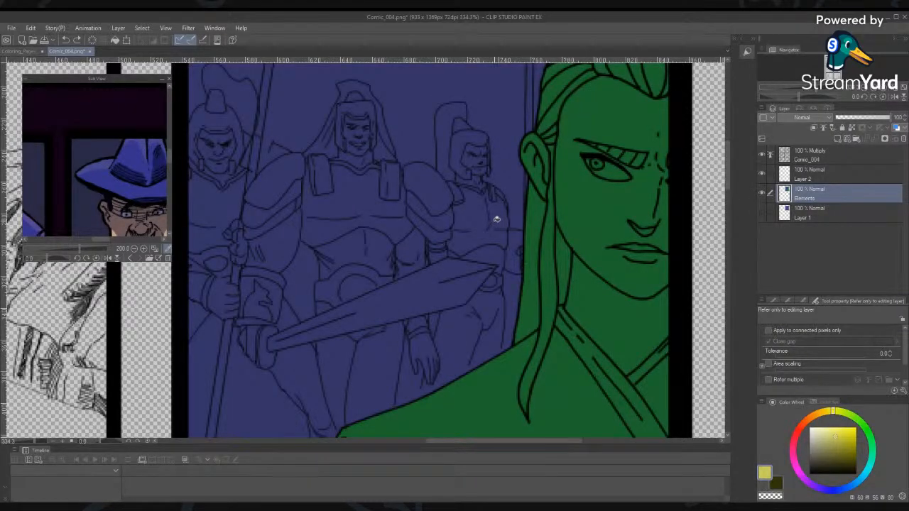
pyautogui.click(495, 221)
pyautogui.hotkey('ctrl', 'z')
pyautogui.click(462, 264)
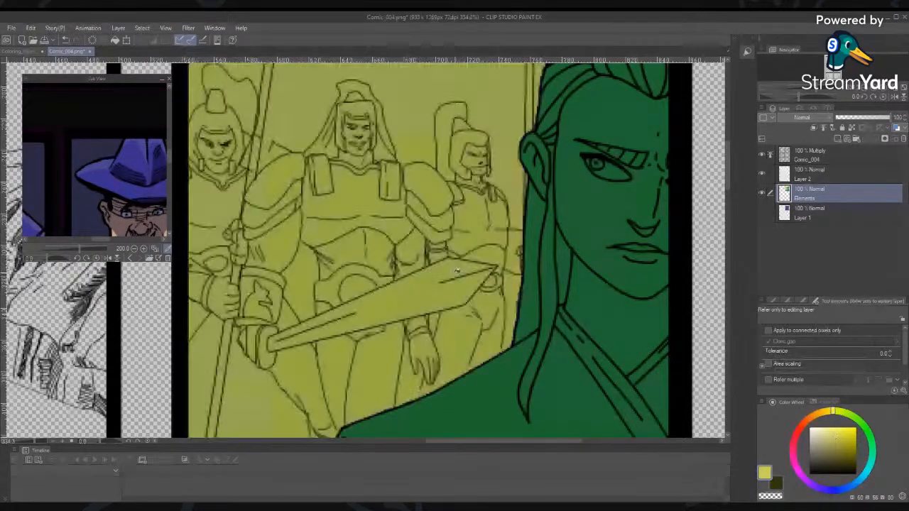
pyautogui.hotkey('ctrl', 'z')
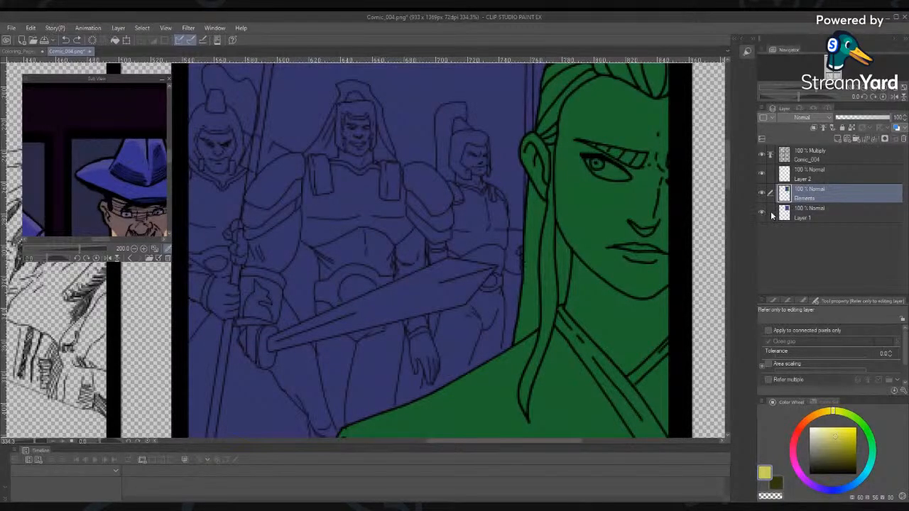
# Hide Elements and Layer 1 and test the yellow fill on the empty Layer 2, undoing each trial fill
pyautogui.click(762, 193)
pyautogui.click(825, 218)
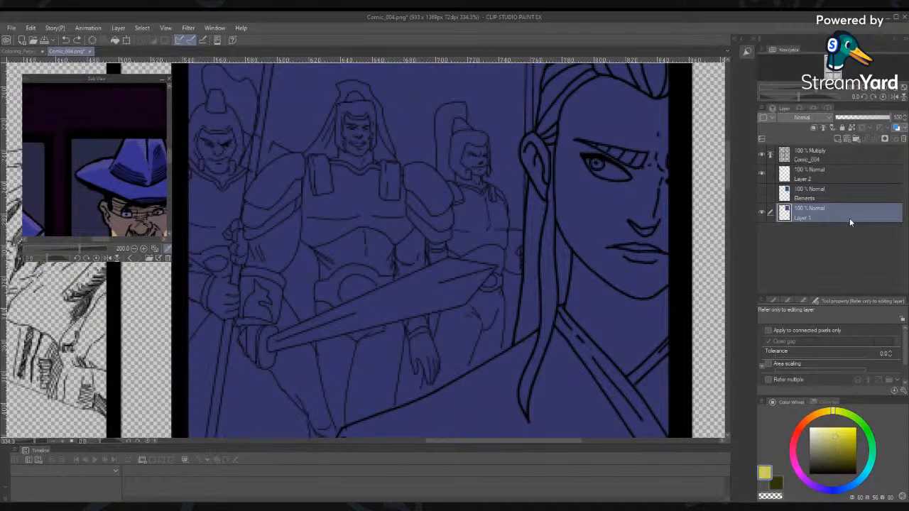
pyautogui.rightClick(842, 215)
pyautogui.moveTo(836, 239)
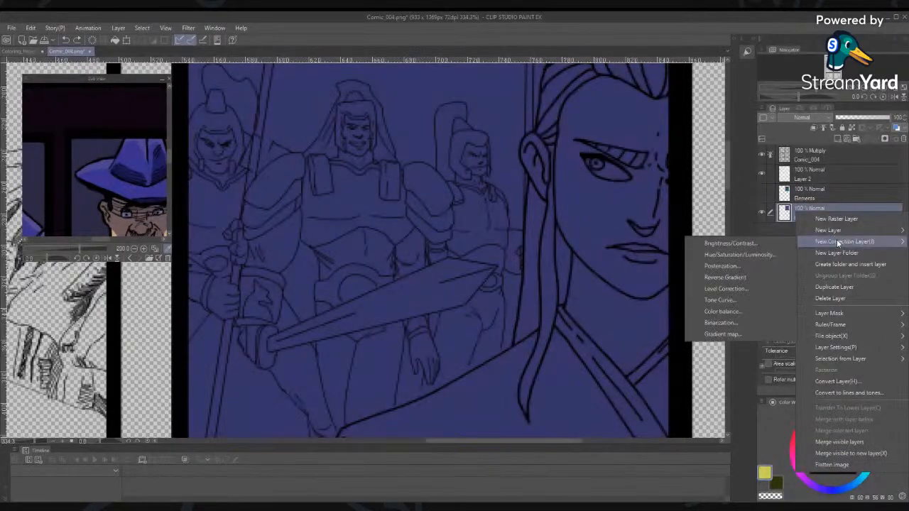
pyautogui.click(824, 164)
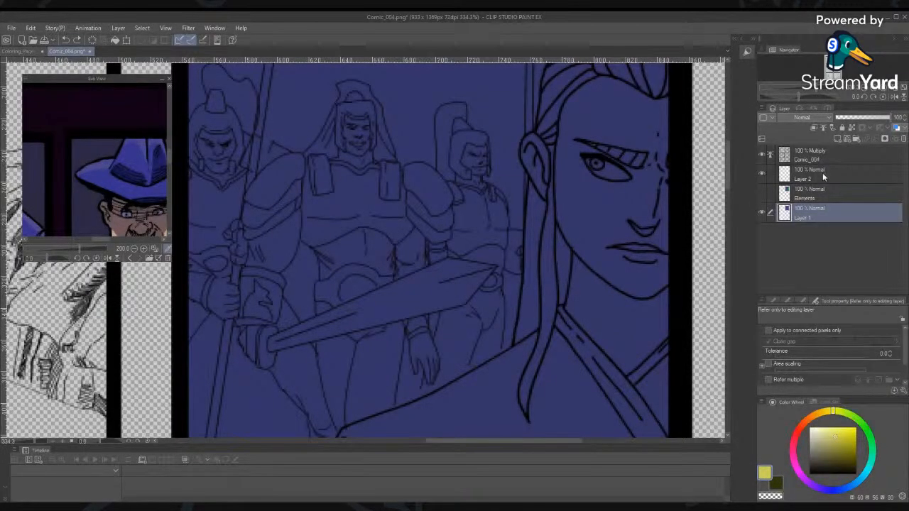
pyautogui.click(822, 172)
pyautogui.click(420, 175)
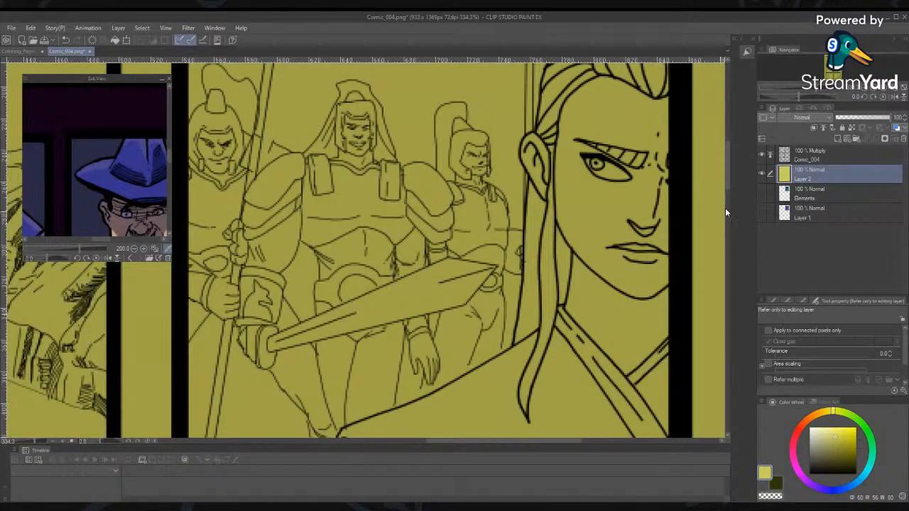
pyautogui.hotkey('ctrl', 'z')
pyautogui.click(477, 209)
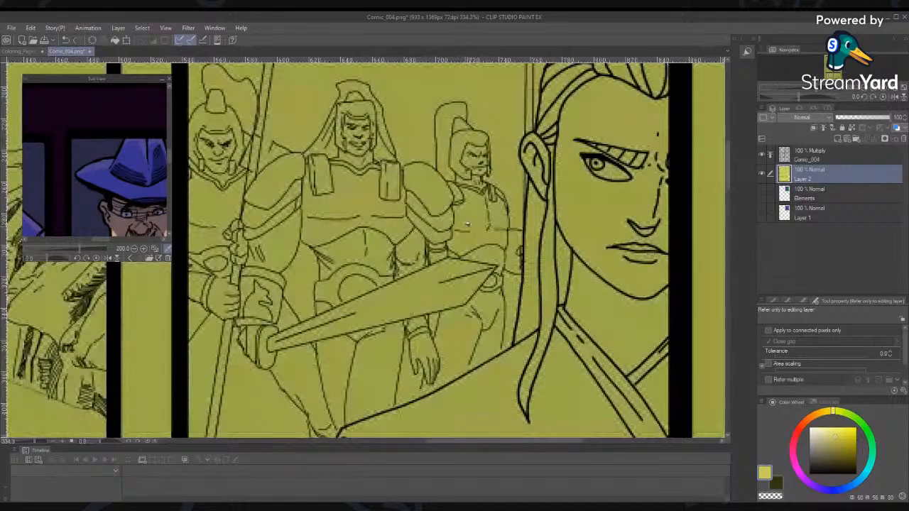
pyautogui.hotkey('ctrl', 'z')
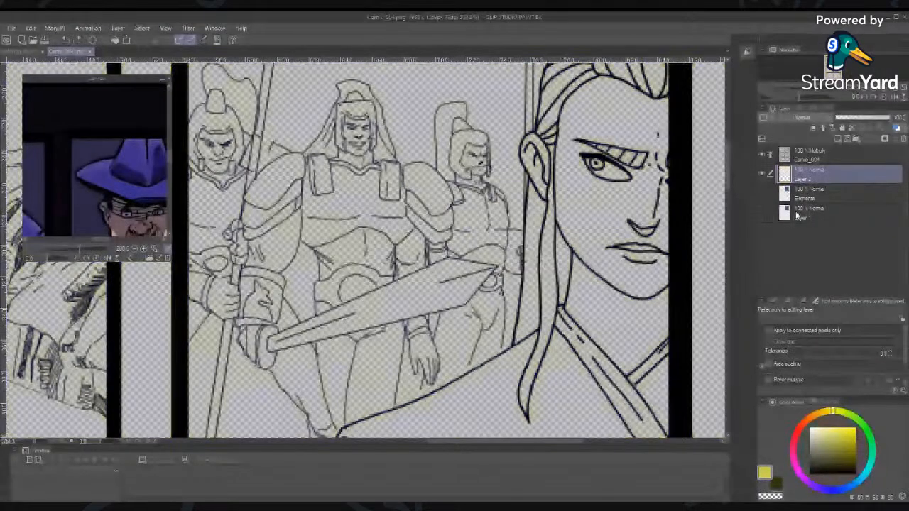
# Show Layer 1, undo a trial yellow fill on Layer 2, and make Elements visible again
pyautogui.click(762, 213)
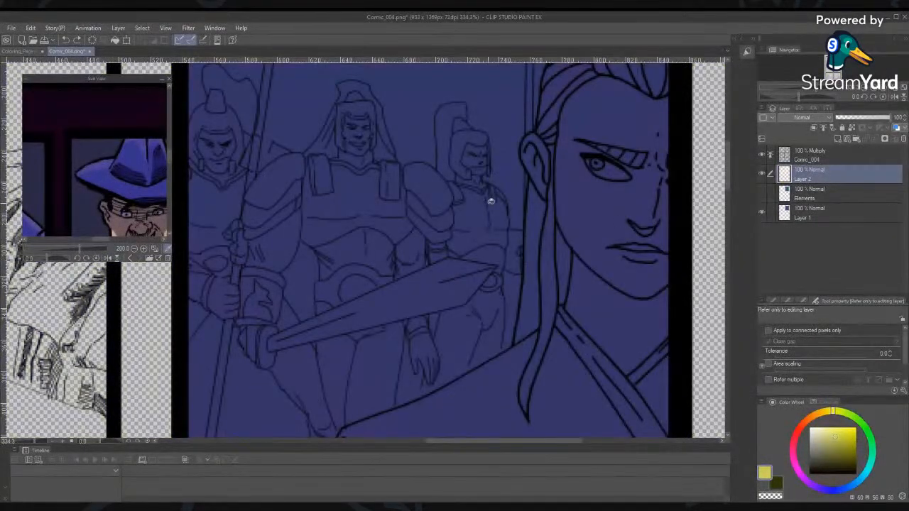
pyautogui.click(492, 210)
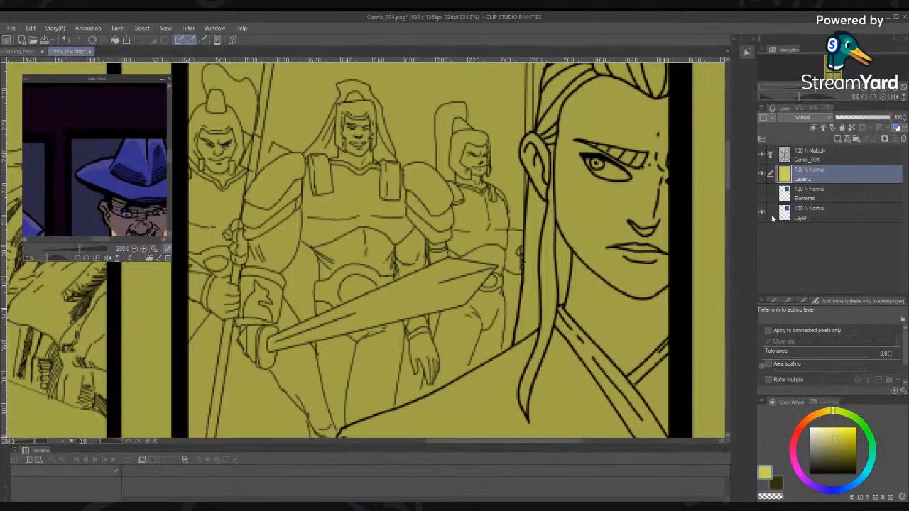
pyautogui.hotkey('ctrl', 'z')
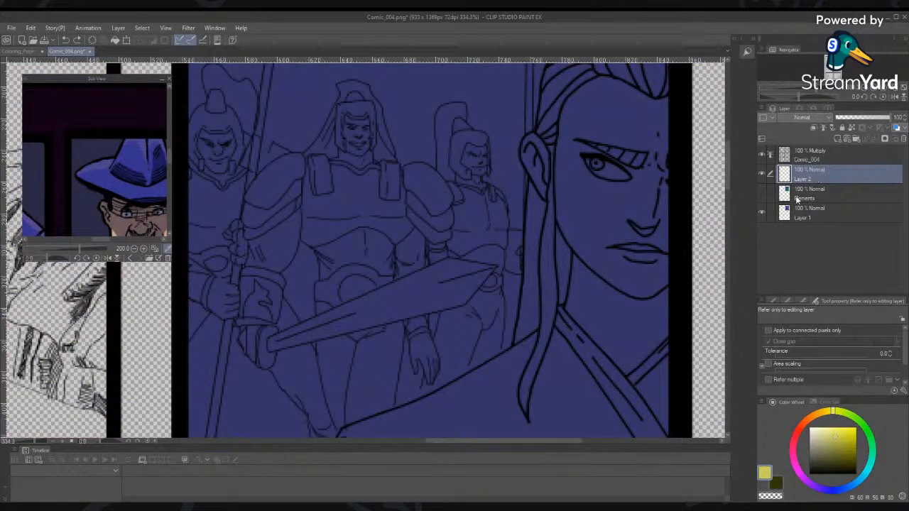
pyautogui.click(762, 195)
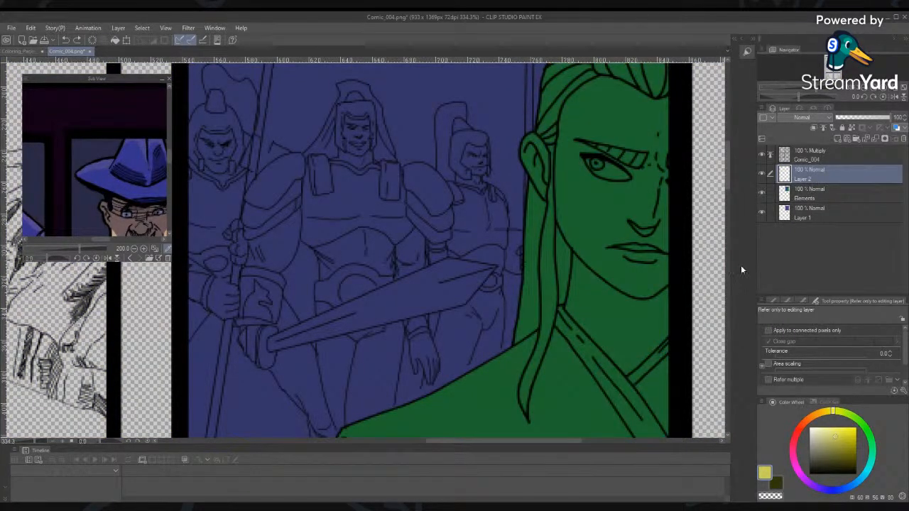
# Switch from the Fill tool to the Figure tool and make Elements the editing layer
pyautogui.moveTo(906, 352); pyautogui.dragTo(906, 334)
pyautogui.click(802, 300)
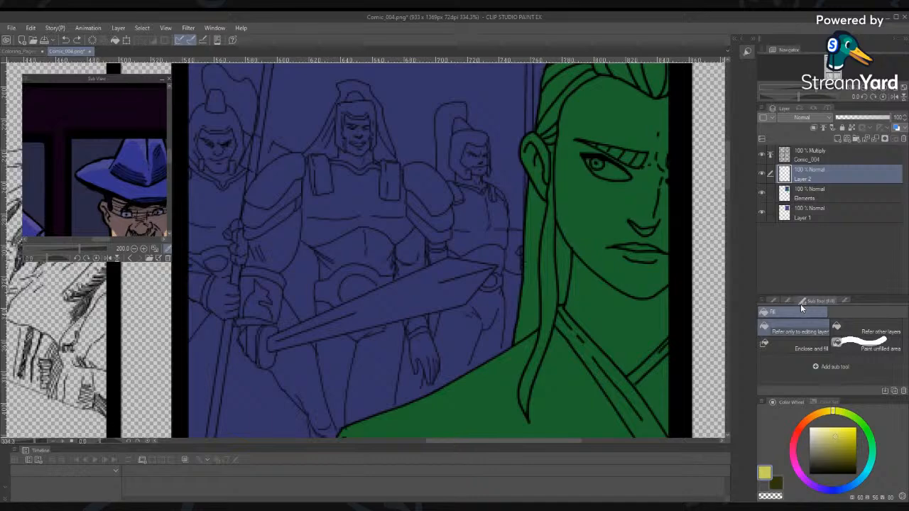
pyautogui.click(772, 300)
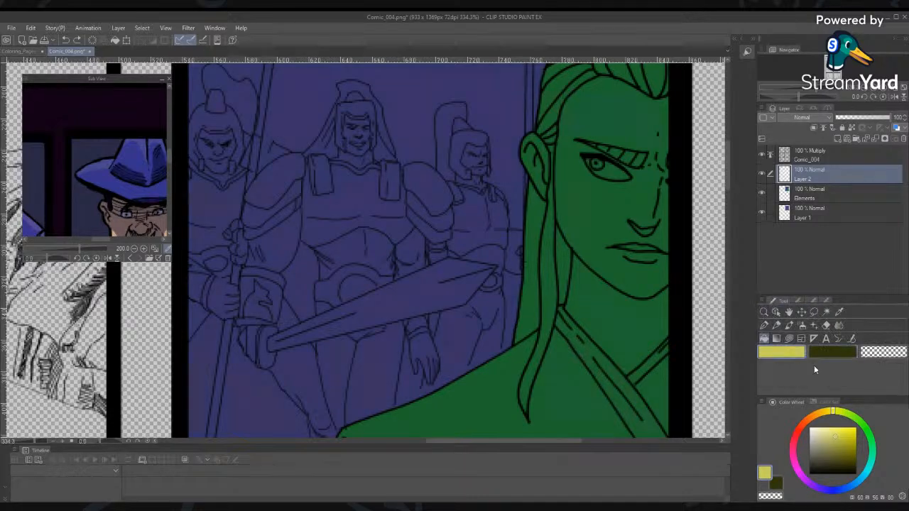
pyautogui.click(789, 339)
pyautogui.click(766, 198)
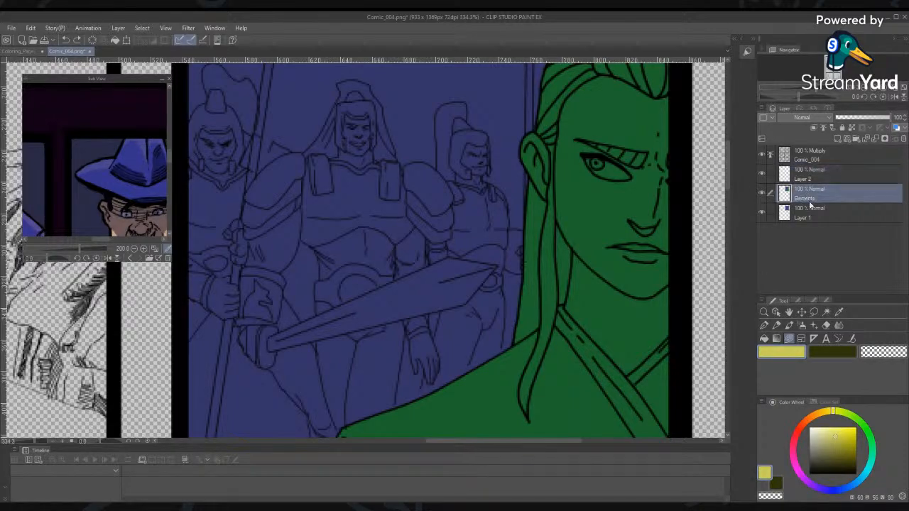
# Examine the Lasso among the Selection area sub tools for comparison
pyautogui.click(814, 312)
pyautogui.click(814, 301)
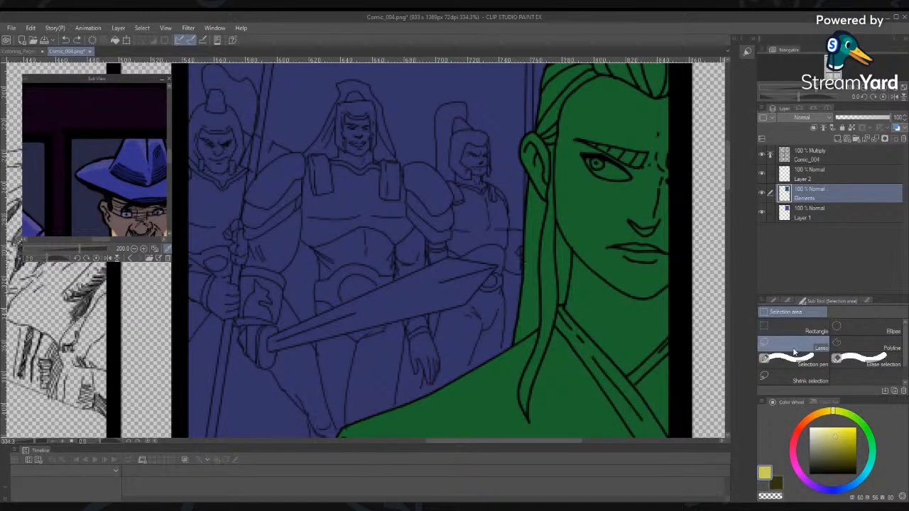
pyautogui.click(783, 301)
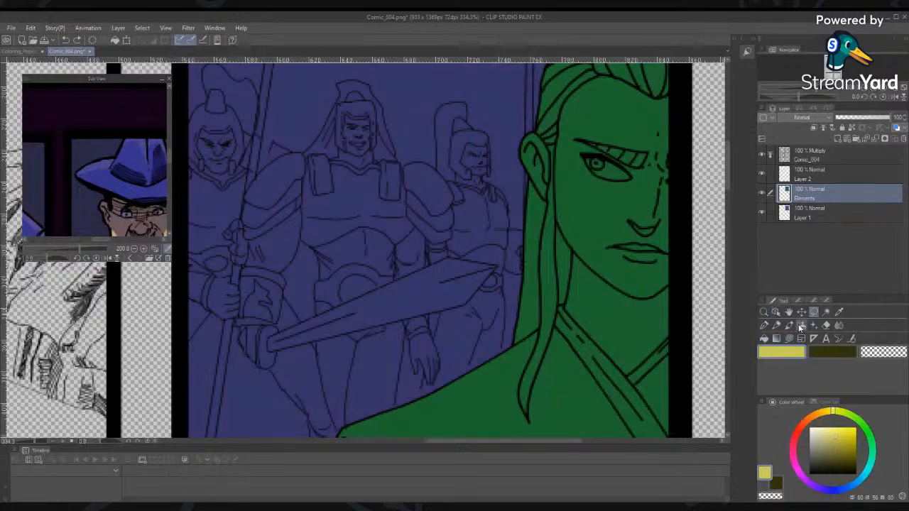
# Paint a freehand yellow shape over the middle soldier's shoulder armour on Elements with the Figure tool's Lasso fill
pyautogui.click(788, 340)
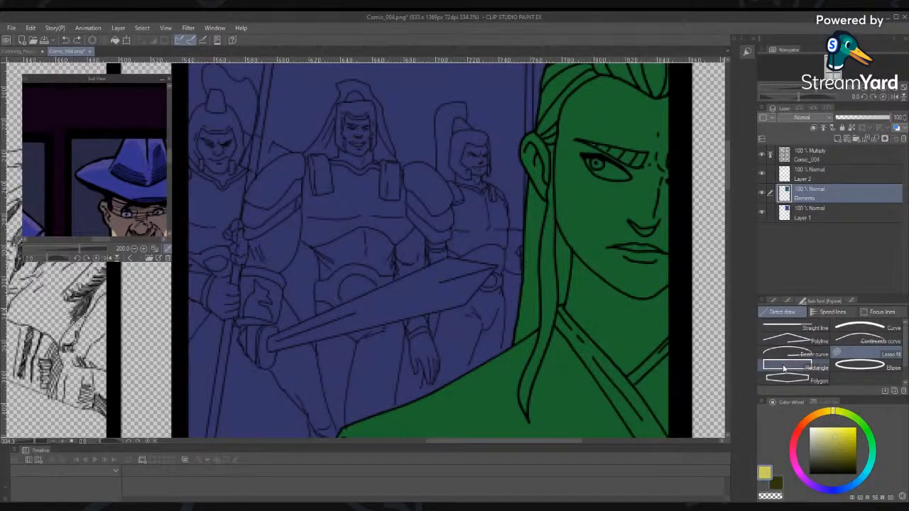
pyautogui.click(851, 301)
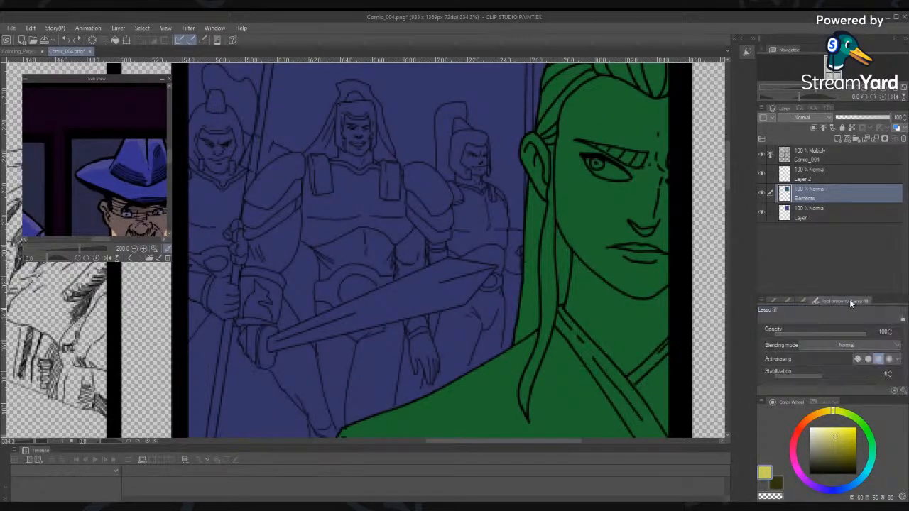
pyautogui.click(801, 301)
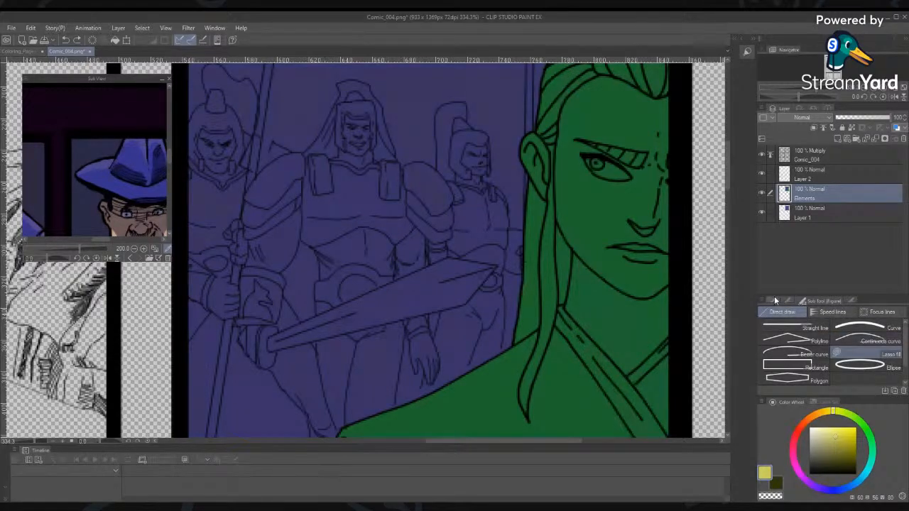
pyautogui.click(775, 301)
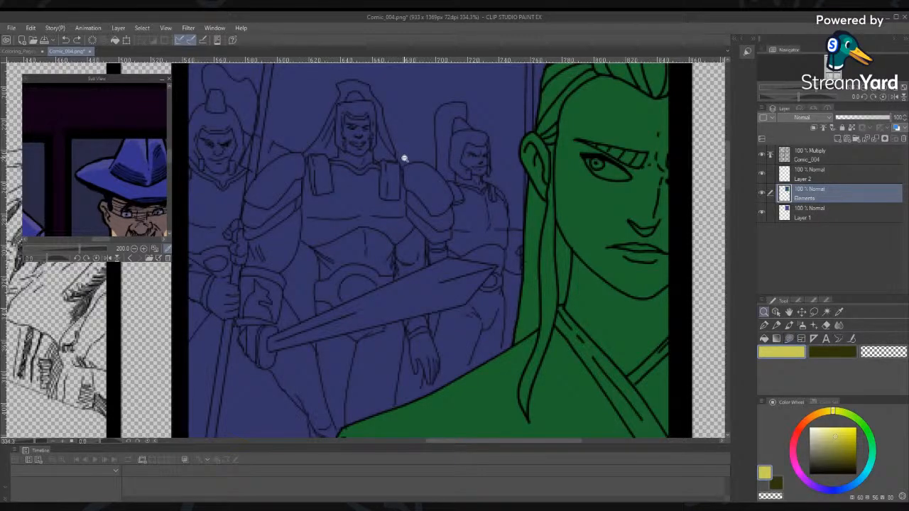
pyautogui.click(415, 166)
pyautogui.click(418, 170)
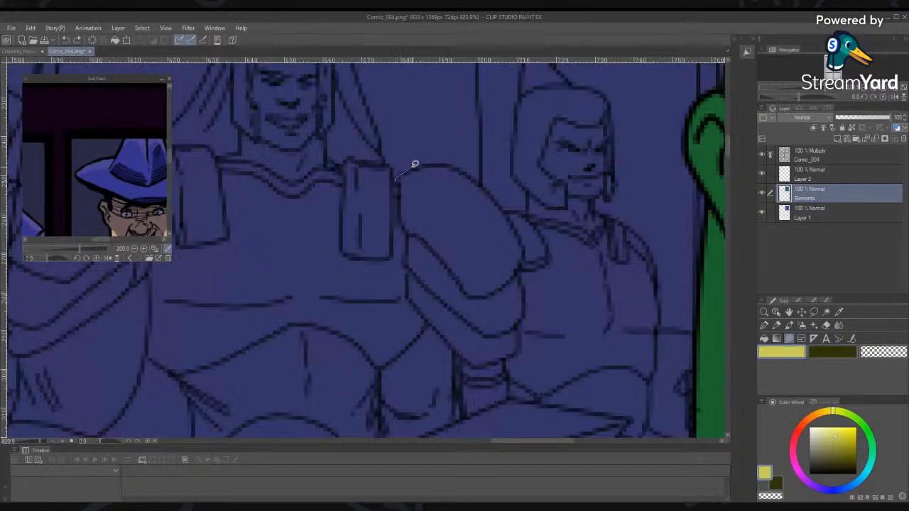
pyautogui.moveTo(431, 163)
pyautogui.mouseDown()
pyautogui.moveTo(493, 197)
pyautogui.moveTo(505, 249)
pyautogui.moveTo(469, 257)
pyautogui.mouseUp()
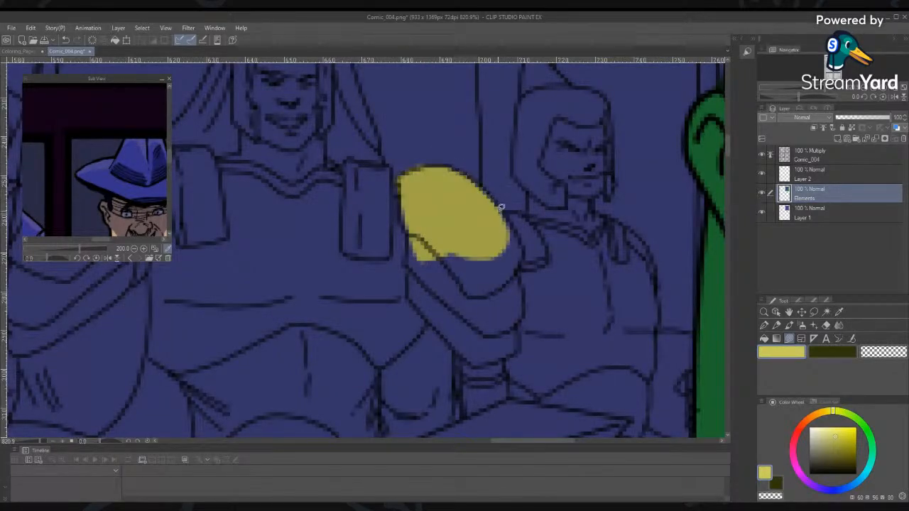
# Extend the yellow Lasso fill on Elements over the right-hand soldier's collar, neck, face, helmet and crest
pyautogui.moveTo(502, 213)
pyautogui.mouseDown()
pyautogui.moveTo(531, 212)
pyautogui.moveTo(507, 251)
pyautogui.mouseUp()
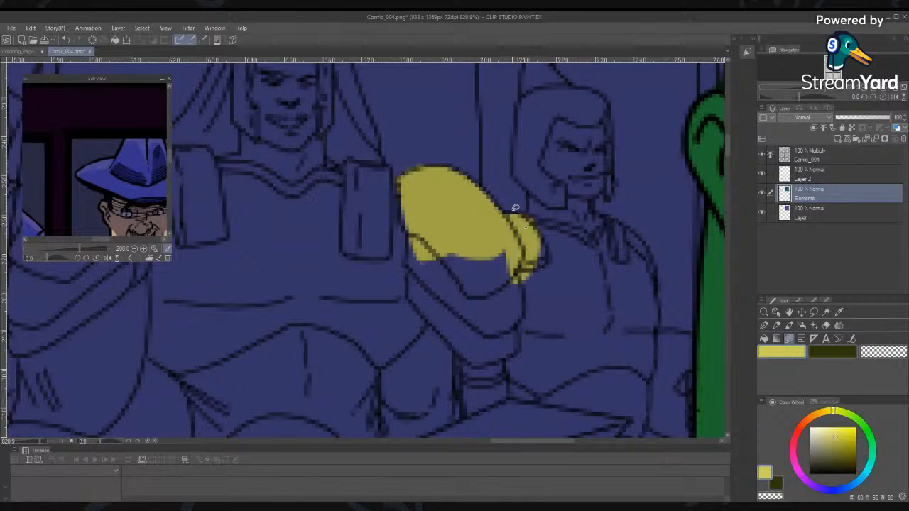
pyautogui.moveTo(513, 213)
pyautogui.mouseDown()
pyautogui.moveTo(530, 187)
pyautogui.moveTo(552, 180)
pyautogui.moveTo(528, 257)
pyautogui.mouseUp()
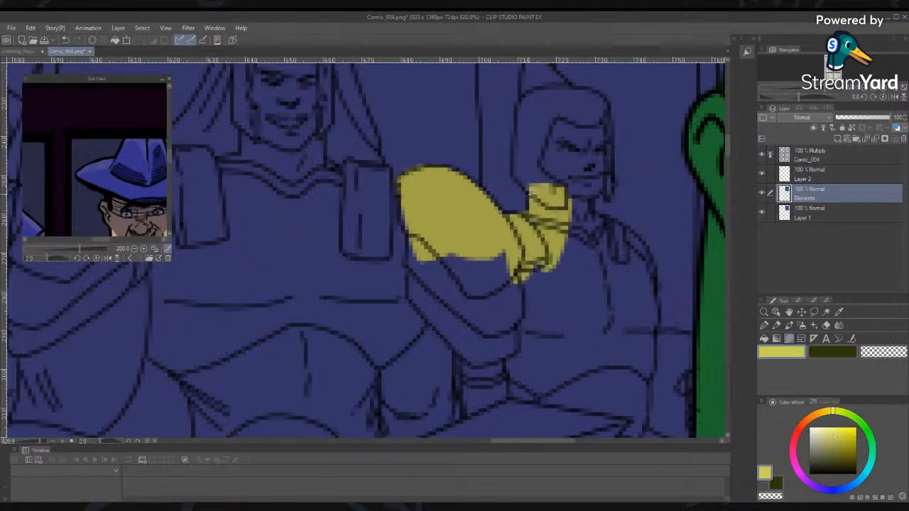
pyautogui.moveTo(529, 193)
pyautogui.mouseDown()
pyautogui.moveTo(514, 167)
pyautogui.moveTo(533, 115)
pyautogui.moveTo(517, 125)
pyautogui.moveTo(519, 108)
pyautogui.moveTo(524, 94)
pyautogui.moveTo(558, 80)
pyautogui.moveTo(583, 133)
pyautogui.moveTo(547, 122)
pyautogui.mouseUp()
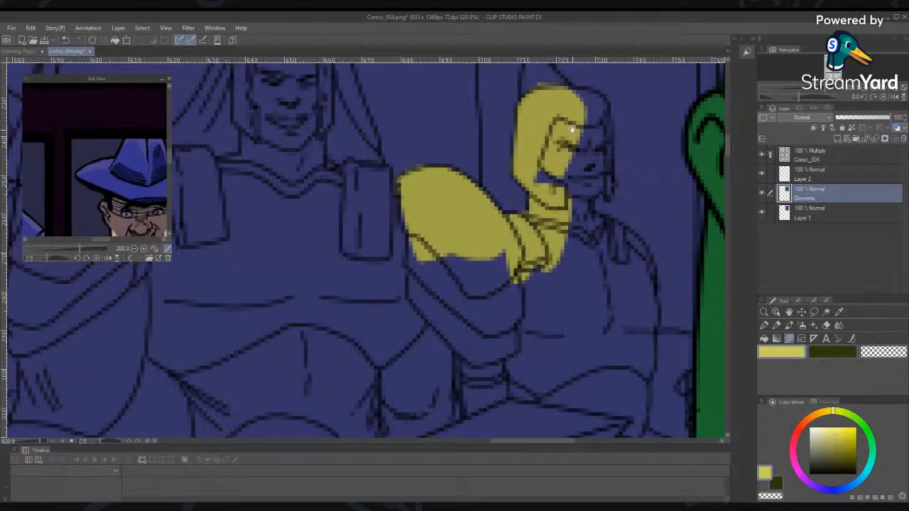
pyautogui.moveTo(572, 129)
pyautogui.mouseDown()
pyautogui.moveTo(563, 265)
pyautogui.moveTo(472, 268)
pyautogui.moveTo(470, 174)
pyautogui.moveTo(512, 149)
pyautogui.moveTo(546, 158)
pyautogui.moveTo(548, 206)
pyautogui.moveTo(561, 225)
pyautogui.moveTo(531, 255)
pyautogui.mouseUp()
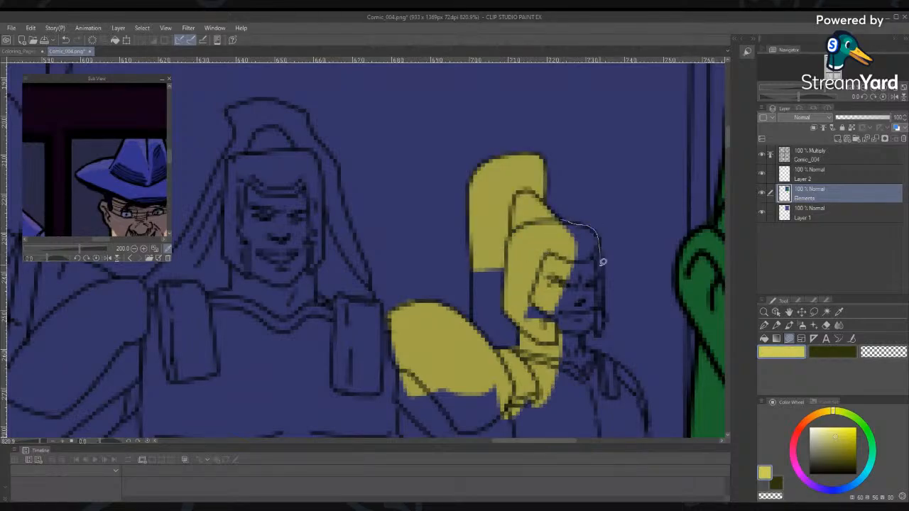
pyautogui.moveTo(602, 262)
pyautogui.mouseDown()
pyautogui.moveTo(597, 331)
pyautogui.moveTo(548, 319)
pyautogui.moveTo(544, 254)
pyautogui.moveTo(560, 225)
pyautogui.mouseUp()
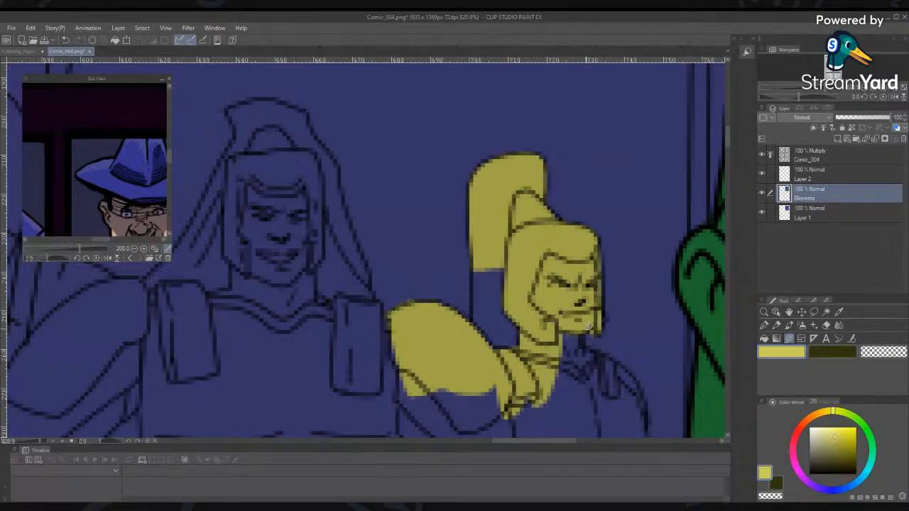
pyautogui.moveTo(588, 325)
pyautogui.mouseDown()
pyautogui.moveTo(579, 398)
pyautogui.moveTo(548, 332)
pyautogui.moveTo(602, 351)
pyautogui.moveTo(644, 408)
pyautogui.moveTo(563, 349)
pyautogui.mouseUp()
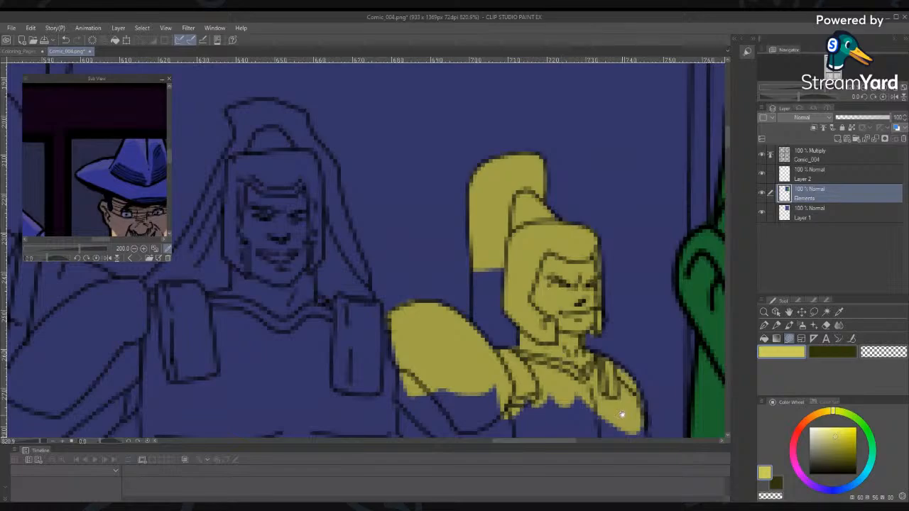
# Fill the right-hand soldier's torso, arm armour, waist and the hand behind the sword tip with yellow
pyautogui.moveTo(634, 411)
pyautogui.mouseDown()
pyautogui.moveTo(616, 187)
pyautogui.moveTo(620, 351)
pyautogui.moveTo(545, 200)
pyautogui.moveTo(561, 191)
pyautogui.moveTo(474, 255)
pyautogui.moveTo(568, 291)
pyautogui.moveTo(551, 200)
pyautogui.mouseUp()
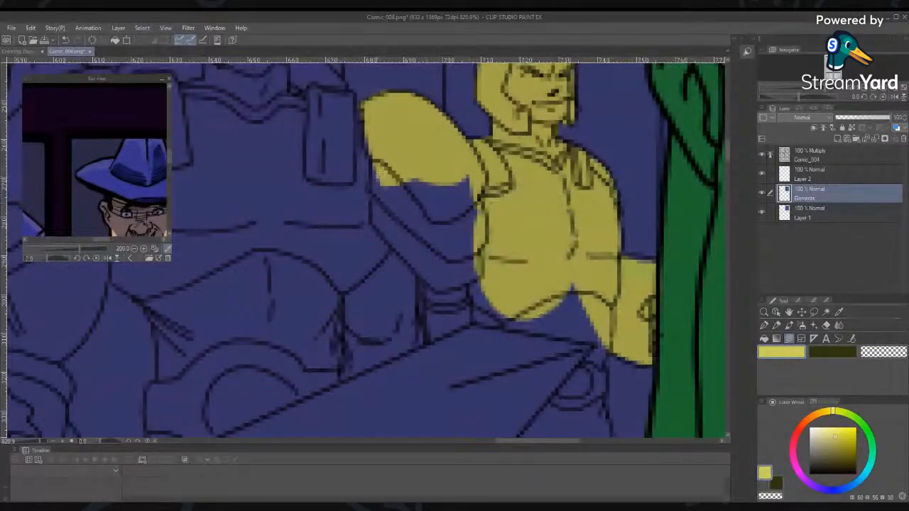
pyautogui.moveTo(367, 180)
pyautogui.mouseDown()
pyautogui.moveTo(396, 301)
pyautogui.moveTo(478, 314)
pyautogui.moveTo(466, 180)
pyautogui.mouseUp()
pyautogui.moveTo(484, 321)
pyautogui.mouseDown()
pyautogui.moveTo(599, 343)
pyautogui.moveTo(603, 317)
pyautogui.mouseUp()
pyautogui.moveTo(597, 344)
pyautogui.mouseDown()
pyautogui.moveTo(555, 398)
pyautogui.moveTo(587, 404)
pyautogui.moveTo(607, 393)
pyautogui.moveTo(609, 324)
pyautogui.mouseUp()
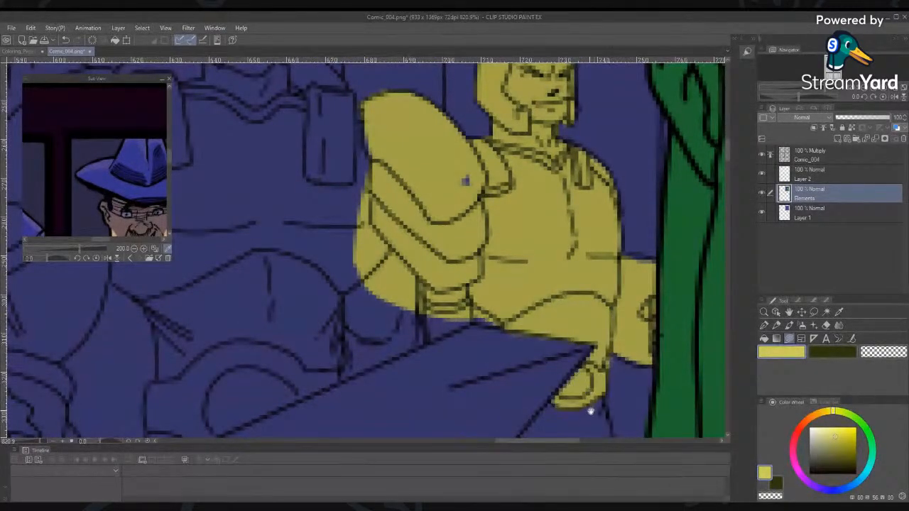
# Lay yellow over the right-hand soldier's hip and leg down to the green shape's edge, extending it across the sword's lower edge
pyautogui.moveTo(590, 412)
pyautogui.mouseDown()
pyautogui.moveTo(566, 323)
pyautogui.moveTo(580, 174)
pyautogui.moveTo(574, 346)
pyautogui.moveTo(465, 405)
pyautogui.moveTo(500, 131)
pyautogui.mouseUp()
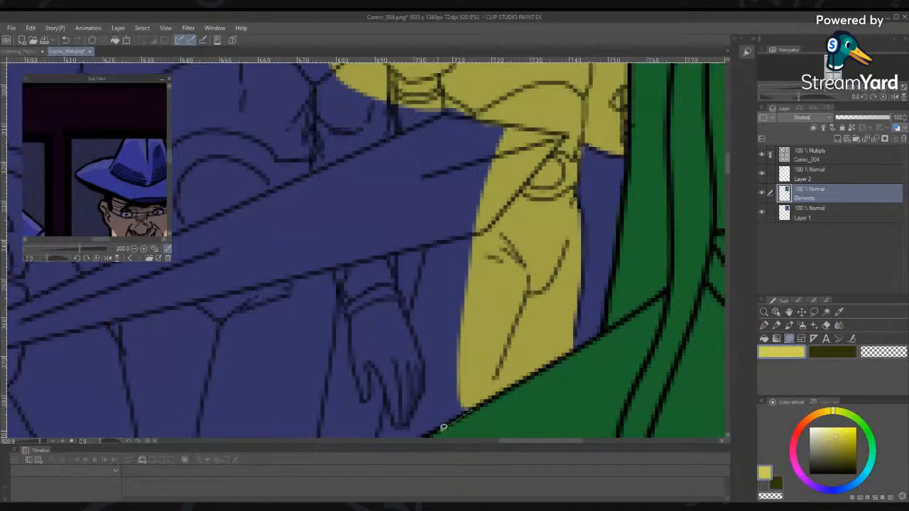
pyautogui.moveTo(443, 428); pyautogui.dragTo(444, 419)
pyautogui.moveTo(458, 406)
pyautogui.mouseDown()
pyautogui.moveTo(412, 305)
pyautogui.moveTo(485, 154)
pyautogui.moveTo(481, 372)
pyautogui.moveTo(553, 271)
pyautogui.mouseUp()
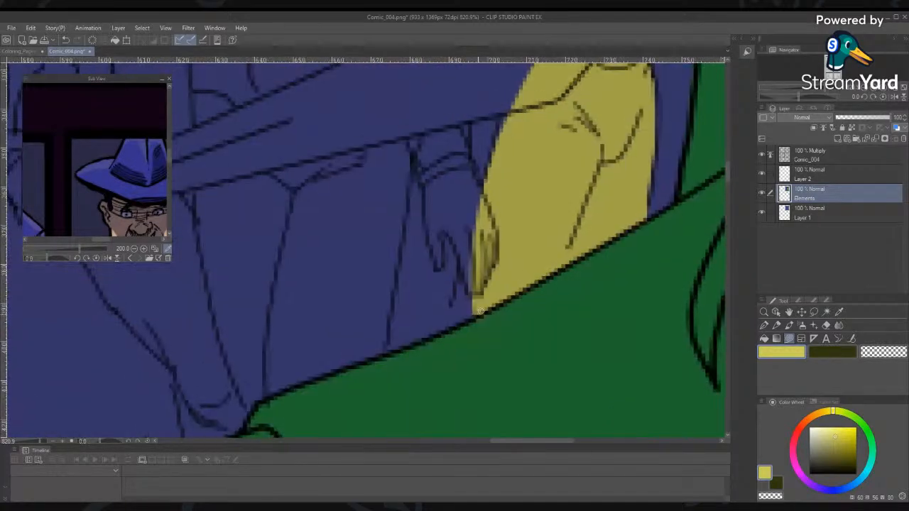
pyautogui.moveTo(487, 307)
pyautogui.mouseDown()
pyautogui.moveTo(440, 330)
pyautogui.moveTo(507, 121)
pyautogui.moveTo(541, 93)
pyautogui.moveTo(519, 283)
pyautogui.moveTo(490, 115)
pyautogui.moveTo(372, 131)
pyautogui.moveTo(527, 78)
pyautogui.mouseUp()
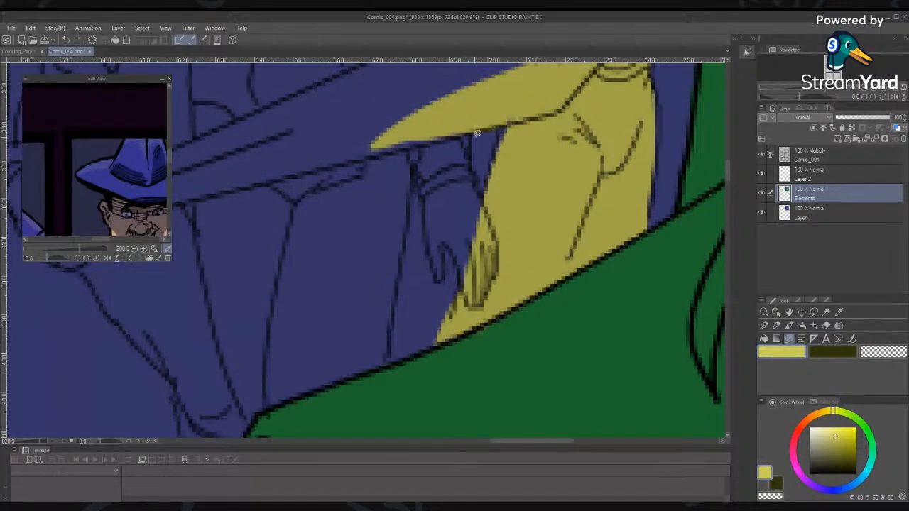
# Fill the hanging hand and cuff below the sword in yellow, plus the strip of leg beside it
pyautogui.moveTo(477, 176)
pyautogui.mouseDown()
pyautogui.moveTo(491, 221)
pyautogui.moveTo(473, 269)
pyautogui.moveTo(424, 196)
pyautogui.moveTo(404, 141)
pyautogui.moveTo(465, 127)
pyautogui.mouseUp()
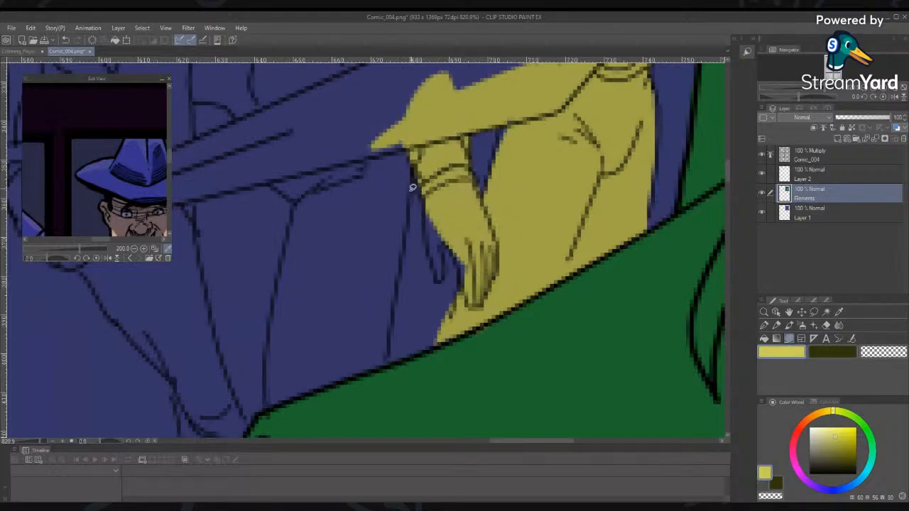
pyautogui.moveTo(417, 176)
pyautogui.mouseDown()
pyautogui.moveTo(443, 270)
pyautogui.moveTo(457, 200)
pyautogui.mouseUp()
pyautogui.moveTo(463, 279)
pyautogui.mouseDown()
pyautogui.moveTo(473, 257)
pyautogui.moveTo(465, 307)
pyautogui.moveTo(460, 256)
pyautogui.mouseUp()
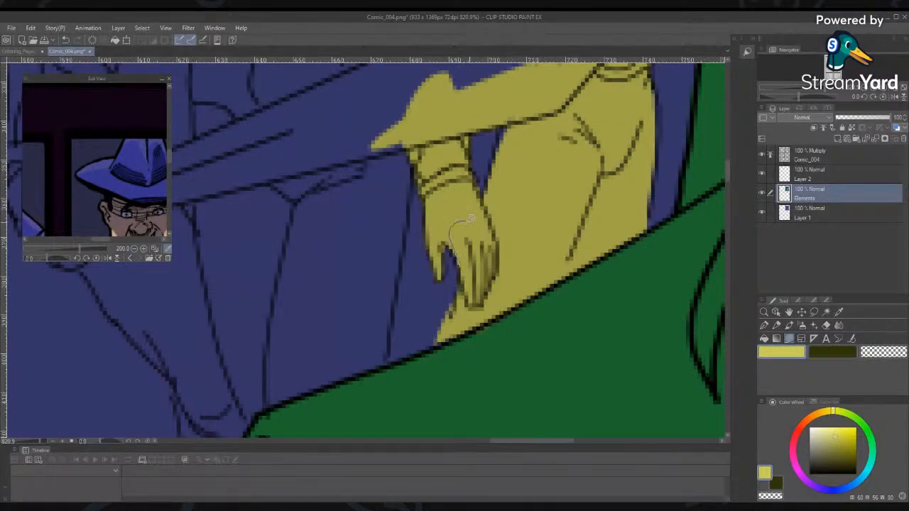
pyautogui.moveTo(412, 175)
pyautogui.mouseDown()
pyautogui.moveTo(404, 231)
pyautogui.moveTo(389, 157)
pyautogui.moveTo(405, 213)
pyautogui.moveTo(385, 362)
pyautogui.moveTo(365, 369)
pyautogui.moveTo(340, 186)
pyautogui.moveTo(351, 170)
pyautogui.mouseUp()
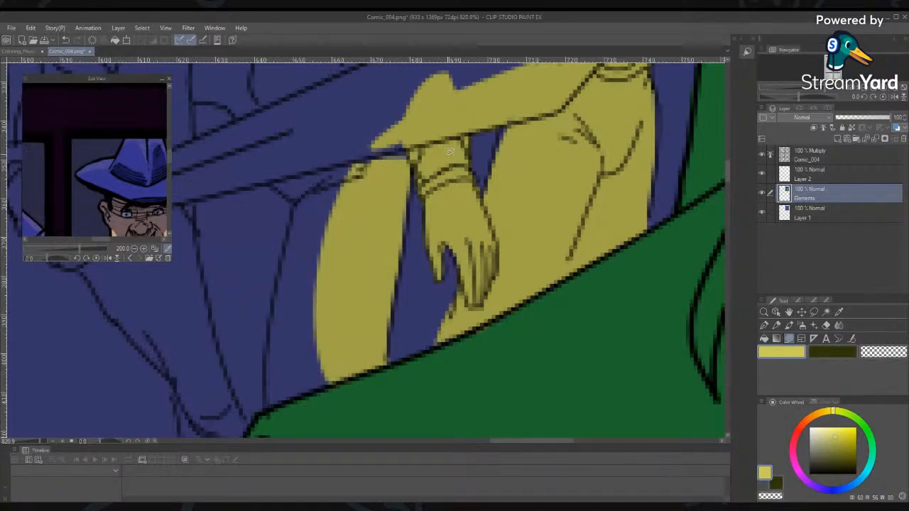
# Cover the wide end of the sword blade and the middle soldier's hip armour around it with yellow
pyautogui.scroll(3, 388, 257)
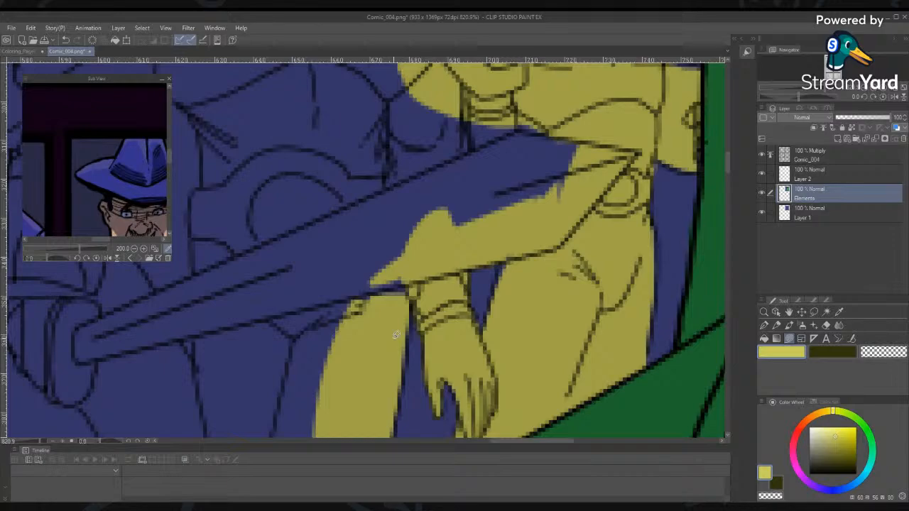
pyautogui.moveTo(395, 335)
pyautogui.mouseDown()
pyautogui.moveTo(413, 288)
pyautogui.moveTo(397, 236)
pyautogui.moveTo(560, 139)
pyautogui.moveTo(529, 126)
pyautogui.moveTo(469, 140)
pyautogui.moveTo(405, 176)
pyautogui.moveTo(411, 213)
pyautogui.moveTo(467, 145)
pyautogui.moveTo(409, 234)
pyautogui.moveTo(409, 144)
pyautogui.mouseUp()
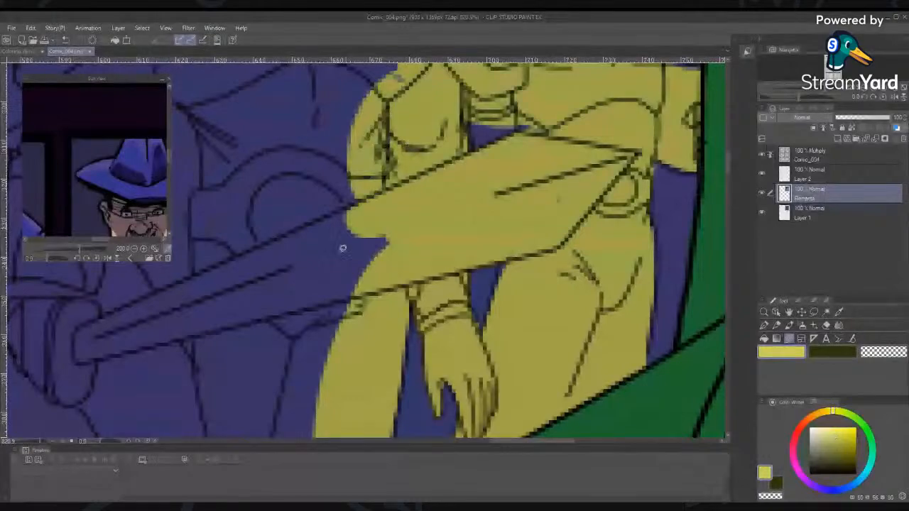
pyautogui.moveTo(414, 86); pyautogui.dragTo(410, 96)
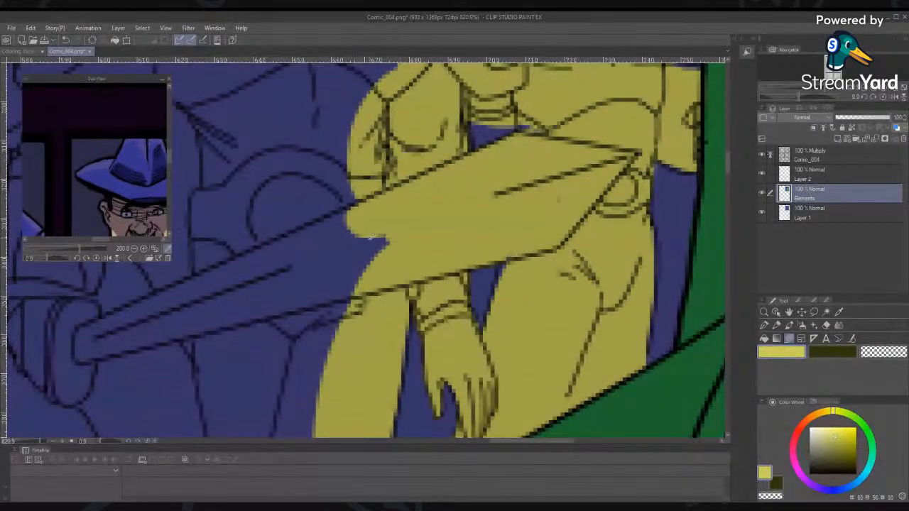
pyautogui.moveTo(348, 205)
pyautogui.mouseDown()
pyautogui.moveTo(290, 279)
pyautogui.moveTo(343, 250)
pyautogui.mouseUp()
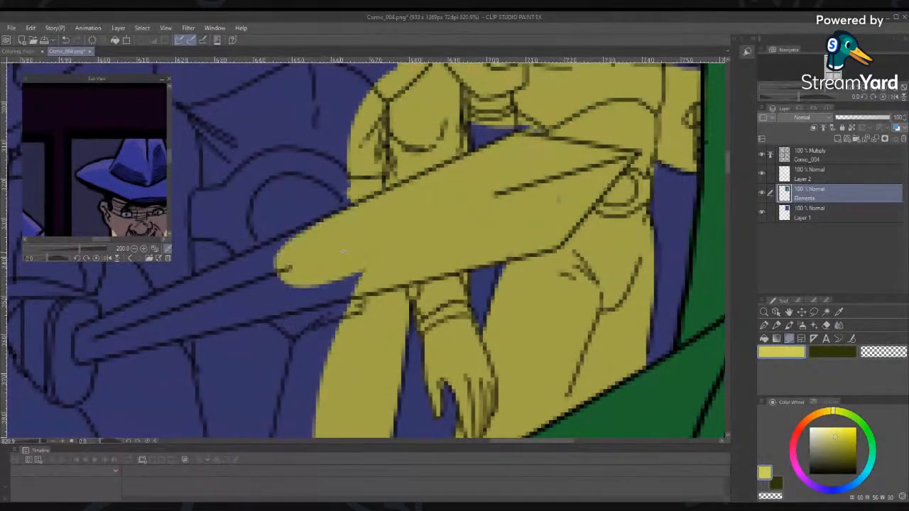
pyautogui.moveTo(280, 260); pyautogui.dragTo(378, 275)
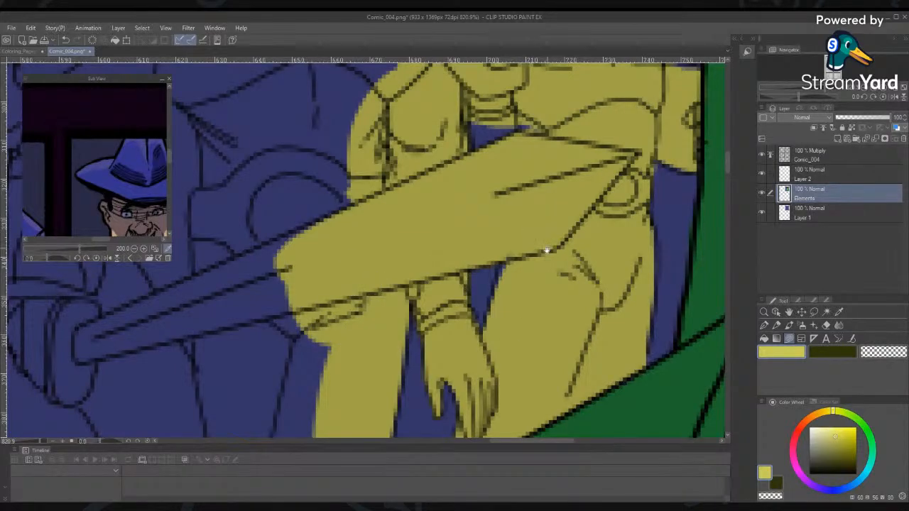
# Fill the middle soldier's lower face, neck, adjacent shoulder plate and part of the chest with yellow
pyautogui.moveTo(546, 250); pyautogui.dragTo(485, 507)
pyautogui.moveTo(494, 326); pyautogui.dragTo(574, 434)
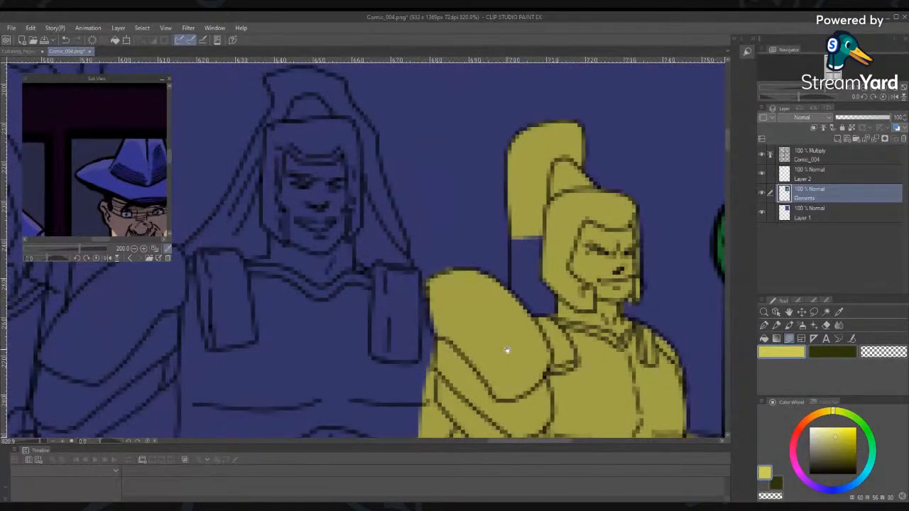
pyautogui.moveTo(506, 352)
pyautogui.mouseDown()
pyautogui.moveTo(475, 326)
pyautogui.moveTo(476, 347)
pyautogui.moveTo(476, 331)
pyautogui.moveTo(603, 320)
pyautogui.mouseUp()
pyautogui.moveTo(494, 206)
pyautogui.mouseDown()
pyautogui.moveTo(467, 185)
pyautogui.moveTo(436, 203)
pyautogui.moveTo(497, 294)
pyautogui.moveTo(494, 209)
pyautogui.moveTo(455, 116)
pyautogui.moveTo(453, 357)
pyautogui.mouseUp()
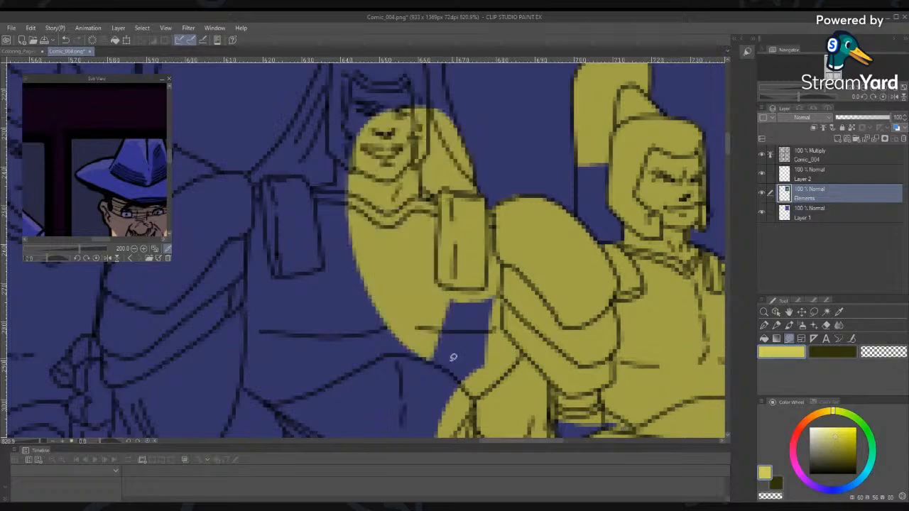
# Lay yellow over the middle soldier's helmet, crest, veil and collar, continuing into the opposite shoulder strap
pyautogui.moveTo(456, 101)
pyautogui.mouseDown()
pyautogui.moveTo(446, 269)
pyautogui.moveTo(402, 171)
pyautogui.moveTo(380, 174)
pyautogui.moveTo(345, 279)
pyautogui.mouseUp()
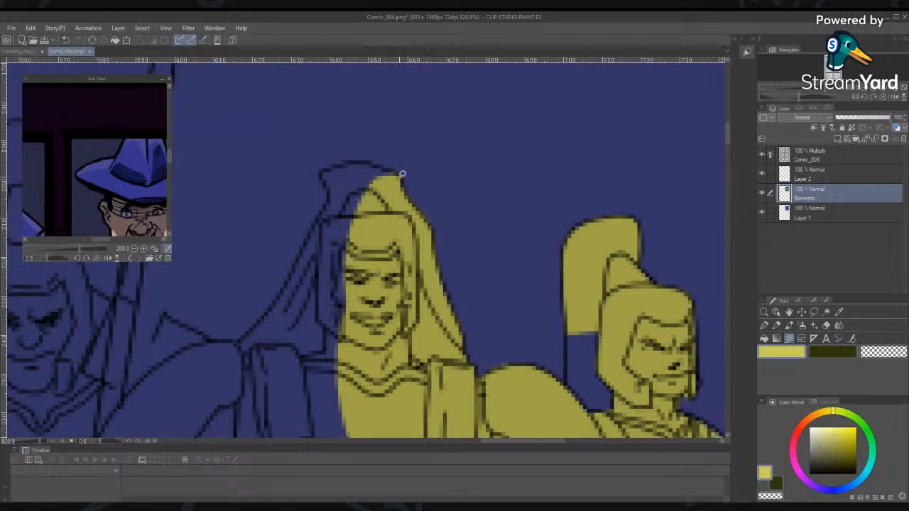
pyautogui.moveTo(353, 160); pyautogui.dragTo(345, 221)
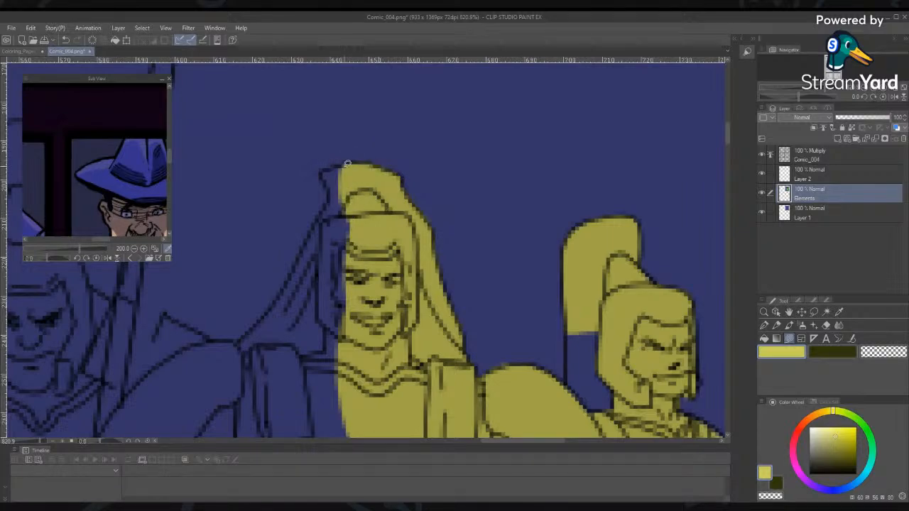
pyautogui.moveTo(325, 178)
pyautogui.mouseDown()
pyautogui.moveTo(306, 249)
pyautogui.moveTo(343, 213)
pyautogui.moveTo(315, 228)
pyautogui.moveTo(292, 274)
pyautogui.moveTo(299, 361)
pyautogui.moveTo(341, 373)
pyautogui.mouseUp()
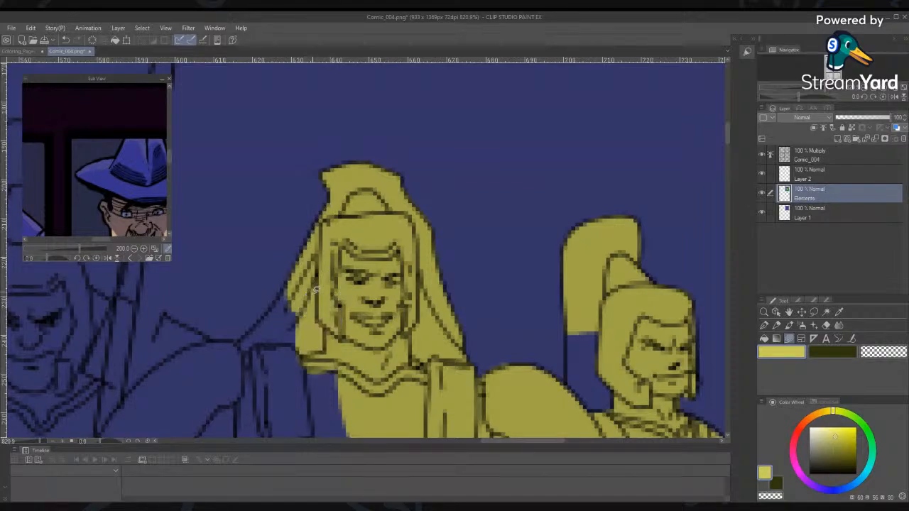
pyautogui.moveTo(285, 284)
pyautogui.mouseDown()
pyautogui.moveTo(235, 349)
pyautogui.moveTo(307, 371)
pyautogui.mouseUp()
pyautogui.moveTo(368, 382)
pyautogui.mouseDown()
pyautogui.moveTo(342, 436)
pyautogui.moveTo(304, 352)
pyautogui.mouseUp()
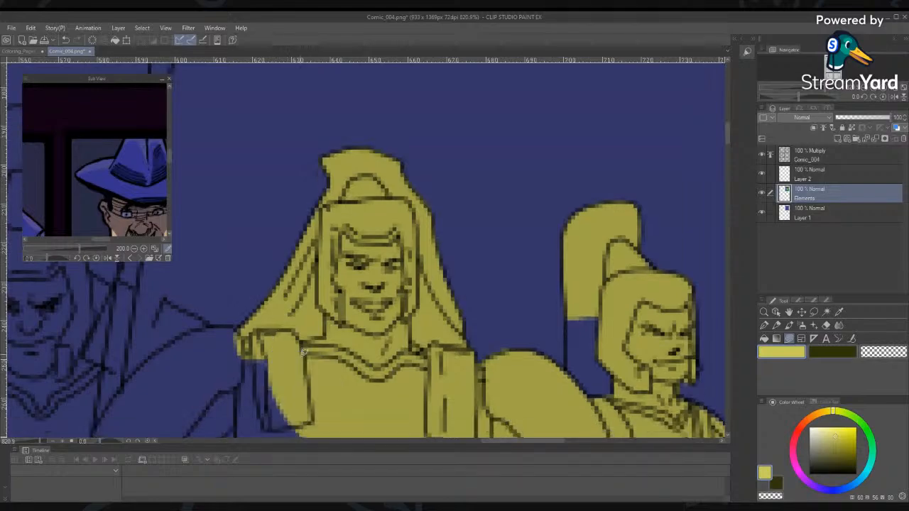
# Fill the middle soldier's other shoulder plate and upper-arm armour in yellow along the line art
pyautogui.moveTo(346, 382)
pyautogui.mouseDown()
pyautogui.moveTo(375, 328)
pyautogui.moveTo(513, 187)
pyautogui.moveTo(552, 190)
pyautogui.mouseUp()
pyautogui.moveTo(438, 154)
pyautogui.mouseDown()
pyautogui.moveTo(548, 188)
pyautogui.moveTo(547, 174)
pyautogui.mouseUp()
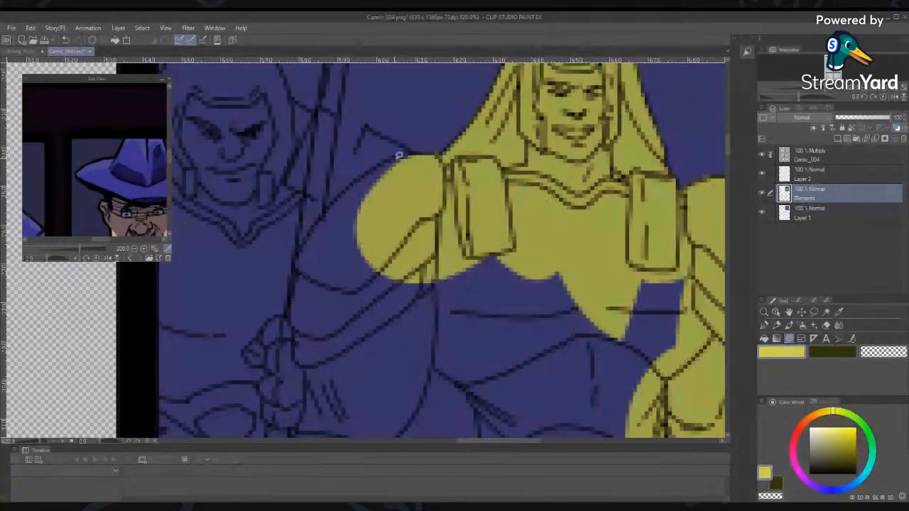
pyautogui.moveTo(403, 156)
pyautogui.mouseDown()
pyautogui.moveTo(339, 286)
pyautogui.moveTo(316, 248)
pyautogui.mouseUp()
pyautogui.moveTo(328, 210)
pyautogui.mouseDown()
pyautogui.moveTo(290, 264)
pyautogui.moveTo(286, 325)
pyautogui.moveTo(497, 165)
pyautogui.mouseUp()
pyautogui.moveTo(300, 331)
pyautogui.mouseDown()
pyautogui.moveTo(296, 367)
pyautogui.moveTo(458, 245)
pyautogui.mouseUp()
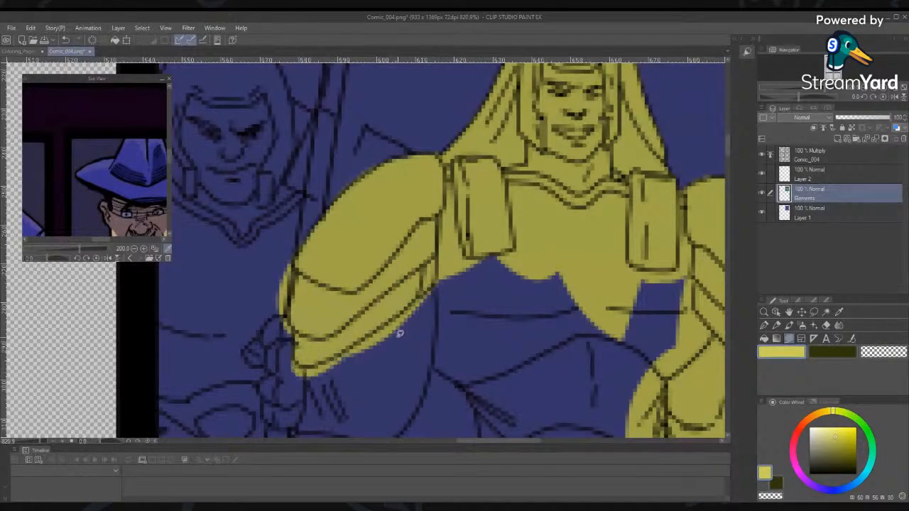
# Fill the middle soldier's forearm and most of the emblem-decorated gauntlet in yellow
pyautogui.moveTo(466, 311); pyautogui.dragTo(530, 129)
pyautogui.moveTo(367, 184); pyautogui.dragTo(369, 216)
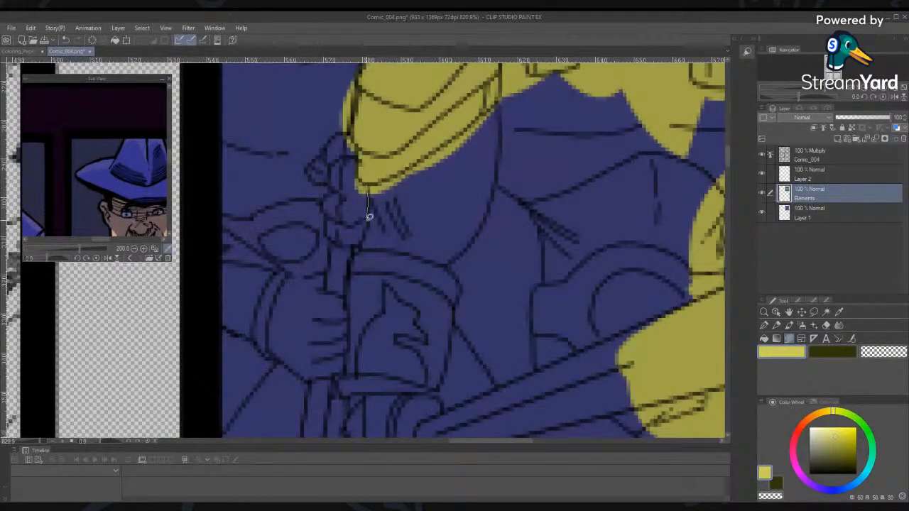
pyautogui.moveTo(359, 248)
pyautogui.mouseDown()
pyautogui.moveTo(347, 356)
pyautogui.moveTo(387, 369)
pyautogui.moveTo(431, 330)
pyautogui.moveTo(477, 222)
pyautogui.mouseUp()
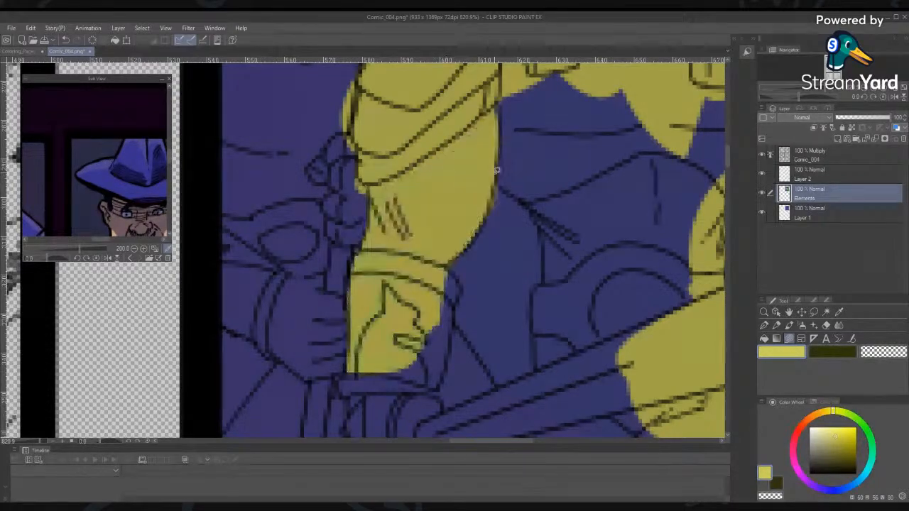
pyautogui.moveTo(497, 188)
pyautogui.mouseDown()
pyautogui.moveTo(536, 206)
pyautogui.moveTo(625, 57)
pyautogui.moveTo(533, 52)
pyautogui.moveTo(489, 157)
pyautogui.mouseUp()
# Fill the remaining areas of the middle soldier's chest, abdomen and belt armour with yellow
pyautogui.moveTo(527, 259)
pyautogui.mouseDown()
pyautogui.moveTo(539, 270)
pyautogui.moveTo(543, 312)
pyautogui.moveTo(636, 234)
pyautogui.moveTo(638, 186)
pyautogui.mouseUp()
pyautogui.moveTo(544, 275)
pyautogui.mouseDown()
pyautogui.moveTo(544, 338)
pyautogui.moveTo(550, 329)
pyautogui.moveTo(529, 366)
pyautogui.moveTo(538, 385)
pyautogui.moveTo(589, 384)
pyautogui.moveTo(607, 297)
pyautogui.moveTo(639, 298)
pyautogui.moveTo(650, 383)
pyautogui.mouseUp()
pyautogui.moveTo(652, 337)
pyautogui.mouseDown()
pyautogui.moveTo(604, 316)
pyautogui.moveTo(471, 293)
pyautogui.mouseUp()
pyautogui.moveTo(468, 355)
pyautogui.mouseDown()
pyautogui.moveTo(485, 118)
pyautogui.moveTo(463, 295)
pyautogui.moveTo(472, 345)
pyautogui.mouseUp()
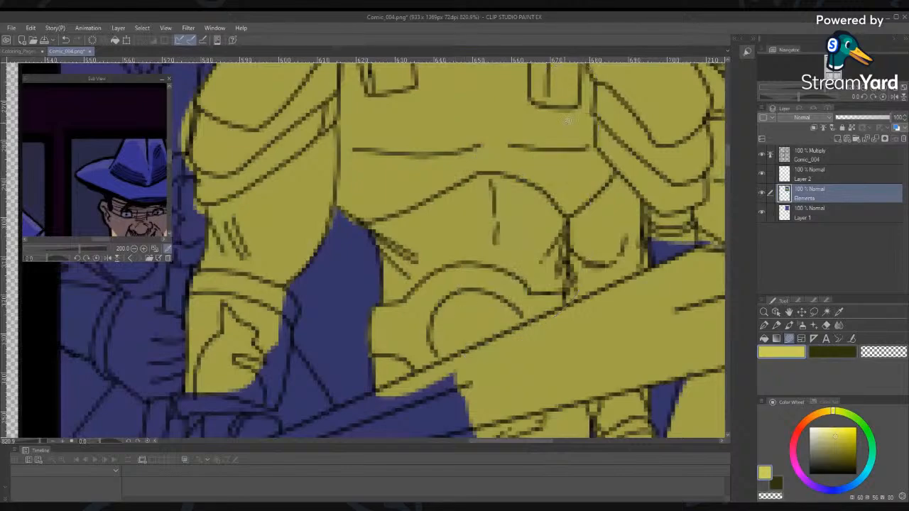
pyautogui.moveTo(584, 96); pyautogui.dragTo(607, 149)
# Complete the yellow fill over the gauntlet's edge, the sword hilt and the narrow part of the blade
pyautogui.moveTo(515, 322); pyautogui.dragTo(639, 115)
pyautogui.moveTo(410, 81)
pyautogui.mouseDown()
pyautogui.moveTo(426, 102)
pyautogui.moveTo(419, 142)
pyautogui.mouseUp()
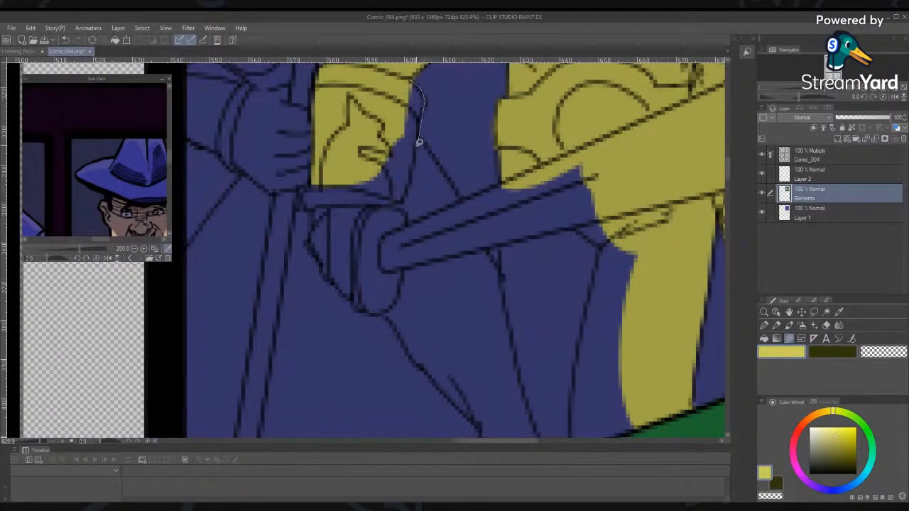
pyautogui.moveTo(411, 176)
pyautogui.mouseDown()
pyautogui.moveTo(405, 209)
pyautogui.moveTo(348, 211)
pyautogui.mouseUp()
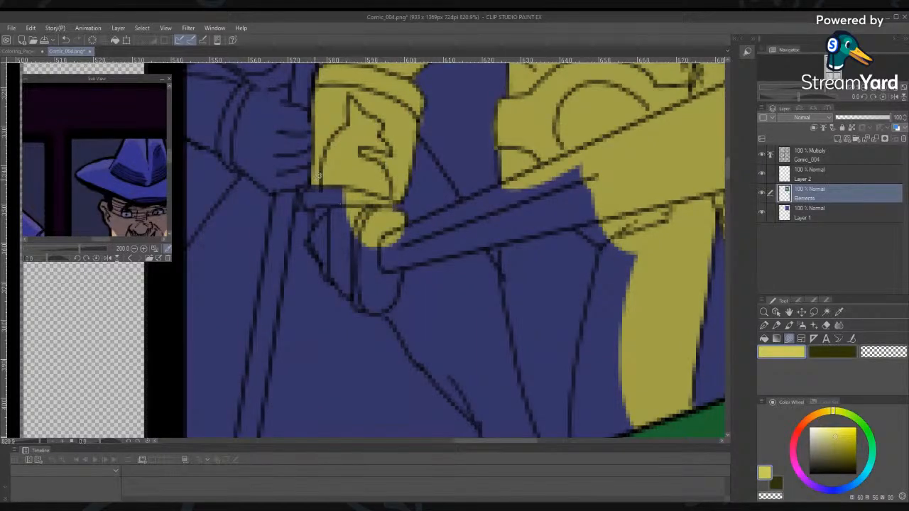
pyautogui.moveTo(303, 188)
pyautogui.mouseDown()
pyautogui.moveTo(320, 261)
pyautogui.moveTo(356, 302)
pyautogui.moveTo(381, 308)
pyautogui.moveTo(401, 283)
pyautogui.moveTo(417, 214)
pyautogui.moveTo(497, 183)
pyautogui.moveTo(607, 171)
pyautogui.moveTo(402, 238)
pyautogui.moveTo(433, 259)
pyautogui.moveTo(561, 226)
pyautogui.moveTo(625, 193)
pyautogui.moveTo(514, 186)
pyautogui.moveTo(391, 232)
pyautogui.moveTo(391, 242)
pyautogui.mouseUp()
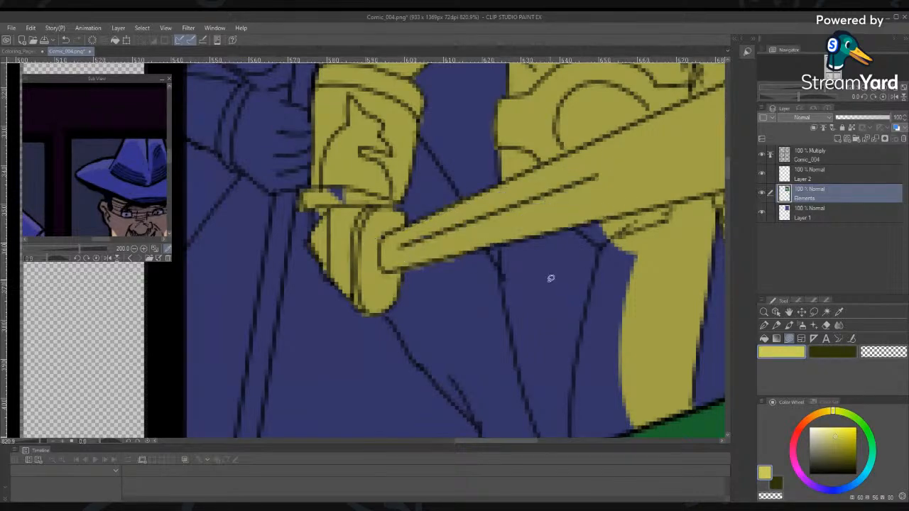
pyautogui.moveTo(500, 243)
pyautogui.mouseDown()
pyautogui.moveTo(523, 400)
pyautogui.moveTo(560, 423)
pyautogui.moveTo(629, 168)
pyautogui.moveTo(515, 226)
pyautogui.mouseUp()
# Fill the middle soldier's legs below the sword with yellow down to the green shape's outline
pyautogui.moveTo(615, 334); pyautogui.dragTo(564, 148)
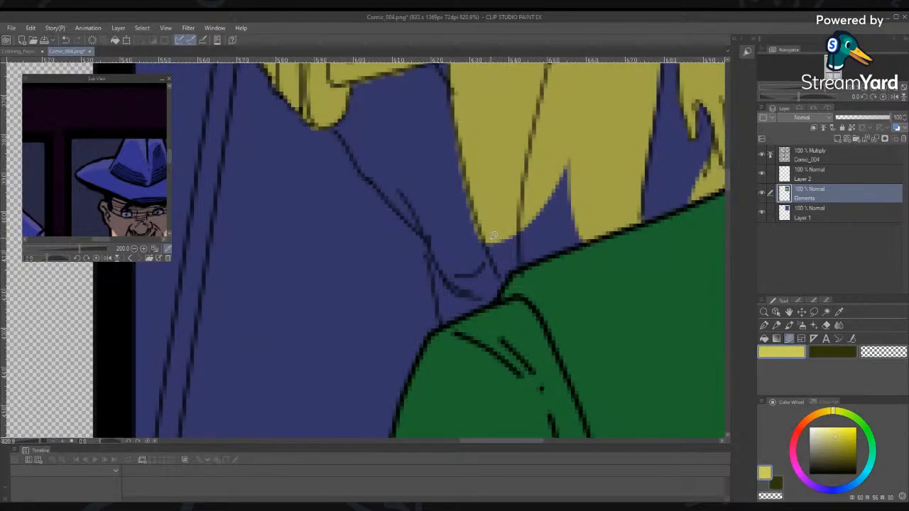
pyautogui.moveTo(489, 239); pyautogui.dragTo(524, 170)
pyautogui.moveTo(518, 270)
pyautogui.mouseDown()
pyautogui.moveTo(572, 247)
pyautogui.moveTo(578, 142)
pyautogui.moveTo(517, 207)
pyautogui.mouseUp()
pyautogui.moveTo(627, 202); pyautogui.dragTo(455, 453)
pyautogui.moveTo(465, 238); pyautogui.dragTo(694, 397)
pyautogui.moveTo(544, 231); pyautogui.dragTo(394, 366)
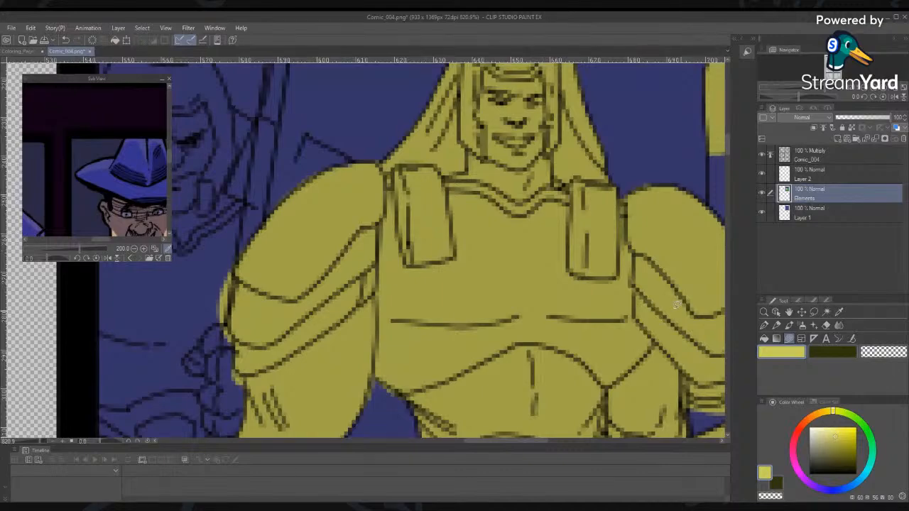
# Sample the background blue and cover the yellow spill beside the middle soldier's belt with lasso selections filled in blue
pyautogui.click(788, 340)
pyautogui.moveTo(558, 362); pyautogui.dragTo(581, 111)
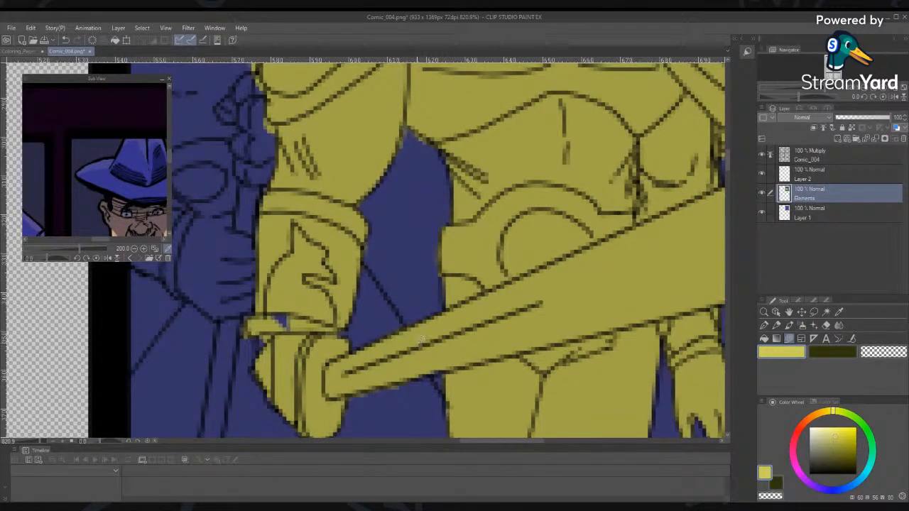
pyautogui.press('m')
pyautogui.press('i')
pyautogui.click(415, 204)
pyautogui.press('m')
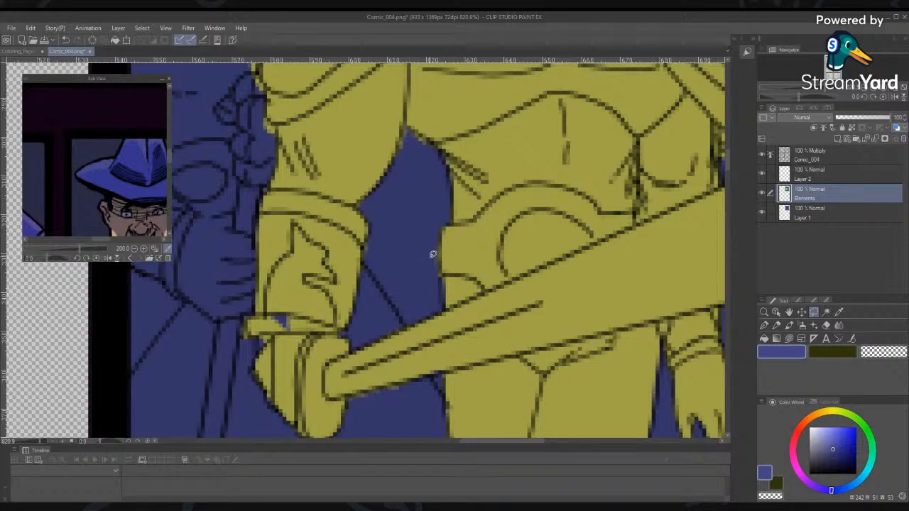
pyautogui.moveTo(442, 274)
pyautogui.mouseDown()
pyautogui.moveTo(440, 218)
pyautogui.moveTo(439, 281)
pyautogui.mouseUp()
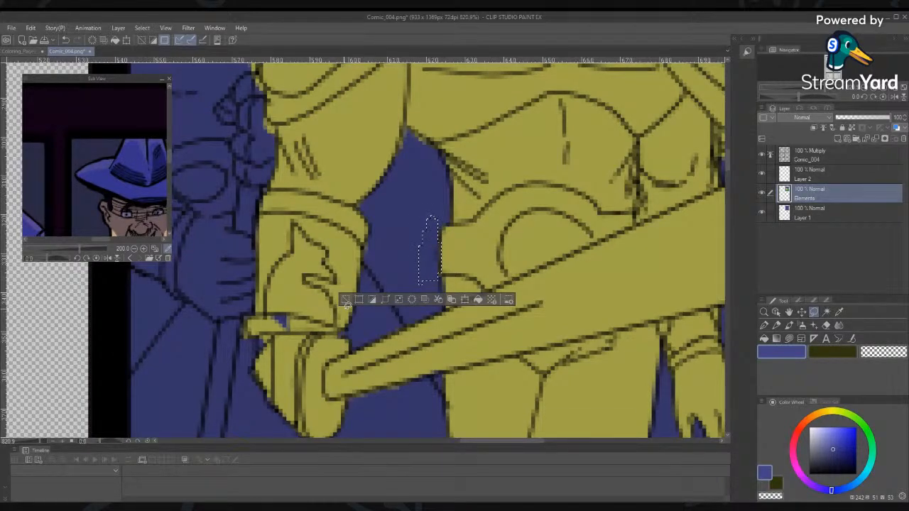
pyautogui.moveTo(438, 270); pyautogui.dragTo(425, 282)
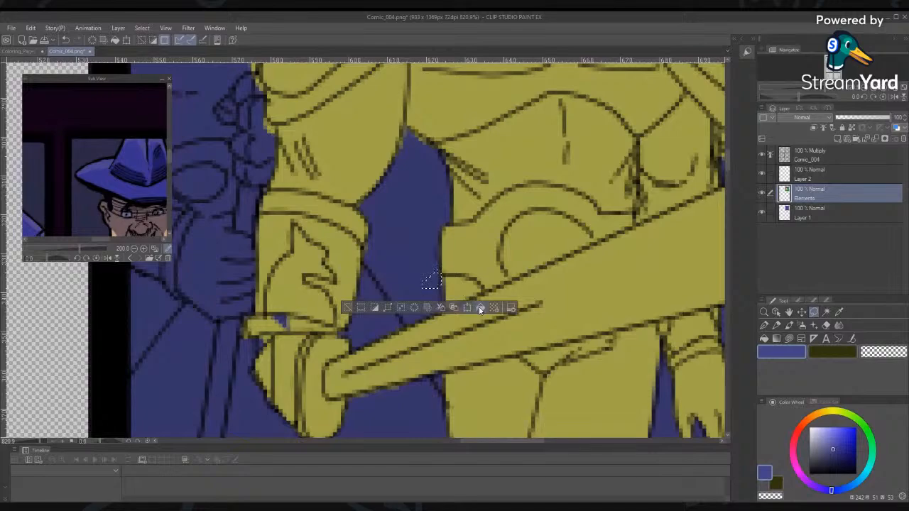
# Lasso the yellow overspill where the middle soldier's arm meets the torso and fill it with the background blue
pyautogui.moveTo(407, 129)
pyautogui.mouseDown()
pyautogui.moveTo(434, 147)
pyautogui.moveTo(404, 126)
pyautogui.moveTo(402, 152)
pyautogui.mouseUp()
pyautogui.click(467, 175)
pyautogui.click(423, 210)
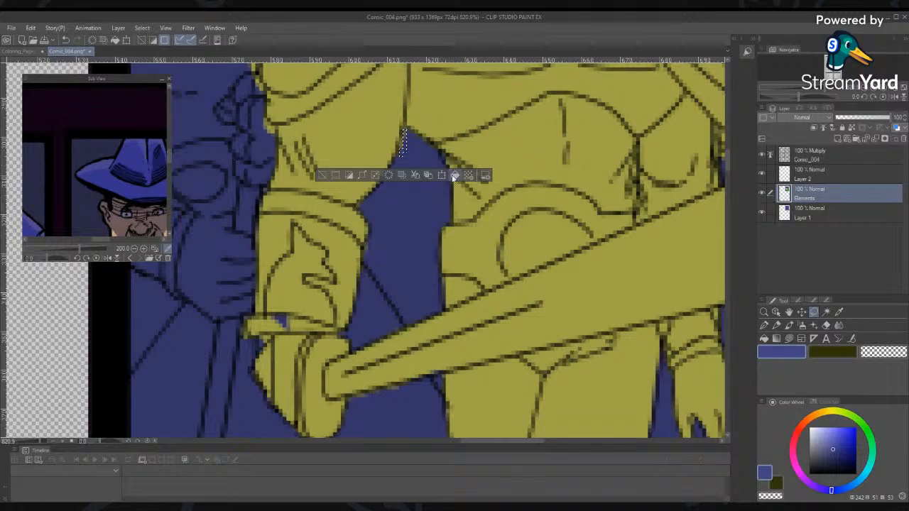
pyautogui.click(402, 208)
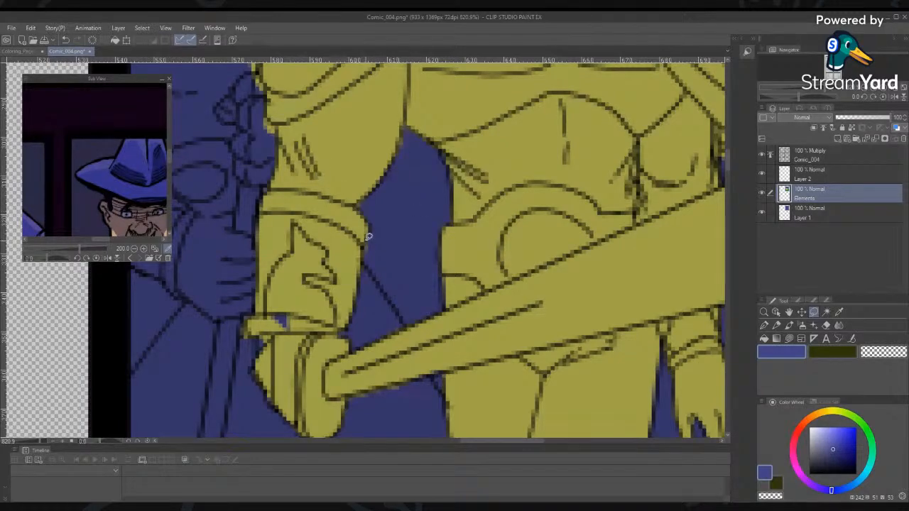
# Clean up the yellow edges beside the gauntlet, beneath the sword and around the gripping hand with blue-filled lasso selections
pyautogui.moveTo(368, 237); pyautogui.dragTo(384, 220)
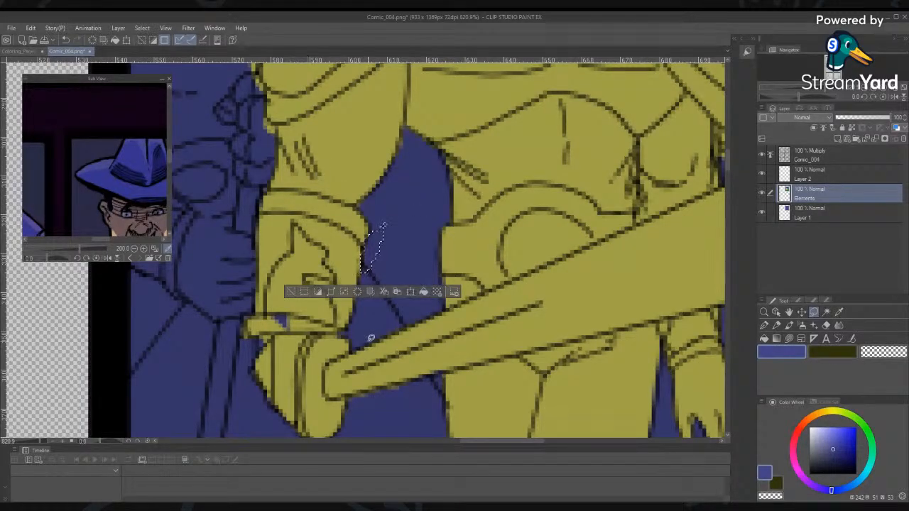
pyautogui.moveTo(407, 379)
pyautogui.mouseDown()
pyautogui.moveTo(358, 393)
pyautogui.moveTo(414, 393)
pyautogui.mouseUp()
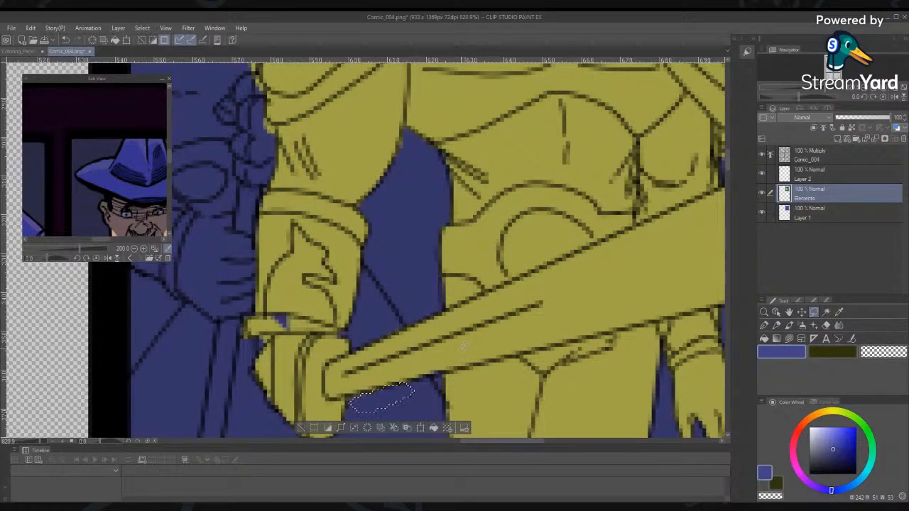
pyautogui.moveTo(464, 349); pyautogui.dragTo(508, 204)
pyautogui.hotkey('ctrl', 'd')
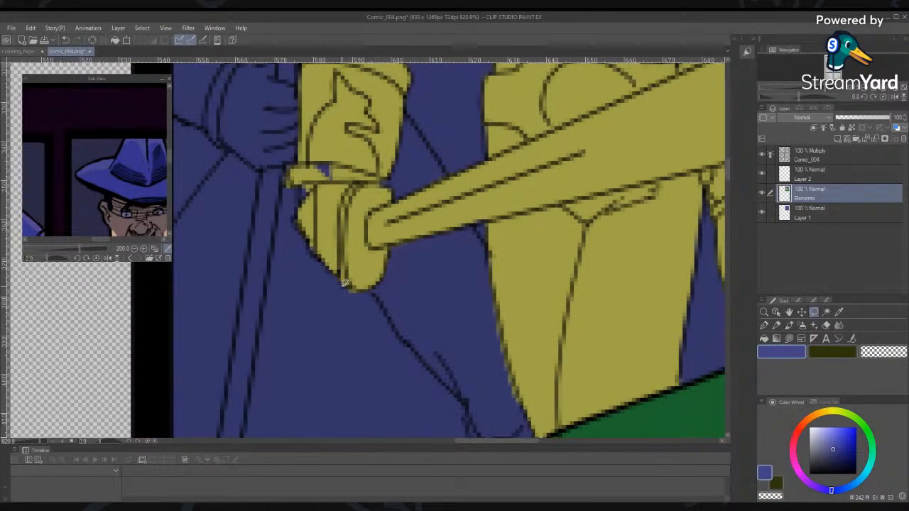
pyautogui.moveTo(359, 300); pyautogui.dragTo(363, 296)
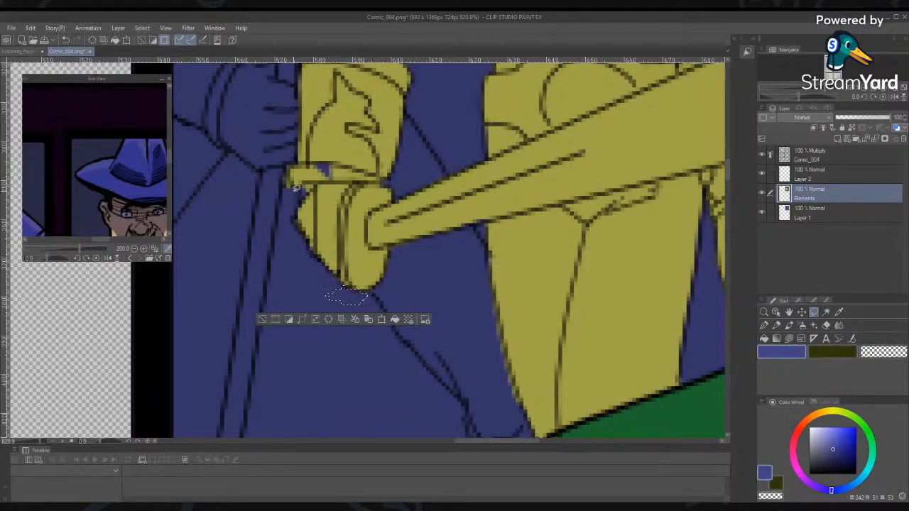
pyautogui.moveTo(294, 187); pyautogui.dragTo(289, 190)
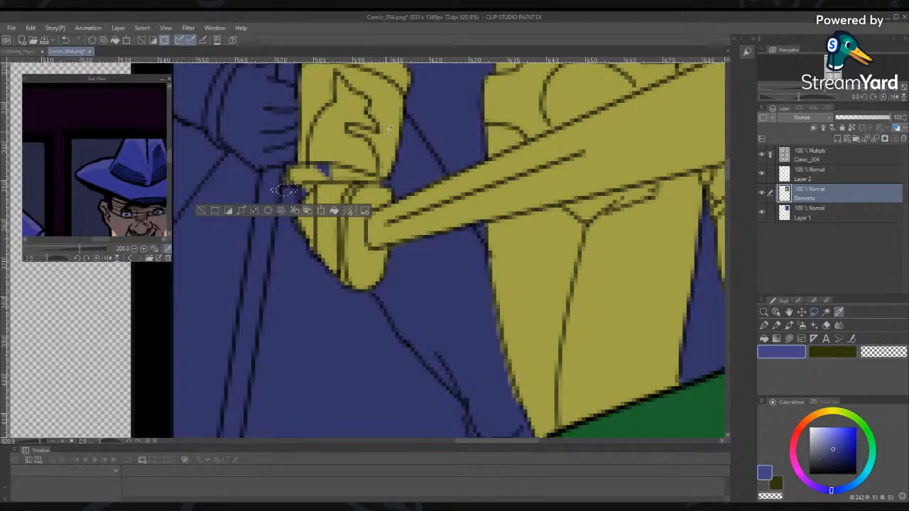
# Sample the soldier's yellow and fill the small blue gap at the gauntlet's lower edge
pyautogui.keyDown('alt'); pyautogui.click(343, 171); pyautogui.keyUp('alt')
pyautogui.moveTo(332, 151)
pyautogui.mouseDown()
pyautogui.moveTo(309, 171)
pyautogui.moveTo(325, 145)
pyautogui.mouseUp()
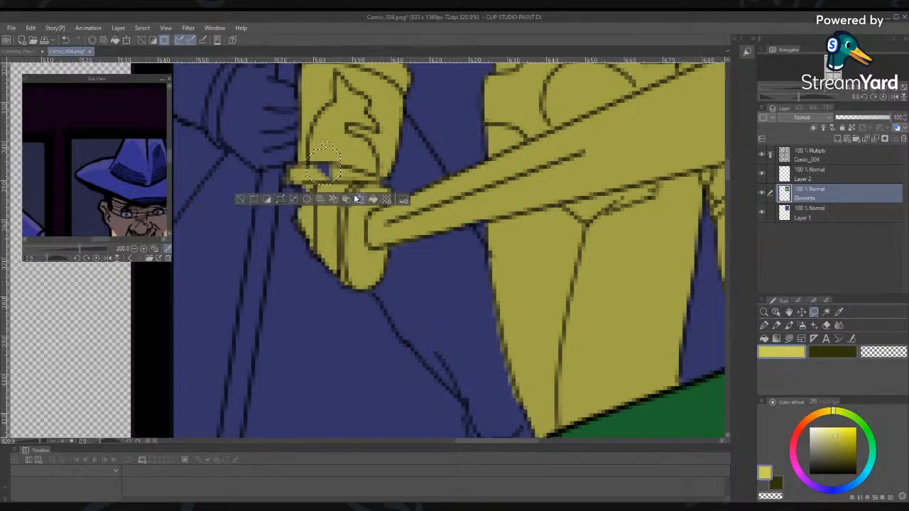
pyautogui.click(374, 200)
# Fill the yellow overspill along the outer and inner edges of the middle soldier's arm near the elbow with the background blue
pyautogui.moveTo(395, 159)
pyautogui.mouseDown()
pyautogui.moveTo(375, 373)
pyautogui.moveTo(362, 253)
pyautogui.mouseUp()
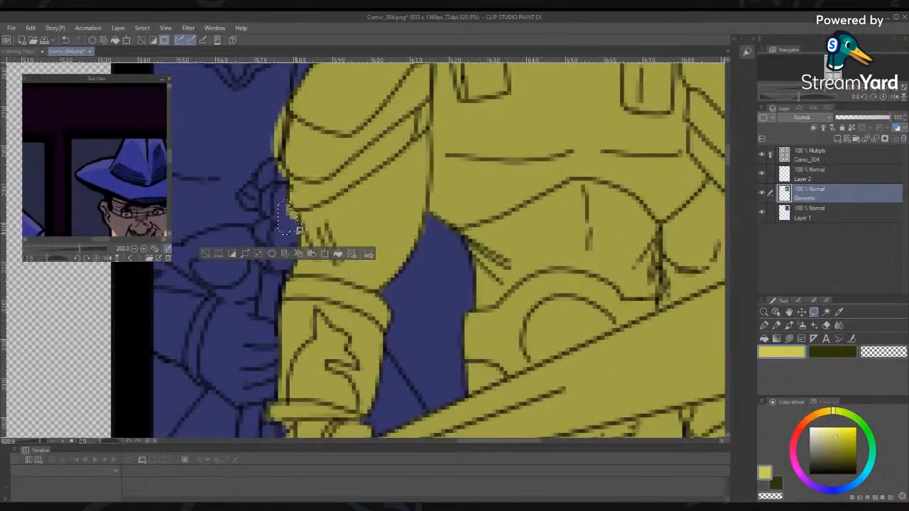
pyautogui.keyDown('alt'); pyautogui.click(448, 255); pyautogui.keyUp('alt')
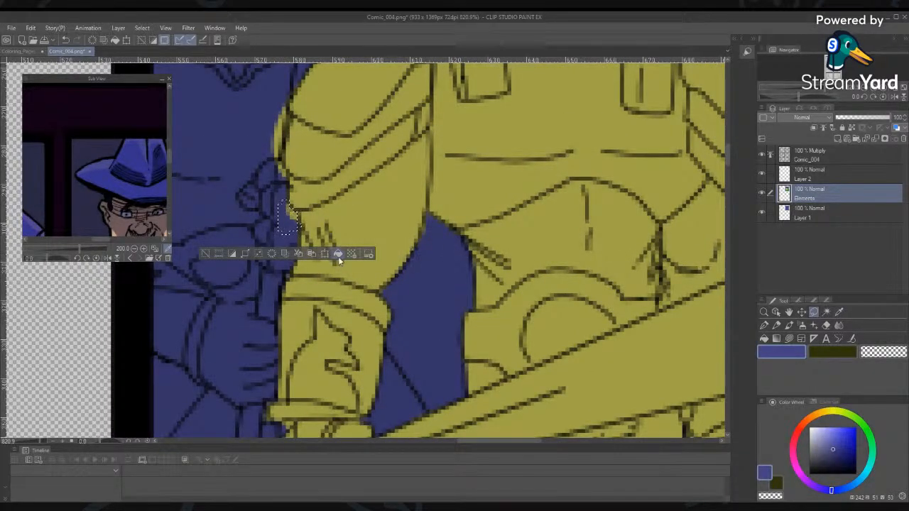
pyautogui.moveTo(424, 217); pyautogui.dragTo(419, 256)
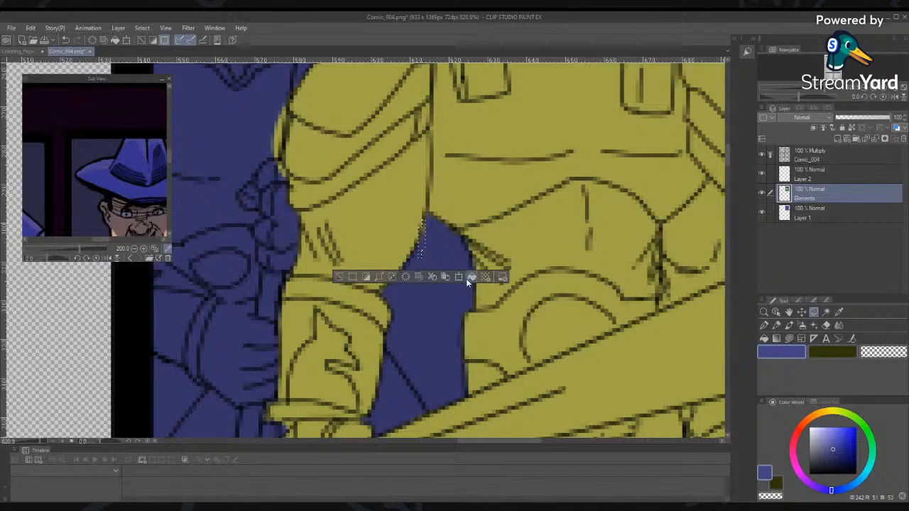
pyautogui.click(440, 312)
# Trim the yellow outside the middle soldier's upper arm and shoulder armour with blue-filled lasso selections
pyautogui.moveTo(289, 175); pyautogui.dragTo(287, 163)
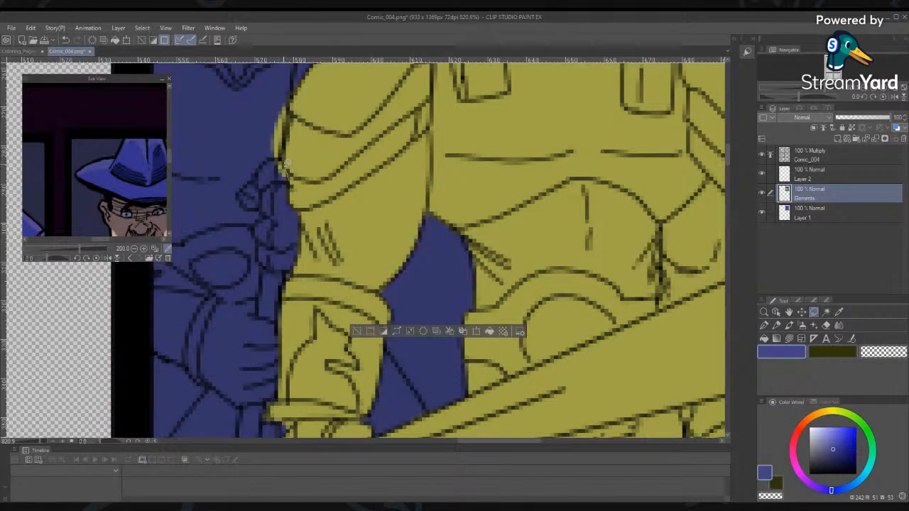
pyautogui.moveTo(290, 115); pyautogui.dragTo(266, 189)
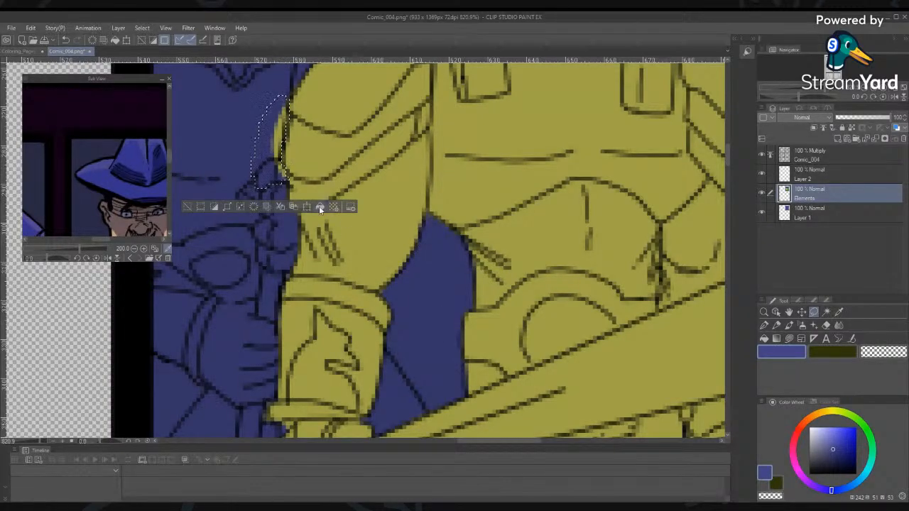
pyautogui.moveTo(304, 71)
pyautogui.mouseDown()
pyautogui.moveTo(350, 325)
pyautogui.moveTo(404, 268)
pyautogui.moveTo(364, 301)
pyautogui.mouseUp()
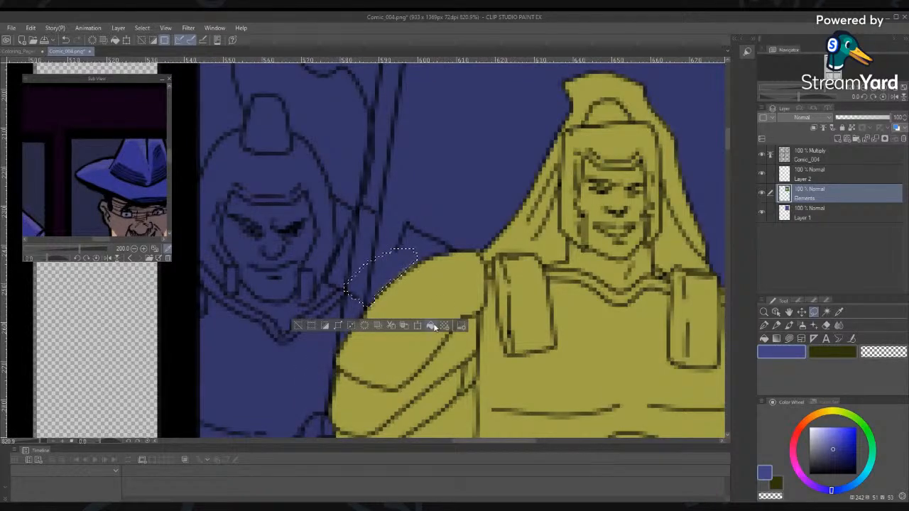
pyautogui.hotkey('ctrl', 'd')
pyautogui.moveTo(401, 276)
pyautogui.mouseDown()
pyautogui.moveTo(452, 252)
pyautogui.moveTo(424, 232)
pyautogui.mouseUp()
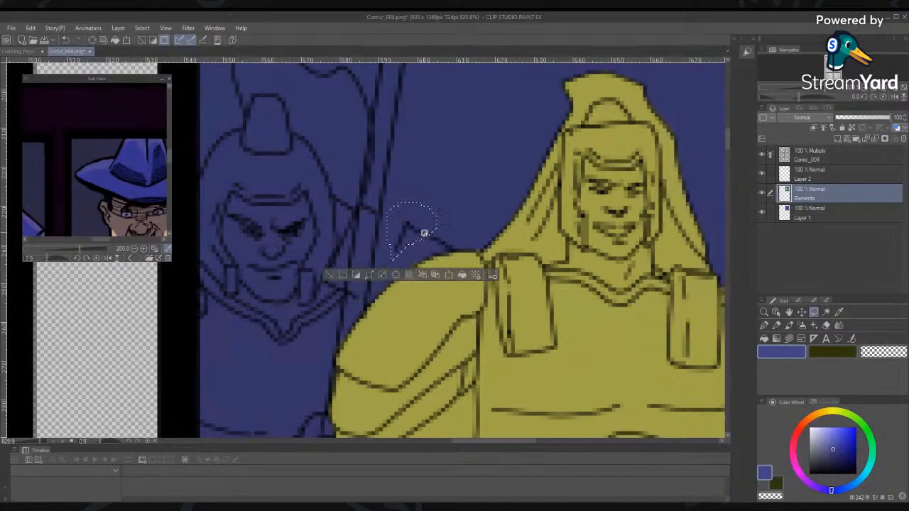
pyautogui.hotkey('ctrl', 'd')
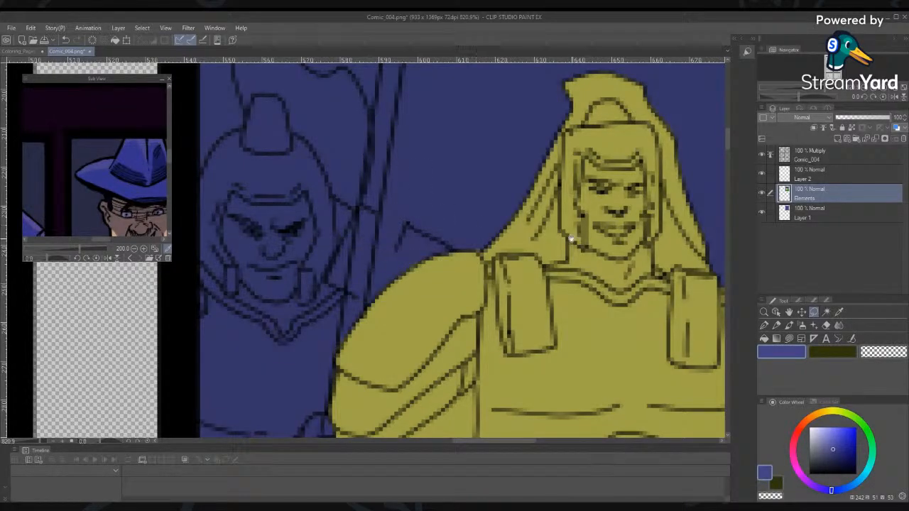
# Clean up the yellow along the outer edge of the middle soldier's leg below the sword with blue-filled lasso selections
pyautogui.scroll(-5, 575, 240)
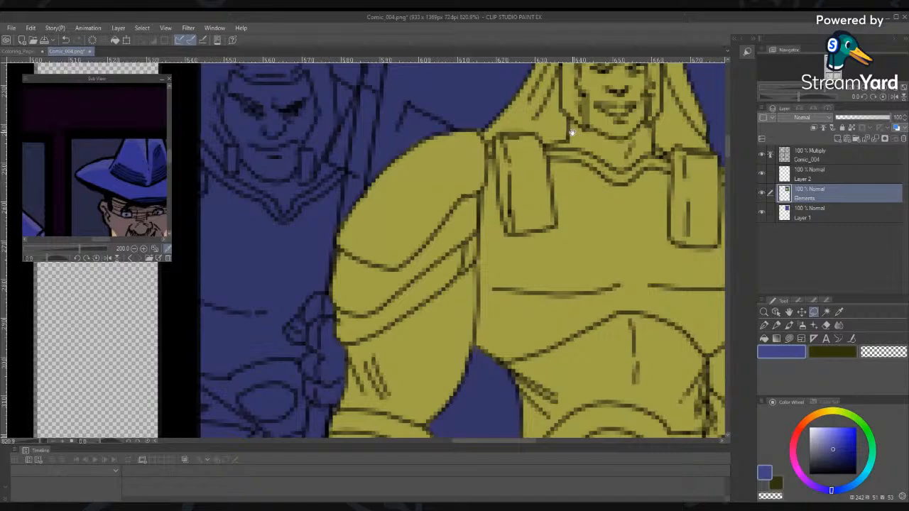
pyautogui.moveTo(571, 133); pyautogui.dragTo(657, 52)
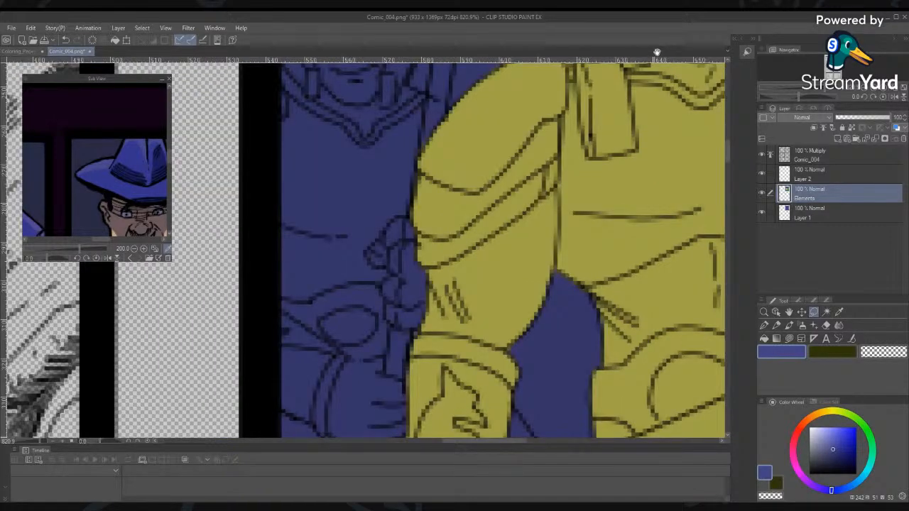
pyautogui.moveTo(656, 51)
pyautogui.mouseDown()
pyautogui.moveTo(426, 273)
pyautogui.moveTo(442, 373)
pyautogui.moveTo(411, 271)
pyautogui.mouseUp()
pyautogui.click(476, 402)
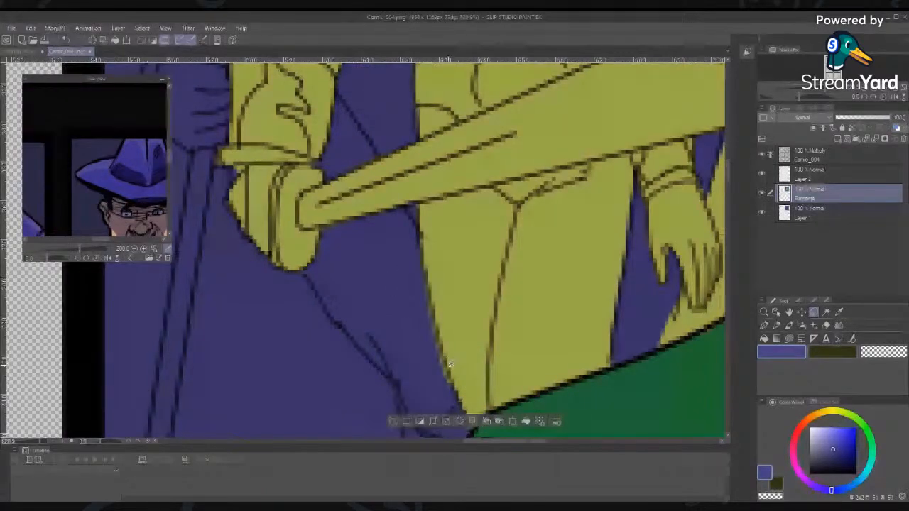
pyautogui.moveTo(413, 260)
pyautogui.mouseDown()
pyautogui.moveTo(435, 326)
pyautogui.moveTo(410, 264)
pyautogui.mouseUp()
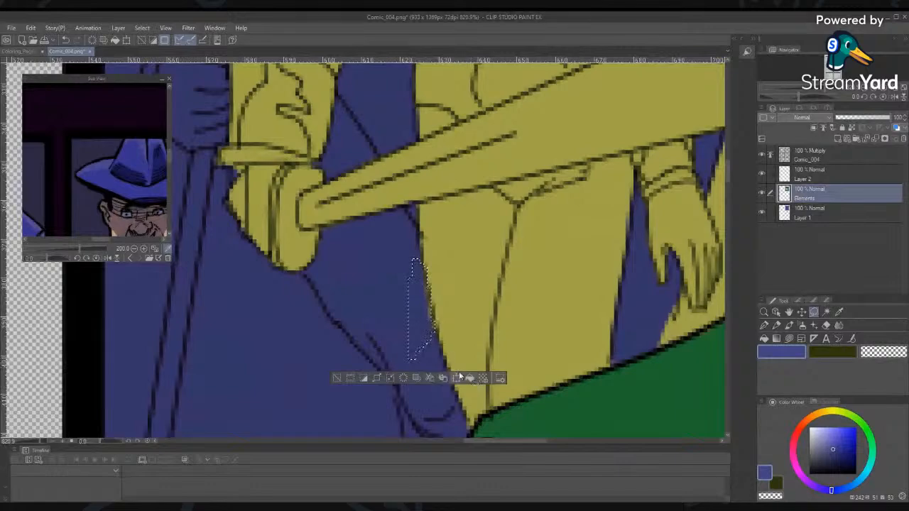
pyautogui.click(398, 312)
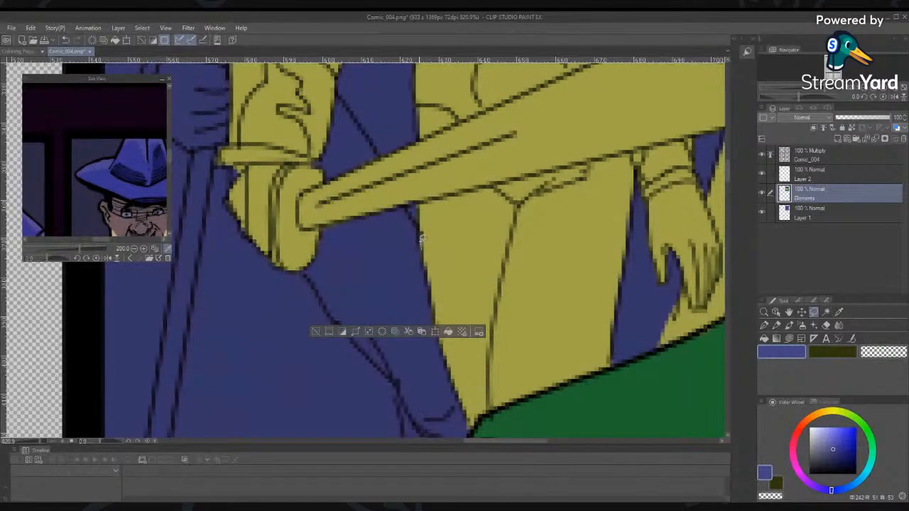
pyautogui.moveTo(421, 239); pyautogui.dragTo(412, 268)
pyautogui.click(445, 395)
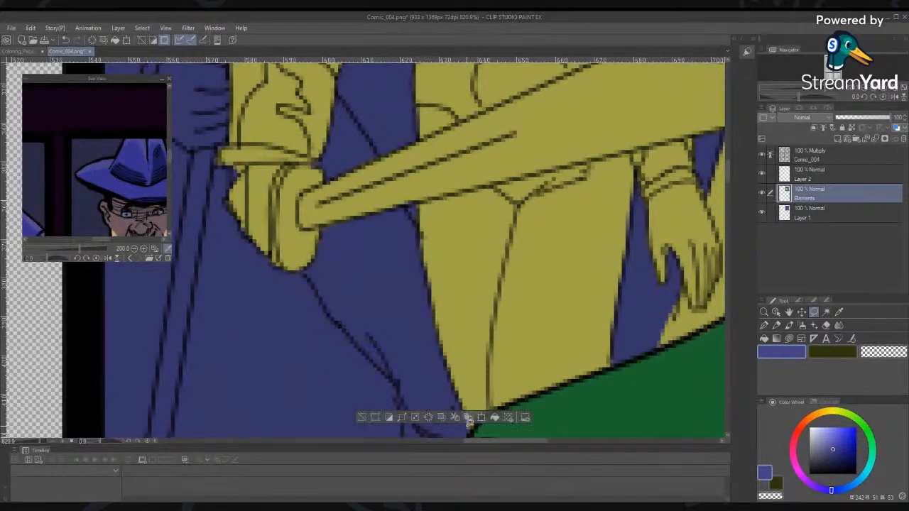
pyautogui.click(514, 346)
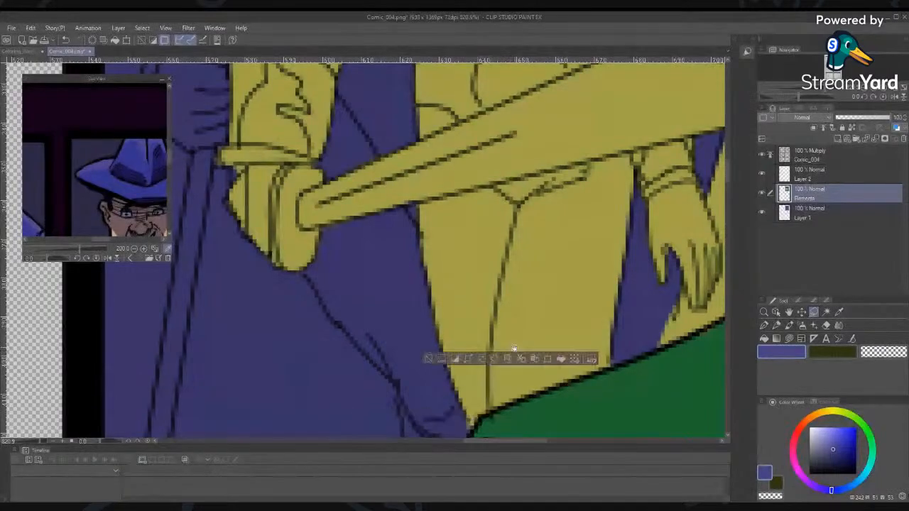
# Fill the overspill at the leg's lower tip beside the green shape with the background blue and clear the selection
pyautogui.moveTo(525, 319); pyautogui.dragTo(546, 189)
pyautogui.click(376, 331)
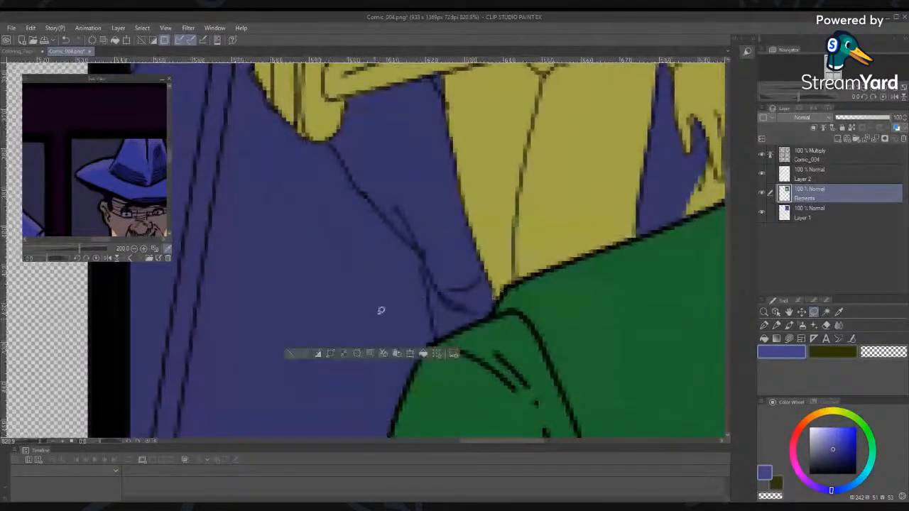
pyautogui.moveTo(495, 289)
pyautogui.mouseDown()
pyautogui.moveTo(464, 267)
pyautogui.moveTo(492, 282)
pyautogui.mouseUp()
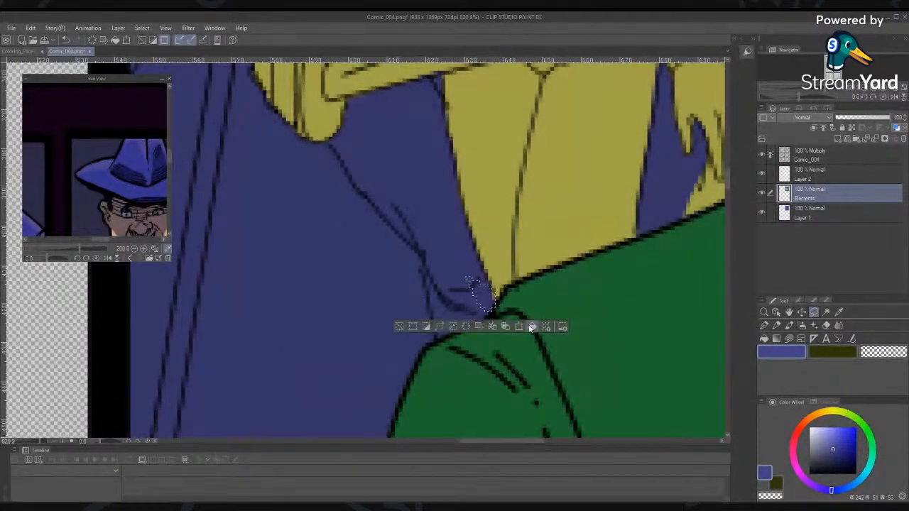
pyautogui.click(533, 327)
pyautogui.click(400, 327)
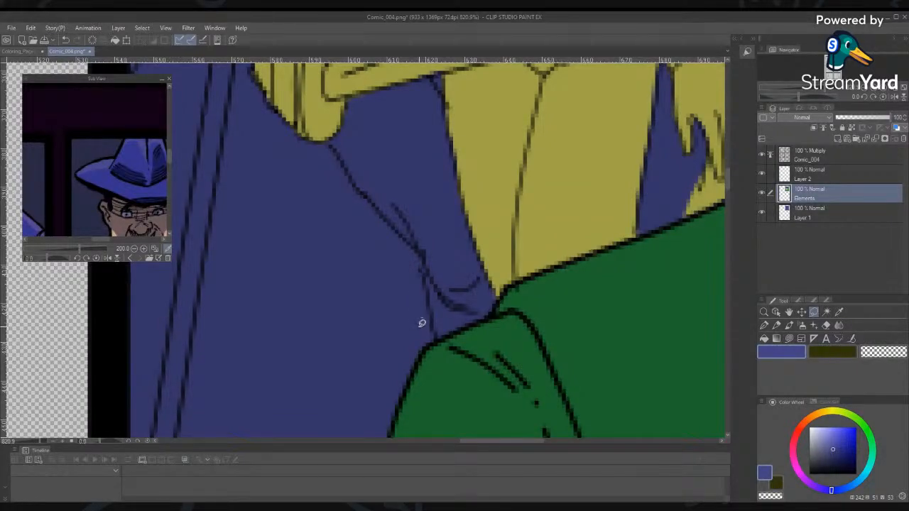
# Switch to the Selection pen and brush a selection over the middle soldier's head, chest and shoulder
pyautogui.moveTo(458, 311)
pyautogui.mouseDown()
pyautogui.moveTo(405, 274)
pyautogui.moveTo(457, 313)
pyautogui.moveTo(458, 300)
pyautogui.moveTo(473, 435)
pyautogui.mouseUp()
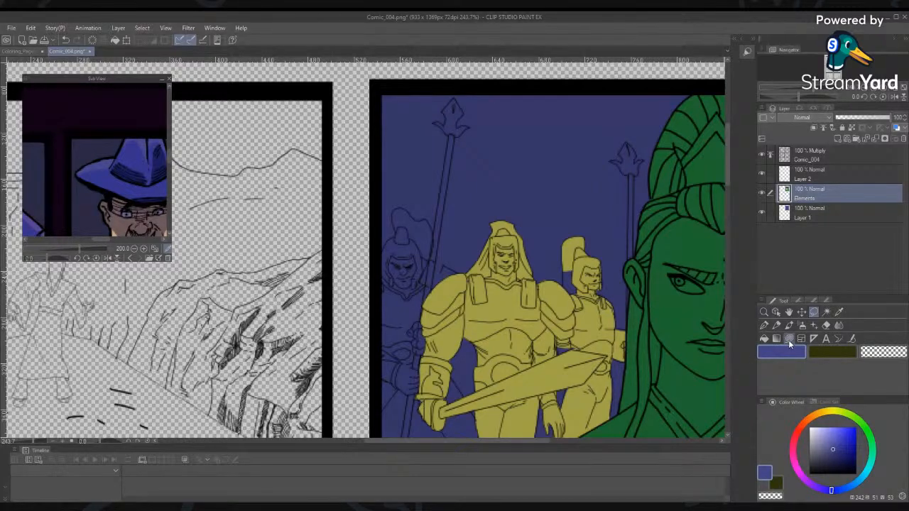
pyautogui.click(815, 311)
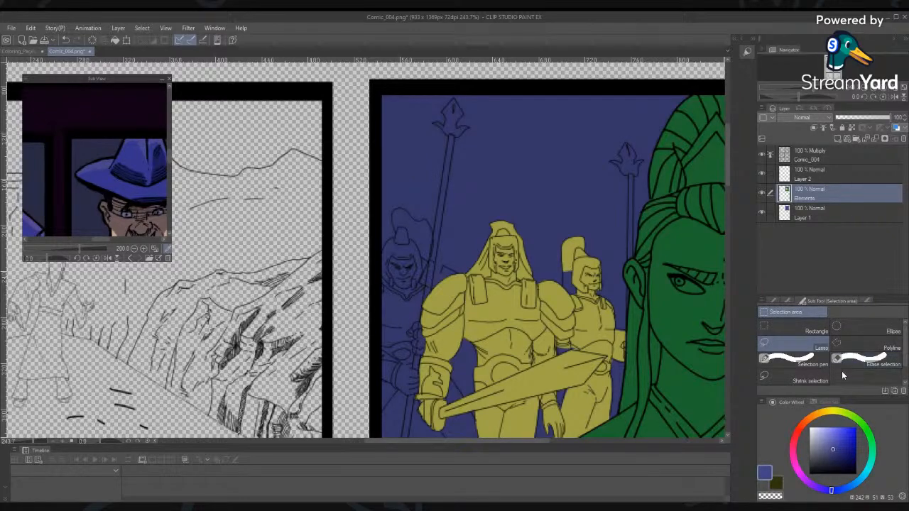
pyautogui.click(786, 364)
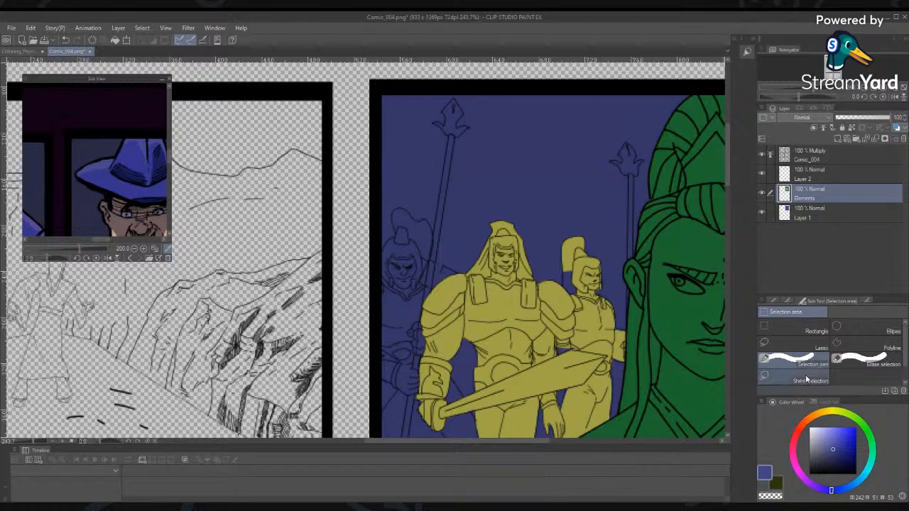
pyautogui.click(774, 301)
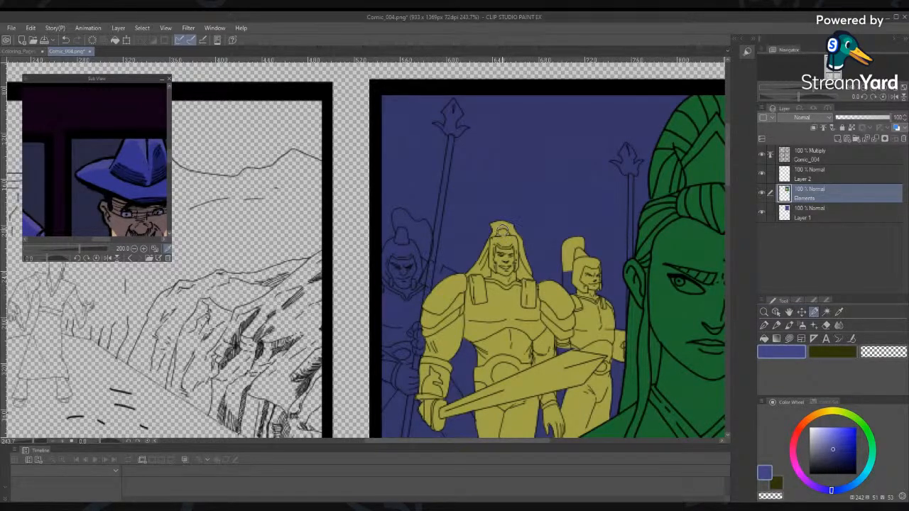
pyautogui.moveTo(503, 230); pyautogui.dragTo(499, 313)
pyautogui.moveTo(511, 266)
pyautogui.mouseDown()
pyautogui.moveTo(539, 306)
pyautogui.moveTo(554, 294)
pyautogui.moveTo(558, 301)
pyautogui.moveTo(522, 332)
pyautogui.moveTo(524, 343)
pyautogui.mouseUp()
pyautogui.moveTo(524, 287)
pyautogui.mouseDown()
pyautogui.moveTo(525, 344)
pyautogui.moveTo(507, 358)
pyautogui.mouseUp()
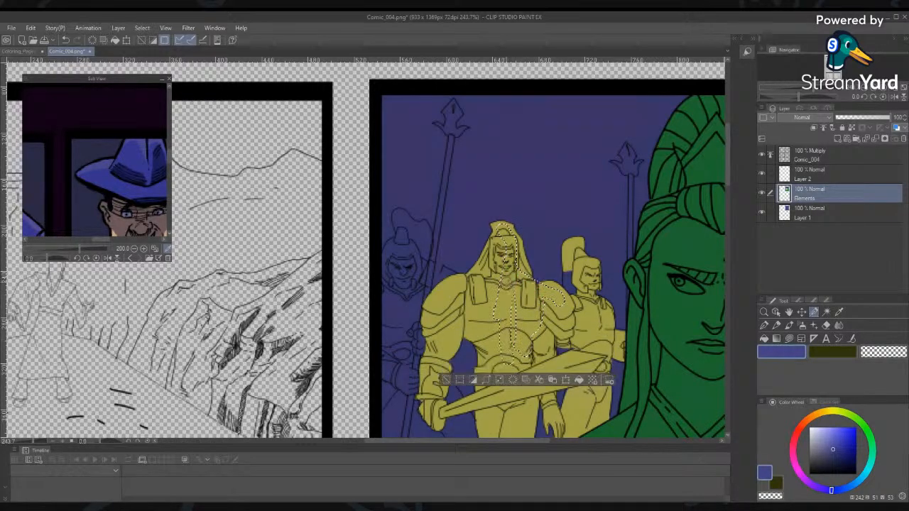
# Extend the Selection pen selection across the middle soldier's torso and opposite shoulder armour, and clear the whole selection
pyautogui.moveTo(506, 281); pyautogui.dragTo(511, 347)
pyautogui.moveTo(503, 239); pyautogui.dragTo(489, 329)
pyautogui.moveTo(497, 254); pyautogui.dragTo(458, 323)
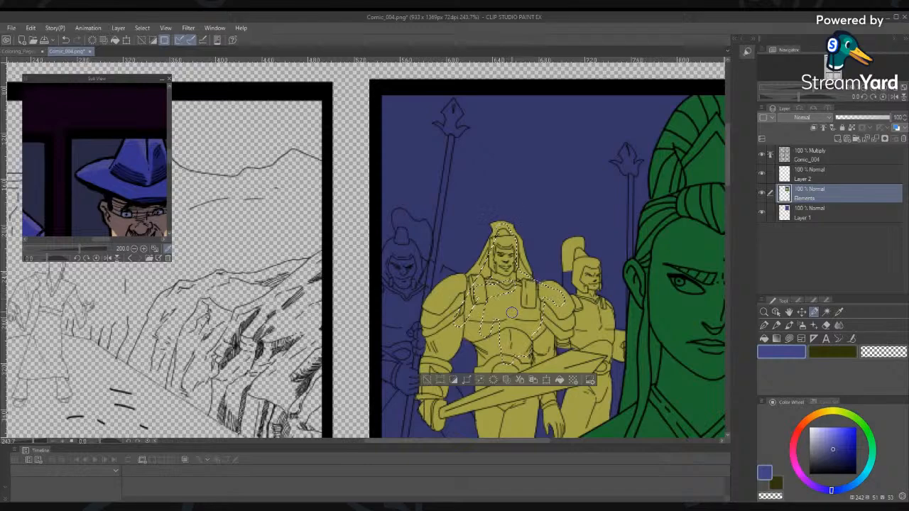
pyautogui.moveTo(517, 322); pyautogui.dragTo(487, 331)
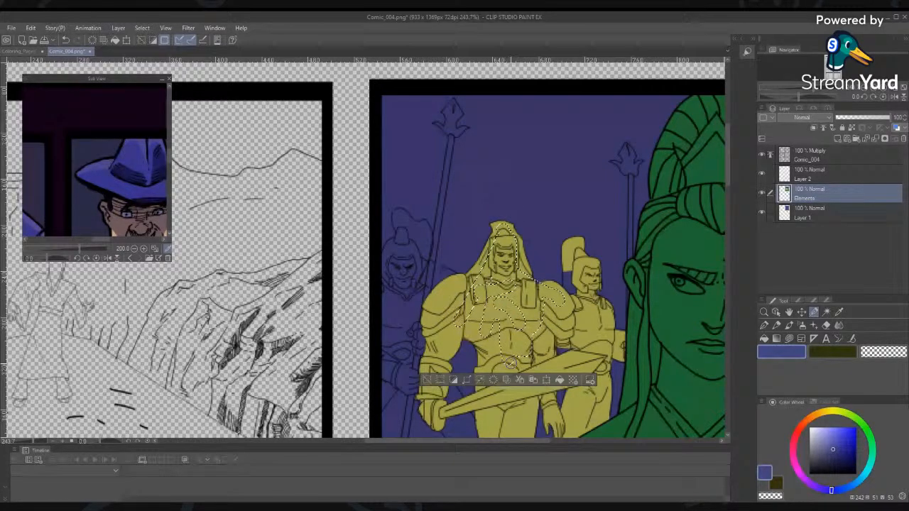
pyautogui.moveTo(485, 327); pyautogui.dragTo(494, 284)
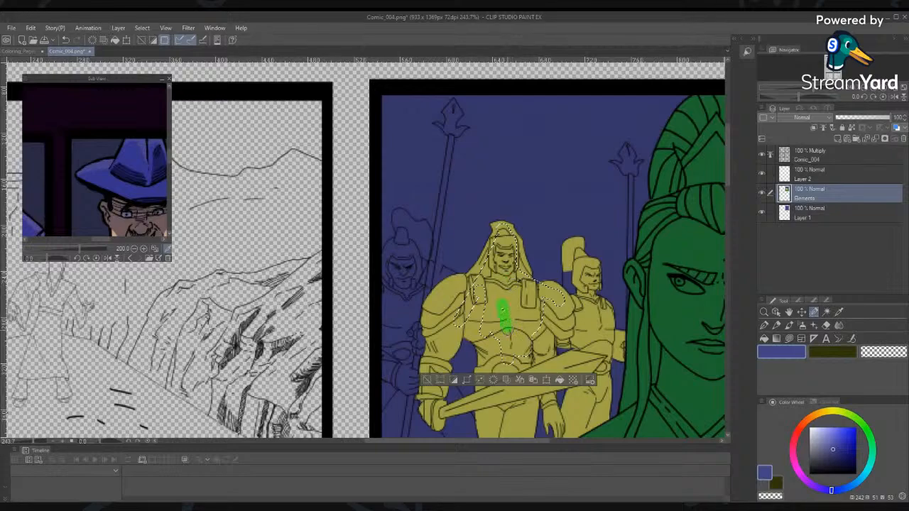
pyautogui.moveTo(470, 282); pyautogui.dragTo(426, 316)
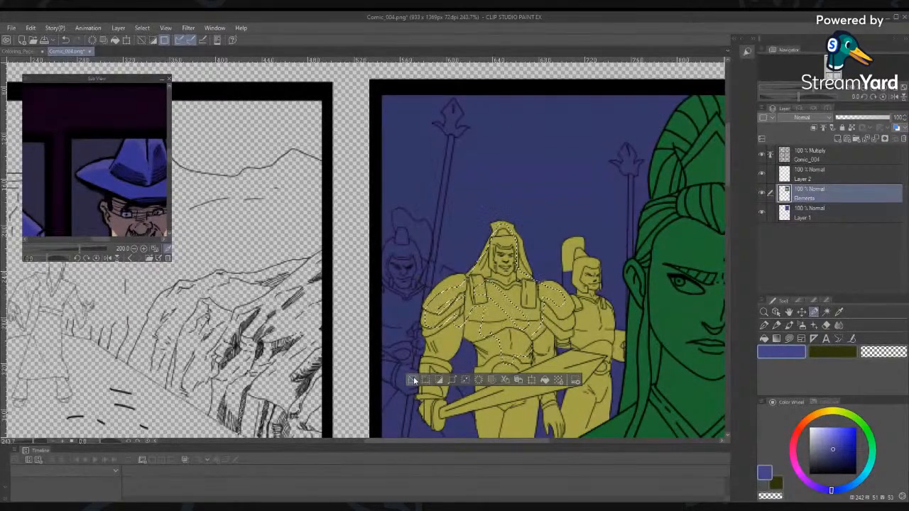
pyautogui.hotkey('ctrl', 'd')
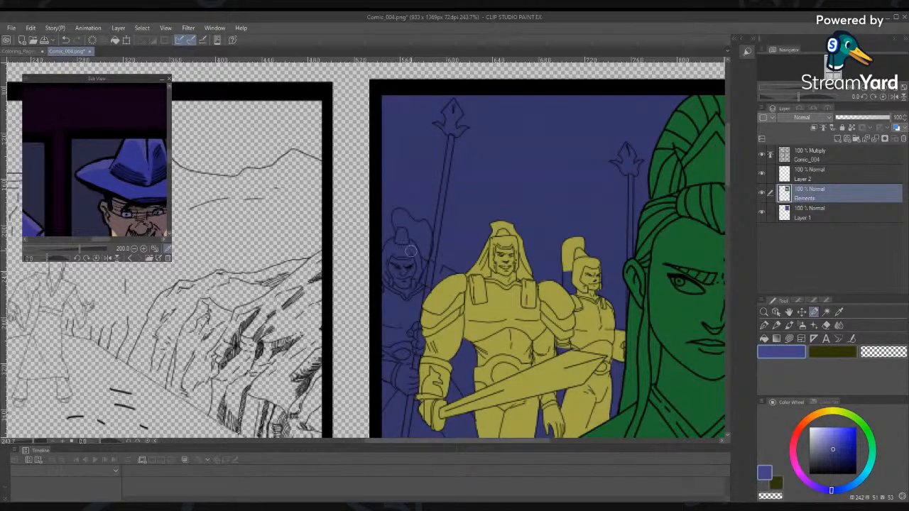
# Brush a Selection pen selection over the front of the leftmost soldier's plume, his helmet and his brow
pyautogui.press('/')
pyautogui.click(406, 233)
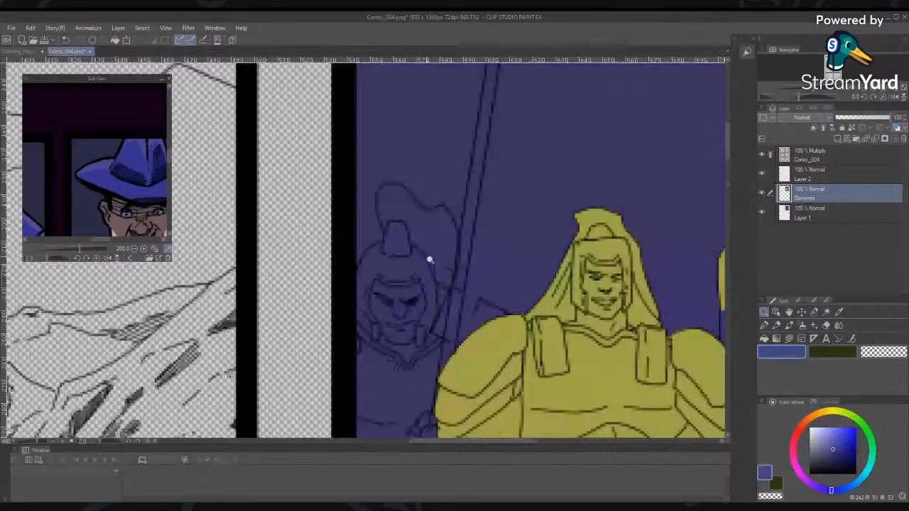
pyautogui.click(428, 258)
pyautogui.moveTo(380, 218)
pyautogui.mouseDown()
pyautogui.moveTo(372, 163)
pyautogui.moveTo(384, 151)
pyautogui.moveTo(429, 200)
pyautogui.moveTo(436, 223)
pyautogui.moveTo(423, 316)
pyautogui.mouseUp()
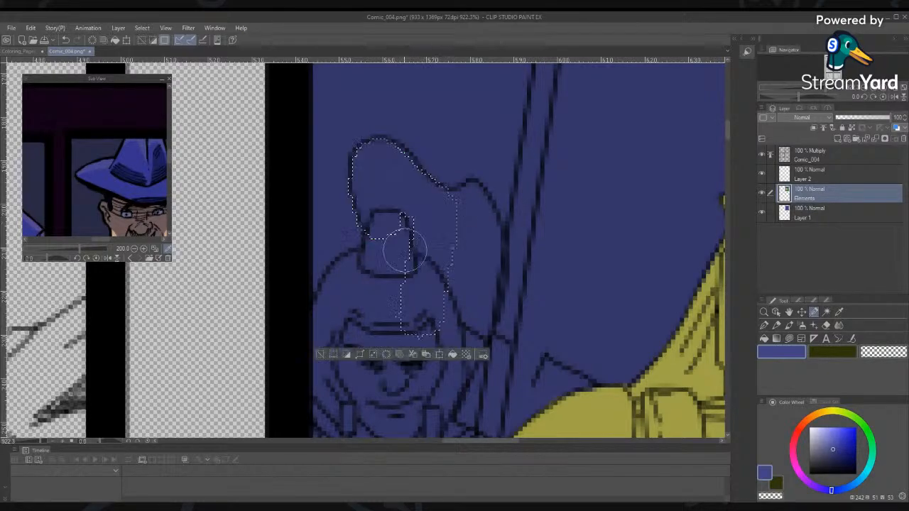
pyautogui.moveTo(406, 204); pyautogui.dragTo(418, 340)
pyautogui.moveTo(386, 236)
pyautogui.mouseDown()
pyautogui.moveTo(388, 248)
pyautogui.moveTo(381, 237)
pyautogui.moveTo(338, 306)
pyautogui.moveTo(329, 370)
pyautogui.moveTo(324, 328)
pyautogui.moveTo(381, 299)
pyautogui.mouseUp()
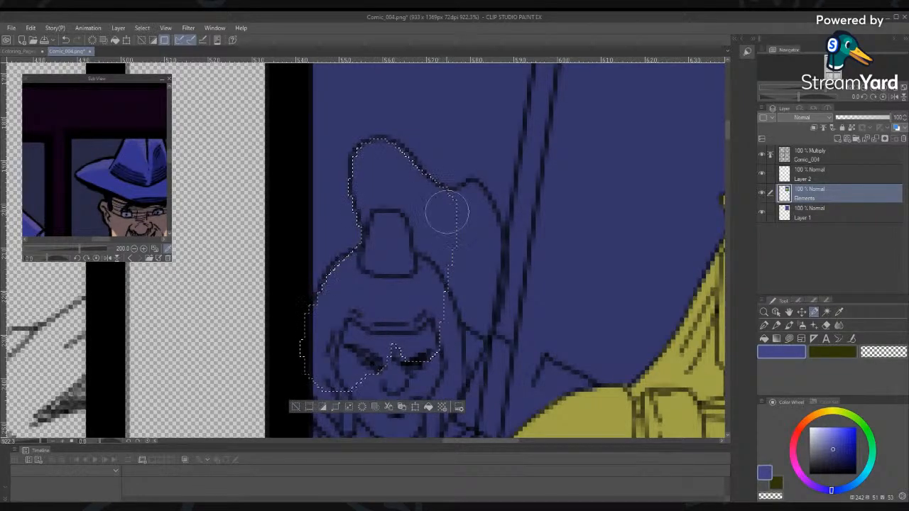
# Extend the selection over the back of the leftmost soldier's plume, one side of his face and the cape beside the yellow shoulder
pyautogui.moveTo(447, 211)
pyautogui.mouseDown()
pyautogui.moveTo(474, 212)
pyautogui.moveTo(493, 308)
pyautogui.moveTo(454, 365)
pyautogui.moveTo(462, 138)
pyautogui.mouseUp()
pyautogui.moveTo(436, 107)
pyautogui.mouseDown()
pyautogui.moveTo(400, 333)
pyautogui.moveTo(408, 372)
pyautogui.mouseUp()
pyautogui.moveTo(430, 318)
pyautogui.mouseDown()
pyautogui.moveTo(482, 231)
pyautogui.moveTo(482, 142)
pyautogui.mouseUp()
pyautogui.moveTo(440, 245); pyautogui.dragTo(488, 155)
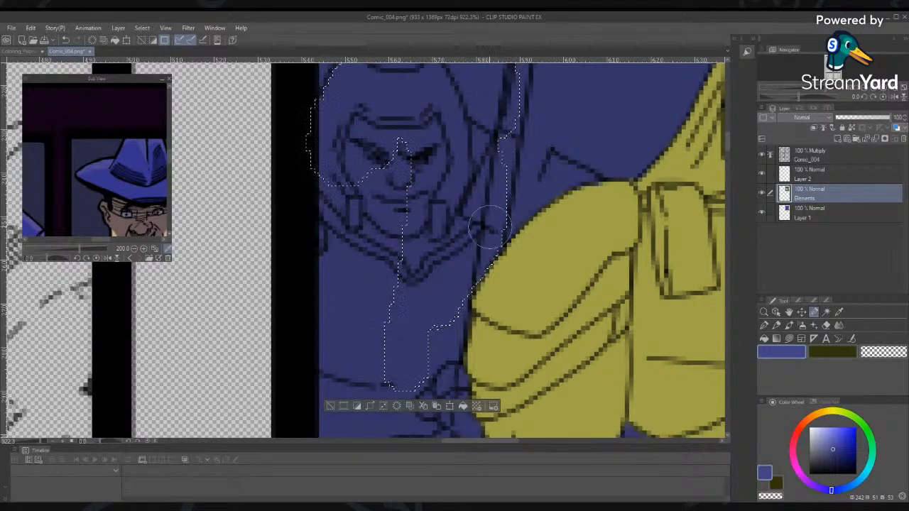
pyautogui.moveTo(482, 231)
pyautogui.mouseDown()
pyautogui.moveTo(523, 199)
pyautogui.moveTo(536, 151)
pyautogui.mouseUp()
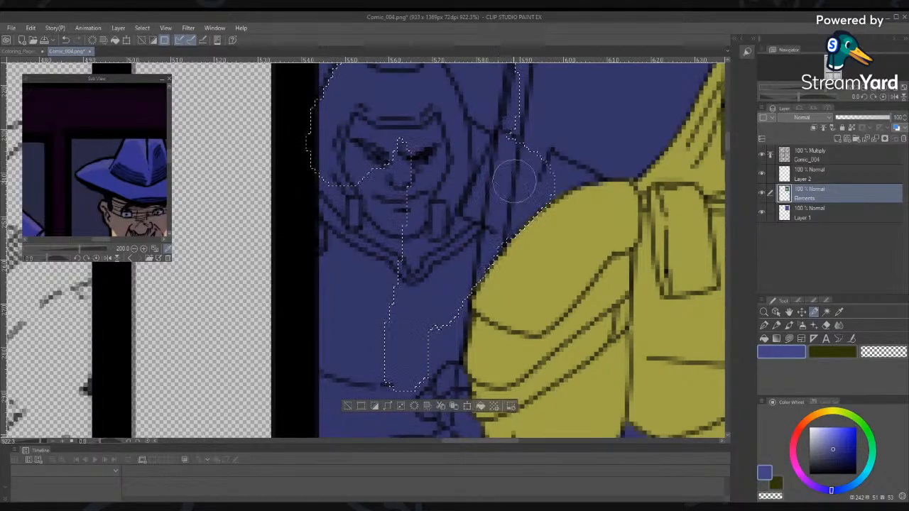
# Add the rest of the leftmost soldier's face, his chest and his arm to the selection, reaching the panel border
pyautogui.moveTo(407, 122); pyautogui.dragTo(375, 346)
pyautogui.moveTo(368, 151)
pyautogui.mouseDown()
pyautogui.moveTo(355, 366)
pyautogui.moveTo(331, 276)
pyautogui.moveTo(329, 362)
pyautogui.mouseUp()
pyautogui.click(321, 335)
pyautogui.moveTo(320, 151); pyautogui.dragTo(322, 379)
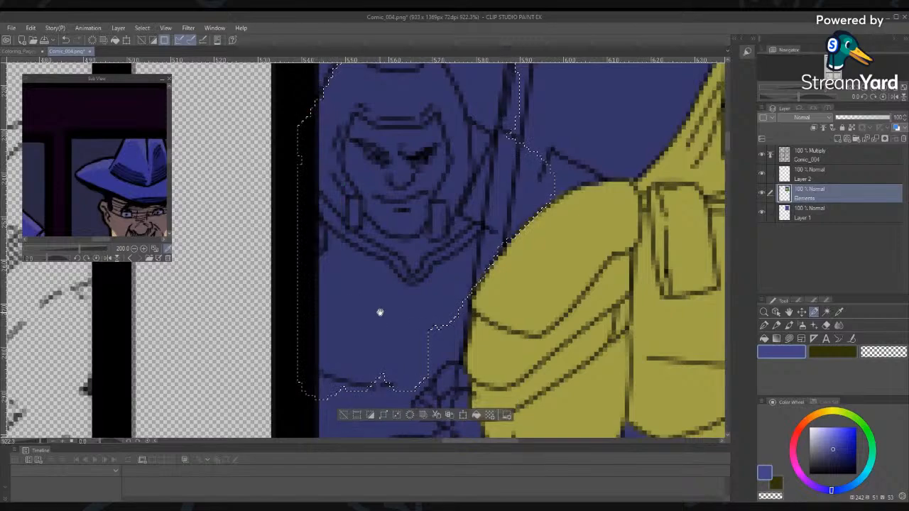
pyautogui.moveTo(363, 337)
pyautogui.mouseDown()
pyautogui.moveTo(380, 138)
pyautogui.moveTo(328, 285)
pyautogui.moveTo(352, 373)
pyautogui.moveTo(426, 391)
pyautogui.moveTo(452, 364)
pyautogui.moveTo(477, 223)
pyautogui.moveTo(465, 117)
pyautogui.moveTo(449, 246)
pyautogui.moveTo(456, 355)
pyautogui.mouseUp()
pyautogui.moveTo(425, 148)
pyautogui.mouseDown()
pyautogui.moveTo(425, 389)
pyautogui.moveTo(378, 314)
pyautogui.moveTo(390, 153)
pyautogui.moveTo(371, 168)
pyautogui.moveTo(350, 328)
pyautogui.moveTo(358, 354)
pyautogui.mouseUp()
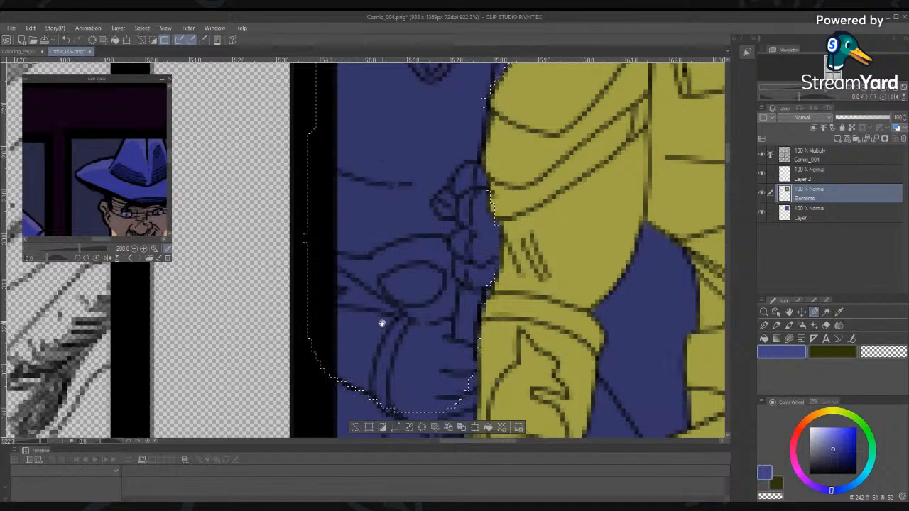
# Extend the selection over the leftmost soldier's lower sleeve and fist, following the line art beside the yellow gauntlet
pyautogui.moveTo(384, 325); pyautogui.dragTo(384, 135)
pyautogui.moveTo(335, 169)
pyautogui.mouseDown()
pyautogui.moveTo(340, 192)
pyautogui.moveTo(321, 289)
pyautogui.moveTo(372, 213)
pyautogui.mouseUp()
pyautogui.moveTo(342, 256)
pyautogui.mouseDown()
pyautogui.moveTo(380, 214)
pyautogui.moveTo(411, 206)
pyautogui.moveTo(451, 221)
pyautogui.mouseUp()
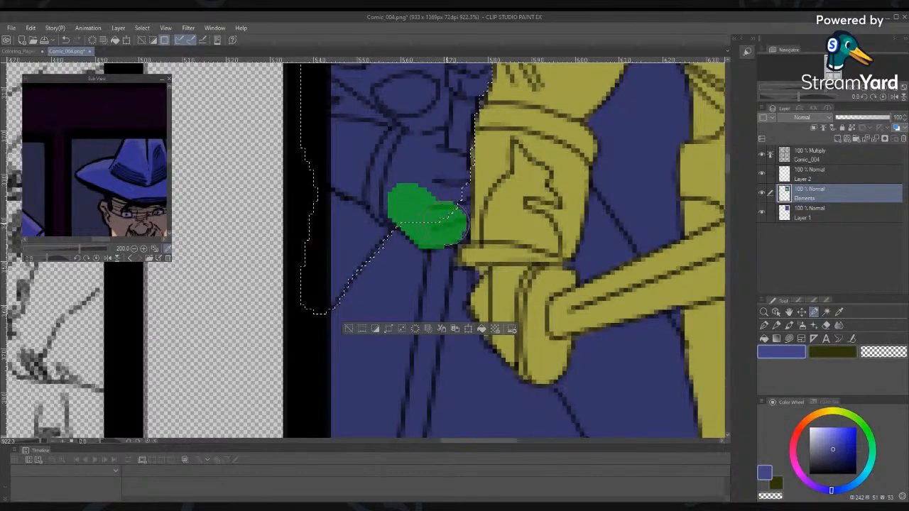
pyautogui.moveTo(446, 163); pyautogui.dragTo(445, 164)
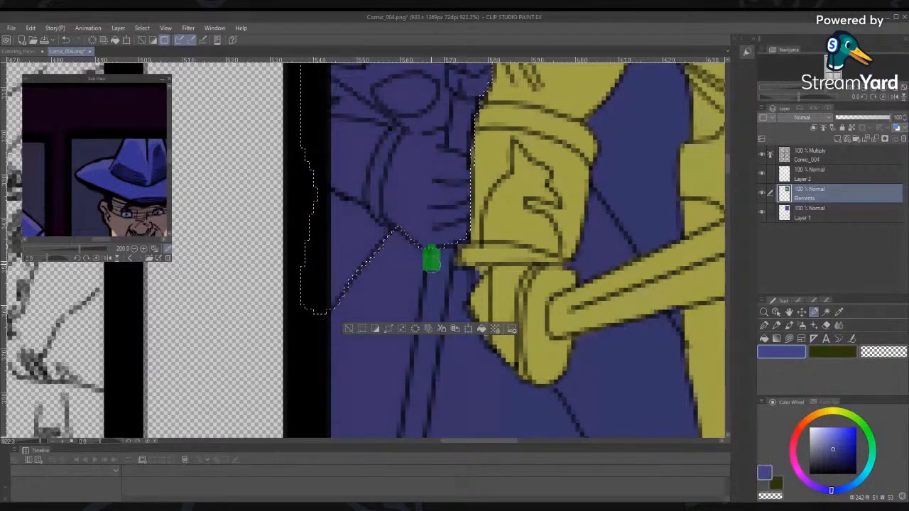
# Brush the selection down the spear shaft below the leftmost soldier's fist, keeping between its two outlines
pyautogui.moveTo(431, 259); pyautogui.dragTo(437, 295)
pyautogui.moveTo(444, 247); pyautogui.dragTo(425, 307)
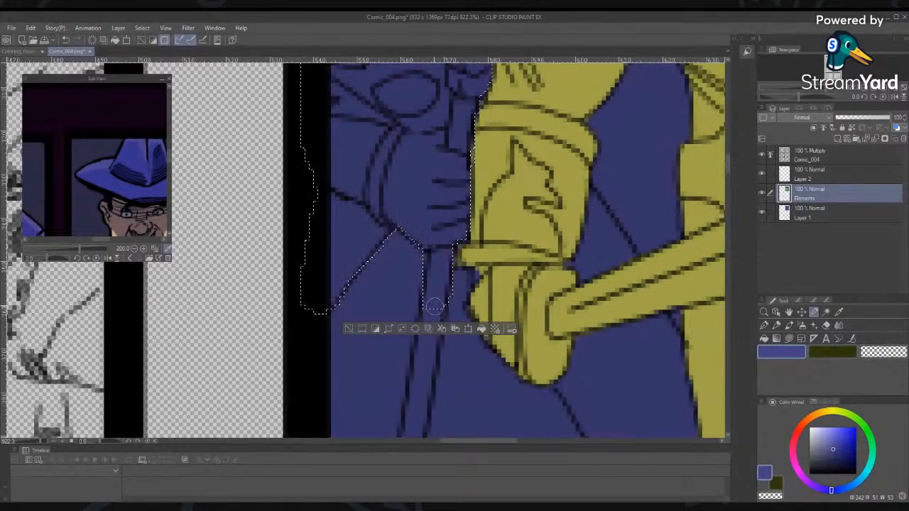
pyautogui.moveTo(440, 306)
pyautogui.mouseDown()
pyautogui.moveTo(456, 179)
pyautogui.moveTo(452, 195)
pyautogui.mouseUp()
pyautogui.moveTo(489, 395); pyautogui.dragTo(539, 173)
pyautogui.moveTo(491, 419)
pyautogui.mouseDown()
pyautogui.moveTo(536, 244)
pyautogui.moveTo(501, 215)
pyautogui.mouseUp()
pyautogui.moveTo(572, 152); pyautogui.dragTo(541, 344)
pyautogui.moveTo(564, 176); pyautogui.dragTo(553, 355)
pyautogui.moveTo(524, 119); pyautogui.dragTo(502, 306)
pyautogui.moveTo(520, 215); pyautogui.dragTo(487, 353)
pyautogui.moveTo(503, 273)
pyautogui.mouseDown()
pyautogui.moveTo(481, 365)
pyautogui.moveTo(504, 308)
pyautogui.moveTo(516, 175)
pyautogui.mouseUp()
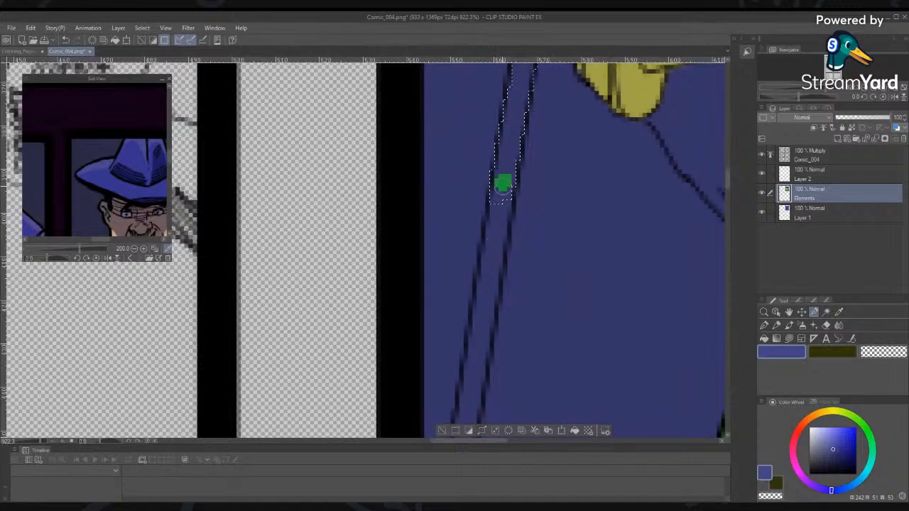
pyautogui.moveTo(489, 241); pyautogui.dragTo(475, 323)
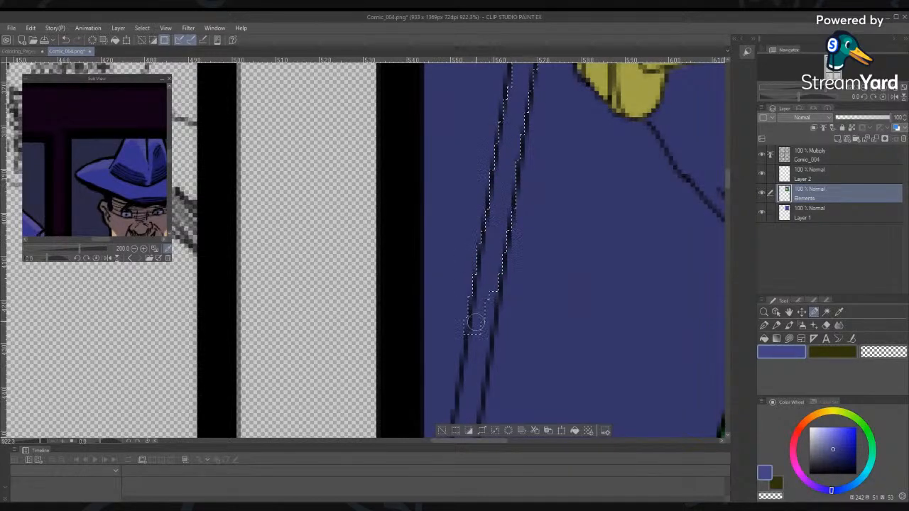
# Continue the selection along the lower spear shaft to the panel's bottom border, following both outlines closely
pyautogui.scroll(4, 526, 258)
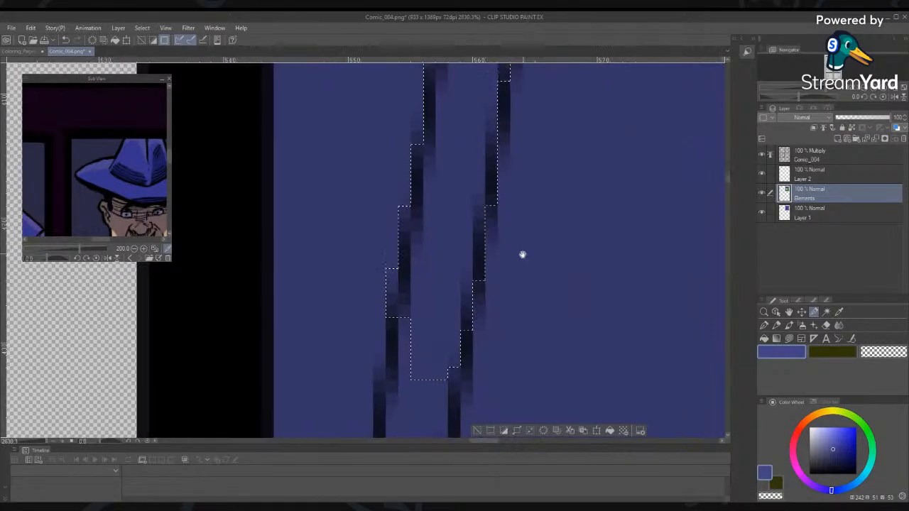
pyautogui.moveTo(426, 390)
pyautogui.mouseDown()
pyautogui.moveTo(476, 186)
pyautogui.moveTo(443, 229)
pyautogui.mouseUp()
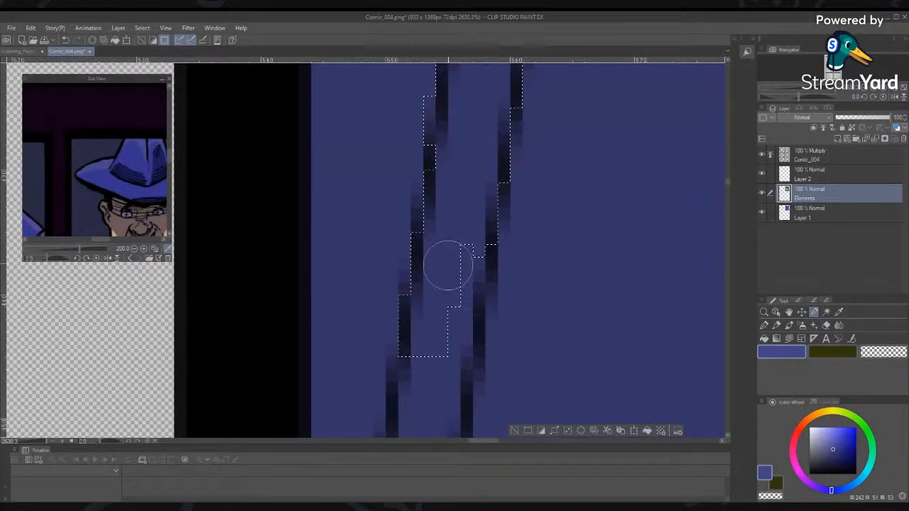
pyautogui.moveTo(450, 259); pyautogui.dragTo(435, 383)
pyautogui.moveTo(430, 342); pyautogui.dragTo(419, 414)
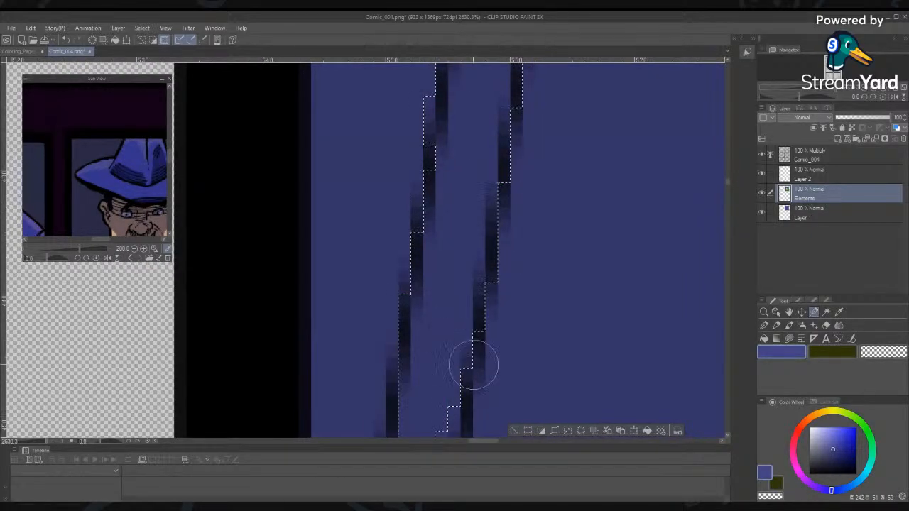
pyautogui.hotkey('ctrl', 'space')
pyautogui.moveTo(484, 365)
pyautogui.mouseDown()
pyautogui.moveTo(457, 337)
pyautogui.moveTo(512, 168)
pyautogui.moveTo(490, 228)
pyautogui.mouseUp()
pyautogui.moveTo(489, 172); pyautogui.dragTo(474, 262)
pyautogui.moveTo(485, 217); pyautogui.dragTo(465, 343)
pyautogui.moveTo(489, 258)
pyautogui.mouseDown()
pyautogui.moveTo(472, 352)
pyautogui.moveTo(460, 358)
pyautogui.mouseUp()
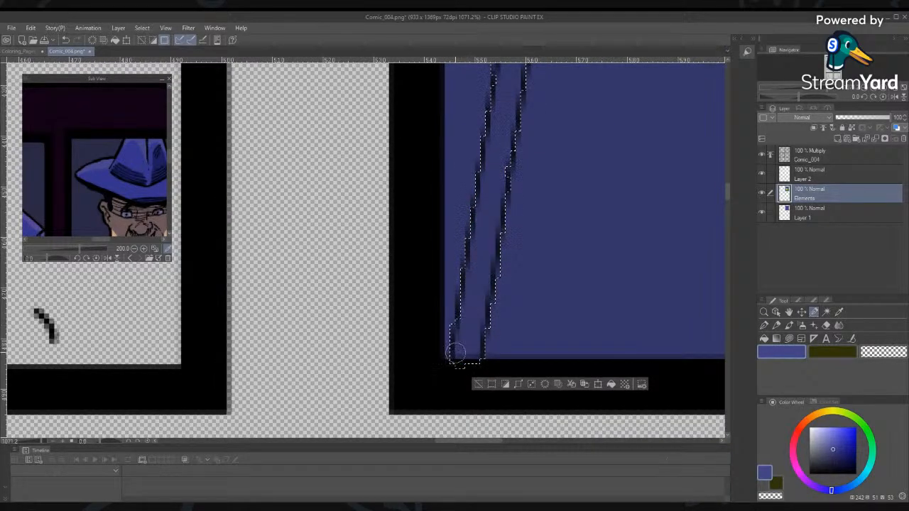
# Add the cape below the yellow gauntlet to the selection, following its outer line to the green shape and up the yellow leg
pyautogui.moveTo(521, 171)
pyautogui.mouseDown()
pyautogui.moveTo(506, 170)
pyautogui.moveTo(493, 342)
pyautogui.moveTo(389, 451)
pyautogui.mouseUp()
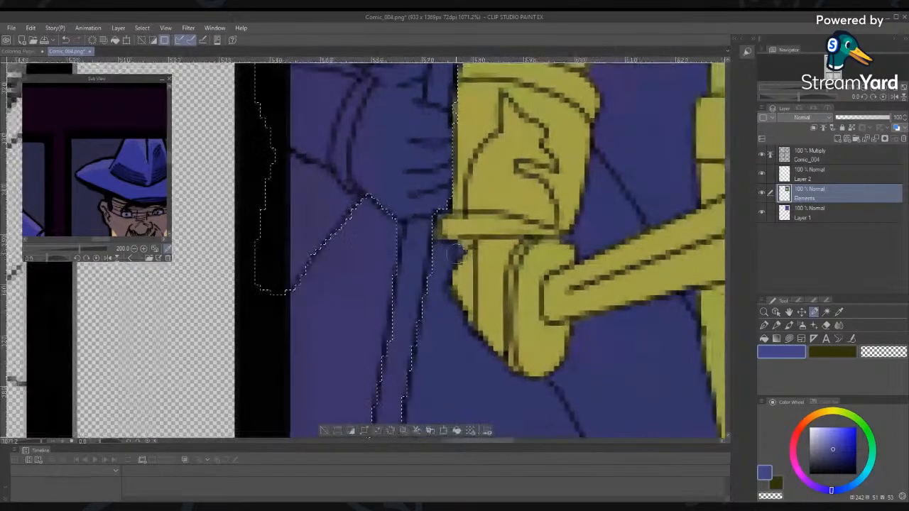
pyautogui.click(456, 254)
pyautogui.moveTo(536, 424); pyautogui.dragTo(404, 252)
pyautogui.moveTo(427, 210); pyautogui.dragTo(586, 418)
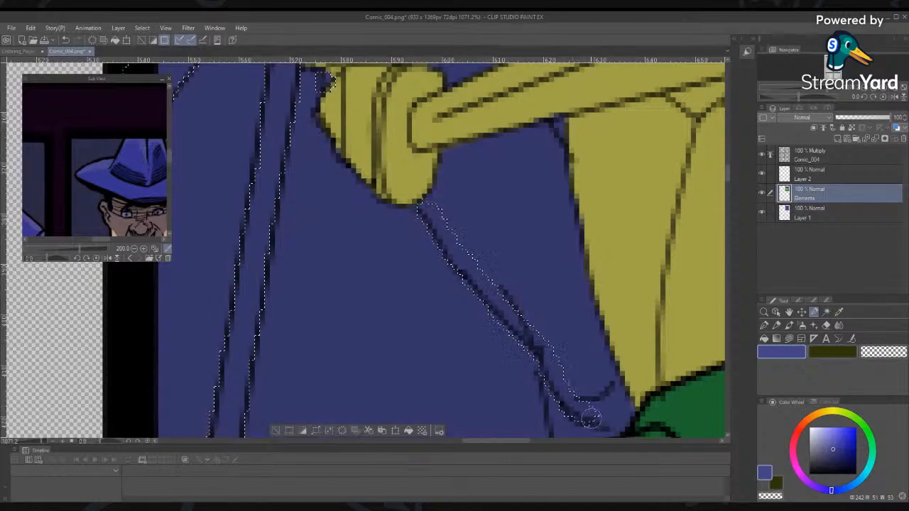
pyautogui.moveTo(568, 372)
pyautogui.mouseDown()
pyautogui.moveTo(527, 258)
pyautogui.moveTo(527, 323)
pyautogui.moveTo(582, 298)
pyautogui.moveTo(591, 284)
pyautogui.moveTo(524, 195)
pyautogui.moveTo(511, 206)
pyautogui.mouseUp()
pyautogui.moveTo(547, 287)
pyautogui.mouseDown()
pyautogui.moveTo(516, 164)
pyautogui.moveTo(474, 78)
pyautogui.mouseUp()
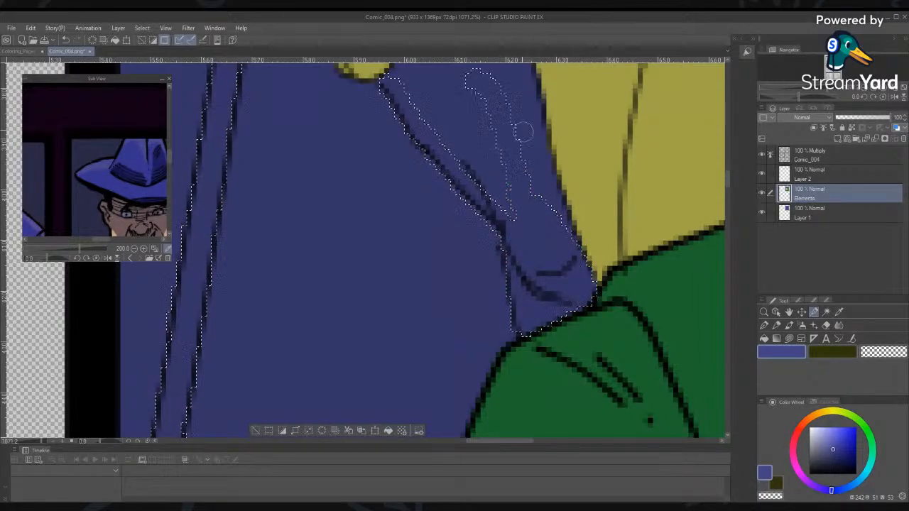
pyautogui.moveTo(519, 112); pyautogui.dragTo(550, 219)
pyautogui.moveTo(536, 130); pyautogui.dragTo(586, 275)
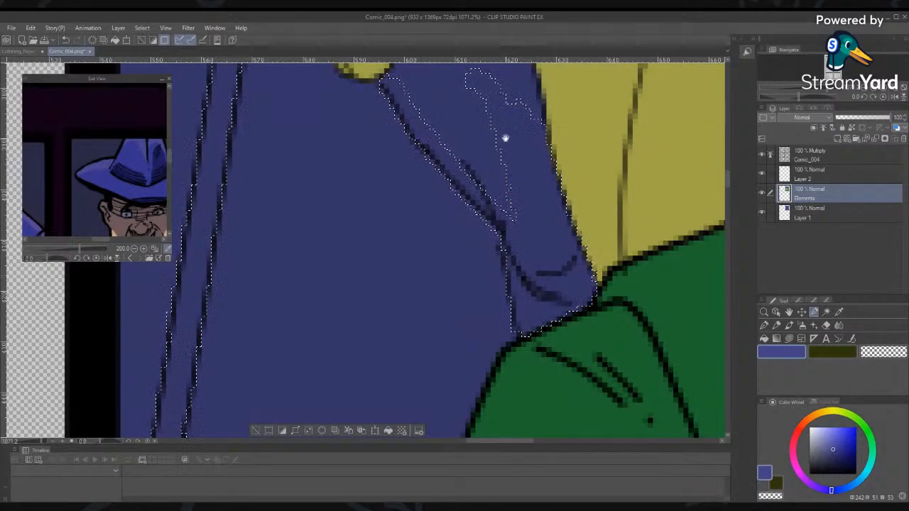
# Select the rest of the cape between the yellow fist, sword and leg, filling the unselected interior gaps
pyautogui.moveTo(504, 138); pyautogui.dragTo(532, 225)
pyautogui.moveTo(547, 310)
pyautogui.mouseDown()
pyautogui.moveTo(436, 156)
pyautogui.moveTo(485, 254)
pyautogui.mouseUp()
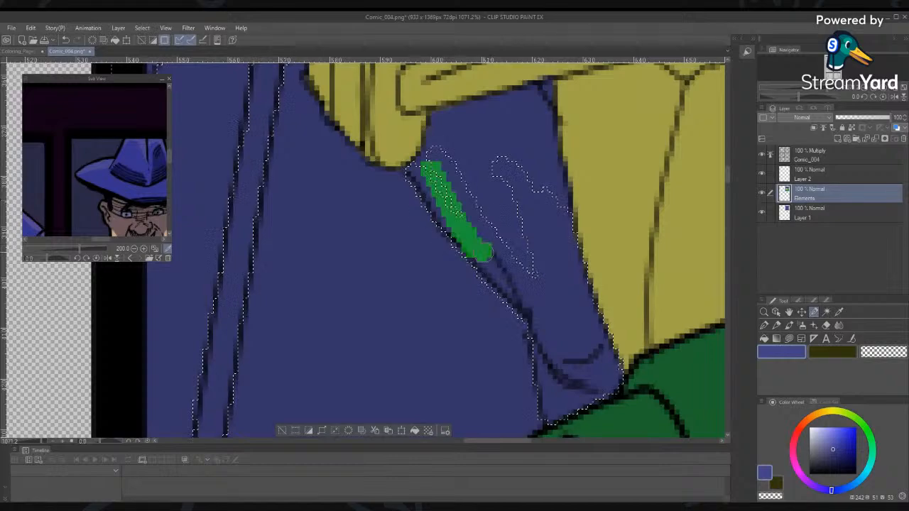
pyautogui.moveTo(433, 149)
pyautogui.mouseDown()
pyautogui.moveTo(413, 176)
pyautogui.moveTo(435, 123)
pyautogui.mouseUp()
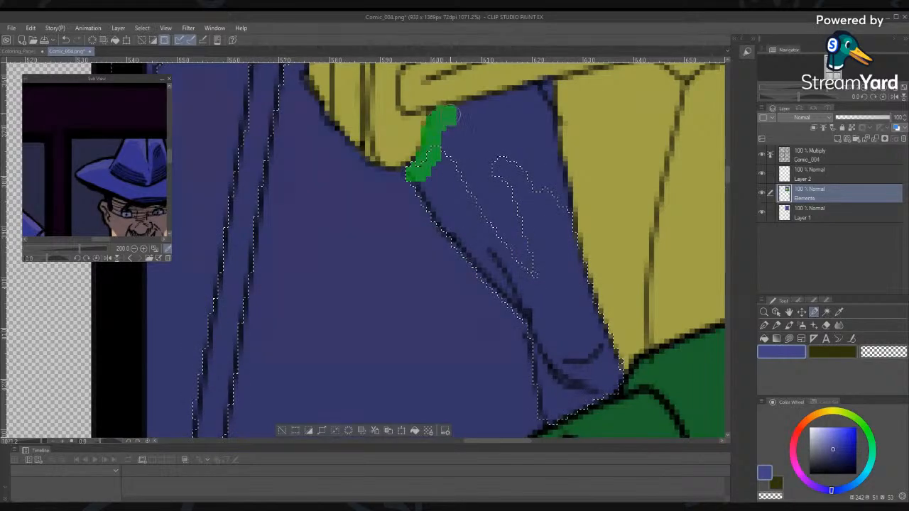
pyautogui.moveTo(481, 105)
pyautogui.mouseDown()
pyautogui.moveTo(518, 96)
pyautogui.moveTo(548, 144)
pyautogui.mouseUp()
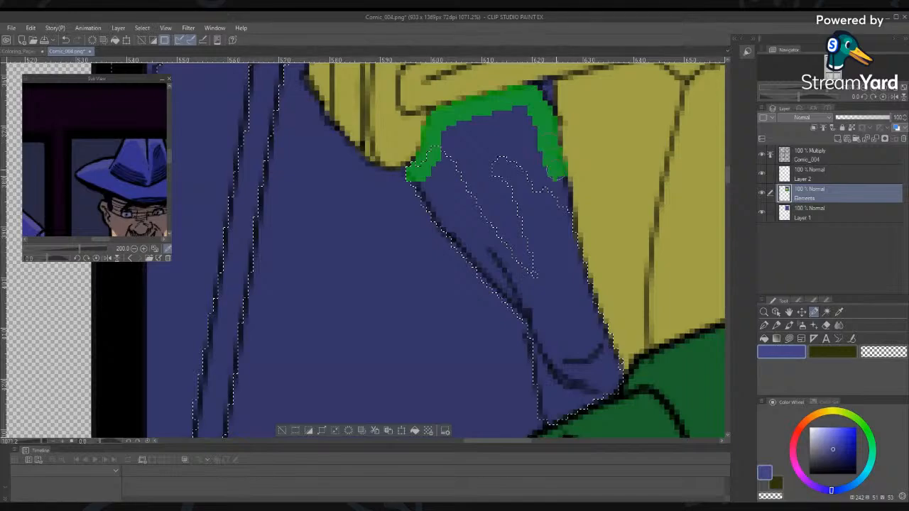
pyautogui.moveTo(561, 201)
pyautogui.mouseDown()
pyautogui.moveTo(565, 212)
pyautogui.moveTo(527, 110)
pyautogui.moveTo(481, 141)
pyautogui.moveTo(522, 128)
pyautogui.moveTo(508, 151)
pyautogui.mouseUp()
pyautogui.moveTo(521, 121); pyautogui.dragTo(491, 179)
pyautogui.moveTo(498, 129)
pyautogui.mouseDown()
pyautogui.moveTo(476, 194)
pyautogui.moveTo(488, 120)
pyautogui.moveTo(446, 143)
pyautogui.moveTo(480, 183)
pyautogui.moveTo(459, 139)
pyautogui.moveTo(458, 172)
pyautogui.mouseUp()
pyautogui.moveTo(471, 185)
pyautogui.mouseDown()
pyautogui.moveTo(466, 172)
pyautogui.moveTo(488, 206)
pyautogui.mouseUp()
pyautogui.moveTo(491, 186)
pyautogui.mouseDown()
pyautogui.moveTo(542, 293)
pyautogui.moveTo(513, 202)
pyautogui.mouseUp()
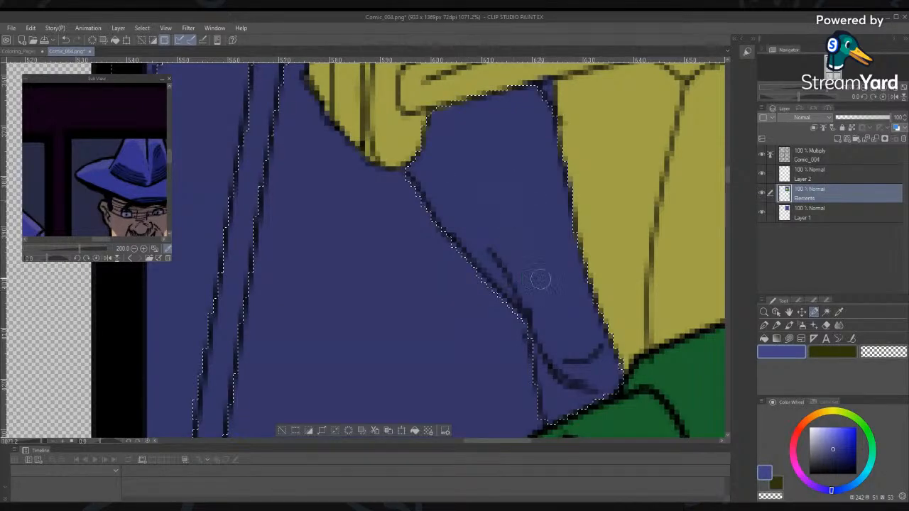
# Add the small triangular cape area between the yellow forearm and the top edge of the sword to the selection
pyautogui.moveTo(488, 265); pyautogui.dragTo(526, 466)
pyautogui.moveTo(479, 189)
pyautogui.mouseDown()
pyautogui.moveTo(475, 389)
pyautogui.moveTo(456, 293)
pyautogui.moveTo(487, 299)
pyautogui.moveTo(497, 324)
pyautogui.moveTo(449, 353)
pyautogui.moveTo(459, 277)
pyautogui.moveTo(484, 326)
pyautogui.moveTo(473, 325)
pyautogui.mouseUp()
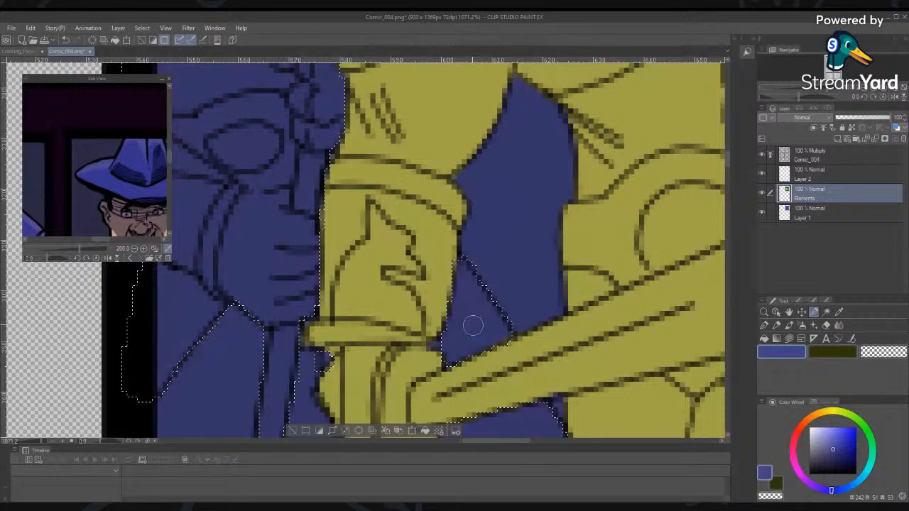
pyautogui.moveTo(434, 347); pyautogui.dragTo(440, 342)
# Extend the selection over the pointed cloth above the middle soldier's shoulder, tracing its upper line and filling the gaps beside the spear
pyautogui.moveTo(471, 308); pyautogui.dragTo(532, 426)
pyautogui.moveTo(492, 71); pyautogui.dragTo(445, 383)
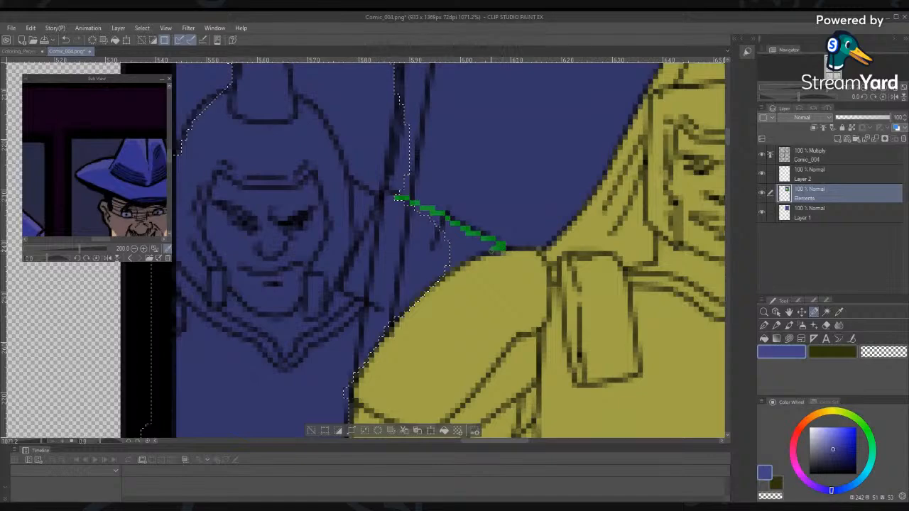
pyautogui.moveTo(414, 275); pyautogui.dragTo(412, 273)
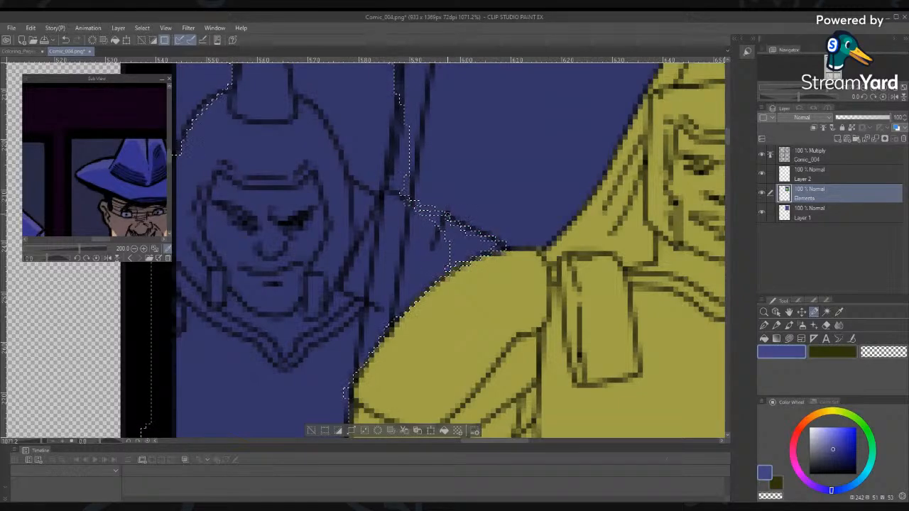
pyautogui.moveTo(477, 232); pyautogui.dragTo(497, 241)
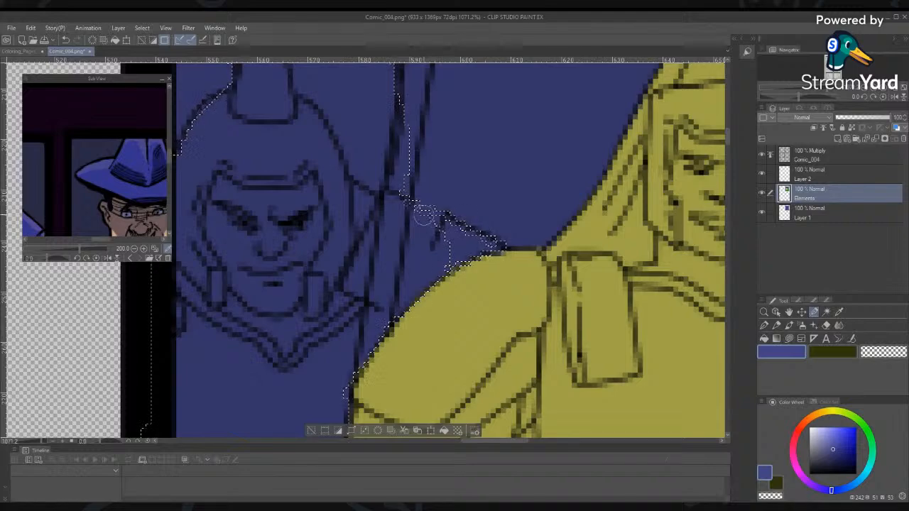
pyautogui.moveTo(417, 207)
pyautogui.mouseDown()
pyautogui.moveTo(448, 230)
pyautogui.moveTo(434, 225)
pyautogui.moveTo(489, 244)
pyautogui.moveTo(423, 275)
pyautogui.moveTo(454, 259)
pyautogui.mouseUp()
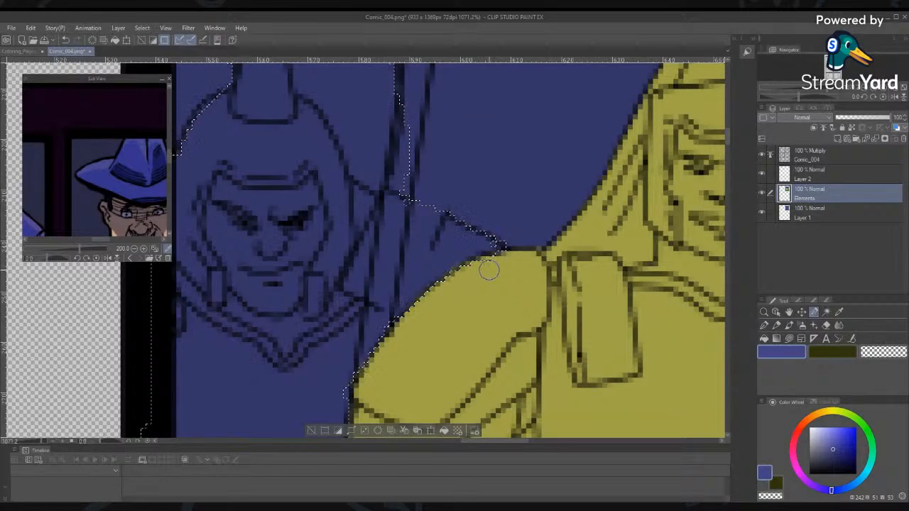
pyautogui.moveTo(491, 264)
pyautogui.mouseDown()
pyautogui.moveTo(462, 294)
pyautogui.moveTo(473, 274)
pyautogui.mouseUp()
pyautogui.moveTo(400, 211); pyautogui.dragTo(407, 222)
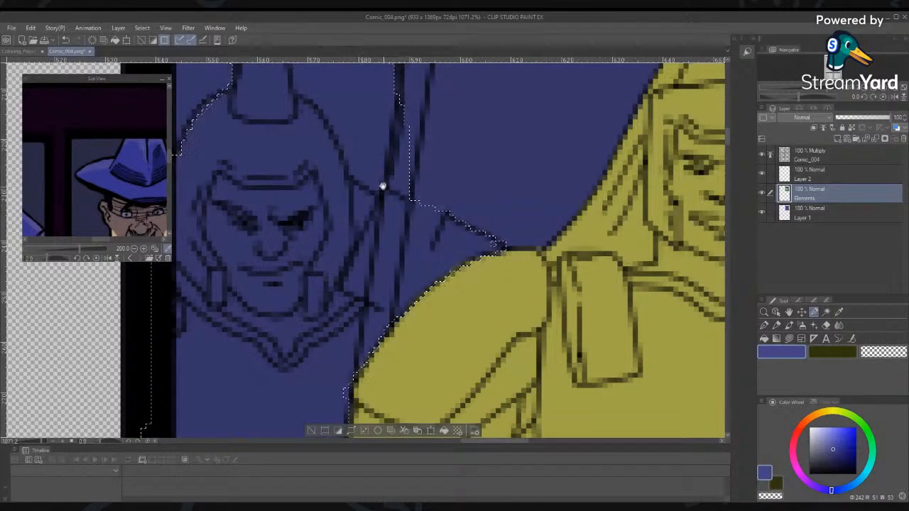
# Extend the selection up the spear shaft from the leftmost soldier's shoulder past his helmet plume, tracing both shaft lines
pyautogui.moveTo(382, 186)
pyautogui.mouseDown()
pyautogui.moveTo(389, 408)
pyautogui.moveTo(369, 306)
pyautogui.moveTo(385, 287)
pyautogui.mouseUp()
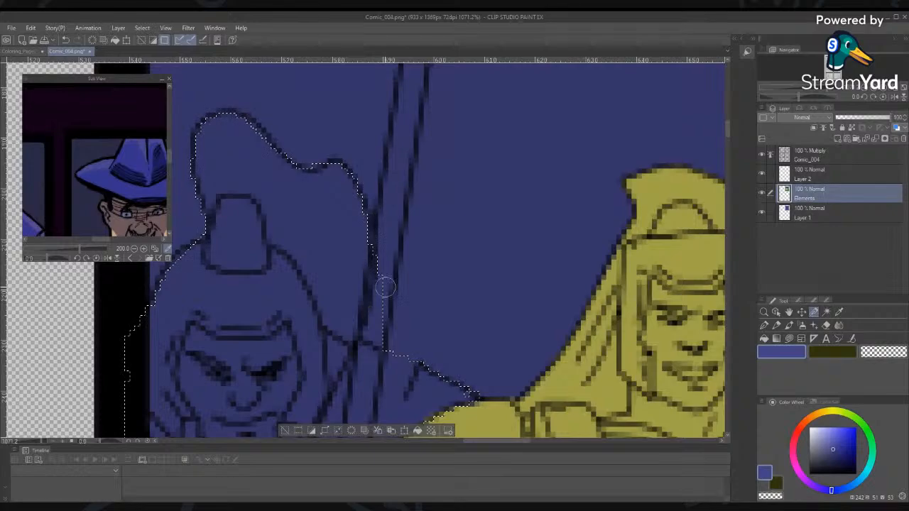
pyautogui.moveTo(379, 343); pyautogui.dragTo(388, 195)
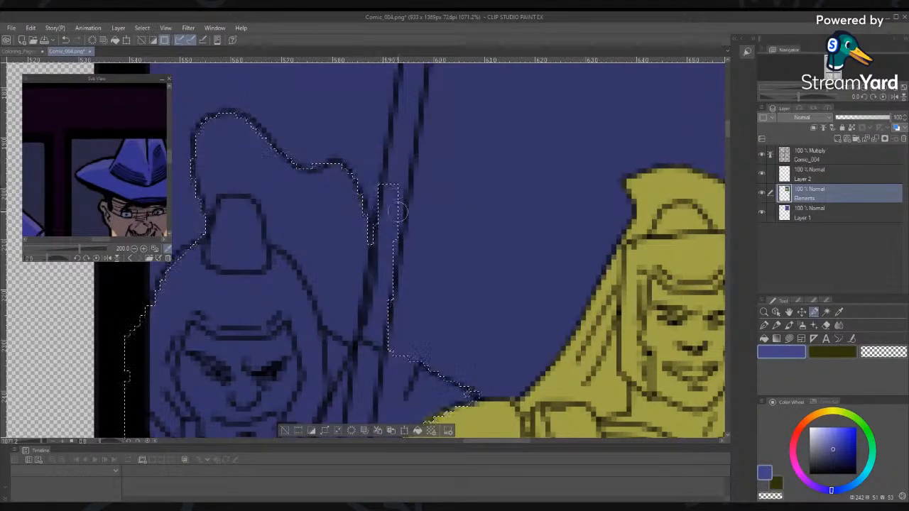
pyautogui.moveTo(392, 291); pyautogui.dragTo(406, 156)
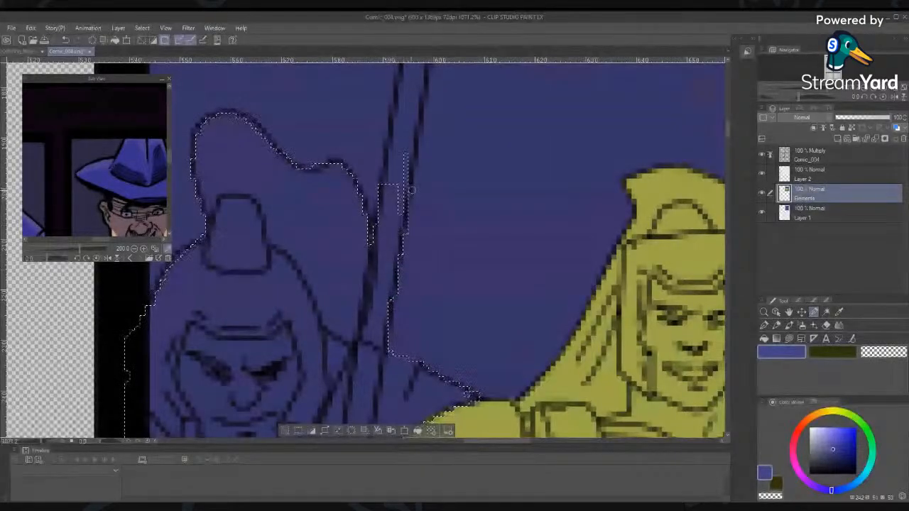
pyautogui.moveTo(408, 203); pyautogui.dragTo(409, 119)
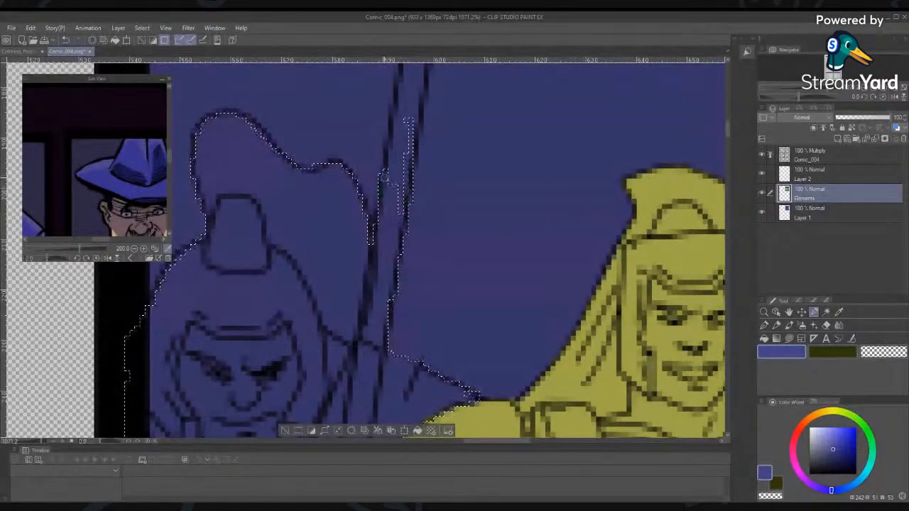
pyautogui.moveTo(384, 174)
pyautogui.mouseDown()
pyautogui.moveTo(395, 91)
pyautogui.moveTo(394, 103)
pyautogui.moveTo(424, 83)
pyautogui.mouseUp()
pyautogui.moveTo(414, 149); pyautogui.dragTo(400, 316)
pyautogui.moveTo(406, 261); pyautogui.dragTo(399, 167)
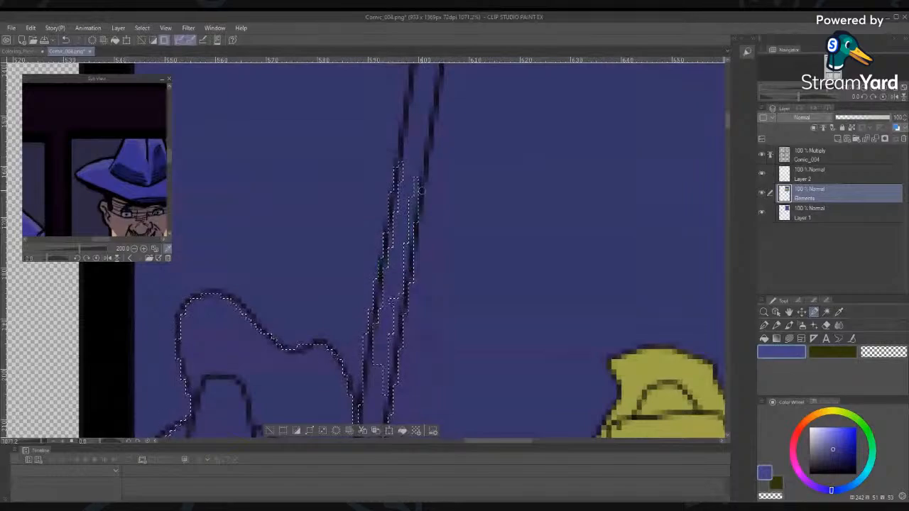
# Add both edge lines of the upper spear shaft to the selection, up to the base of the spearhead
pyautogui.moveTo(418, 215); pyautogui.dragTo(421, 192)
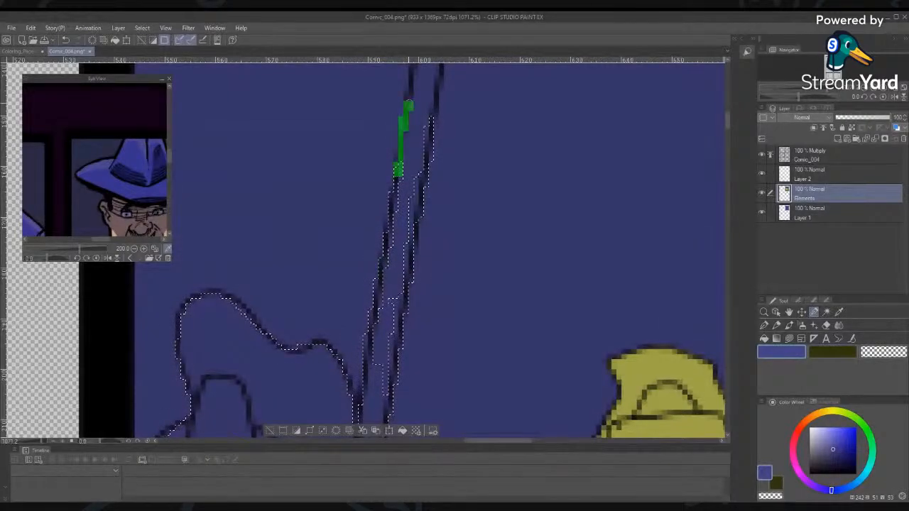
pyautogui.moveTo(406, 105); pyautogui.dragTo(410, 79)
pyautogui.moveTo(455, 140); pyautogui.dragTo(418, 253)
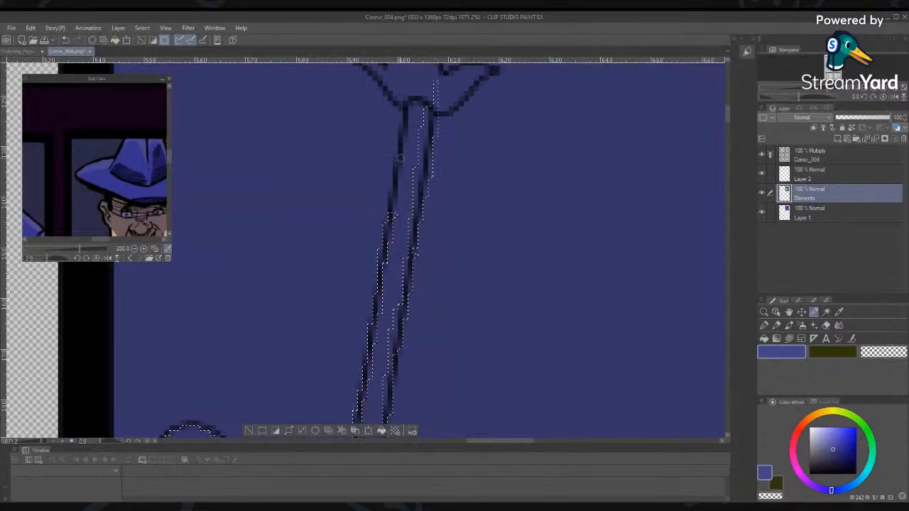
pyautogui.moveTo(393, 228); pyautogui.dragTo(413, 90)
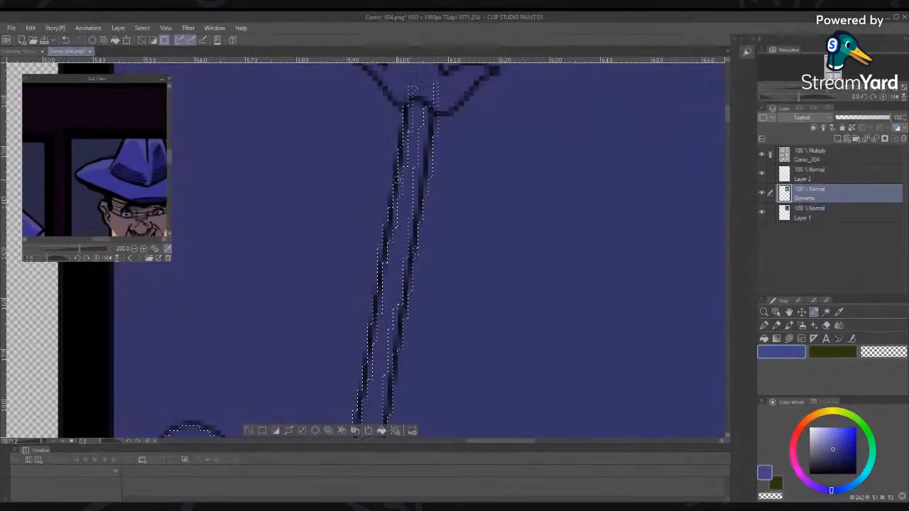
pyautogui.moveTo(393, 206); pyautogui.dragTo(392, 208)
# Trace the spearhead's outline into the selection, including both side barbs and the pointed tip
pyautogui.moveTo(404, 149)
pyautogui.mouseDown()
pyautogui.moveTo(410, 96)
pyautogui.moveTo(385, 254)
pyautogui.mouseUp()
pyautogui.moveTo(430, 219)
pyautogui.mouseDown()
pyautogui.moveTo(460, 199)
pyautogui.moveTo(405, 186)
pyautogui.moveTo(408, 169)
pyautogui.mouseUp()
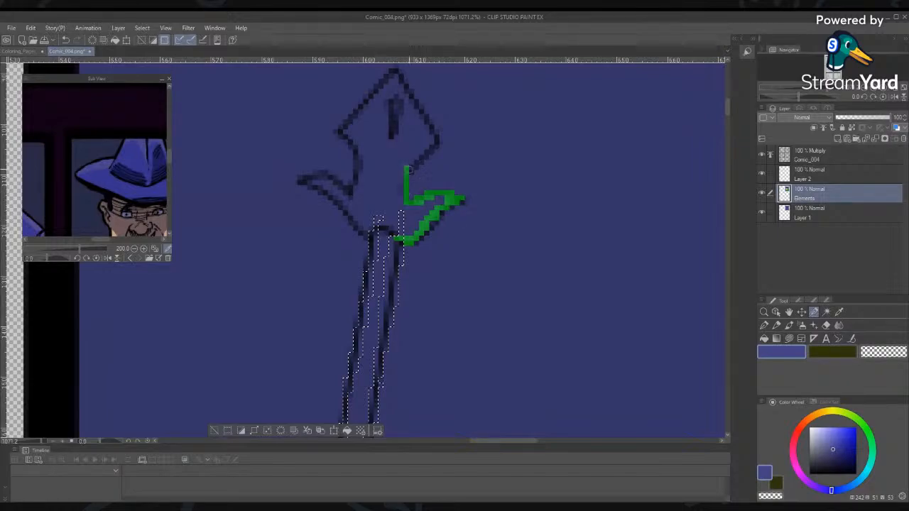
pyautogui.moveTo(424, 136); pyautogui.dragTo(428, 135)
pyautogui.moveTo(392, 71); pyautogui.dragTo(412, 96)
pyautogui.moveTo(433, 131); pyautogui.dragTo(436, 140)
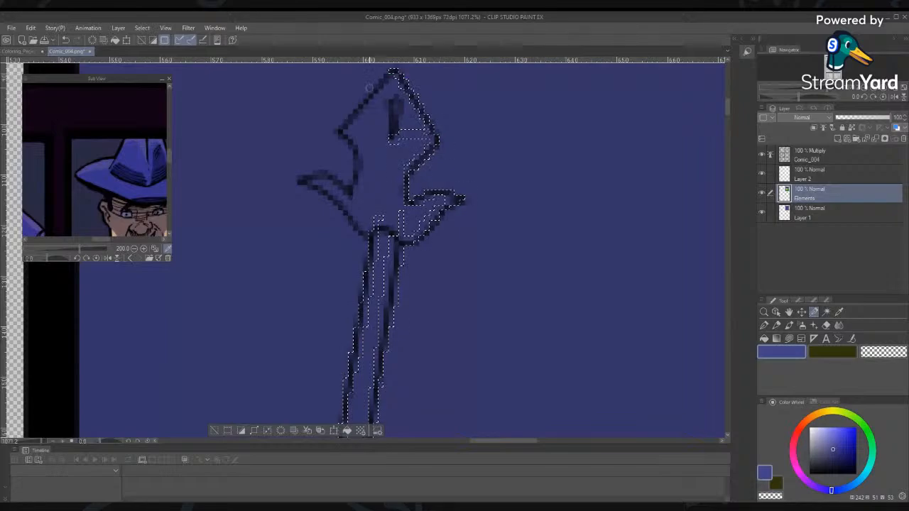
pyautogui.moveTo(397, 69); pyautogui.dragTo(355, 112)
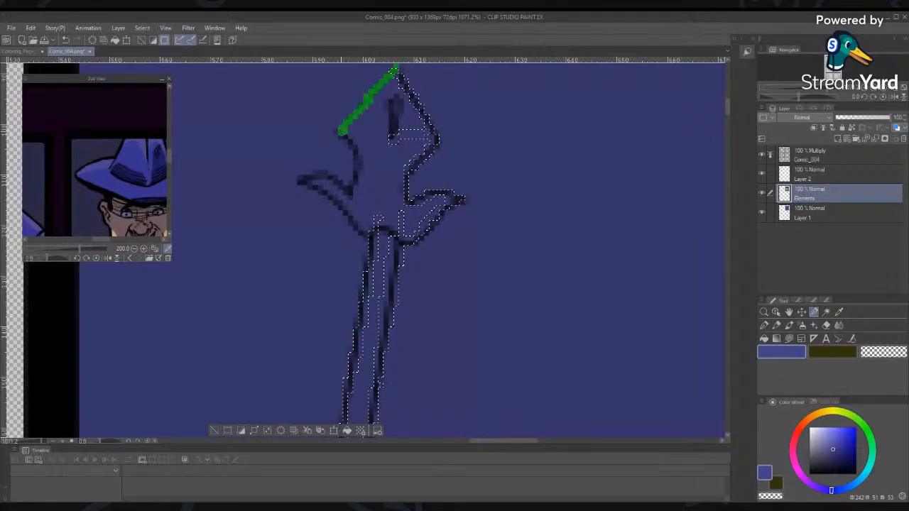
pyautogui.moveTo(358, 152); pyautogui.dragTo(389, 121)
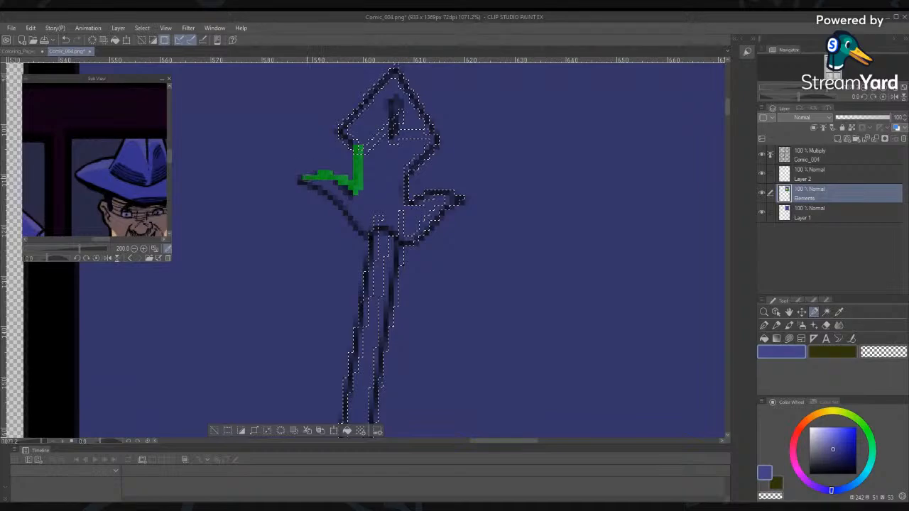
pyautogui.moveTo(364, 232); pyautogui.dragTo(368, 234)
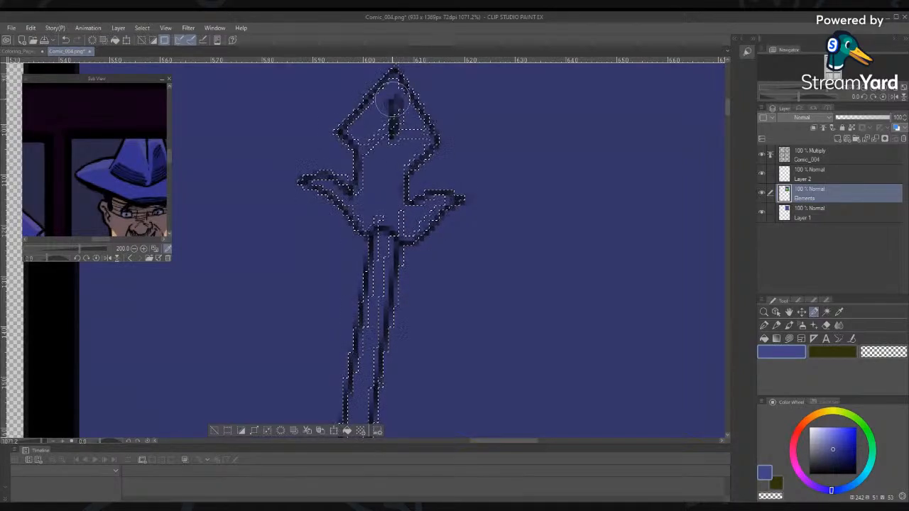
# Fill the unselected gaps inside the spearhead and its two side barbs with selection
pyautogui.moveTo(393, 157)
pyautogui.mouseDown()
pyautogui.moveTo(403, 119)
pyautogui.moveTo(413, 134)
pyautogui.moveTo(381, 162)
pyautogui.mouseUp()
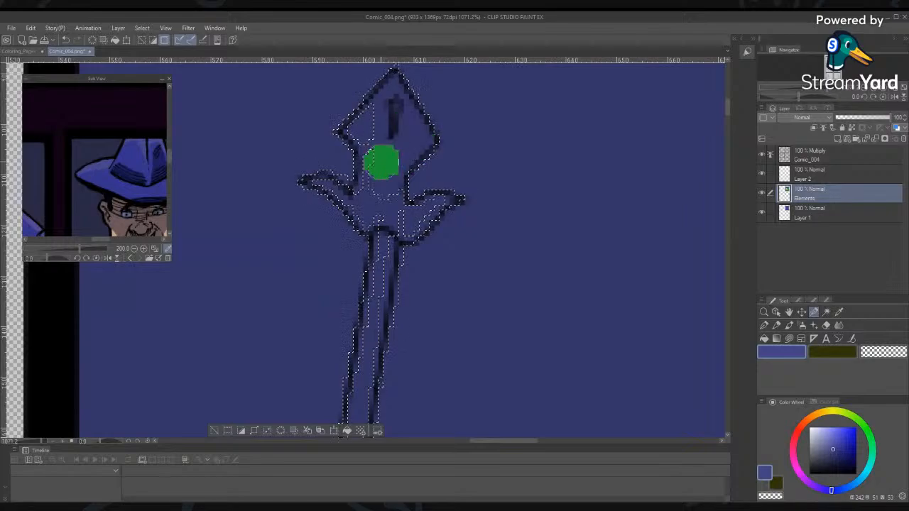
pyautogui.moveTo(374, 125); pyautogui.dragTo(374, 125)
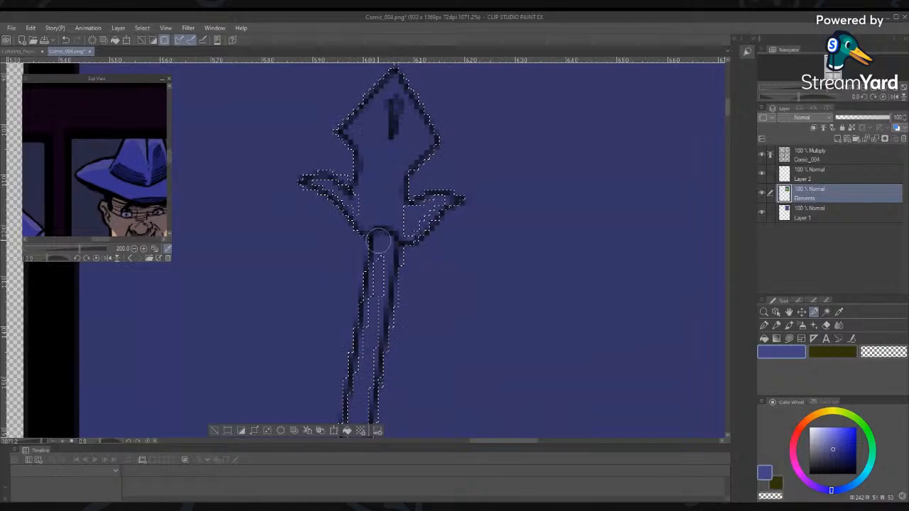
pyautogui.moveTo(414, 213)
pyautogui.mouseDown()
pyautogui.moveTo(417, 226)
pyautogui.moveTo(437, 204)
pyautogui.mouseUp()
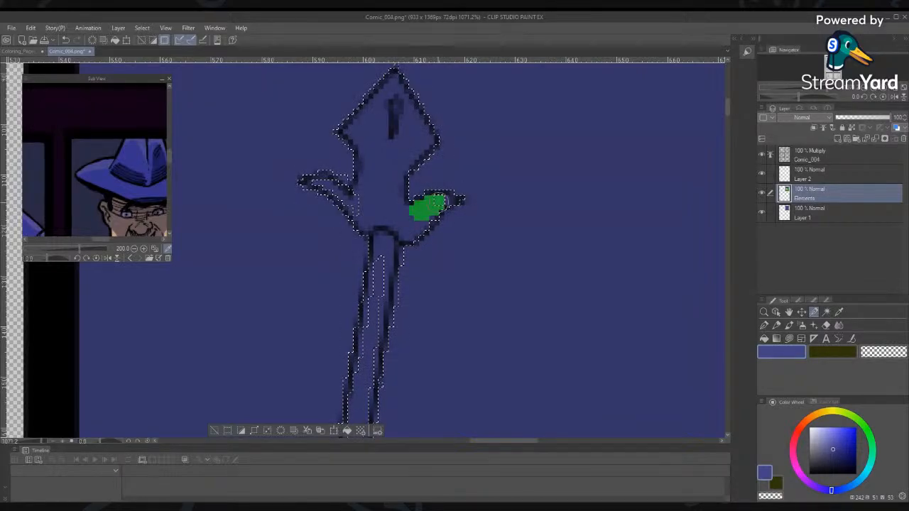
pyautogui.moveTo(326, 201)
pyautogui.mouseDown()
pyautogui.moveTo(340, 195)
pyautogui.moveTo(351, 202)
pyautogui.moveTo(323, 183)
pyautogui.mouseUp()
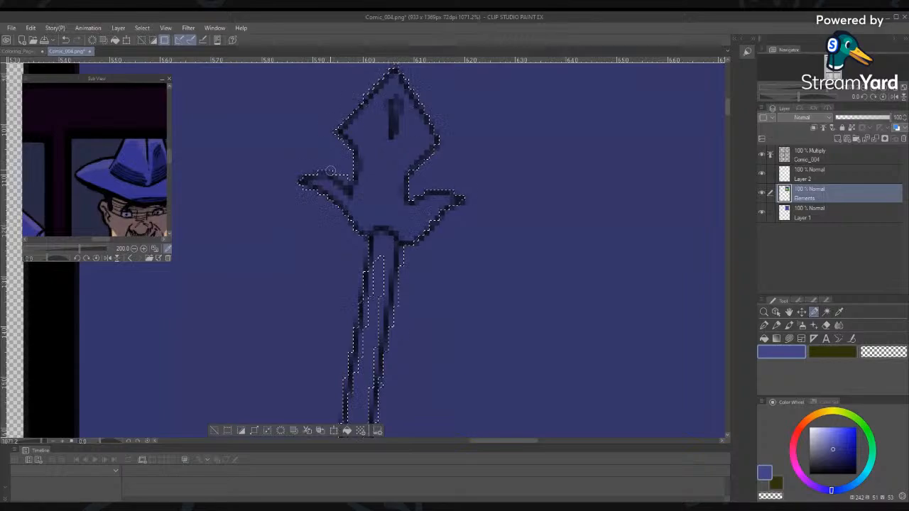
pyautogui.moveTo(331, 177); pyautogui.dragTo(347, 177)
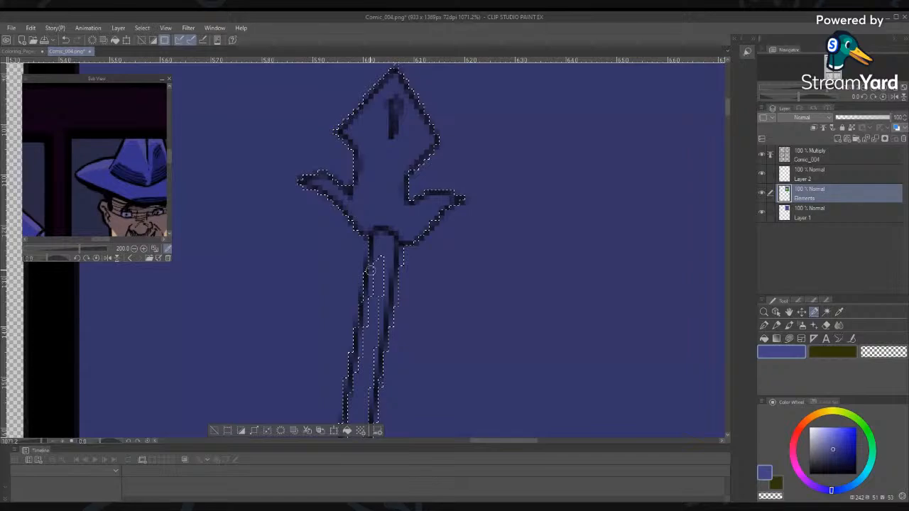
# Fill the unselected strip inside the spear shaft from below the spearhead down to the leftmost soldier's plume
pyautogui.moveTo(395, 226); pyautogui.dragTo(379, 285)
pyautogui.moveTo(377, 339); pyautogui.dragTo(416, 122)
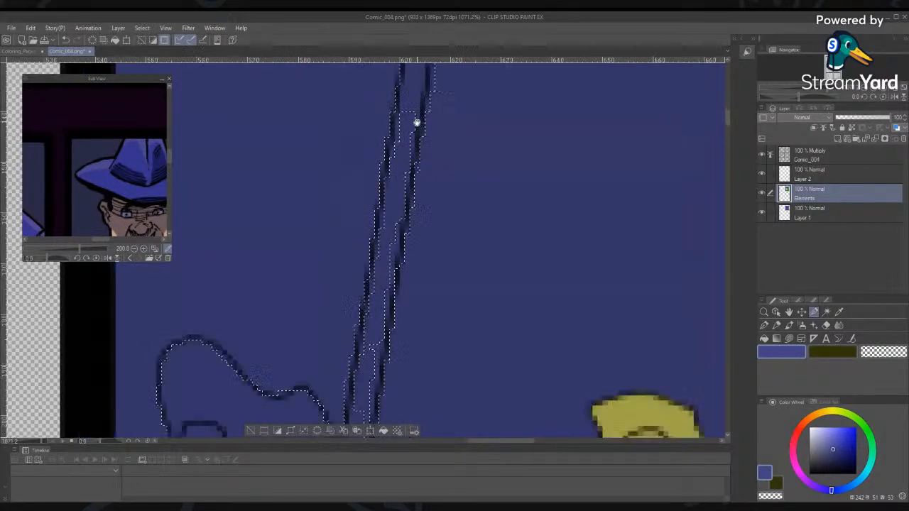
pyautogui.moveTo(393, 195); pyautogui.dragTo(391, 203)
pyautogui.moveTo(405, 158); pyautogui.dragTo(391, 242)
pyautogui.moveTo(392, 198)
pyautogui.mouseDown()
pyautogui.moveTo(382, 300)
pyautogui.moveTo(404, 136)
pyautogui.mouseUp()
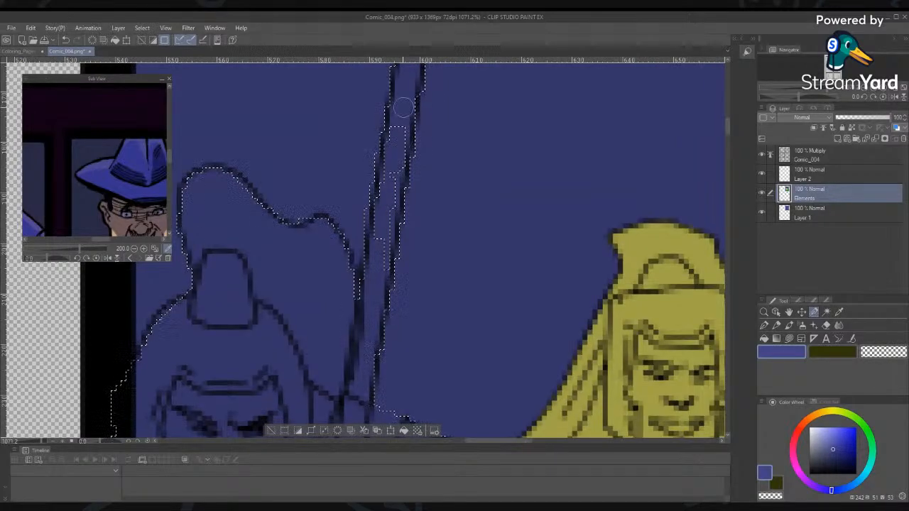
pyautogui.moveTo(402, 101); pyautogui.dragTo(382, 236)
pyautogui.moveTo(394, 137)
pyautogui.mouseDown()
pyautogui.moveTo(376, 310)
pyautogui.moveTo(404, 163)
pyautogui.mouseUp()
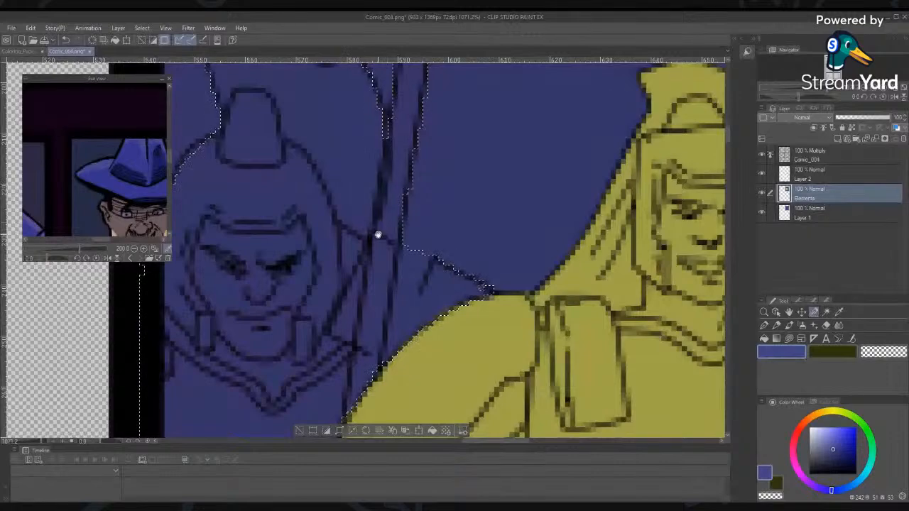
# Refine the selection edge along the leftmost soldier's helmet and plume outline, down to where the plume meets the spear
pyautogui.moveTo(377, 235); pyautogui.dragTo(418, 321)
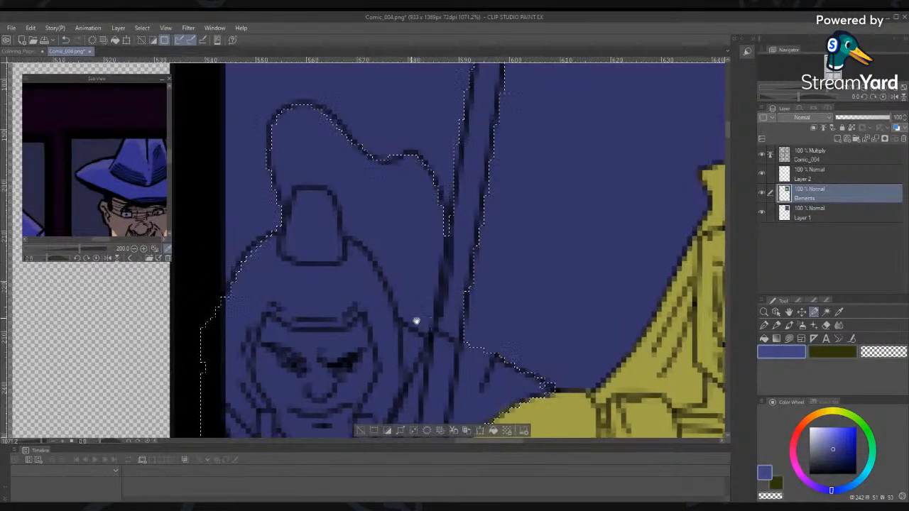
pyautogui.moveTo(238, 292)
pyautogui.mouseDown()
pyautogui.moveTo(253, 257)
pyautogui.moveTo(291, 230)
pyautogui.mouseUp()
pyautogui.moveTo(290, 105)
pyautogui.mouseDown()
pyautogui.moveTo(314, 107)
pyautogui.moveTo(354, 148)
pyautogui.mouseUp()
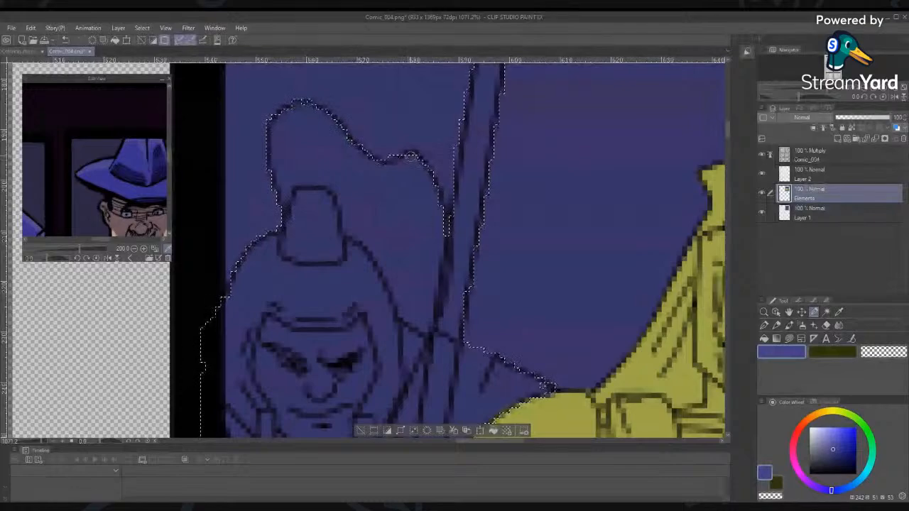
pyautogui.moveTo(409, 155); pyautogui.dragTo(421, 161)
pyautogui.moveTo(445, 211); pyautogui.dragTo(444, 243)
# Review the selection edge down the leftmost soldier's body to his fist and the lower spear shaft
pyautogui.moveTo(426, 325); pyautogui.dragTo(458, 86)
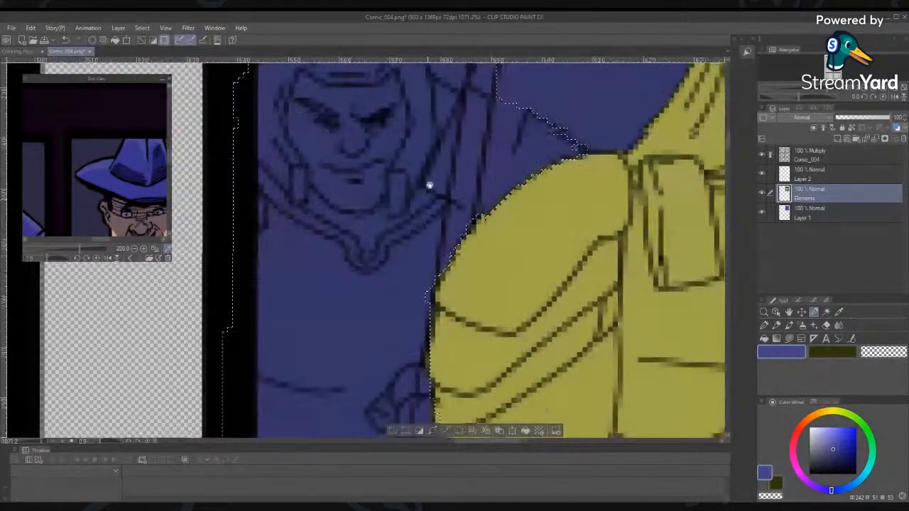
pyautogui.moveTo(429, 186); pyautogui.dragTo(483, 71)
pyautogui.moveTo(384, 390); pyautogui.dragTo(450, 76)
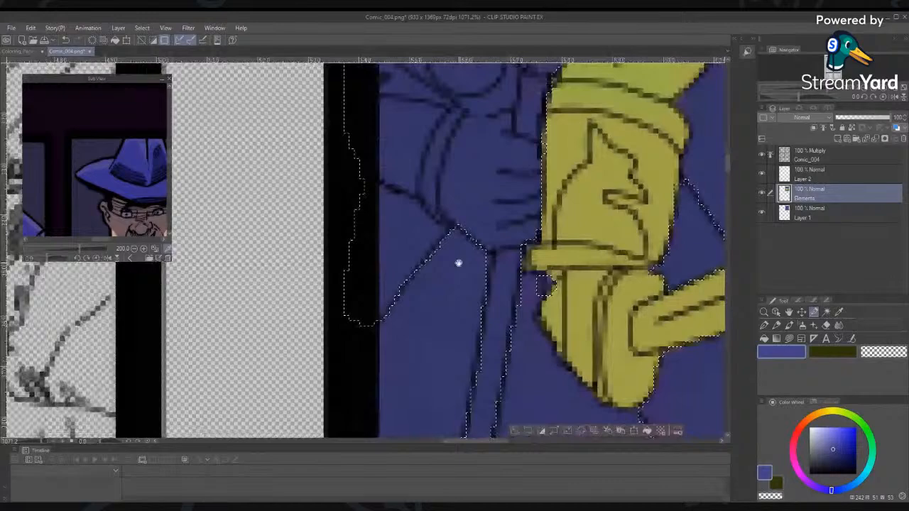
# Fill the selected spear-carrying soldier at the panel's left edge with the neighbouring soldiers' yellow, and clear the selection
pyautogui.moveTo(458, 263); pyautogui.dragTo(331, 261)
pyautogui.moveTo(543, 430); pyautogui.dragTo(363, 197)
pyautogui.moveTo(403, 271); pyautogui.dragTo(453, 391)
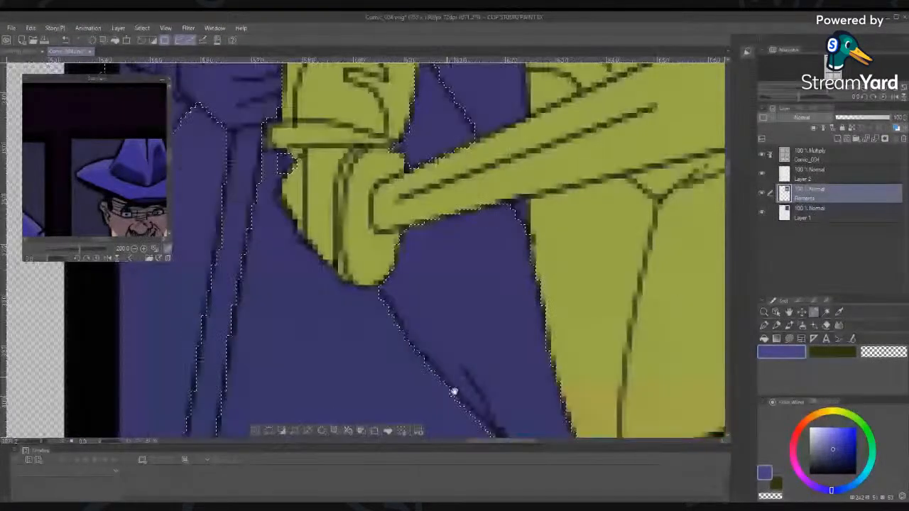
pyautogui.moveTo(362, 213)
pyautogui.mouseDown()
pyautogui.moveTo(409, 284)
pyautogui.moveTo(448, 442)
pyautogui.mouseUp()
pyautogui.hotkey('ctrl', 'space')
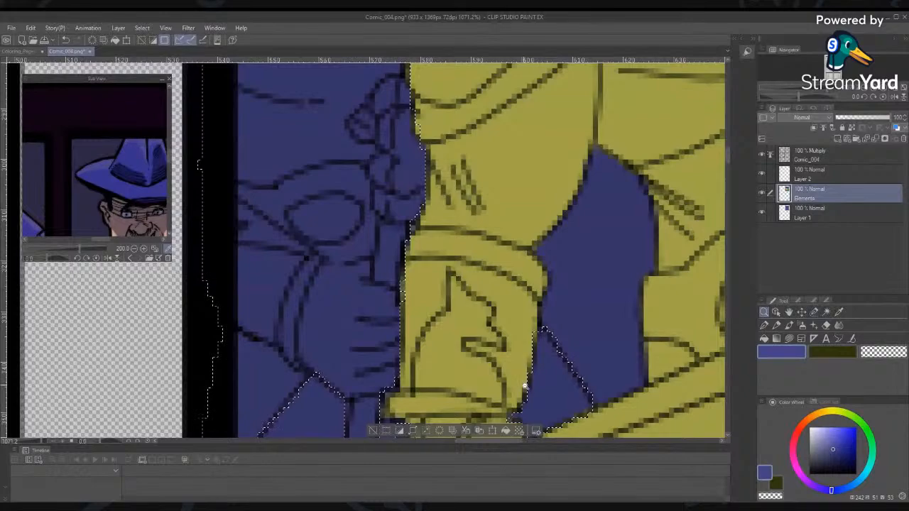
pyautogui.moveTo(525, 386); pyautogui.dragTo(488, 328)
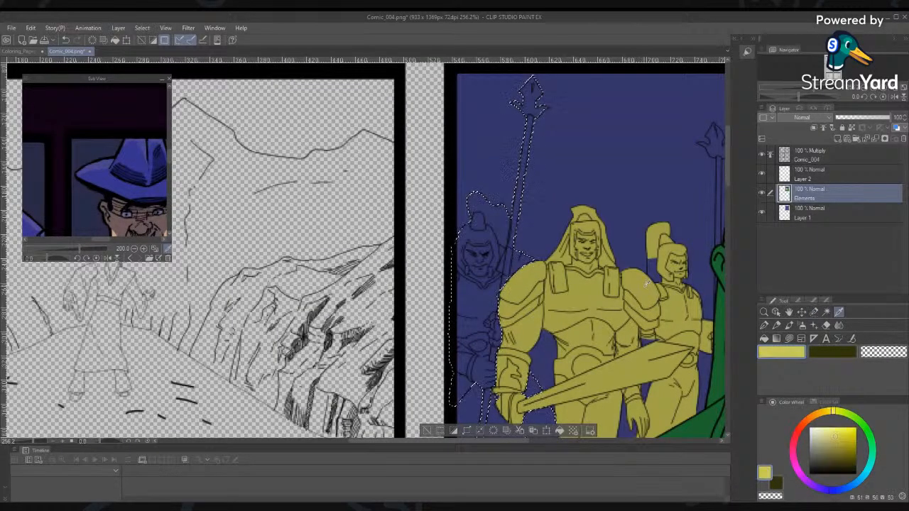
pyautogui.keyDown('alt'); pyautogui.click(644, 286); pyautogui.keyUp('alt')
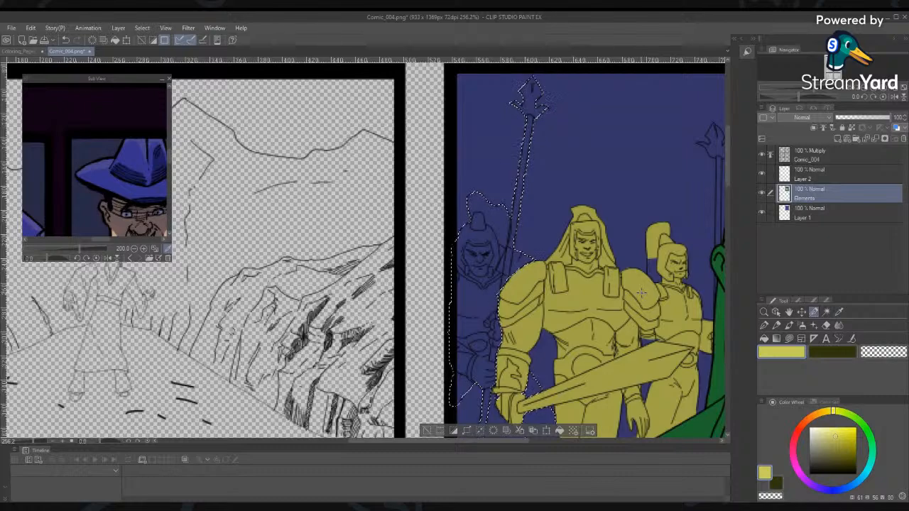
pyautogui.click(559, 430)
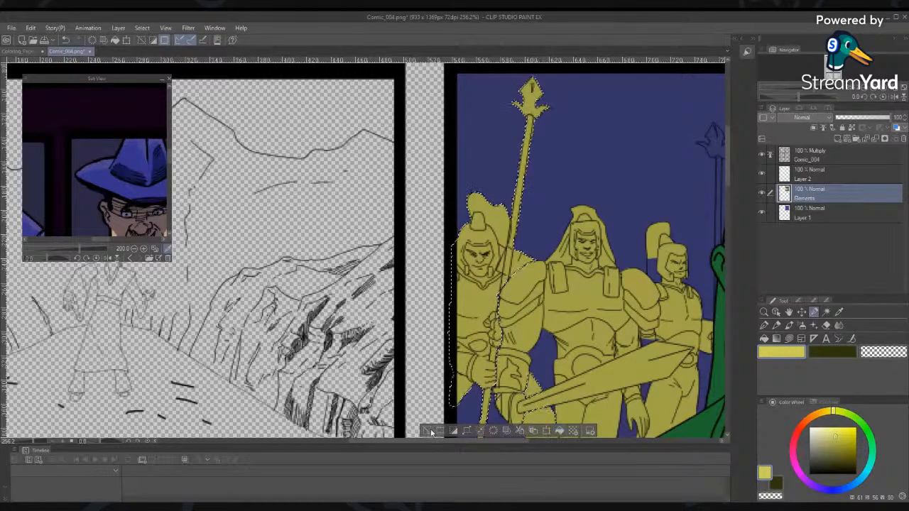
pyautogui.hotkey('ctrl', 'd')
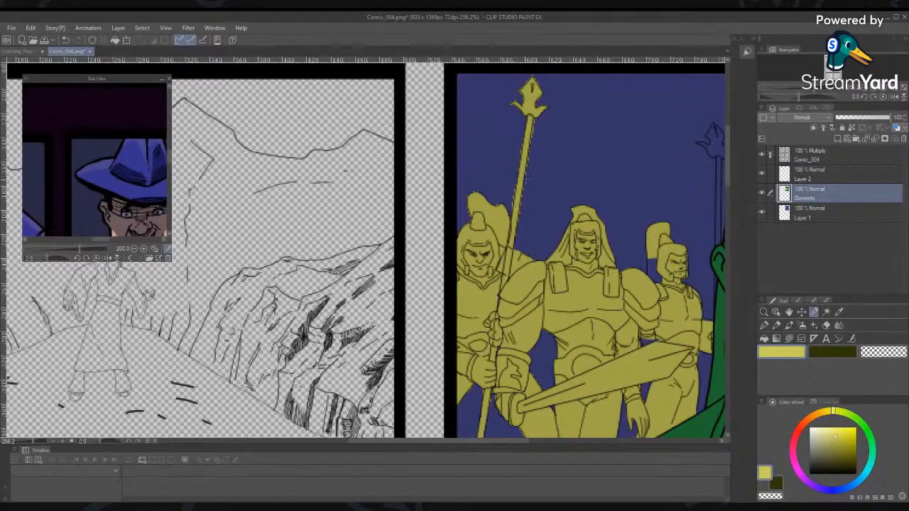
# Set the selection tool to the Lasso sub tool for cleaning up around the lower spear and legs
pyautogui.moveTo(487, 377); pyautogui.dragTo(529, 178)
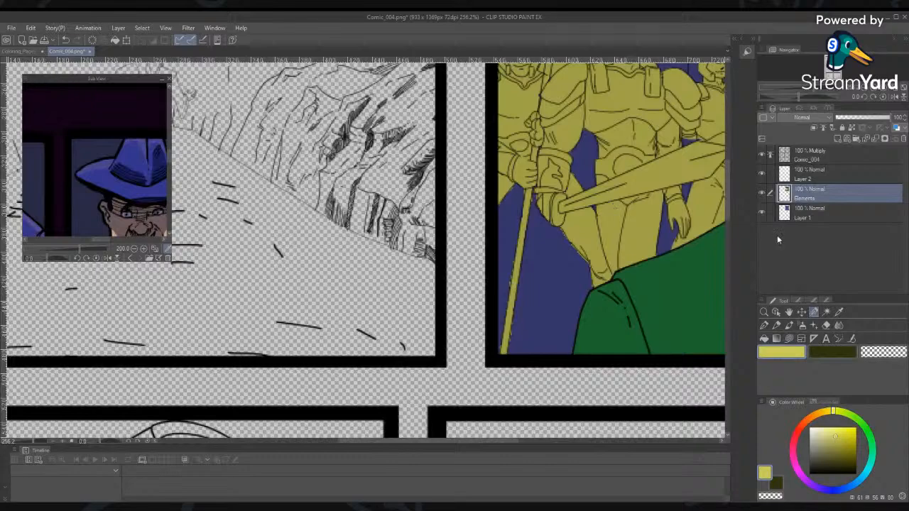
pyautogui.click(814, 301)
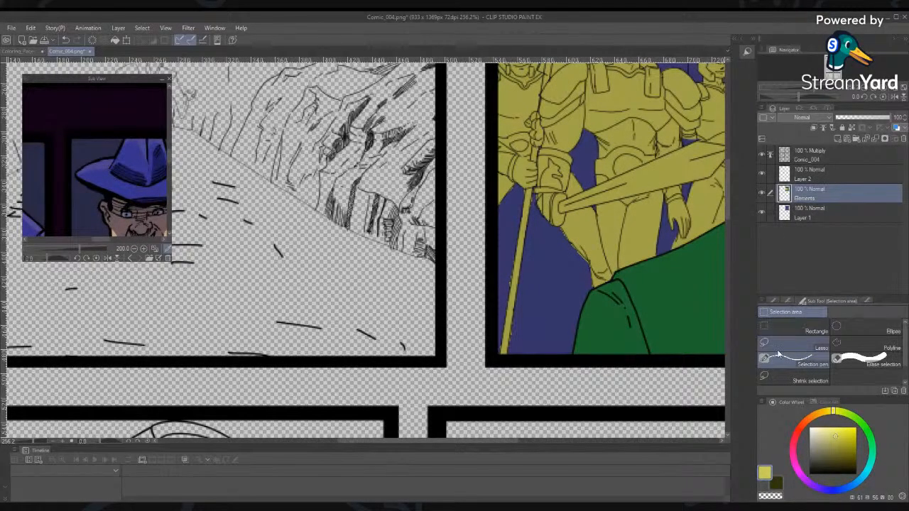
pyautogui.click(806, 345)
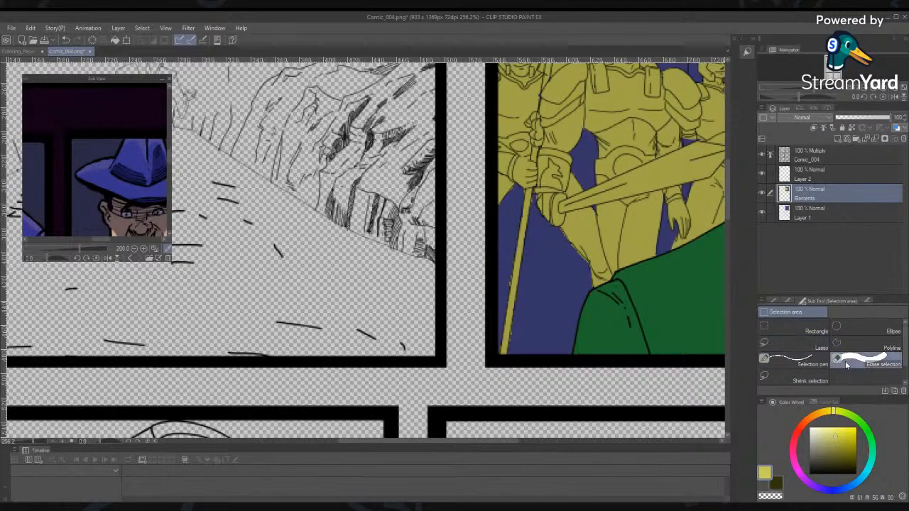
pyautogui.click(813, 359)
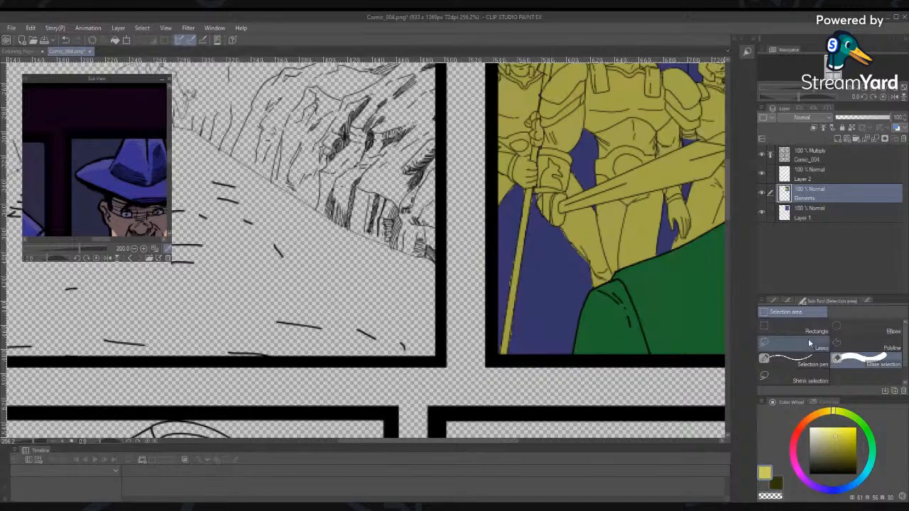
pyautogui.click(809, 344)
pyautogui.click(772, 301)
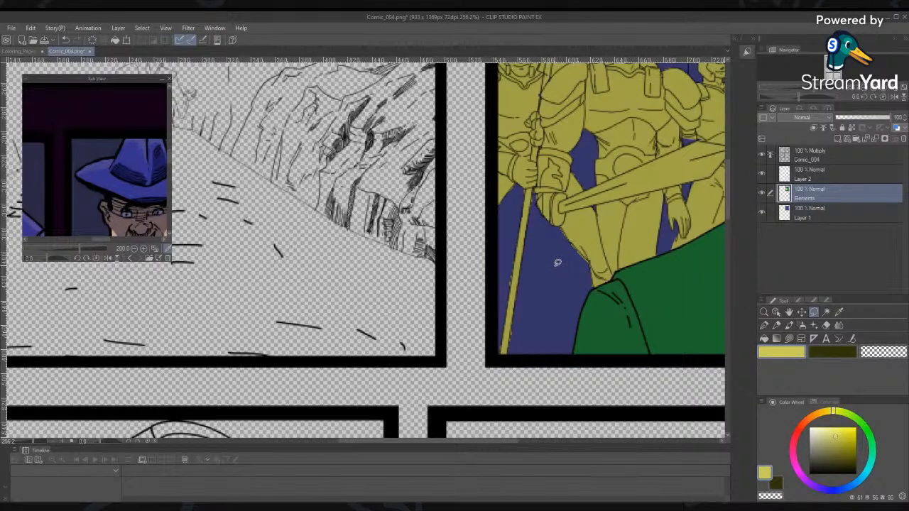
# Lasso the stray yellow on the central soldier's leg edge just below the gauntlet and fill it with the sampled background blue
pyautogui.press('/')
pyautogui.moveTo(561, 233)
pyautogui.mouseDown()
pyautogui.moveTo(586, 263)
pyautogui.moveTo(616, 273)
pyautogui.mouseUp()
pyautogui.moveTo(557, 226); pyautogui.dragTo(572, 300)
pyautogui.moveTo(558, 216)
pyautogui.mouseDown()
pyautogui.moveTo(585, 264)
pyautogui.moveTo(560, 289)
pyautogui.mouseUp()
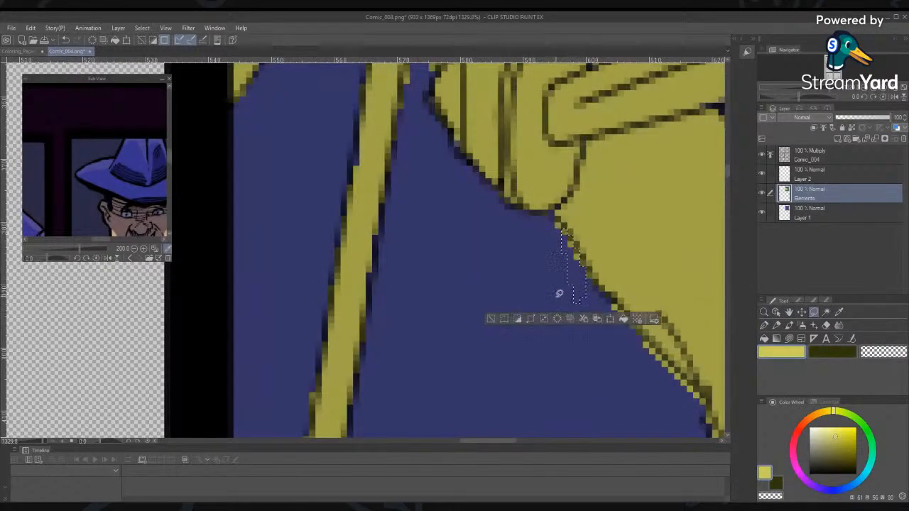
pyautogui.click(500, 251)
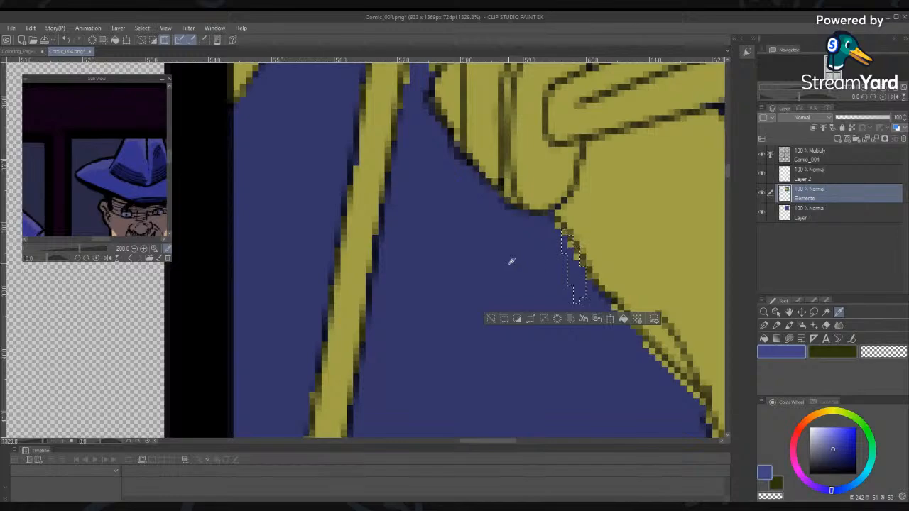
pyautogui.press('m')
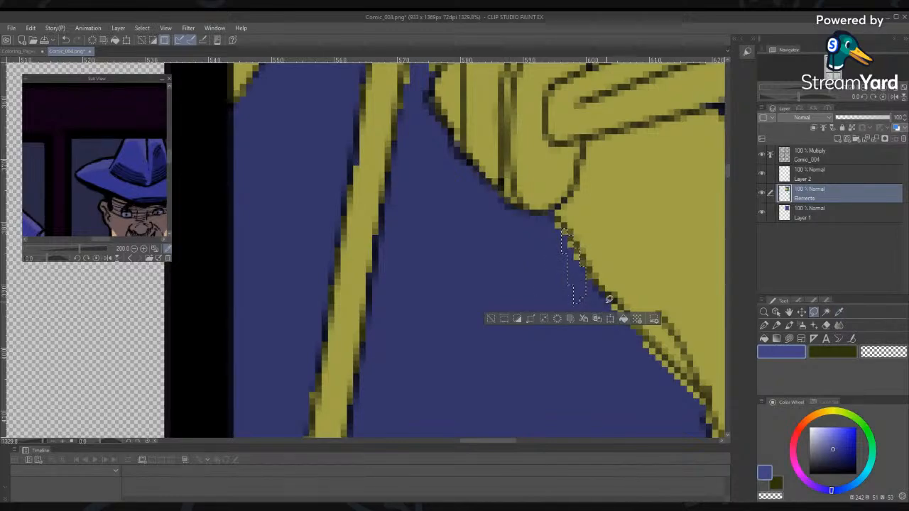
# Lasso the remaining yellow spill down the central soldier's leg to the green cloak, filling each patch with background blue
pyautogui.moveTo(586, 274)
pyautogui.mouseDown()
pyautogui.moveTo(622, 313)
pyautogui.moveTo(610, 357)
pyautogui.mouseUp()
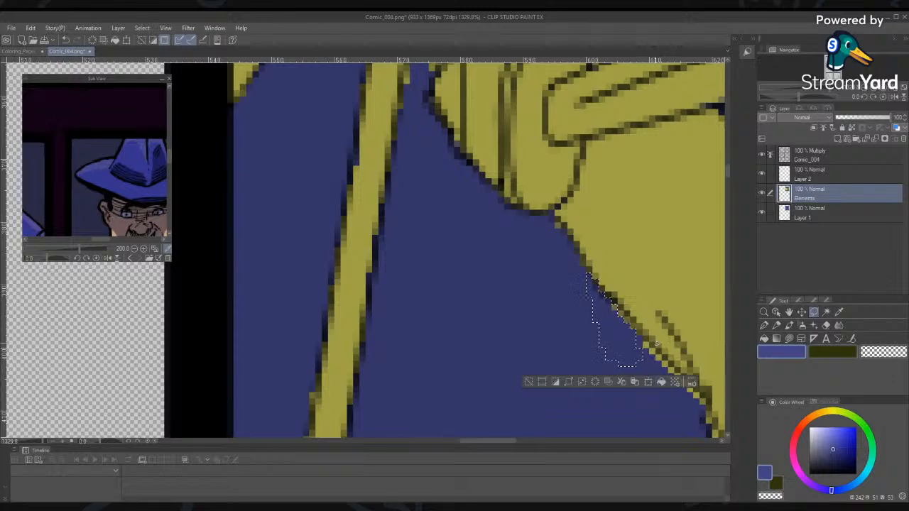
pyautogui.moveTo(664, 382)
pyautogui.mouseDown()
pyautogui.moveTo(632, 378)
pyautogui.moveTo(539, 296)
pyautogui.moveTo(479, 211)
pyautogui.mouseUp()
pyautogui.click(685, 402)
pyautogui.moveTo(543, 205); pyautogui.dragTo(506, 255)
pyautogui.click(588, 299)
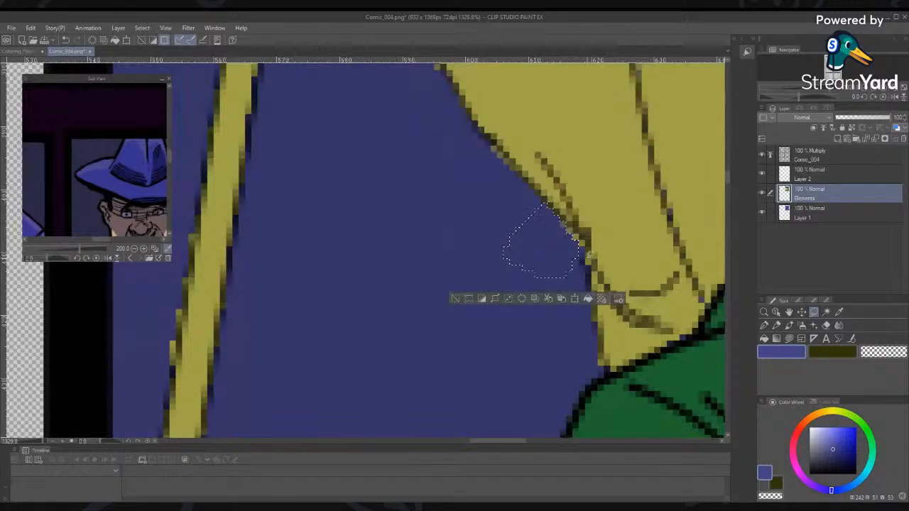
pyautogui.moveTo(578, 250)
pyautogui.mouseDown()
pyautogui.moveTo(585, 276)
pyautogui.moveTo(565, 288)
pyautogui.moveTo(557, 366)
pyautogui.mouseUp()
pyautogui.click(442, 336)
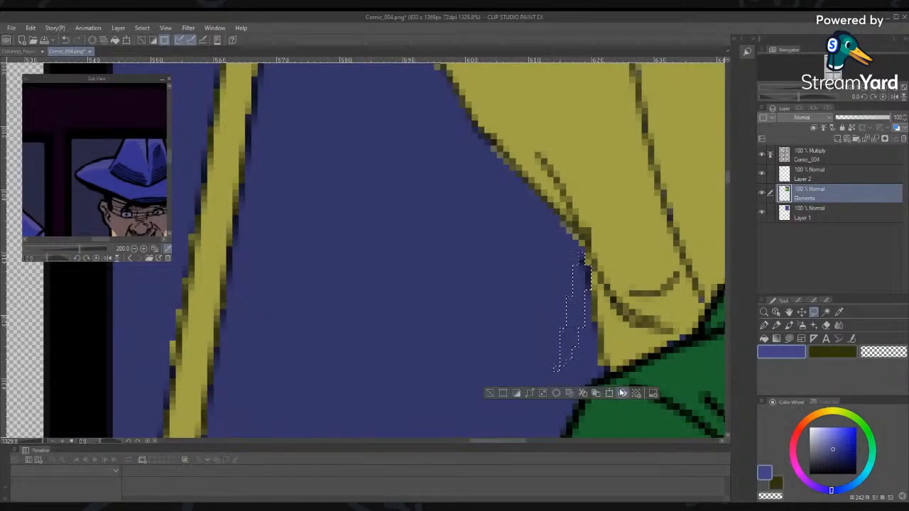
# Clean up the yellow spill on both sides of the spear shaft's lower end by filling lassoed patches with background blue
pyautogui.moveTo(459, 391); pyautogui.dragTo(559, 78)
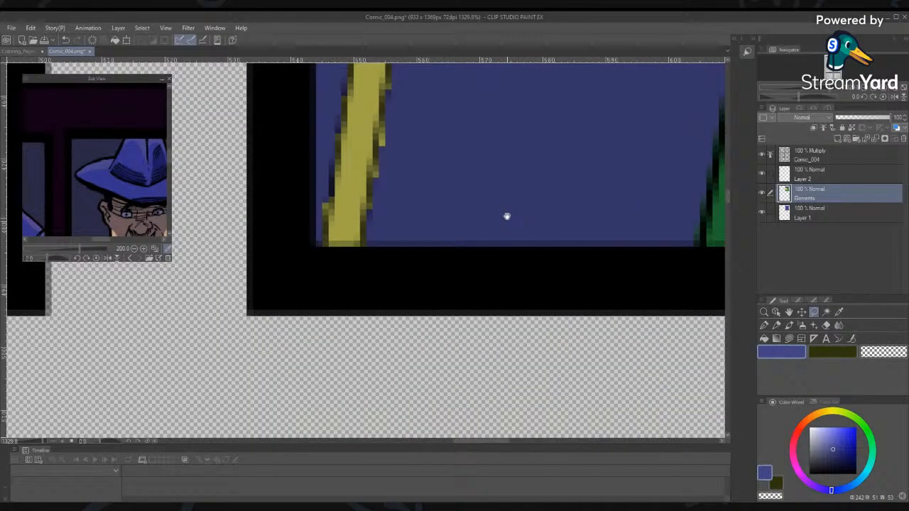
pyautogui.moveTo(506, 216); pyautogui.dragTo(502, 338)
pyautogui.moveTo(375, 253)
pyautogui.mouseDown()
pyautogui.moveTo(370, 382)
pyautogui.moveTo(396, 235)
pyautogui.moveTo(410, 240)
pyautogui.moveTo(375, 232)
pyautogui.mouseUp()
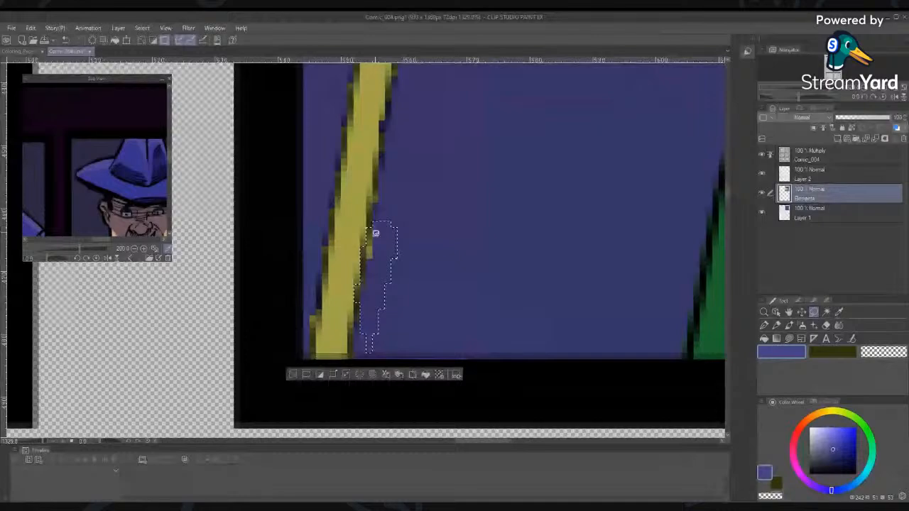
pyautogui.click(438, 234)
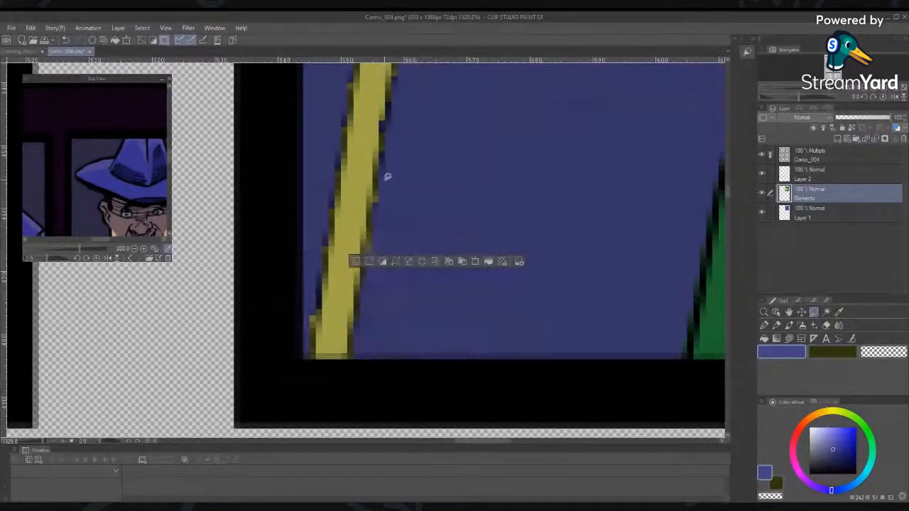
pyautogui.moveTo(313, 341); pyautogui.dragTo(300, 349)
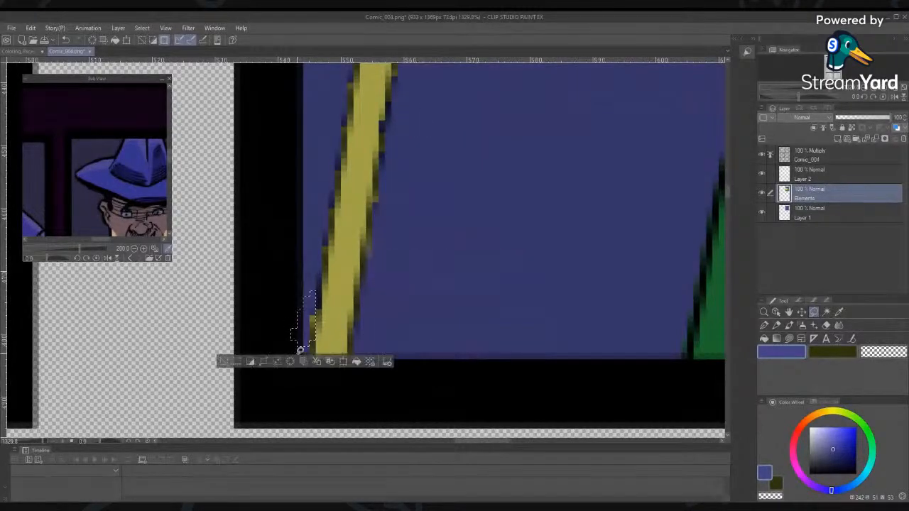
pyautogui.click(357, 362)
pyautogui.click(419, 252)
# Fill the yellow spill along the left side of the spear shaft's middle section with background blue, and clear the selection
pyautogui.moveTo(449, 193); pyautogui.dragTo(454, 309)
pyautogui.moveTo(358, 145); pyautogui.dragTo(348, 234)
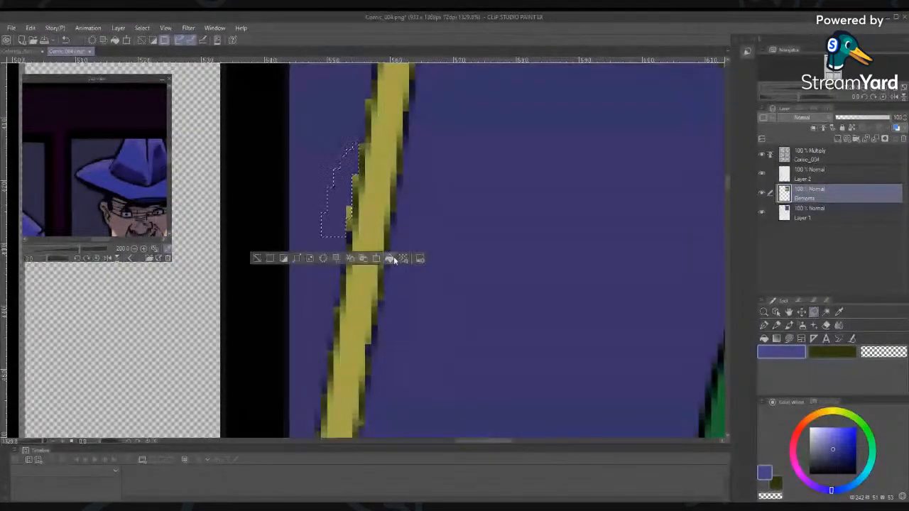
pyautogui.moveTo(466, 168); pyautogui.dragTo(481, 313)
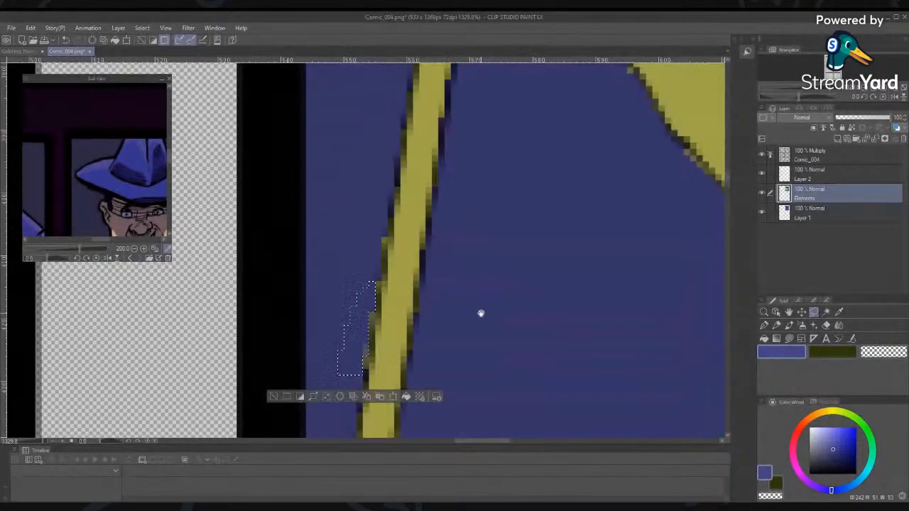
pyautogui.moveTo(385, 253); pyautogui.dragTo(357, 297)
pyautogui.press('Delete')
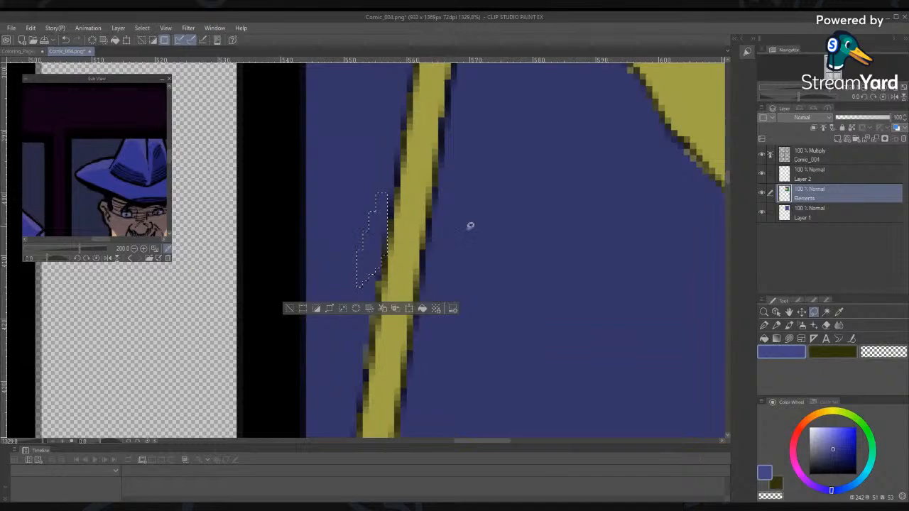
pyautogui.hotkey('ctrl', 'd')
# Lasso the yellow spill in the gap between the upper spear shaft and the central soldier's gauntlet and fill it with background blue
pyautogui.moveTo(497, 275)
pyautogui.mouseDown()
pyautogui.moveTo(541, 71)
pyautogui.moveTo(464, 391)
pyautogui.moveTo(483, 355)
pyautogui.moveTo(477, 287)
pyautogui.moveTo(492, 408)
pyautogui.mouseUp()
pyautogui.moveTo(450, 238); pyautogui.dragTo(452, 278)
pyautogui.click(451, 306)
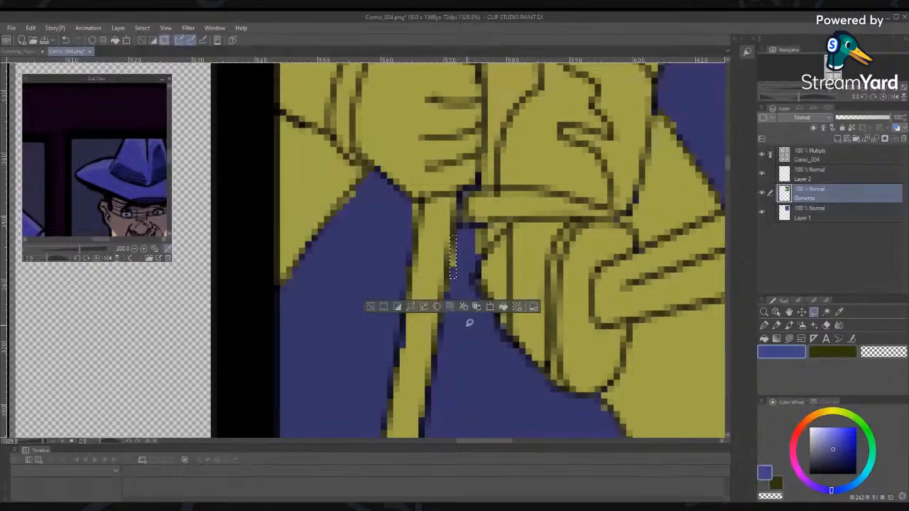
pyautogui.moveTo(484, 250)
pyautogui.mouseDown()
pyautogui.moveTo(488, 225)
pyautogui.moveTo(470, 267)
pyautogui.mouseUp()
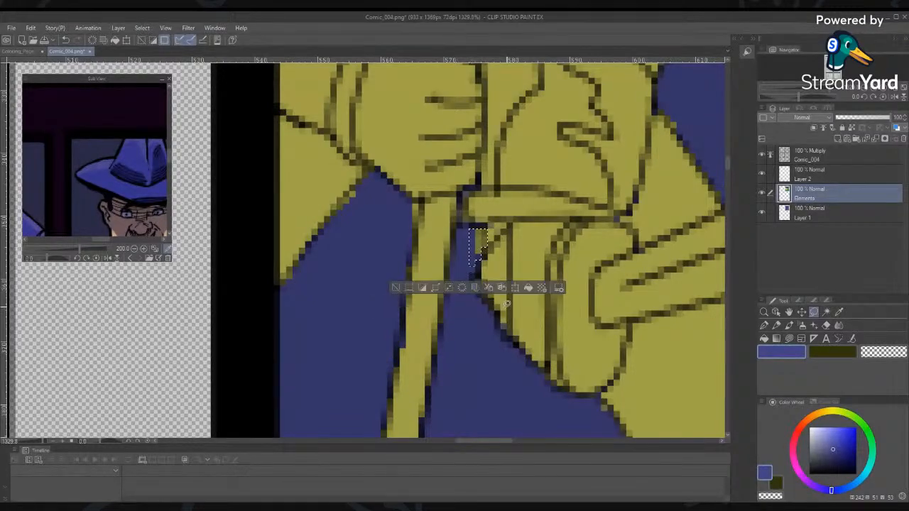
pyautogui.click(528, 288)
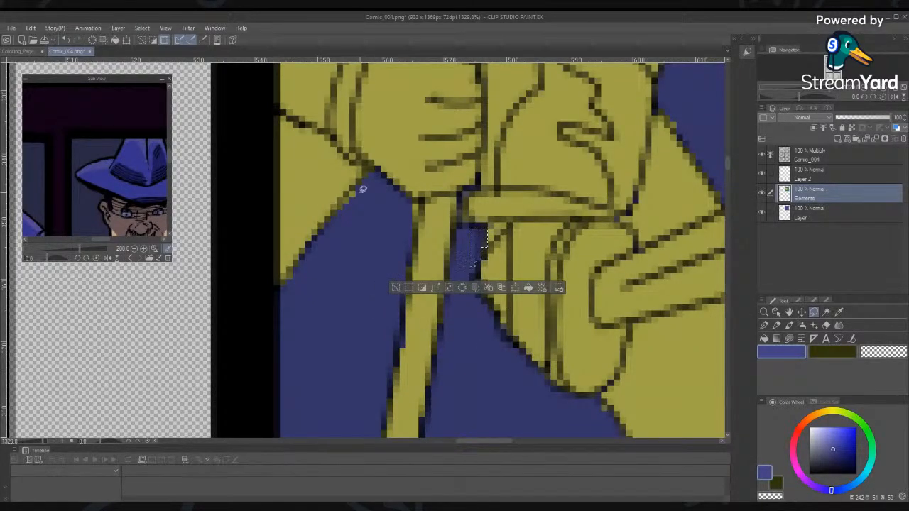
# Fill the yellow spill along the diagonal garment edge beneath the left soldier's hand with background blue
pyautogui.moveTo(357, 183)
pyautogui.mouseDown()
pyautogui.moveTo(360, 212)
pyautogui.moveTo(366, 190)
pyautogui.mouseUp()
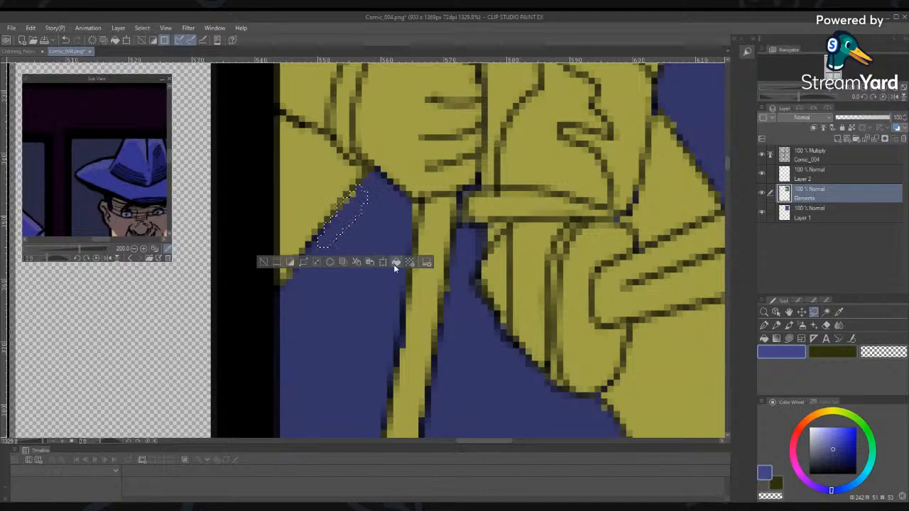
pyautogui.click(396, 263)
pyautogui.moveTo(384, 321)
pyautogui.mouseDown()
pyautogui.moveTo(328, 274)
pyautogui.moveTo(284, 285)
pyautogui.moveTo(312, 283)
pyautogui.mouseUp()
pyautogui.click(339, 327)
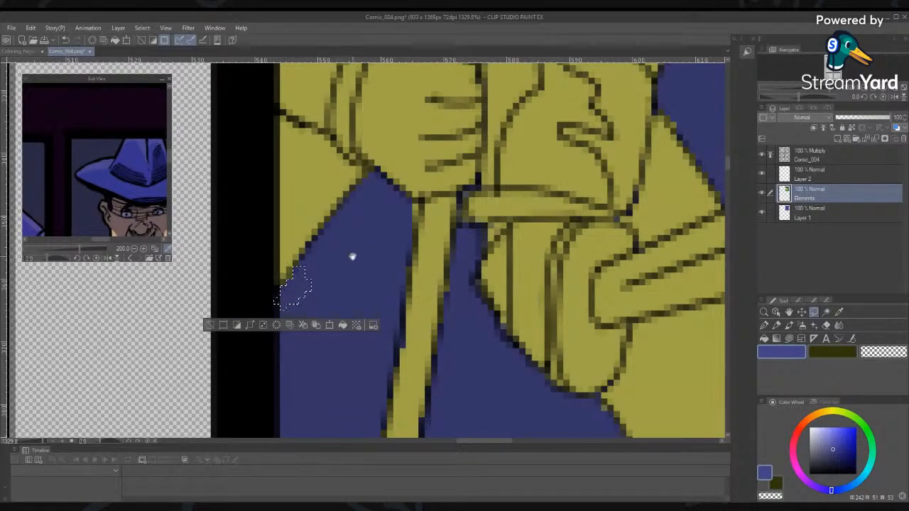
# Lasso the leftover blue between the left soldier's fist and the central soldier's gauntlet and fill it with the sampled armour yellow
pyautogui.moveTo(365, 186); pyautogui.dragTo(308, 436)
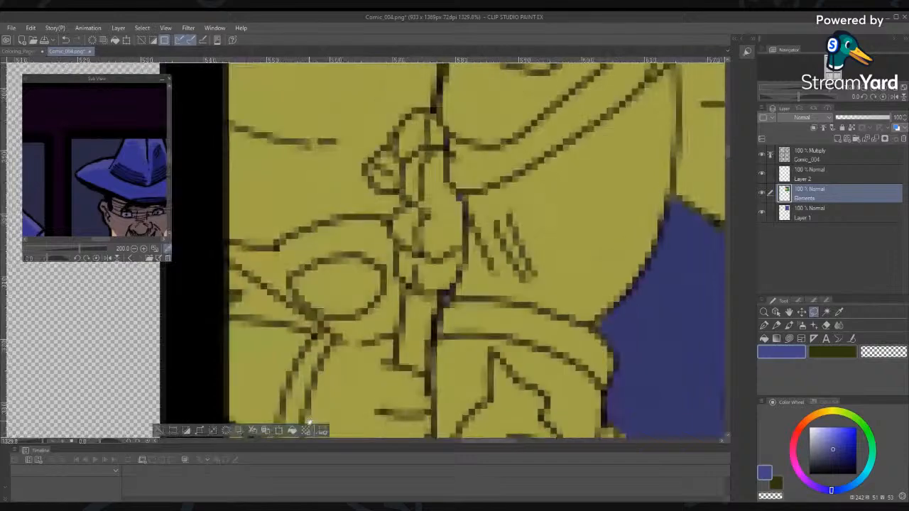
pyautogui.moveTo(342, 319); pyautogui.dragTo(360, 448)
pyautogui.moveTo(357, 372); pyautogui.dragTo(328, 158)
pyautogui.moveTo(440, 177)
pyautogui.mouseDown()
pyautogui.moveTo(397, 213)
pyautogui.moveTo(442, 176)
pyautogui.mouseUp()
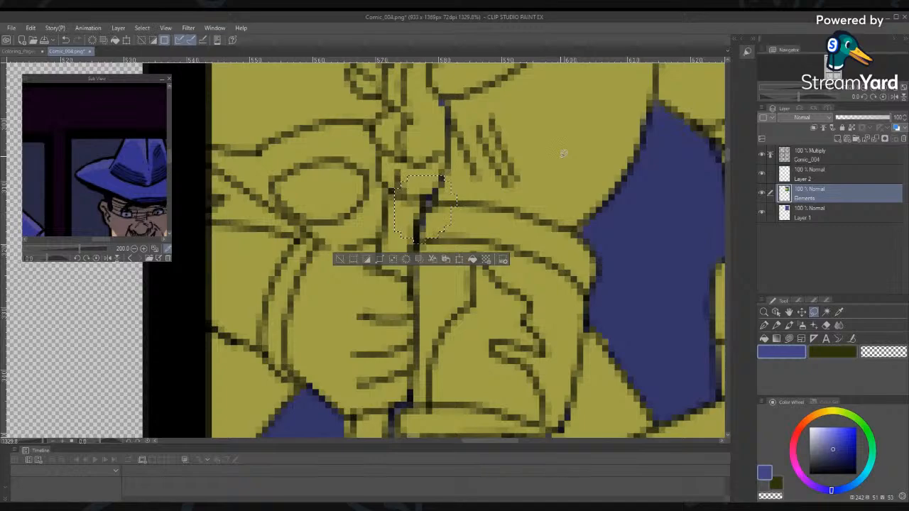
pyautogui.press('i')
pyautogui.click(454, 209)
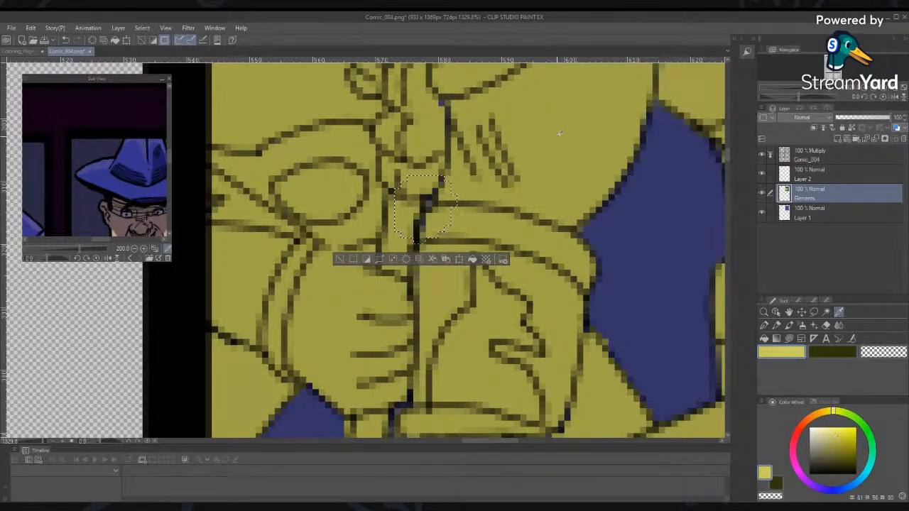
pyautogui.press('m')
pyautogui.click(472, 259)
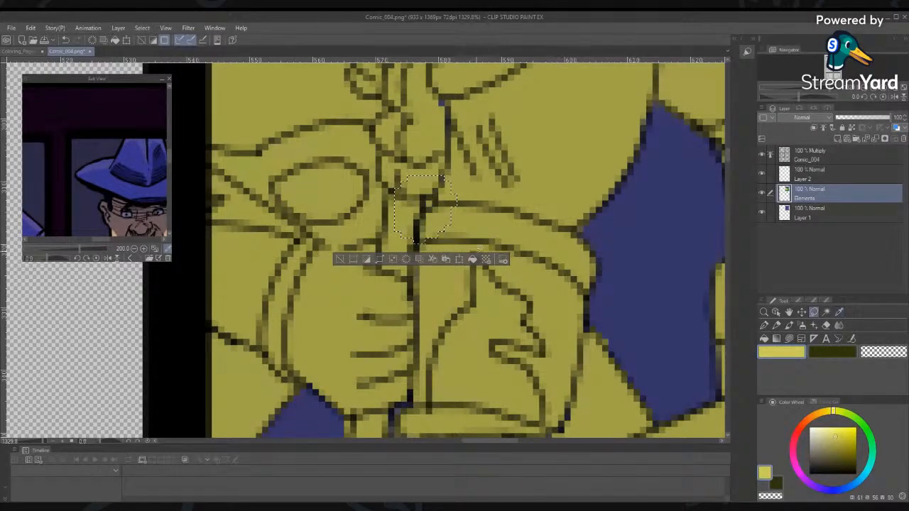
# Lasso the leftover blue pixels along the border between the left soldier and the central soldier's arm, filling them with armour yellow
pyautogui.scroll(3, 468, 255)
pyautogui.moveTo(465, 252); pyautogui.dragTo(467, 256)
pyautogui.click(491, 328)
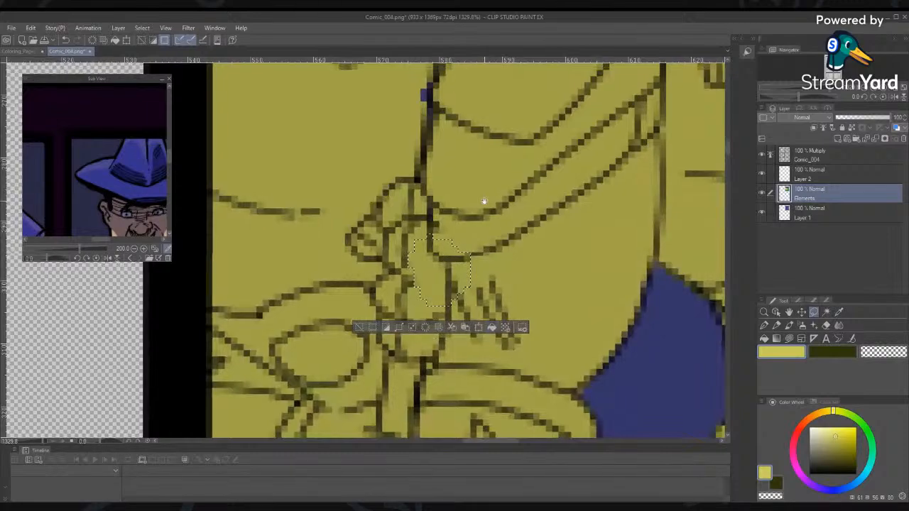
pyautogui.scroll(-3, 469, 284)
pyautogui.moveTo(470, 288)
pyautogui.mouseDown()
pyautogui.moveTo(425, 341)
pyautogui.moveTo(460, 316)
pyautogui.mouseUp()
pyautogui.click(497, 361)
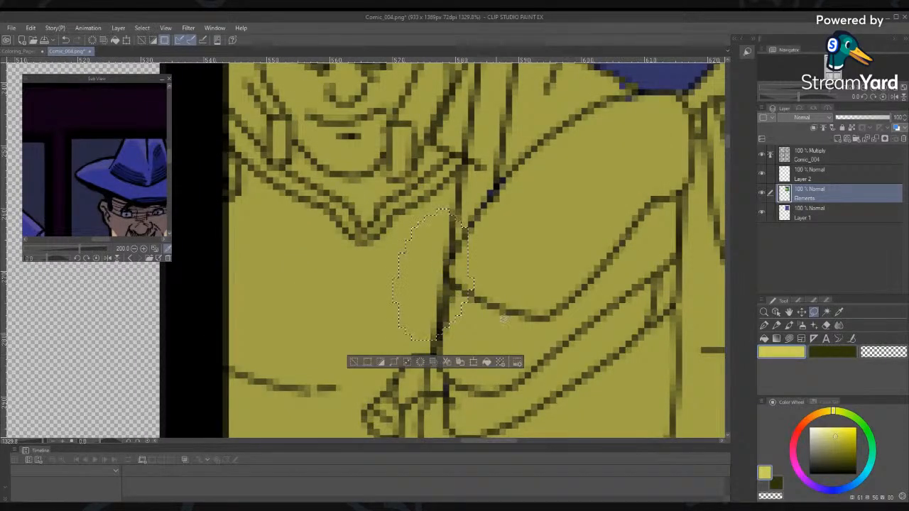
# Lasso the leftover blue pixels along the central soldier's upper shoulder line and fill them with armour yellow
pyautogui.moveTo(517, 182); pyautogui.dragTo(515, 179)
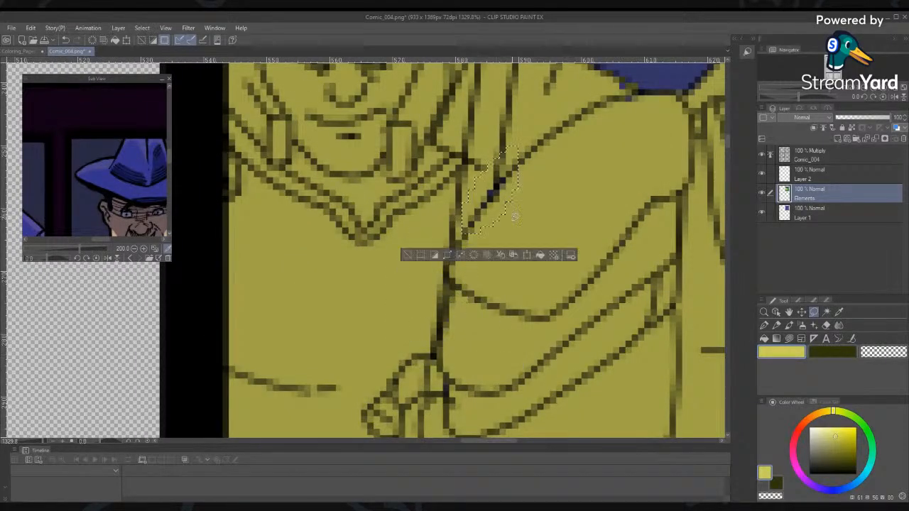
pyautogui.click(540, 256)
# Sample the background blue and fill the yellow spill along the right edge of the spear shaft beside the soldier's helmet
pyautogui.moveTo(517, 133)
pyautogui.mouseDown()
pyautogui.moveTo(499, 332)
pyautogui.moveTo(462, 359)
pyautogui.moveTo(465, 338)
pyautogui.mouseUp()
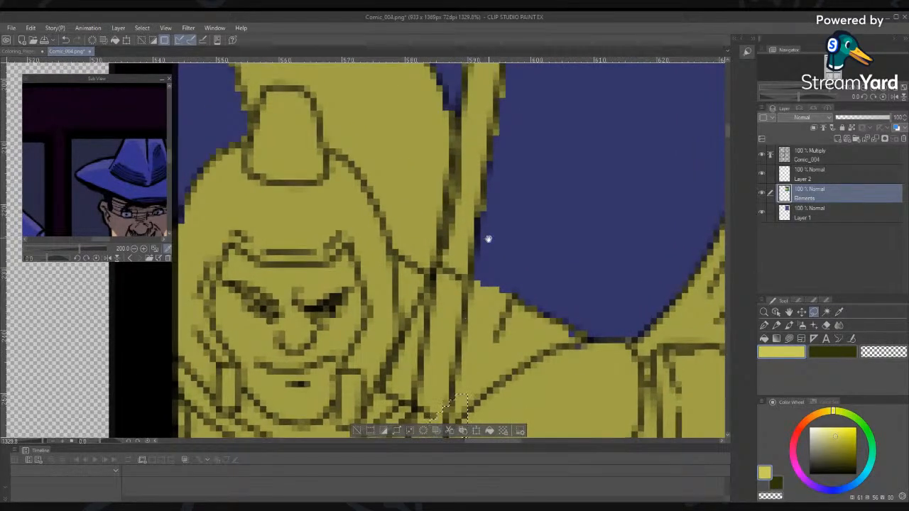
pyautogui.press('i')
pyautogui.click(527, 188)
pyautogui.press('m')
pyautogui.moveTo(487, 185)
pyautogui.mouseDown()
pyautogui.moveTo(480, 214)
pyautogui.moveTo(492, 169)
pyautogui.mouseUp()
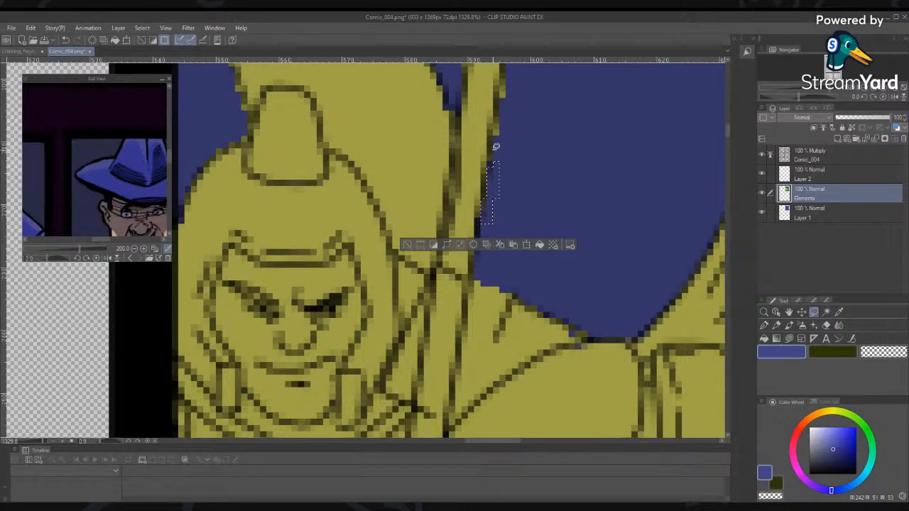
pyautogui.moveTo(496, 147)
pyautogui.mouseDown()
pyautogui.moveTo(504, 85)
pyautogui.moveTo(502, 165)
pyautogui.mouseUp()
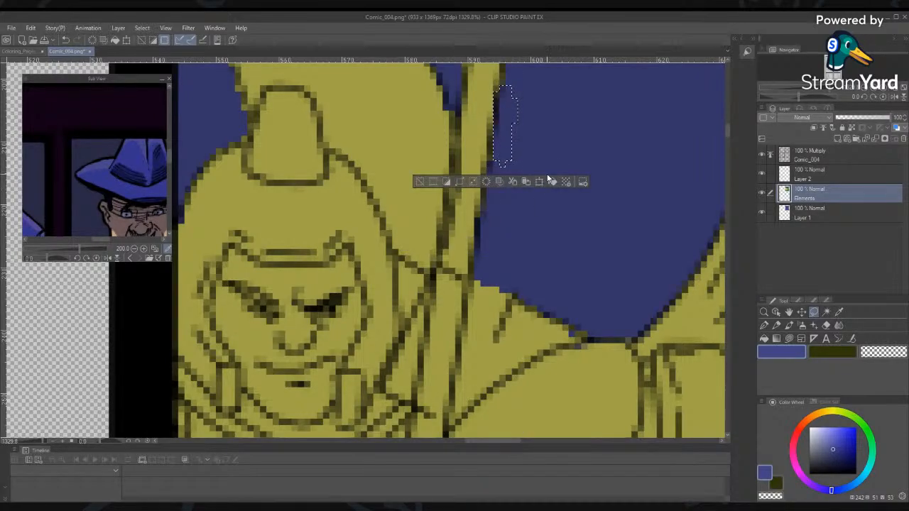
# Lasso the yellow spills along the right edge of the spear shaft's middle section above the helmet and fill them with background blue
pyautogui.moveTo(545, 116); pyautogui.dragTo(523, 356)
pyautogui.moveTo(475, 327)
pyautogui.mouseDown()
pyautogui.moveTo(505, 257)
pyautogui.moveTo(515, 323)
pyautogui.moveTo(532, 330)
pyautogui.moveTo(497, 238)
pyautogui.moveTo(490, 319)
pyautogui.moveTo(446, 280)
pyautogui.moveTo(468, 153)
pyautogui.moveTo(426, 147)
pyautogui.moveTo(401, 196)
pyautogui.moveTo(404, 188)
pyautogui.moveTo(503, 244)
pyautogui.moveTo(494, 241)
pyautogui.mouseUp()
pyautogui.click(544, 346)
pyautogui.moveTo(496, 207); pyautogui.dragTo(506, 122)
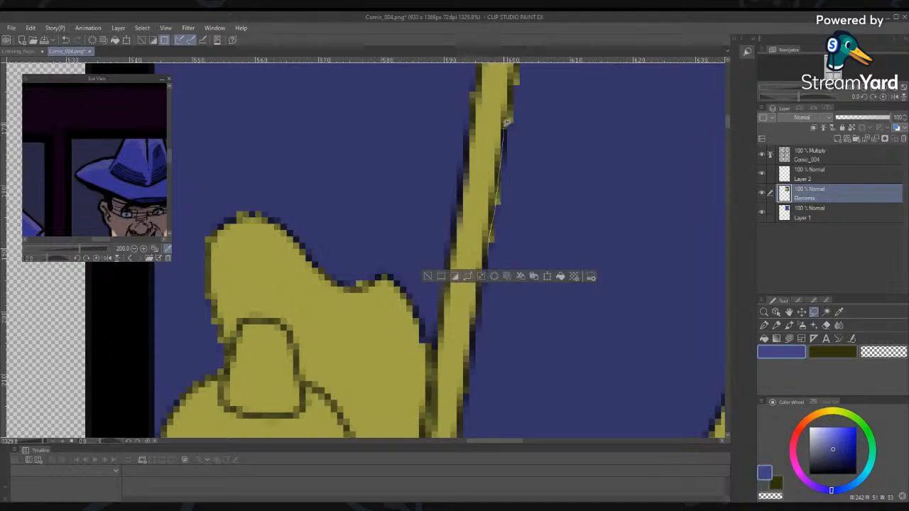
pyautogui.moveTo(541, 80); pyautogui.dragTo(570, 179)
pyautogui.click(575, 276)
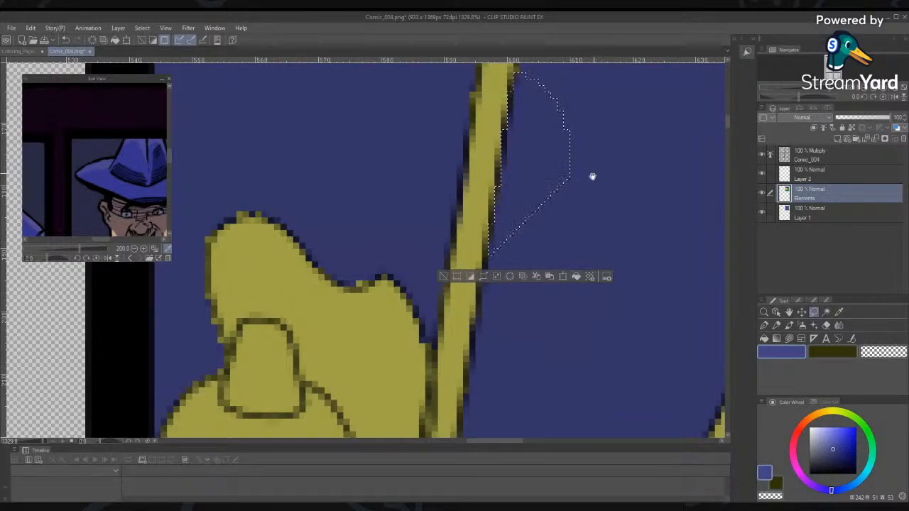
# Fill the yellow spill along the right edge of the upper shaft, up to the spearhead, with background blue and deselect
pyautogui.moveTo(565, 110); pyautogui.dragTo(541, 378)
pyautogui.moveTo(495, 328); pyautogui.dragTo(522, 150)
pyautogui.moveTo(528, 103)
pyautogui.mouseDown()
pyautogui.moveTo(585, 172)
pyautogui.moveTo(528, 359)
pyautogui.mouseUp()
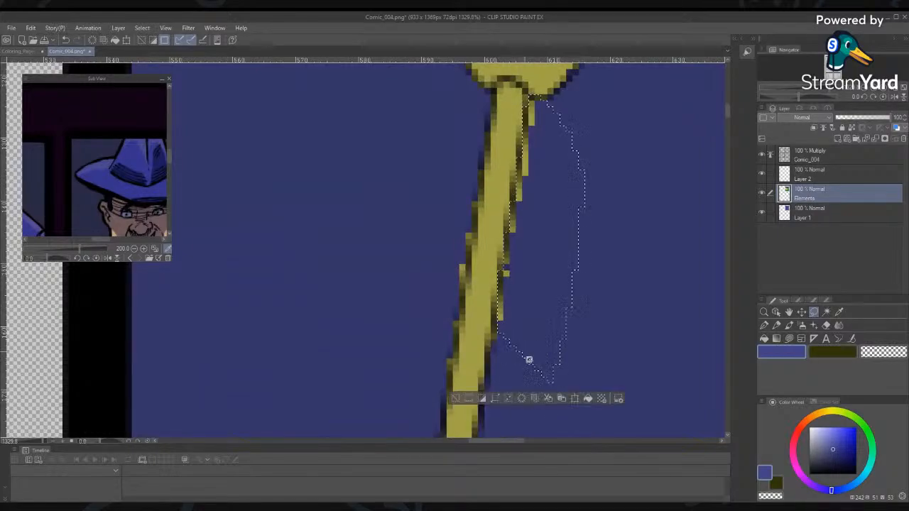
pyautogui.hotkey('ctrl', 'd')
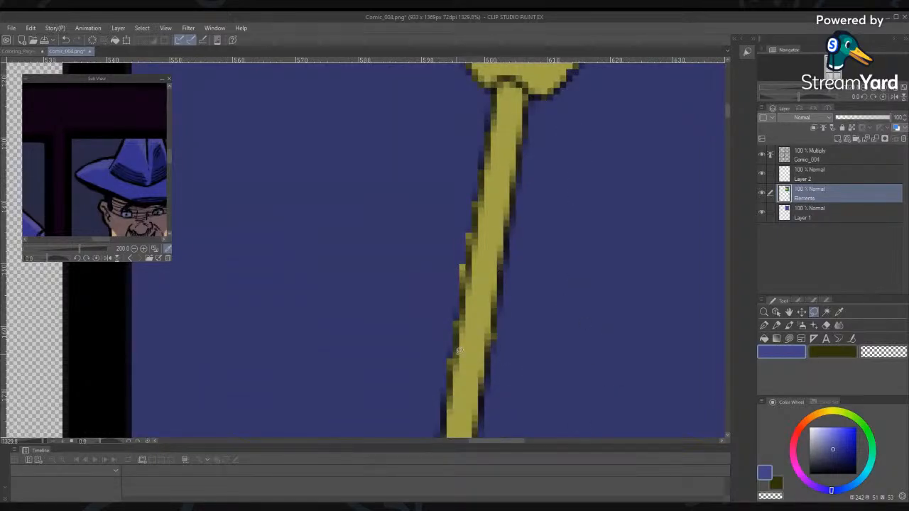
# Lasso the yellow spills along the left edge of the upper spear shaft and fill them with background blue
pyautogui.moveTo(472, 264); pyautogui.dragTo(393, 354)
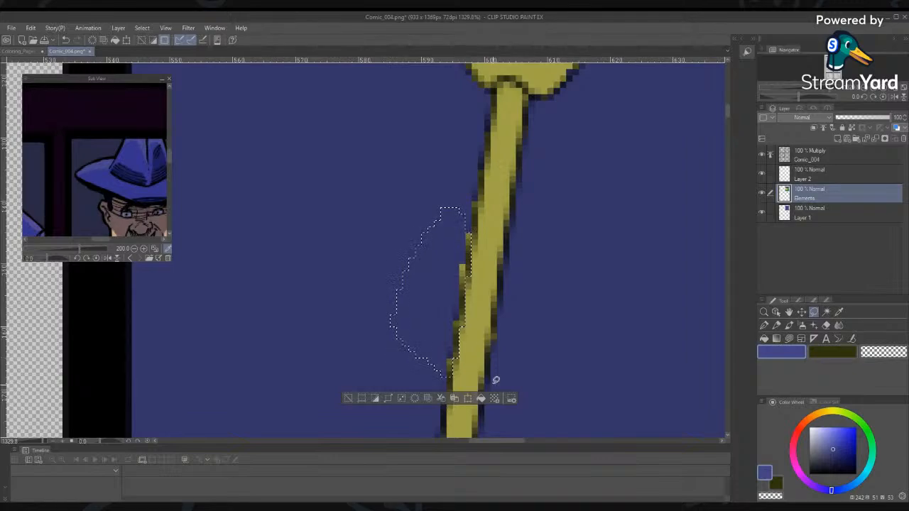
pyautogui.click(482, 398)
pyautogui.hotkey('ctrl', 'd')
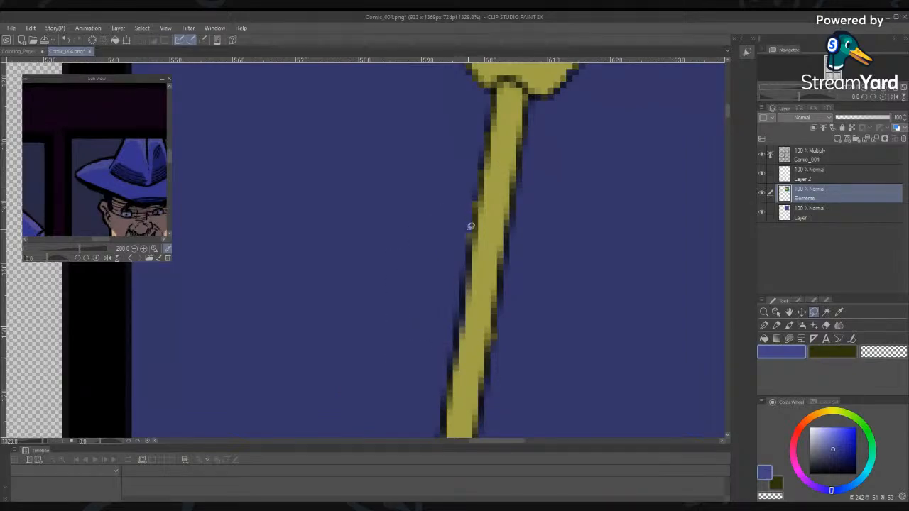
pyautogui.moveTo(478, 223)
pyautogui.mouseDown()
pyautogui.moveTo(489, 127)
pyautogui.moveTo(387, 273)
pyautogui.moveTo(470, 255)
pyautogui.mouseUp()
pyautogui.click(487, 298)
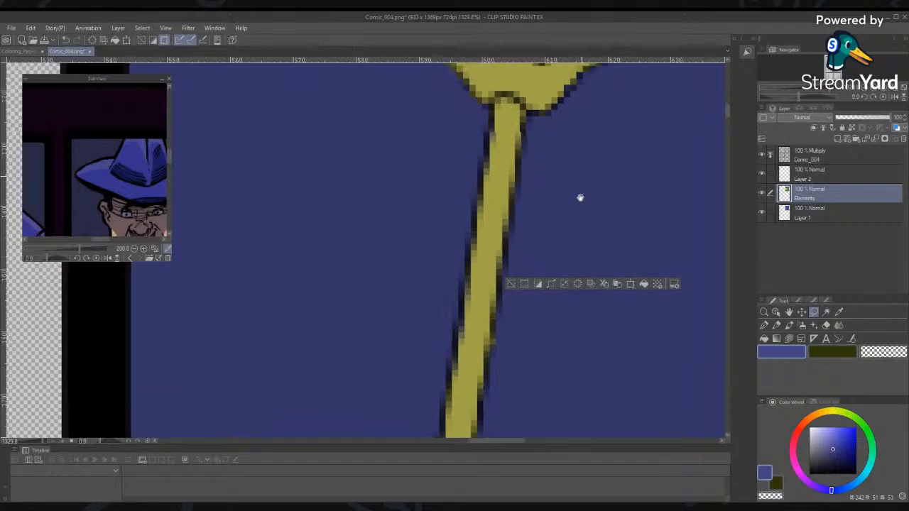
# Fill the yellow spills above the spearhead's left prong and along the blade's upper-left edge with background blue
pyautogui.scroll(5, 548, 419)
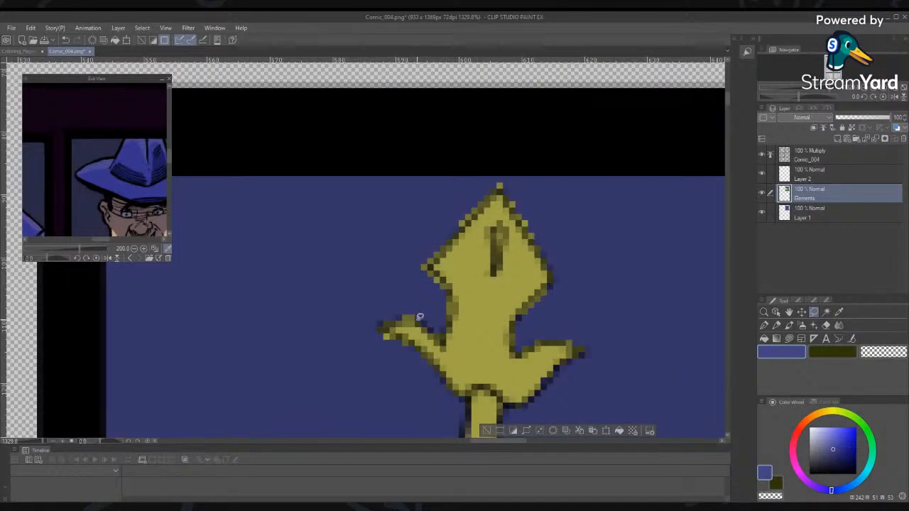
pyautogui.moveTo(365, 328); pyautogui.dragTo(420, 317)
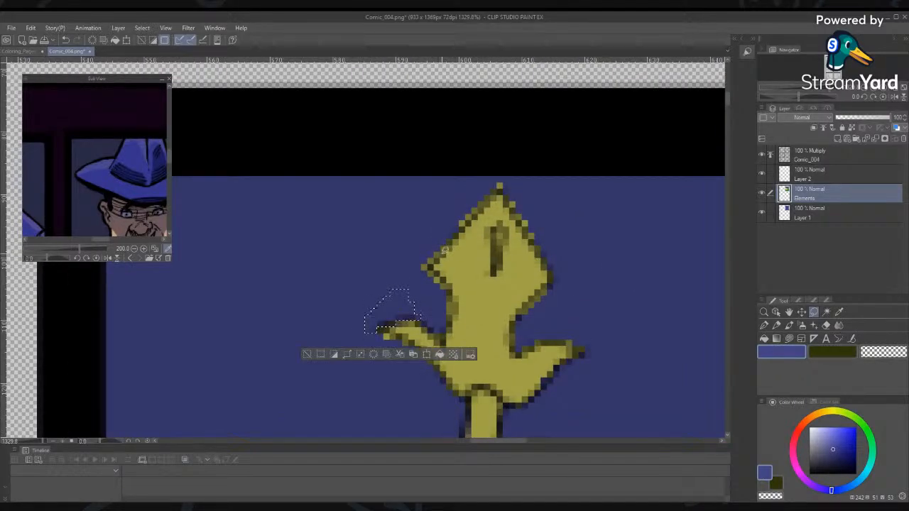
pyautogui.moveTo(433, 260)
pyautogui.mouseDown()
pyautogui.moveTo(477, 195)
pyautogui.moveTo(405, 245)
pyautogui.mouseUp()
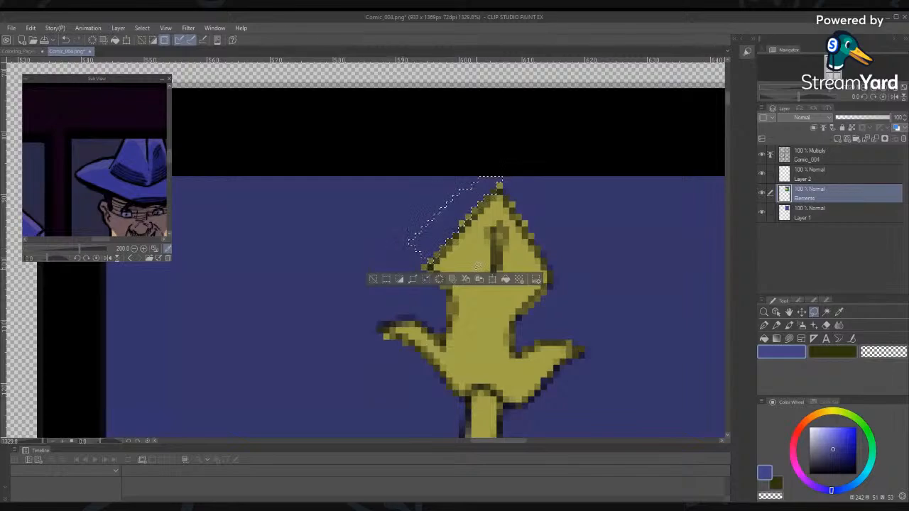
pyautogui.click(505, 280)
pyautogui.hotkey('ctrl', 'd')
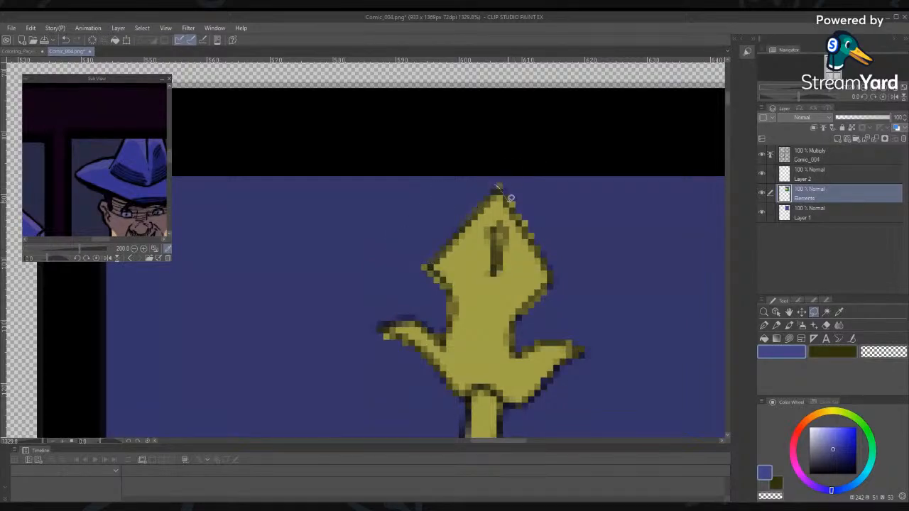
# Fill the yellow spills along the spearhead blade's upper-right edge and around its tip with background blue
pyautogui.moveTo(510, 198); pyautogui.dragTo(561, 273)
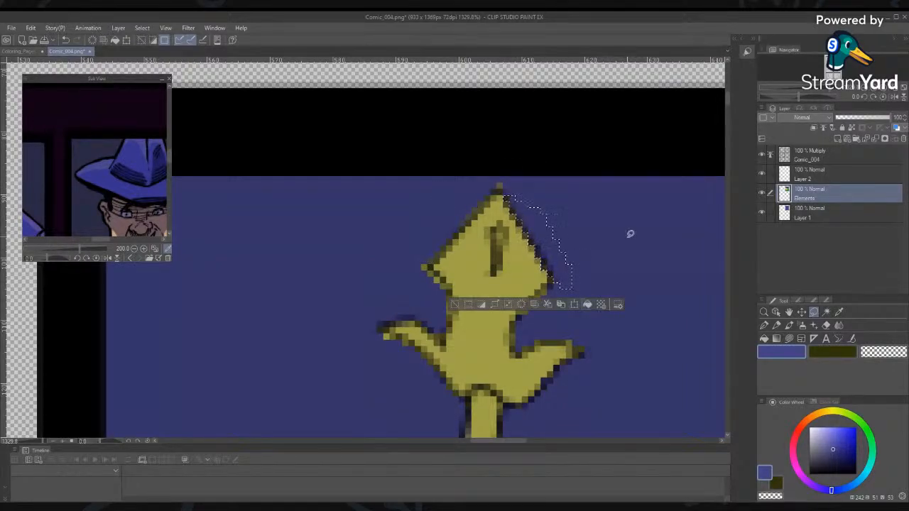
pyautogui.hotkey('ctrl', 'd')
pyautogui.moveTo(499, 176); pyautogui.dragTo(500, 177)
pyautogui.click(540, 217)
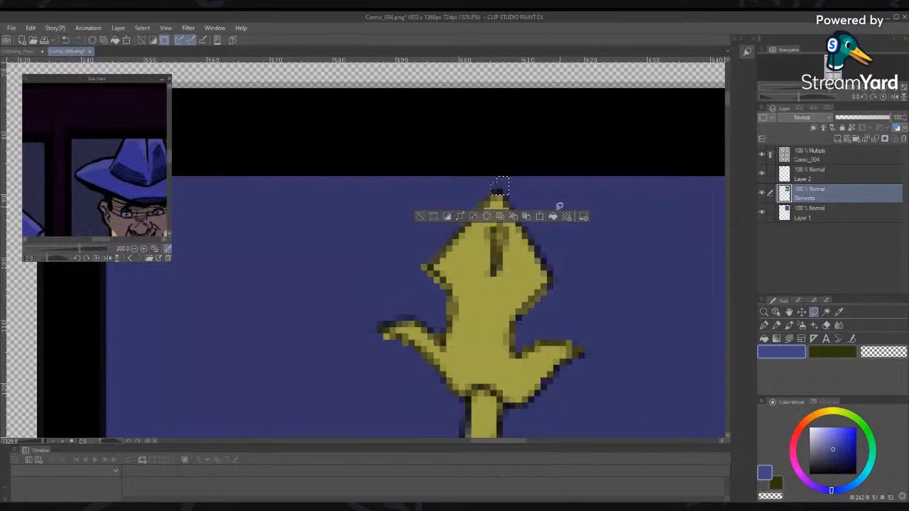
pyautogui.hotkey('ctrl', 'd')
# Fill the yellow spills in the notches between the spearhead's blade and its left and right prongs with background blue
pyautogui.moveTo(424, 263)
pyautogui.mouseDown()
pyautogui.moveTo(450, 287)
pyautogui.moveTo(448, 334)
pyautogui.moveTo(399, 236)
pyautogui.mouseUp()
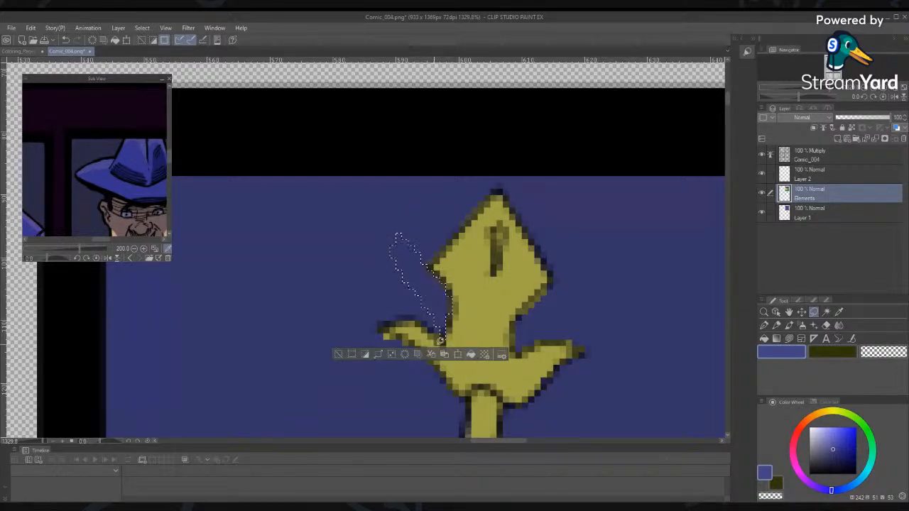
pyautogui.click(338, 354)
pyautogui.moveTo(549, 300)
pyautogui.mouseDown()
pyautogui.moveTo(514, 332)
pyautogui.moveTo(542, 335)
pyautogui.moveTo(522, 317)
pyautogui.moveTo(584, 342)
pyautogui.moveTo(551, 278)
pyautogui.moveTo(542, 333)
pyautogui.mouseUp()
pyautogui.click(583, 375)
pyautogui.click(601, 306)
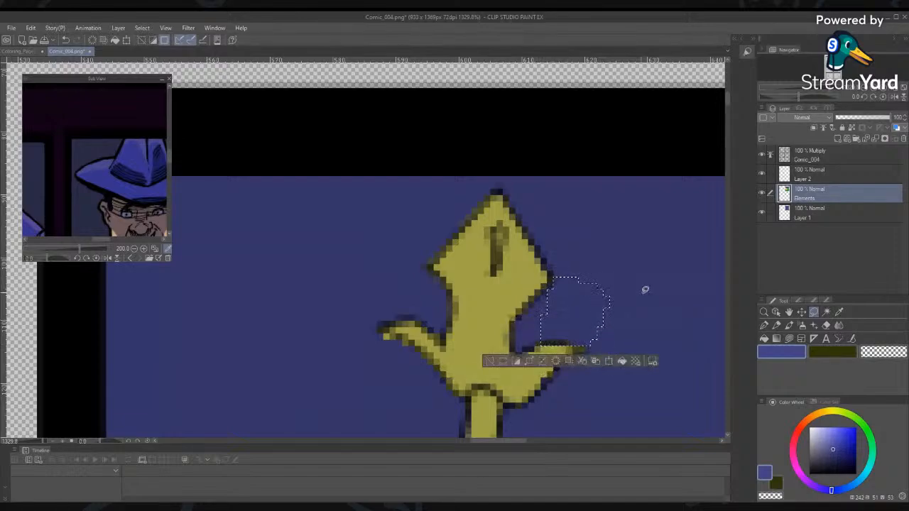
pyautogui.hotkey('ctrl', 'd')
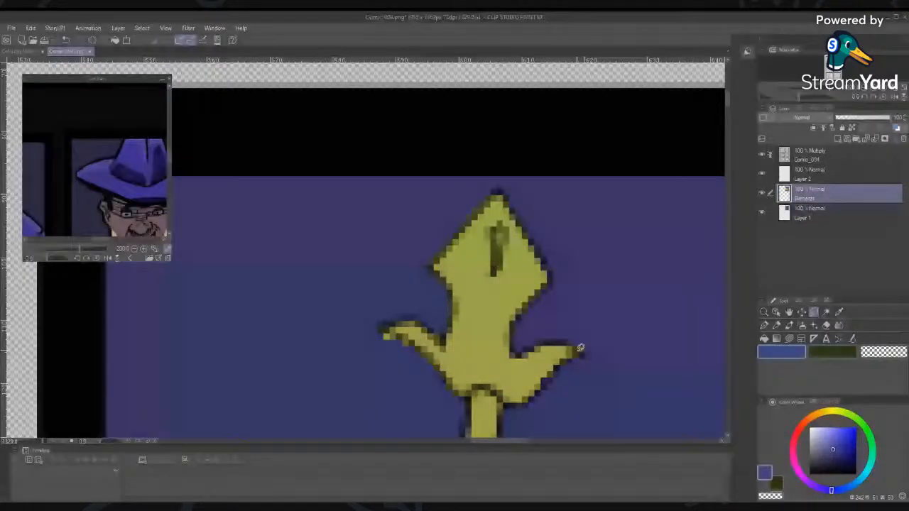
# Fill the yellow spills at the tip and along the underside of the spearhead's right prong with background blue
pyautogui.moveTo(581, 347); pyautogui.dragTo(601, 326)
pyautogui.hotkey('ctrl', 'd')
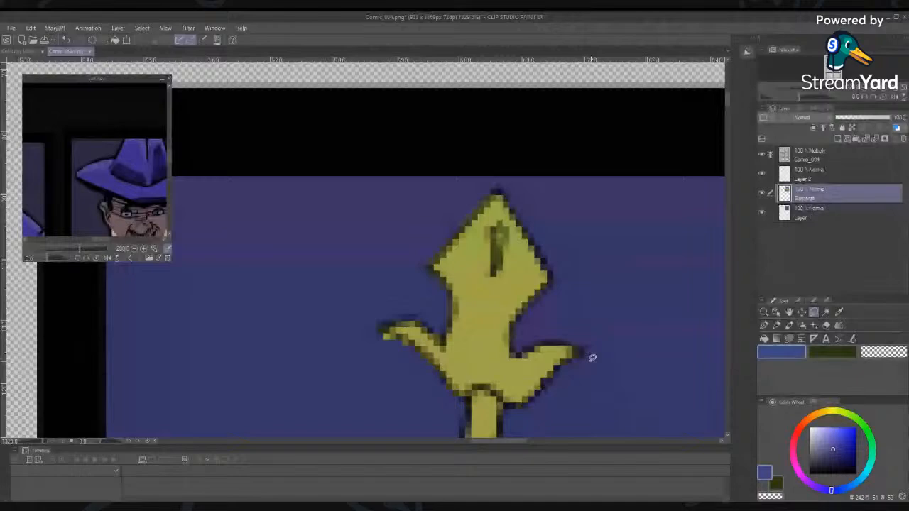
pyautogui.moveTo(571, 360); pyautogui.dragTo(565, 390)
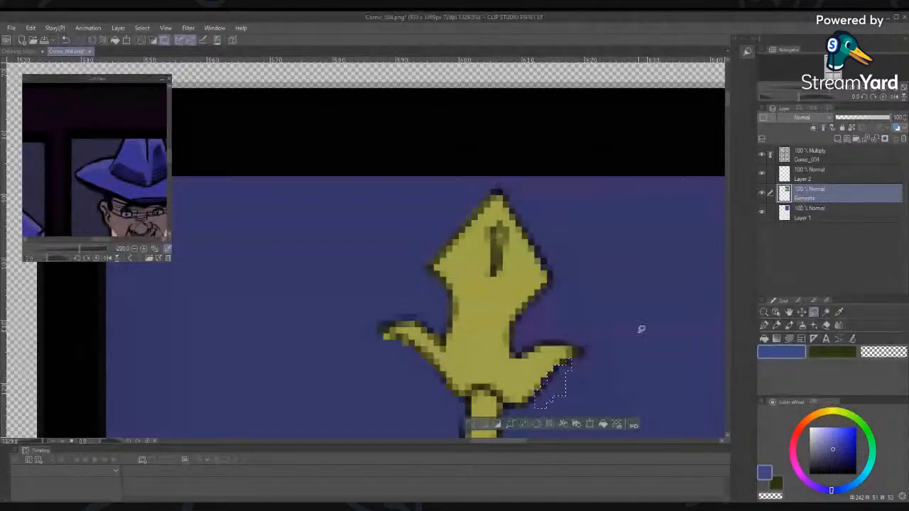
pyautogui.hotkey('ctrl', 'd')
# Lasso the yellow spills beneath the spearhead's base on the right side of the shaft and fill them with background blue
pyautogui.moveTo(641, 330); pyautogui.dragTo(678, 188)
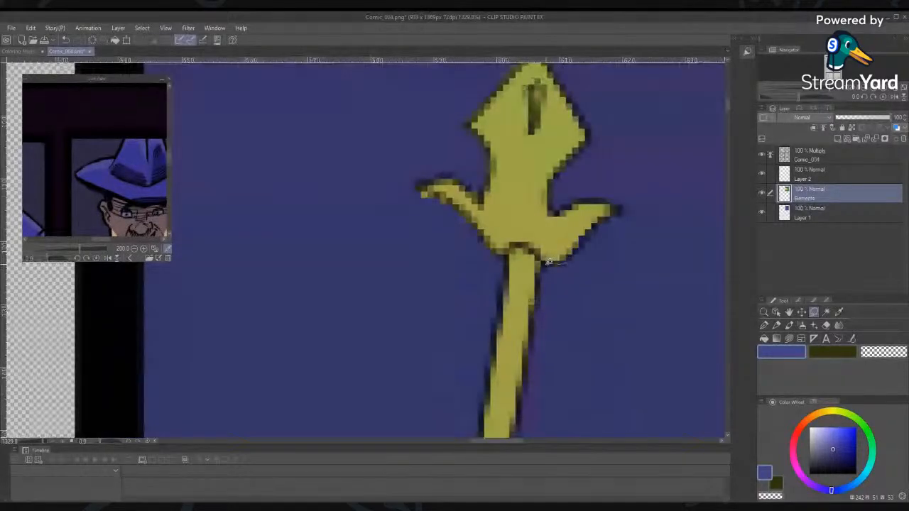
pyautogui.moveTo(537, 275)
pyautogui.mouseDown()
pyautogui.moveTo(565, 282)
pyautogui.moveTo(538, 310)
pyautogui.mouseUp()
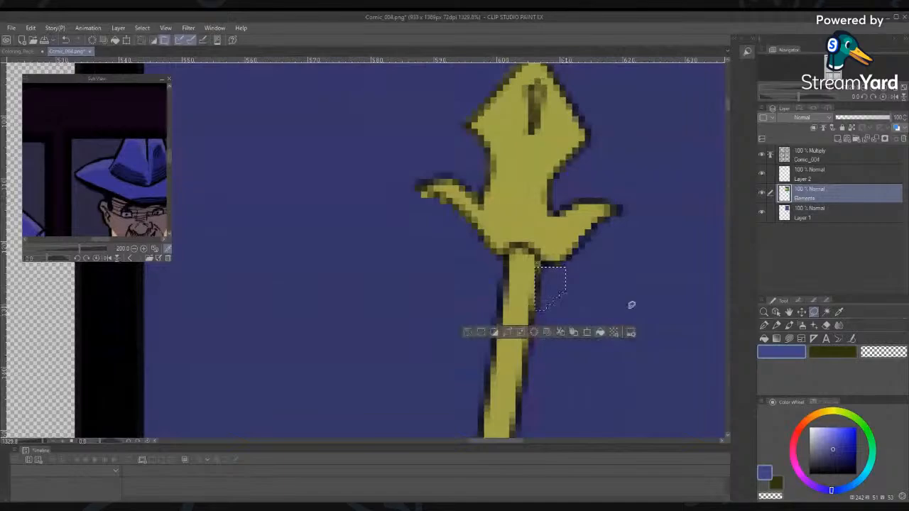
pyautogui.hotkey('ctrl', 'd')
pyautogui.moveTo(543, 262); pyautogui.dragTo(557, 304)
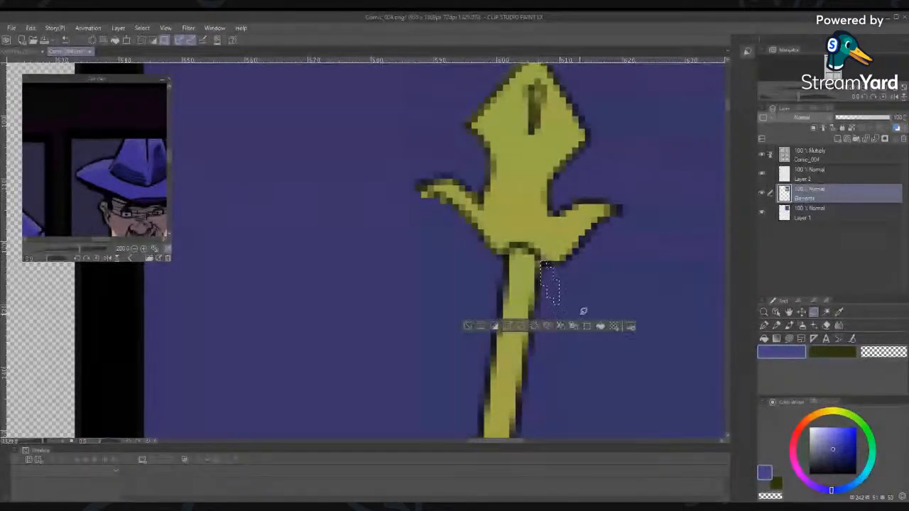
pyautogui.hotkey('ctrl', 'd')
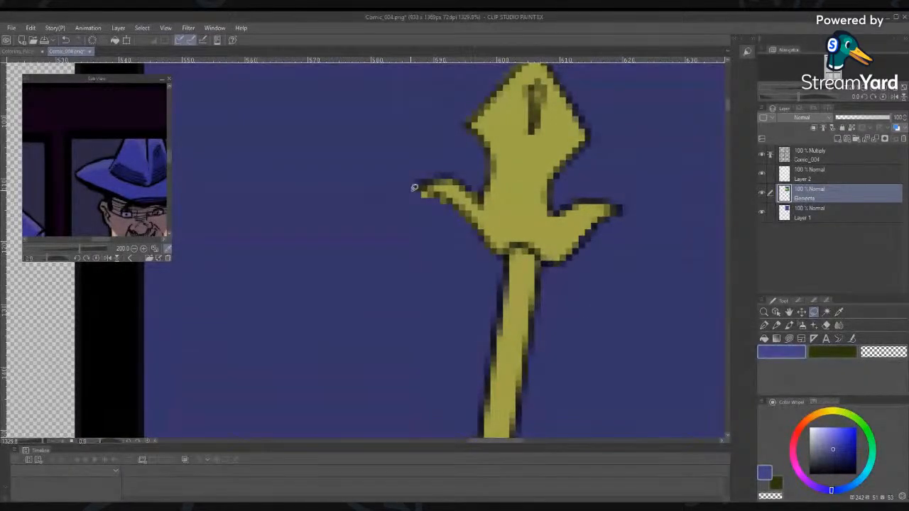
# Lasso the yellow spill beneath the tip of the spearhead's left prong and fill it with background blue
pyautogui.moveTo(430, 189)
pyautogui.mouseDown()
pyautogui.moveTo(395, 220)
pyautogui.moveTo(421, 190)
pyautogui.mouseUp()
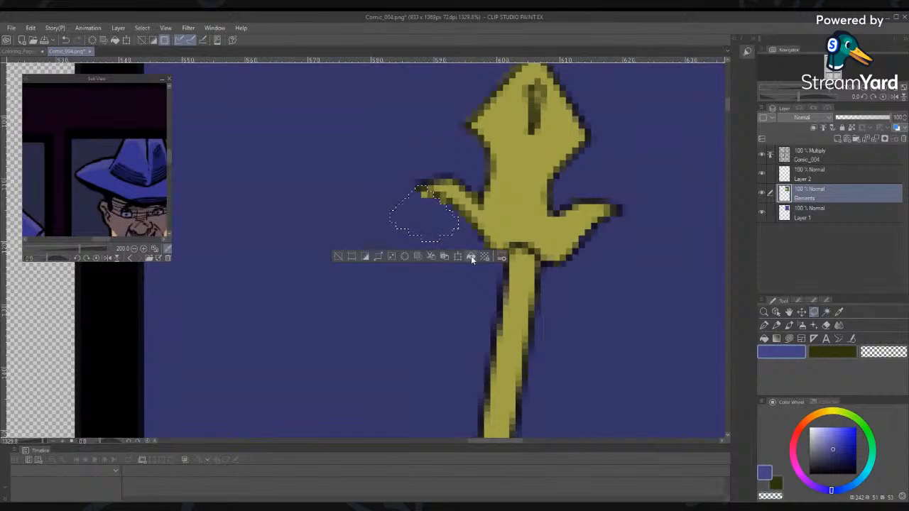
pyautogui.click(471, 257)
pyautogui.hotkey('ctrl', 'd')
# Fill the remaining yellow fringe on the spearhead blade's upper-left edge near the tip with background blue
pyautogui.scroll(3, 574, 351)
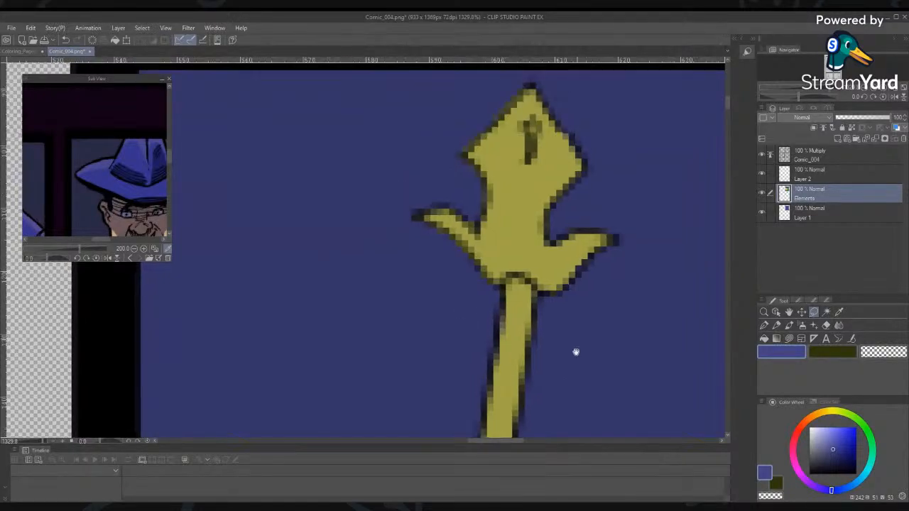
pyautogui.moveTo(510, 154); pyautogui.dragTo(475, 178)
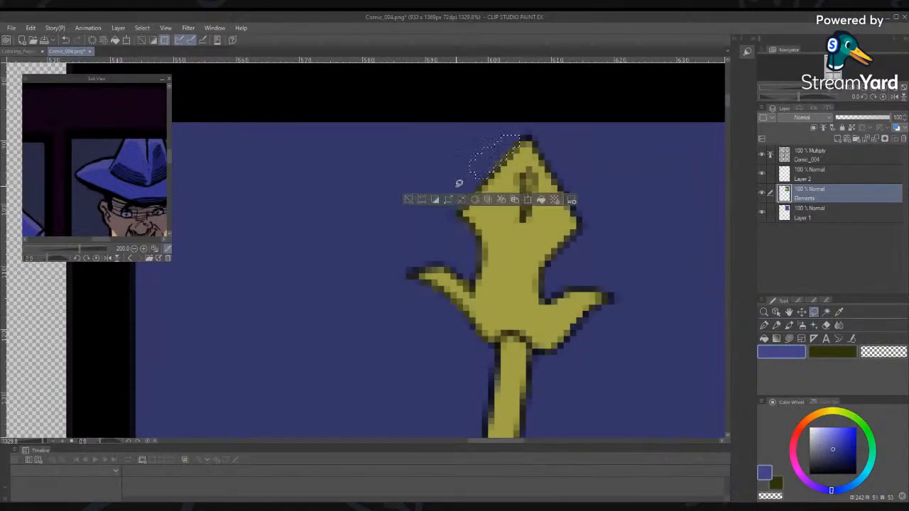
pyautogui.click(542, 200)
pyautogui.hotkey('ctrl', 'd')
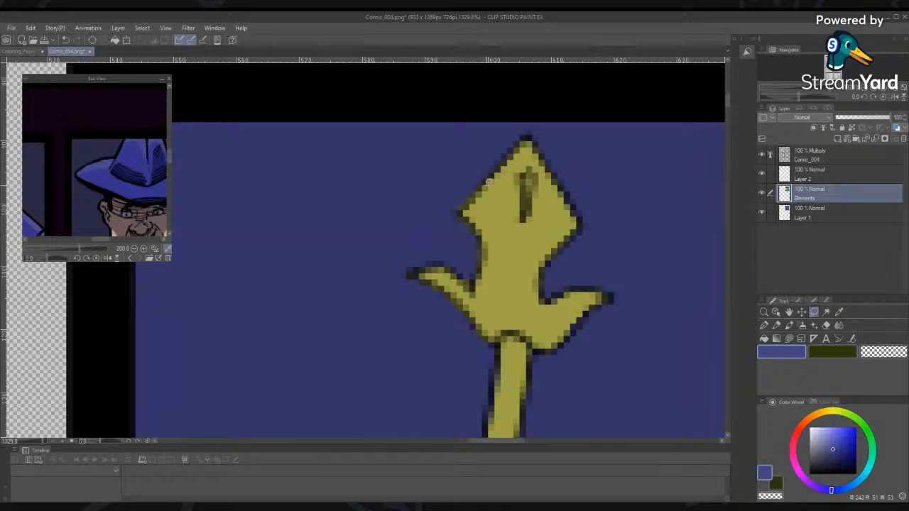
# Fill the yellow fringe around the spearhead blade's left corner and down the notch to the left prong with background blue
pyautogui.moveTo(465, 205); pyautogui.dragTo(477, 161)
pyautogui.click(516, 238)
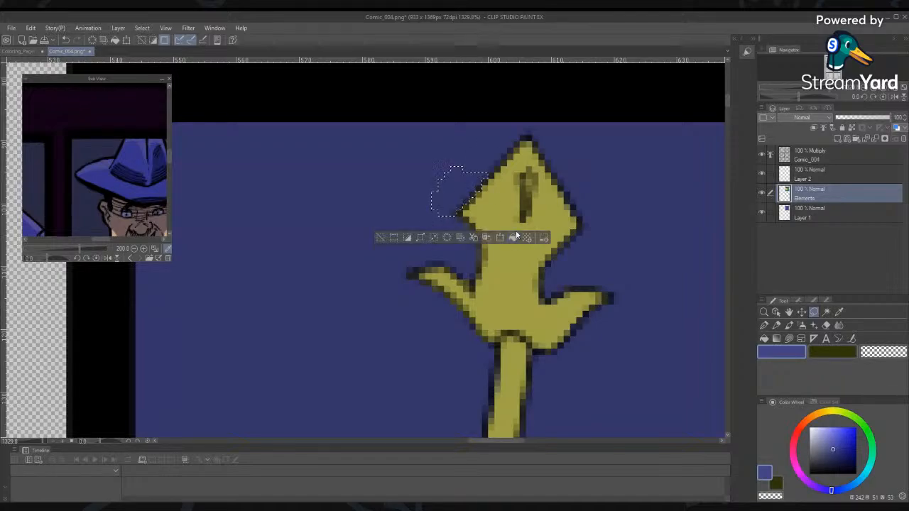
pyautogui.click(609, 186)
pyautogui.moveTo(465, 213)
pyautogui.mouseDown()
pyautogui.moveTo(482, 249)
pyautogui.moveTo(473, 283)
pyautogui.moveTo(425, 211)
pyautogui.mouseUp()
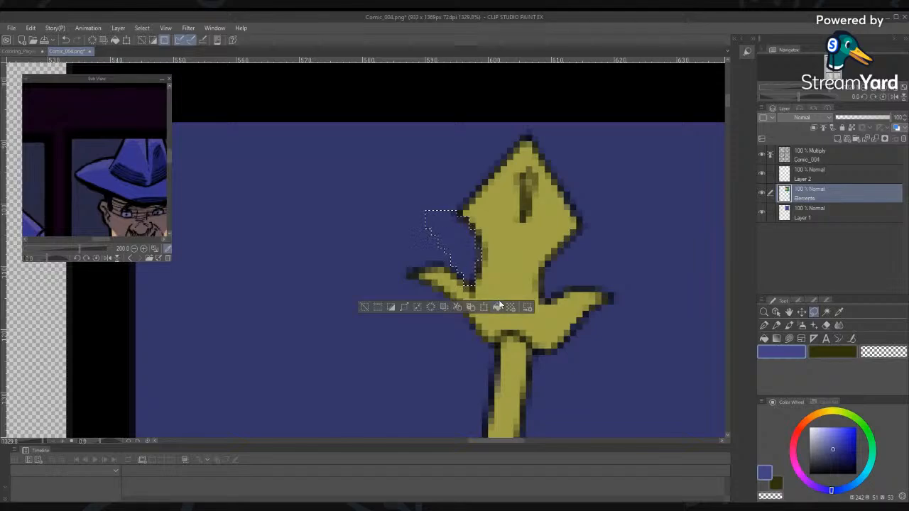
pyautogui.click(632, 226)
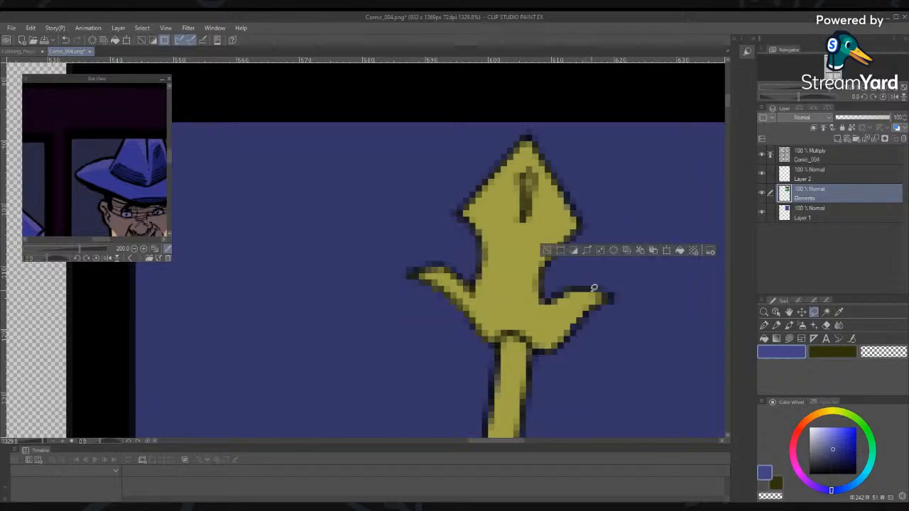
# Lasso the outer part of the spearhead's right prong and fill it with background blue
pyautogui.moveTo(591, 285)
pyautogui.mouseDown()
pyautogui.moveTo(610, 291)
pyautogui.moveTo(609, 303)
pyautogui.moveTo(558, 312)
pyautogui.mouseUp()
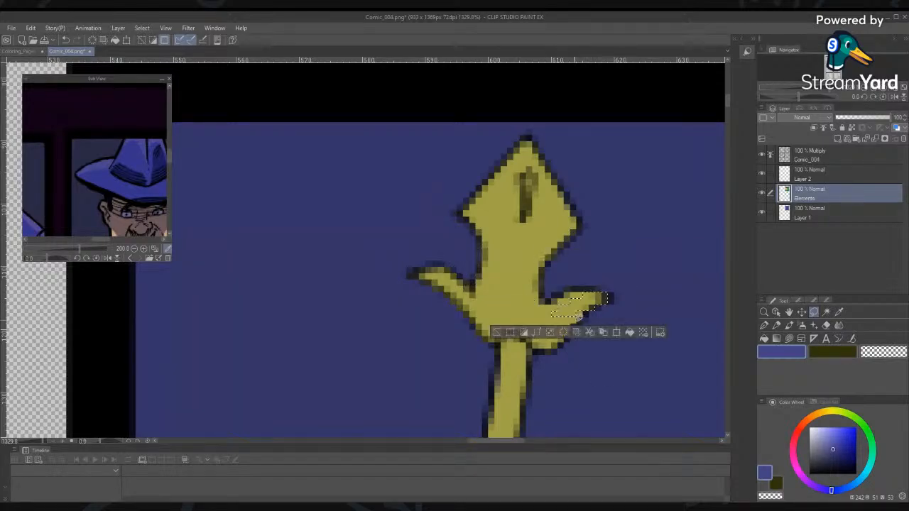
pyautogui.click(628, 335)
pyautogui.click(634, 293)
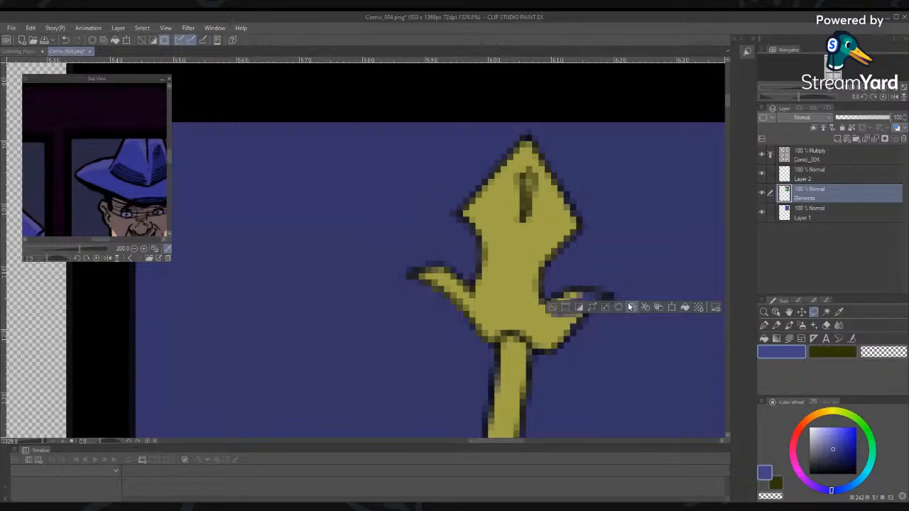
# Undo the blue fill and the lasso selections on the spearhead's right prong
pyautogui.hotkey('ctrl', 'z')
pyautogui.hotkey('ctrl', 'z')
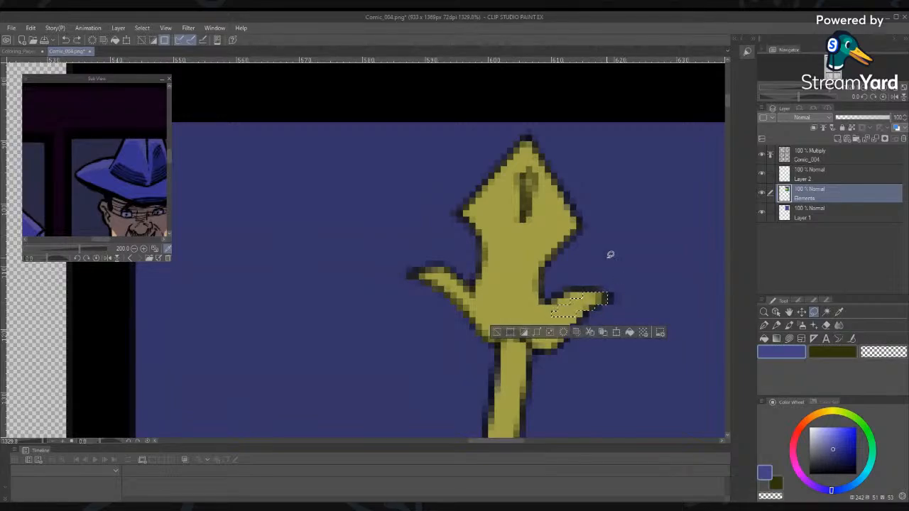
pyautogui.hotkey('ctrl', 'z')
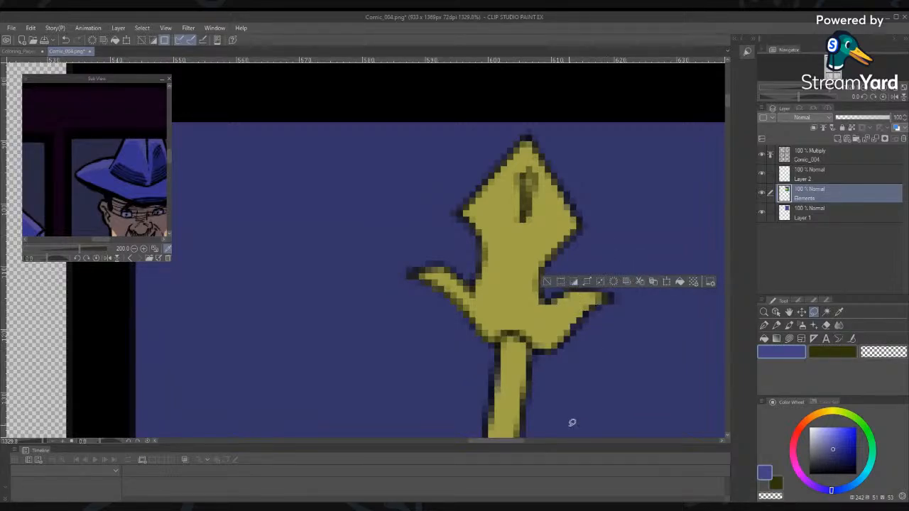
# Lasso the yellow fringe along the top of the left soldier's helmet plume and fill it with background blue
pyautogui.scroll(-6, 576, 417)
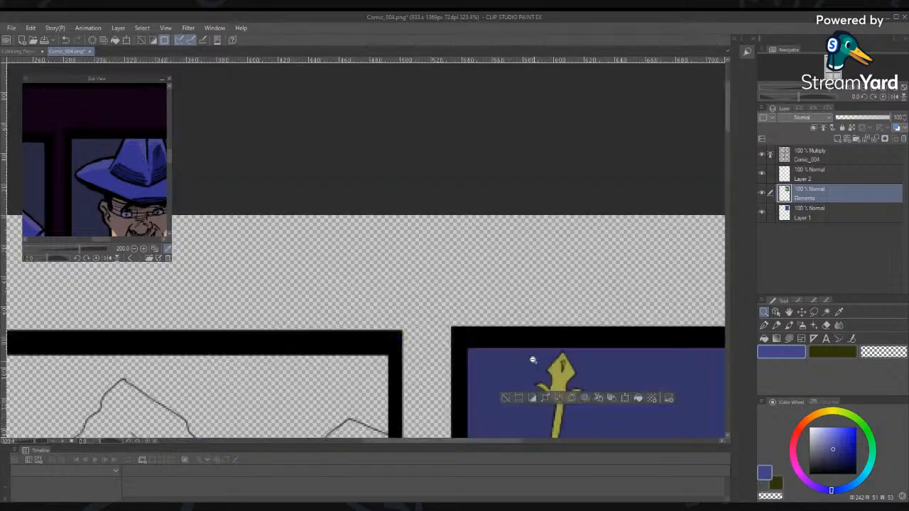
pyautogui.scroll(-5, 566, 377)
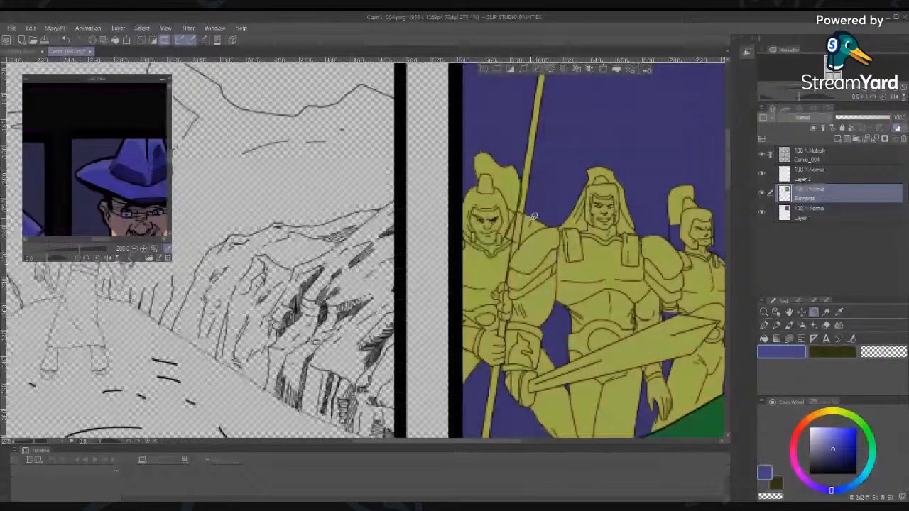
pyautogui.scroll(7, 496, 160)
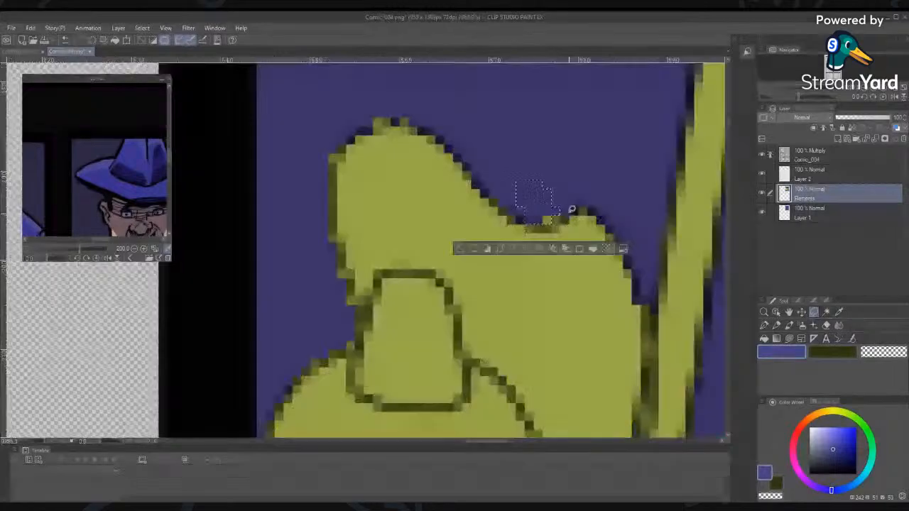
pyautogui.moveTo(405, 121); pyautogui.dragTo(419, 107)
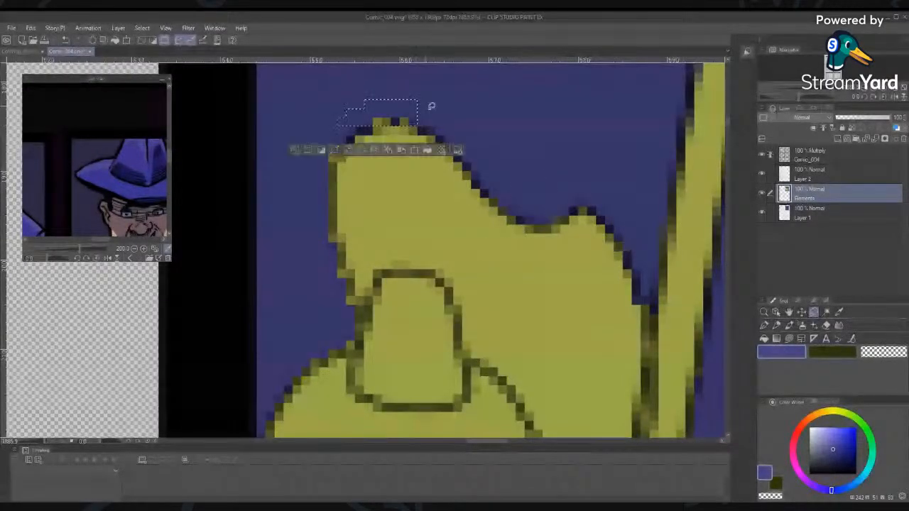
pyautogui.click(361, 150)
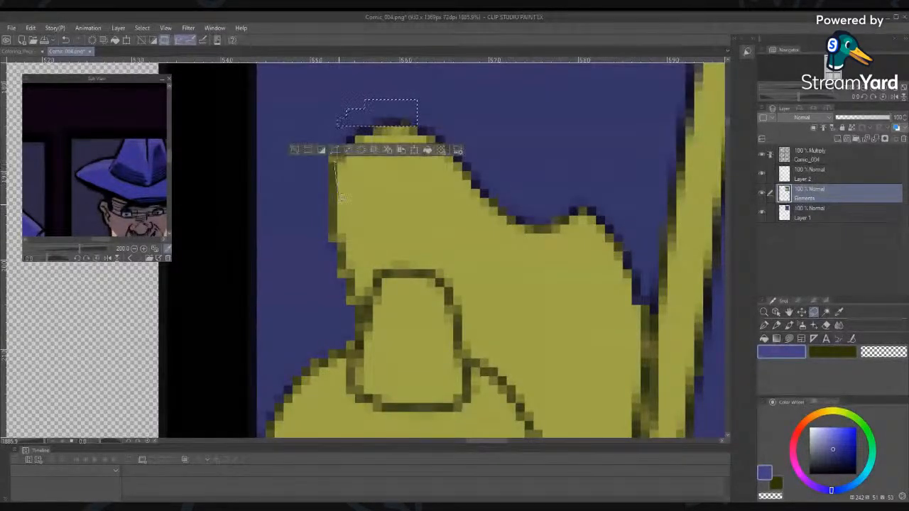
# Fill the yellow fringe down the helmet plume's left edge and around its upper-left corner with background blue
pyautogui.moveTo(338, 162); pyautogui.dragTo(336, 266)
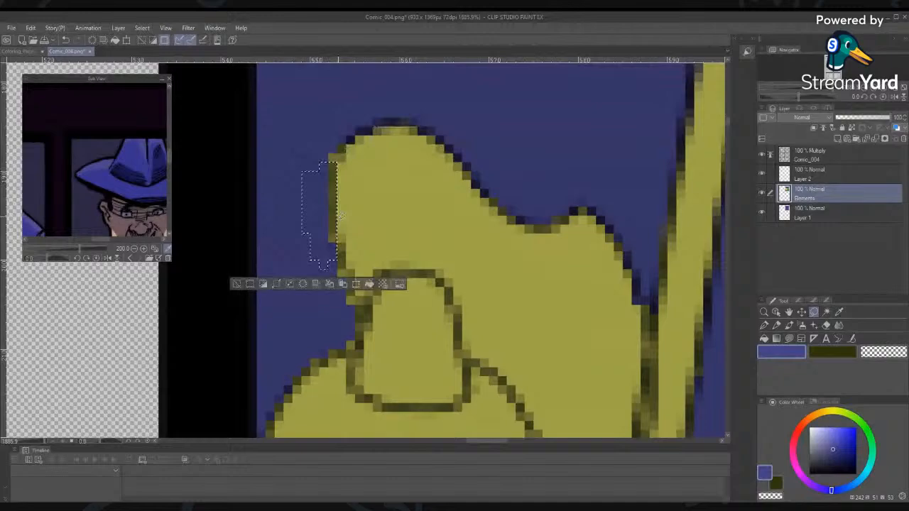
pyautogui.click(369, 284)
pyautogui.click(316, 127)
pyautogui.moveTo(339, 155)
pyautogui.mouseDown()
pyautogui.moveTo(299, 148)
pyautogui.moveTo(325, 169)
pyautogui.mouseUp()
pyautogui.click(374, 198)
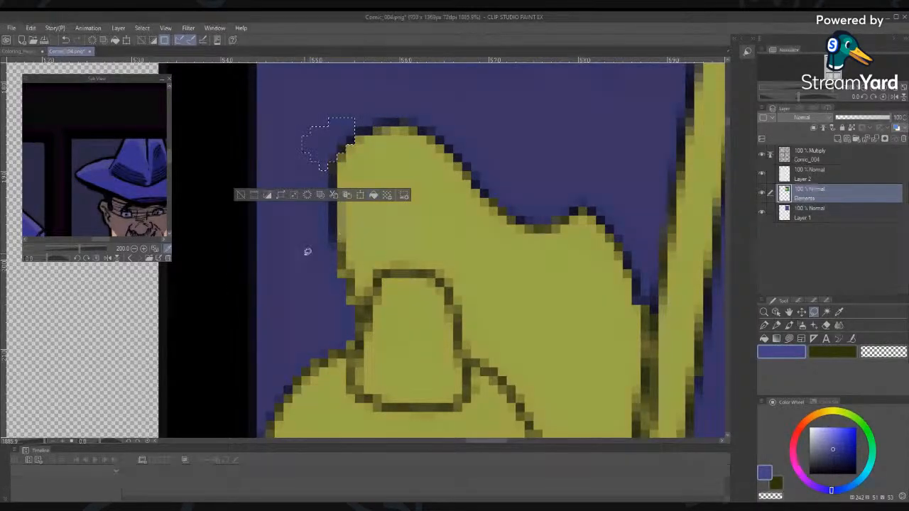
# Fill the yellow fringe in the notch where the left soldier's crest holder meets the helmet dome with background blue
pyautogui.click(331, 215)
pyautogui.moveTo(332, 219); pyautogui.dragTo(357, 297)
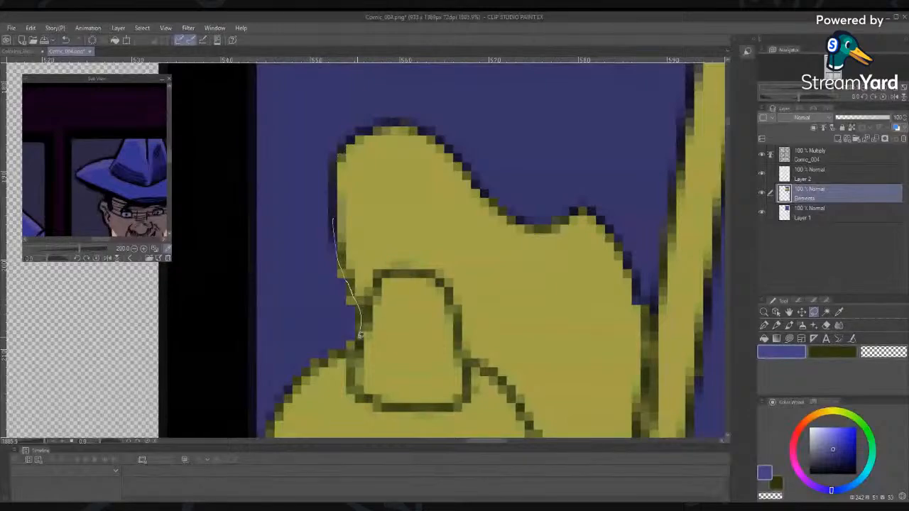
pyautogui.moveTo(360, 334)
pyautogui.mouseDown()
pyautogui.moveTo(317, 363)
pyautogui.moveTo(302, 146)
pyautogui.moveTo(329, 199)
pyautogui.mouseUp()
pyautogui.click(368, 399)
pyautogui.moveTo(315, 406)
pyautogui.mouseDown()
pyautogui.moveTo(339, 327)
pyautogui.moveTo(424, 160)
pyautogui.mouseUp()
pyautogui.moveTo(426, 116)
pyautogui.mouseDown()
pyautogui.moveTo(402, 138)
pyautogui.moveTo(401, 104)
pyautogui.moveTo(417, 86)
pyautogui.moveTo(467, 93)
pyautogui.moveTo(421, 110)
pyautogui.mouseUp()
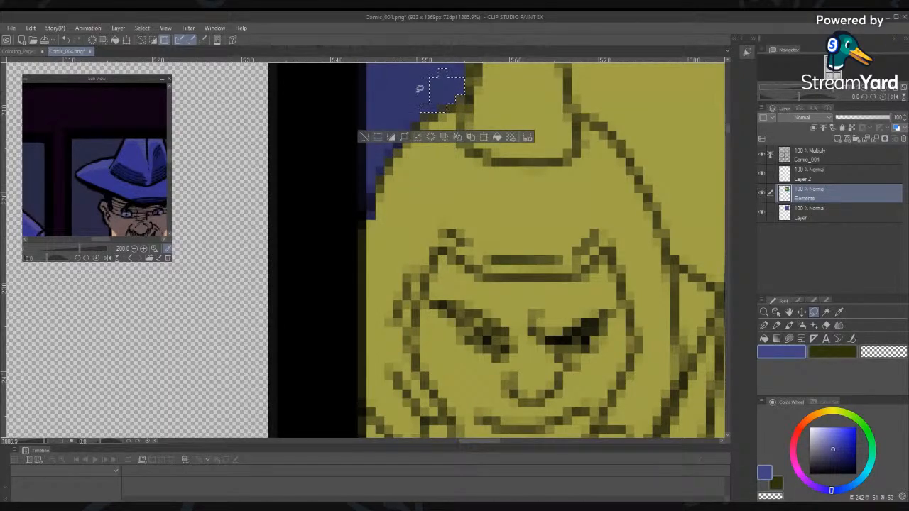
# Lasso the yellow fringe along the plume's lower-left edge above the crest holder, fill it with background blue and deselect
pyautogui.moveTo(481, 113); pyautogui.dragTo(444, 261)
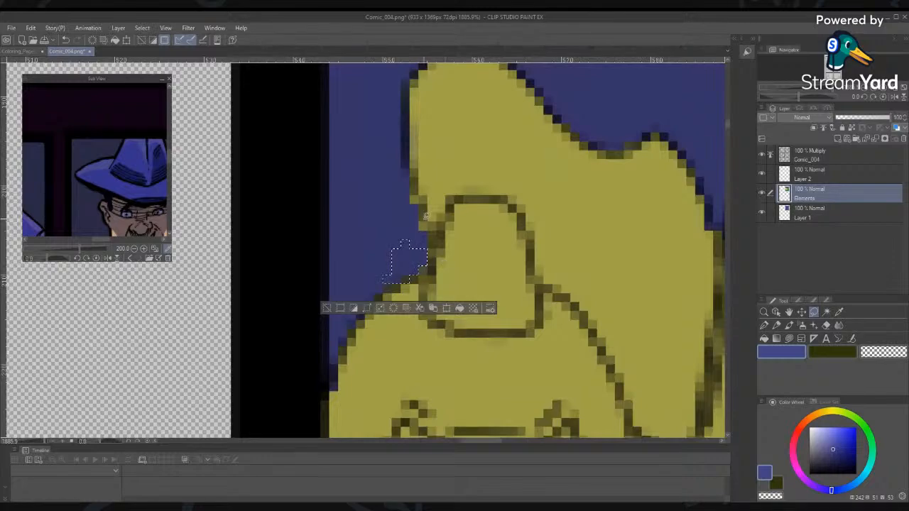
pyautogui.hotkey('ctrl', 'd')
pyautogui.moveTo(421, 187)
pyautogui.mouseDown()
pyautogui.moveTo(399, 146)
pyautogui.moveTo(376, 240)
pyautogui.mouseUp()
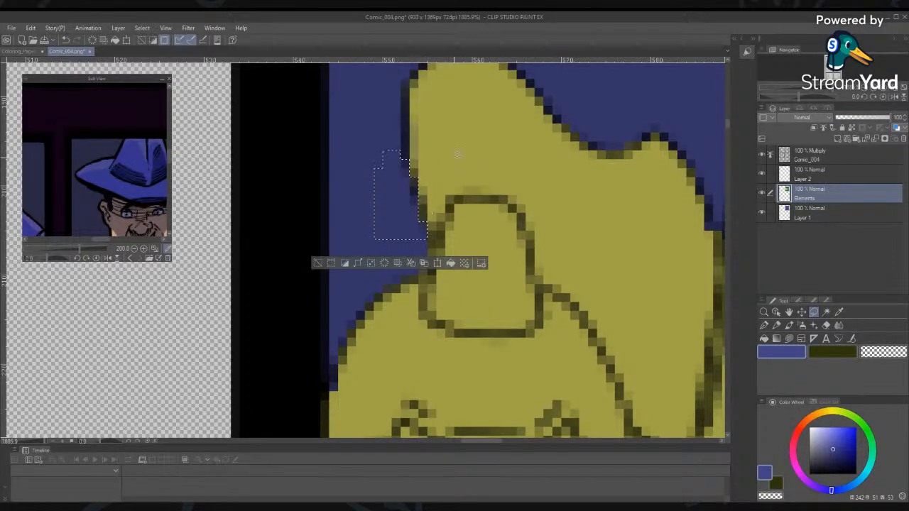
pyautogui.hotkey('ctrl', 'd')
# Fill the yellow fringe along the right edge of the lower spear shaft with background blue
pyautogui.moveTo(537, 373); pyautogui.dragTo(562, 107)
pyautogui.moveTo(562, 282); pyautogui.dragTo(537, 192)
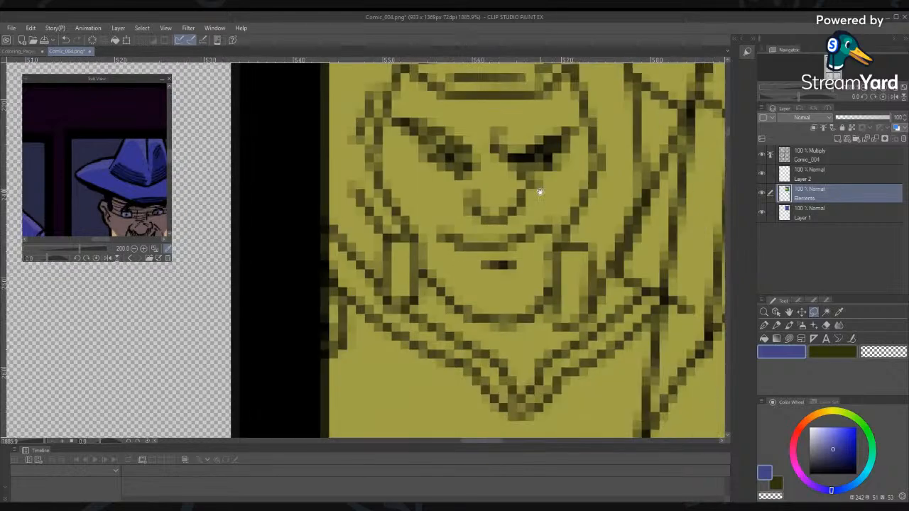
pyautogui.moveTo(610, 417); pyautogui.dragTo(551, 327)
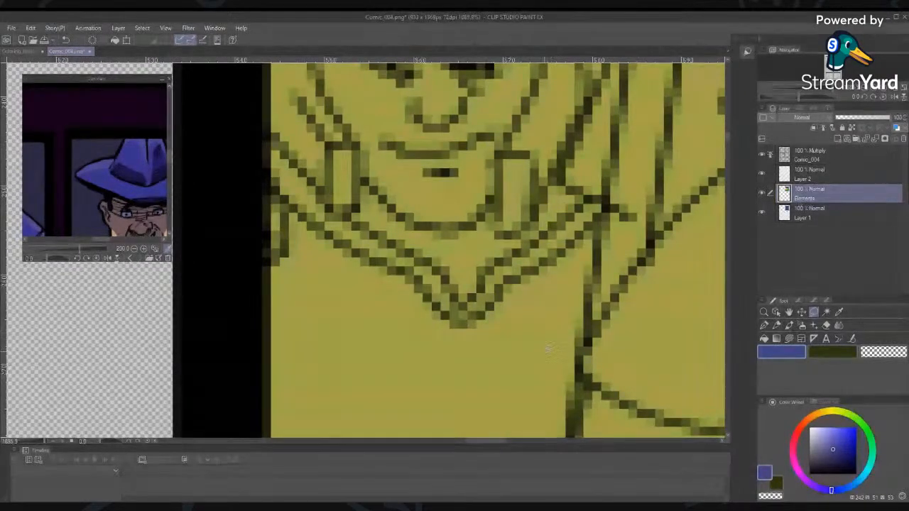
pyautogui.hotkey('alt', 'space')
pyautogui.keyDown('alt'); pyautogui.click(548, 352); pyautogui.keyUp('alt')
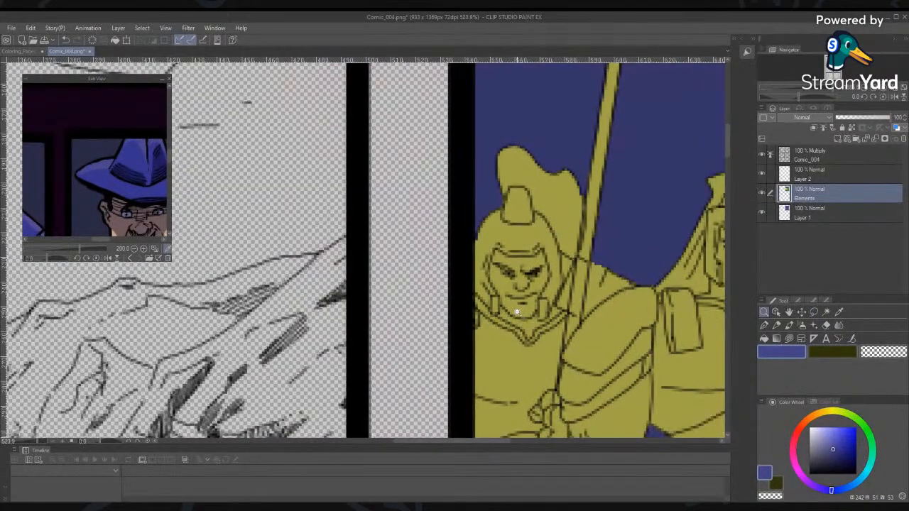
pyautogui.moveTo(517, 312); pyautogui.dragTo(533, 332)
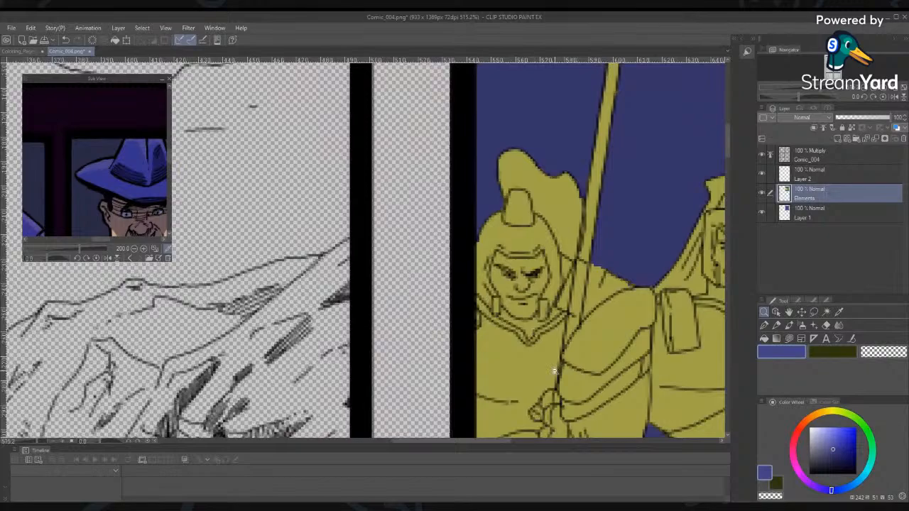
pyautogui.moveTo(553, 370); pyautogui.dragTo(513, 121)
pyautogui.moveTo(488, 337)
pyautogui.mouseDown()
pyautogui.moveTo(505, 372)
pyautogui.moveTo(532, 318)
pyautogui.moveTo(546, 113)
pyautogui.moveTo(502, 221)
pyautogui.moveTo(507, 126)
pyautogui.mouseUp()
pyautogui.moveTo(543, 366)
pyautogui.mouseDown()
pyautogui.moveTo(554, 404)
pyautogui.moveTo(565, 348)
pyautogui.mouseUp()
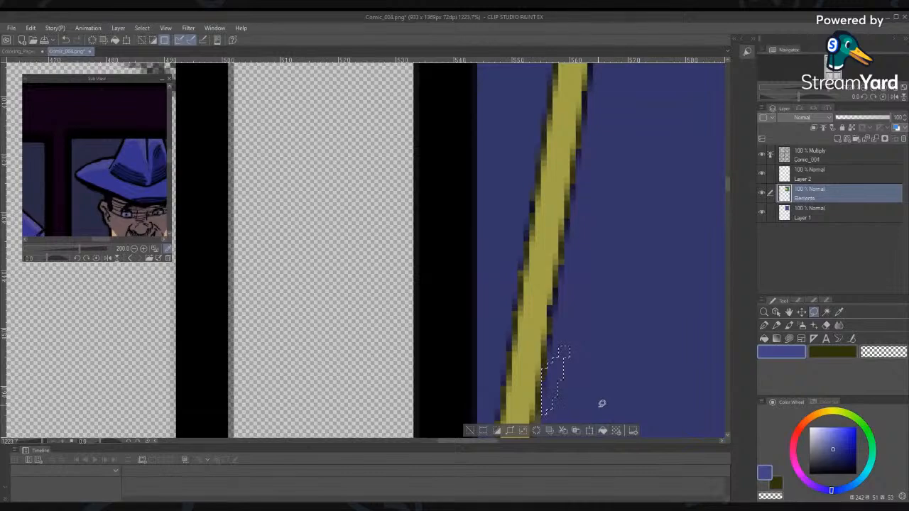
pyautogui.moveTo(564, 249)
pyautogui.mouseDown()
pyautogui.moveTo(575, 270)
pyautogui.moveTo(566, 291)
pyautogui.mouseUp()
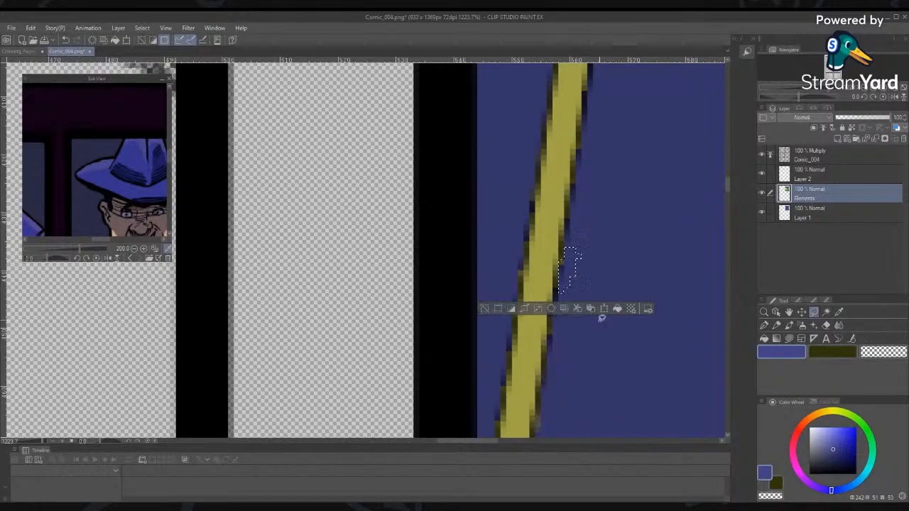
pyautogui.click(616, 309)
pyautogui.click(614, 255)
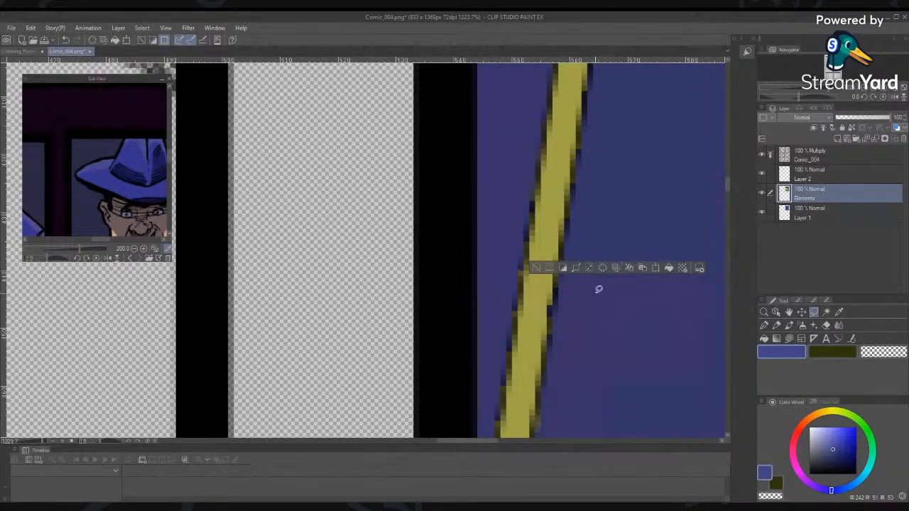
# Fill the yellow fringe on both edges of the spear shaft just above its lower end with background blue
pyautogui.moveTo(598, 289); pyautogui.dragTo(613, 212)
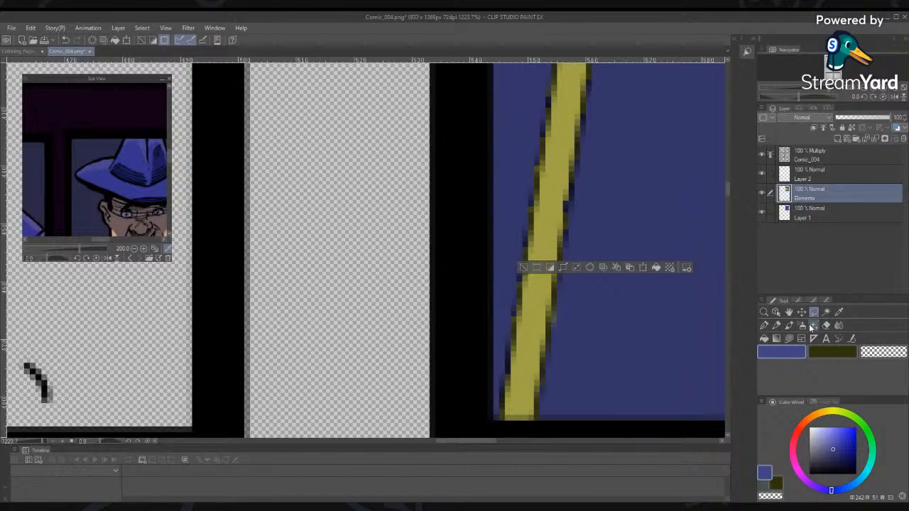
pyautogui.moveTo(557, 299)
pyautogui.mouseDown()
pyautogui.moveTo(548, 334)
pyautogui.moveTo(568, 301)
pyautogui.moveTo(497, 328)
pyautogui.moveTo(506, 348)
pyautogui.mouseUp()
pyautogui.click(603, 384)
pyautogui.click(604, 384)
pyautogui.click(626, 317)
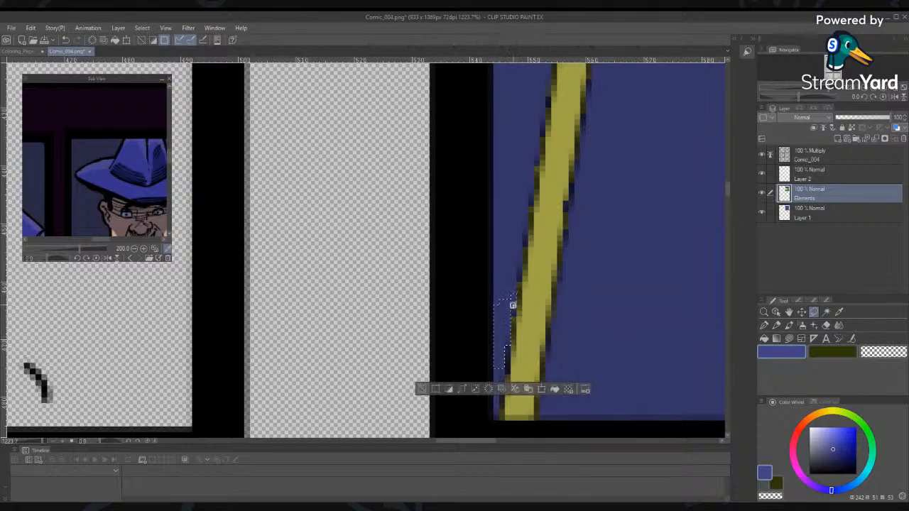
pyautogui.click(523, 306)
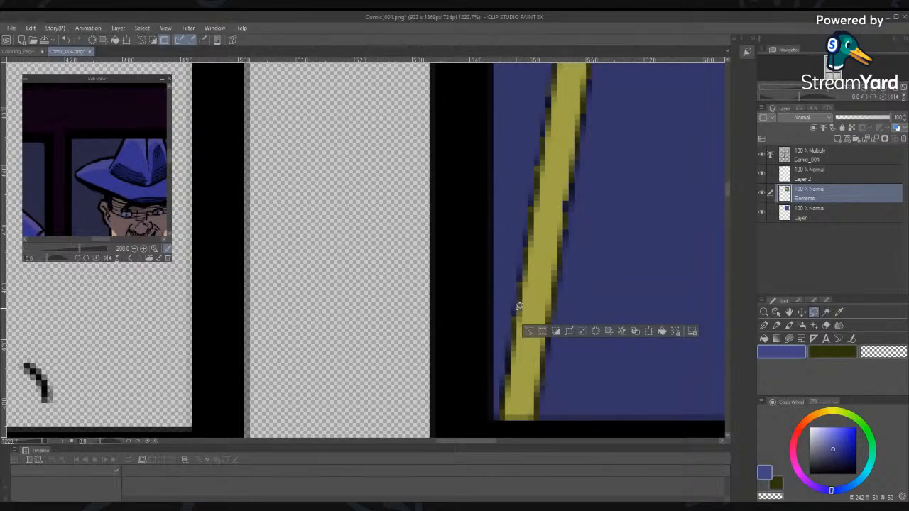
pyautogui.moveTo(519, 307); pyautogui.dragTo(505, 310)
pyautogui.click(564, 328)
pyautogui.click(619, 310)
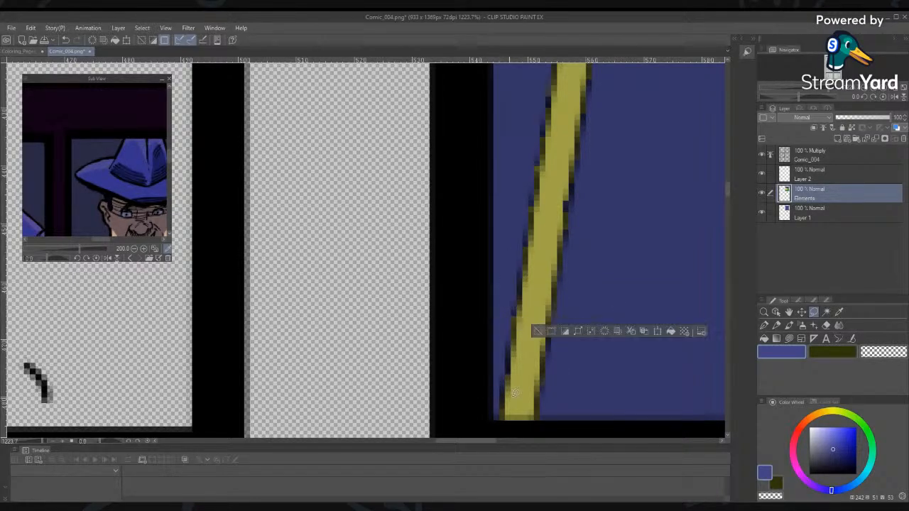
# Fill the yellow spill left of the shaft's bottom end, where it meets the panel border, with background blue
pyautogui.moveTo(494, 424); pyautogui.dragTo(500, 391)
pyautogui.click(543, 430)
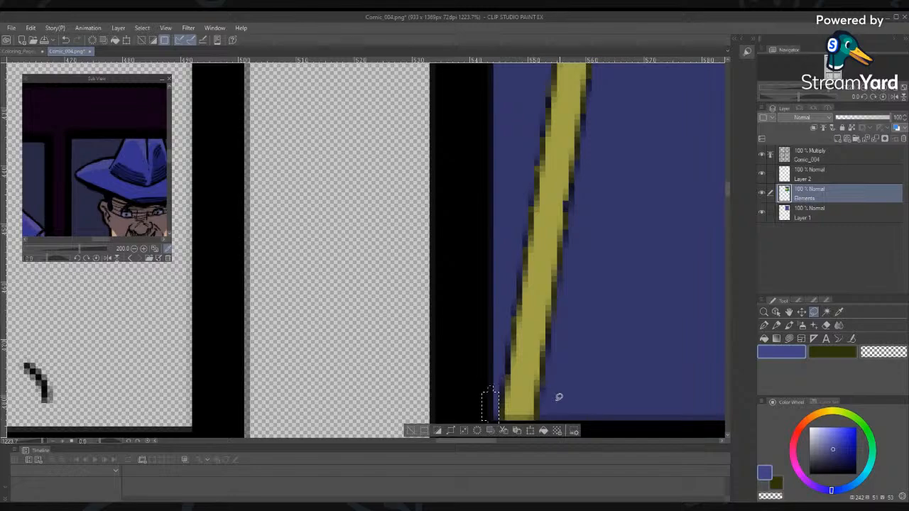
pyautogui.click(590, 356)
# Fill the yellow fringe on the right and left edges of the shaft's section farther above the panel border with background blue
pyautogui.moveTo(564, 208); pyautogui.dragTo(566, 213)
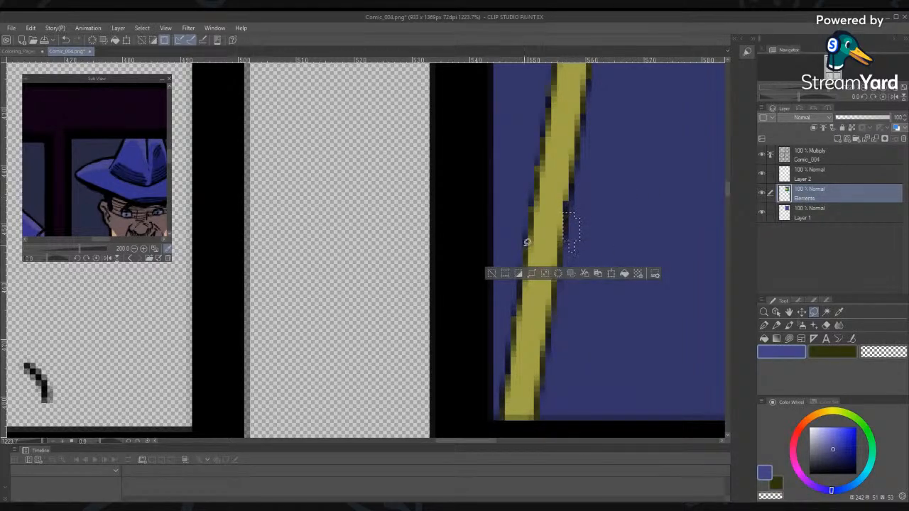
pyautogui.moveTo(528, 241)
pyautogui.mouseDown()
pyautogui.moveTo(524, 179)
pyautogui.moveTo(527, 248)
pyautogui.mouseUp()
pyautogui.click(566, 262)
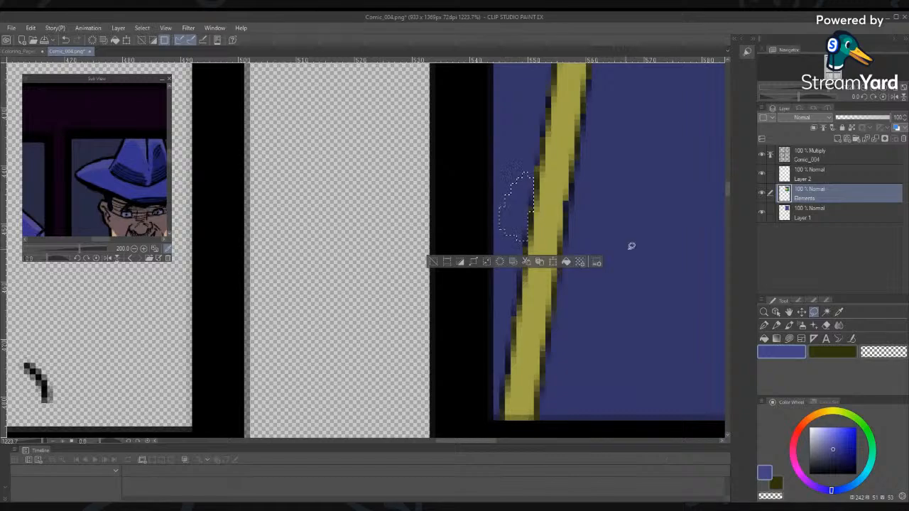
pyautogui.click(632, 247)
# Fill the remaining yellow fringe down the left edge of the shaft's lowest section with background blue
pyautogui.moveTo(514, 300)
pyautogui.mouseDown()
pyautogui.moveTo(515, 312)
pyautogui.moveTo(501, 288)
pyautogui.mouseUp()
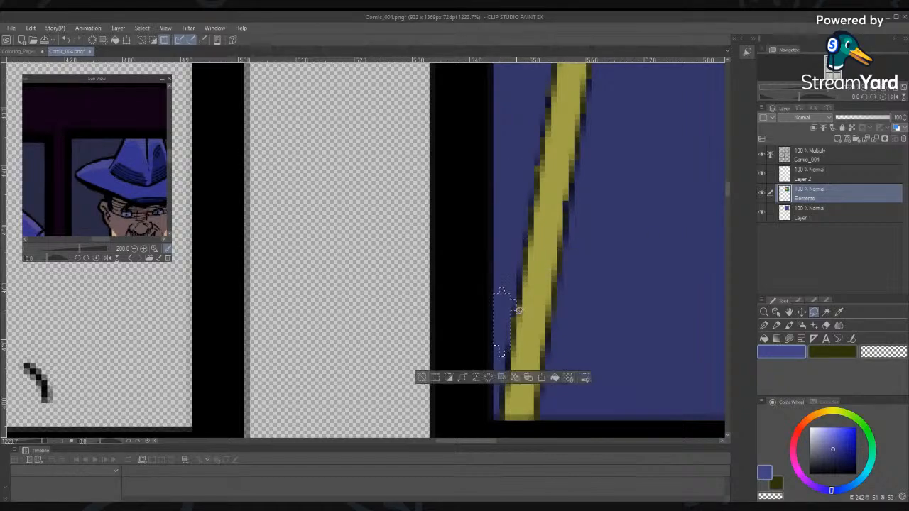
pyautogui.moveTo(512, 345); pyautogui.dragTo(499, 325)
pyautogui.click(551, 365)
pyautogui.click(618, 278)
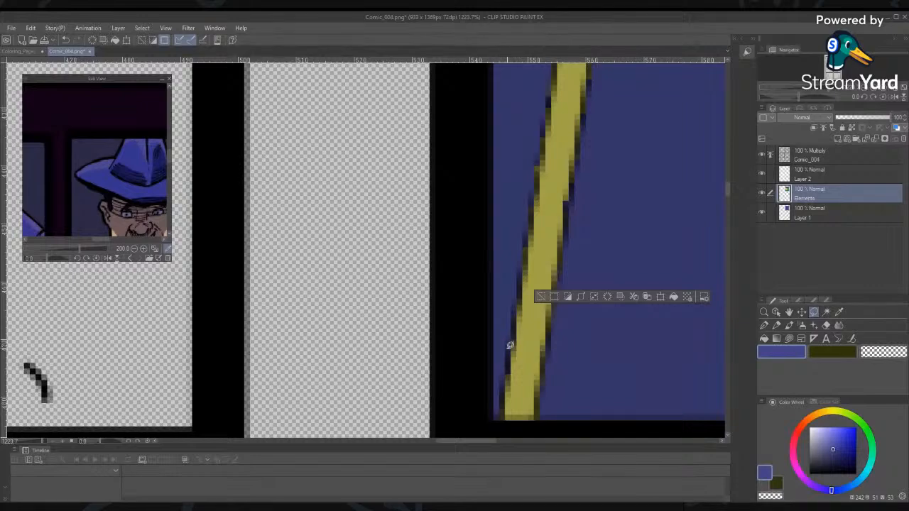
pyautogui.moveTo(495, 350); pyautogui.dragTo(508, 343)
pyautogui.click(552, 406)
pyautogui.click(604, 308)
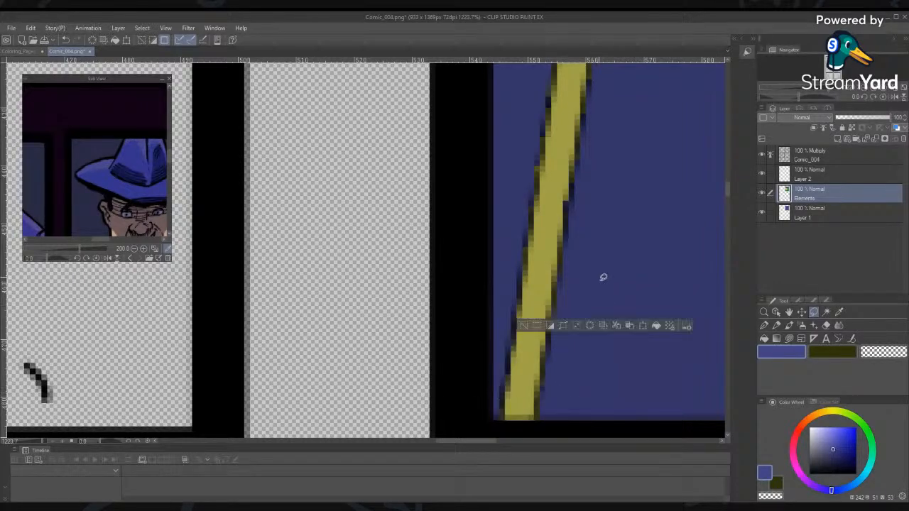
# Lasso the yellow fringe along the left edge of the central soldier's thigh and fill it with background blue
pyautogui.moveTo(632, 231); pyautogui.dragTo(568, 470)
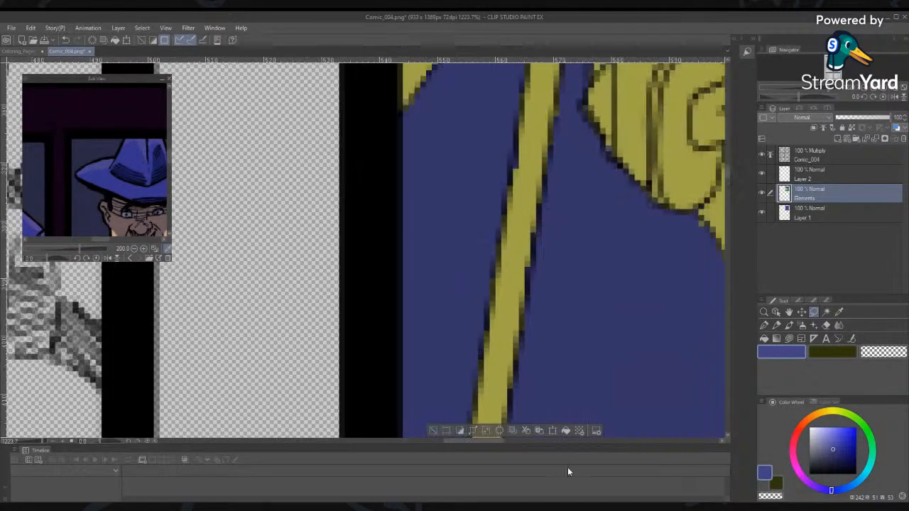
pyautogui.moveTo(613, 300); pyautogui.dragTo(393, 230)
pyautogui.moveTo(570, 321); pyautogui.dragTo(481, 285)
pyautogui.moveTo(426, 179)
pyautogui.mouseDown()
pyautogui.moveTo(458, 197)
pyautogui.moveTo(420, 184)
pyautogui.mouseUp()
pyautogui.click(495, 242)
pyautogui.click(487, 296)
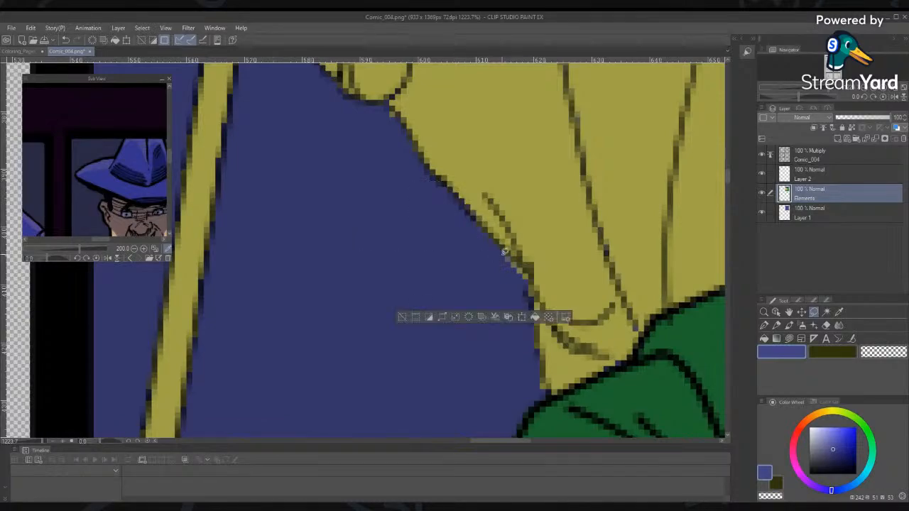
# Fill the yellow fringe outside the corner of the central soldier's lower left thigh outline with background blue
pyautogui.moveTo(529, 304); pyautogui.dragTo(460, 261)
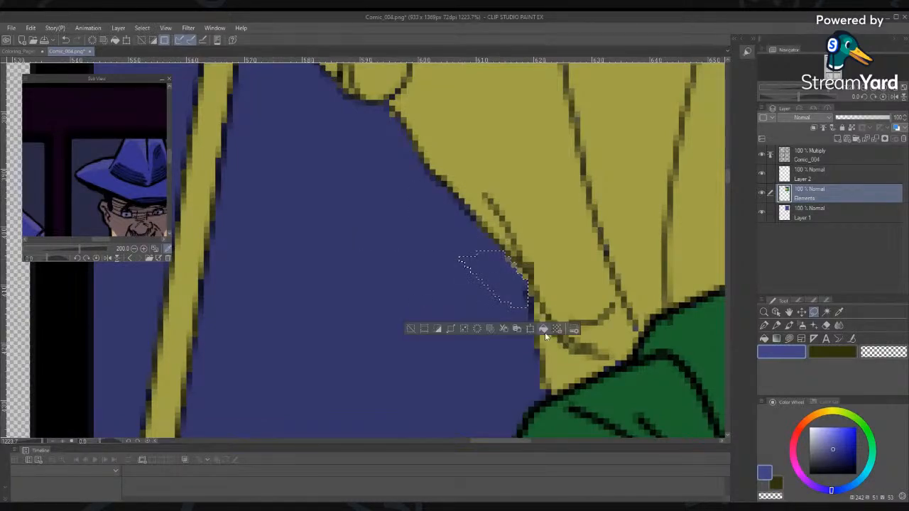
pyautogui.moveTo(508, 313)
pyautogui.mouseDown()
pyautogui.moveTo(511, 257)
pyautogui.moveTo(457, 228)
pyautogui.moveTo(509, 253)
pyautogui.mouseUp()
pyautogui.moveTo(530, 283); pyautogui.dragTo(490, 314)
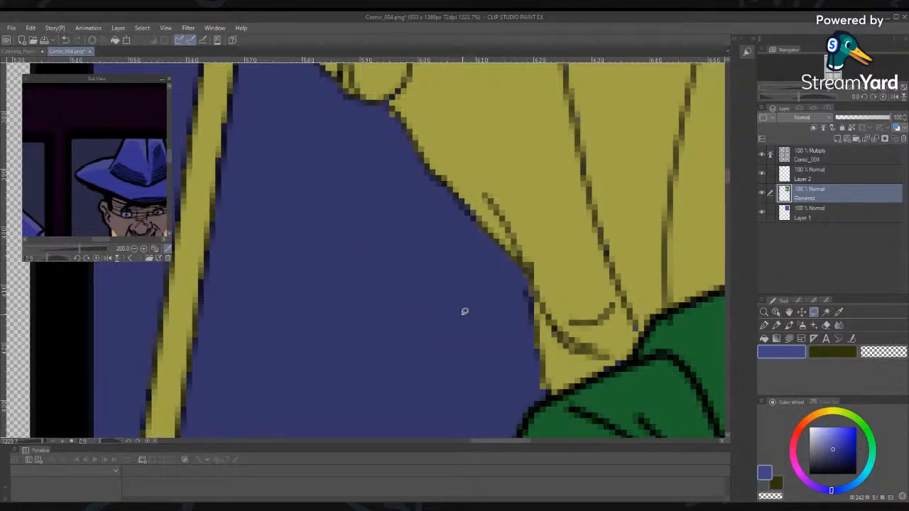
# Lasso the yellow fringe outside the central soldier's leg outline, down to the green shoulder, and fill it with background blue
pyautogui.moveTo(485, 355); pyautogui.dragTo(437, 277)
pyautogui.moveTo(486, 221); pyautogui.dragTo(497, 281)
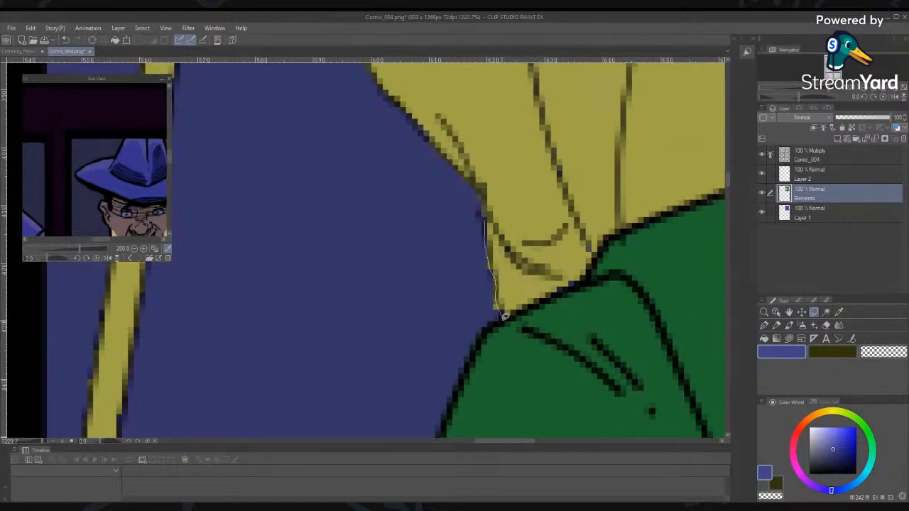
pyautogui.moveTo(503, 315); pyautogui.dragTo(419, 206)
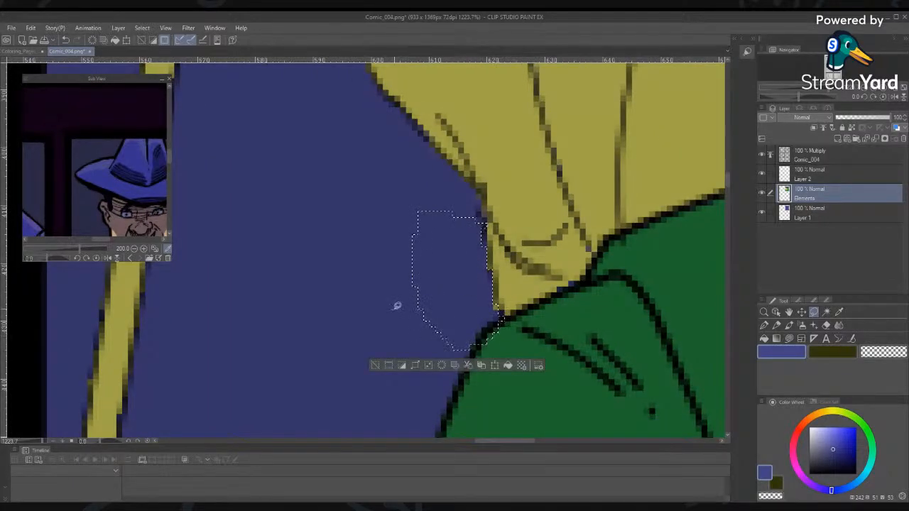
pyautogui.hotkey('ctrl', 'd')
pyautogui.moveTo(488, 232); pyautogui.dragTo(497, 270)
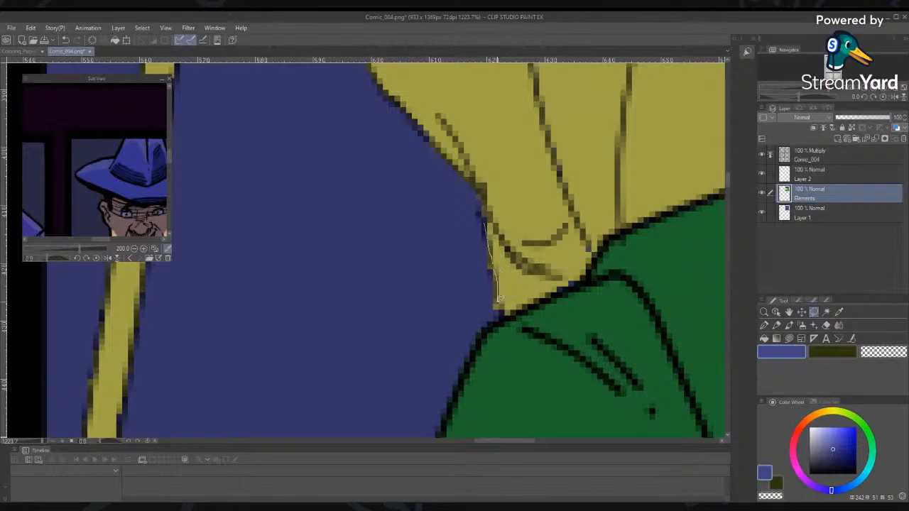
pyautogui.moveTo(504, 311)
pyautogui.mouseDown()
pyautogui.moveTo(473, 325)
pyautogui.moveTo(445, 232)
pyautogui.mouseUp()
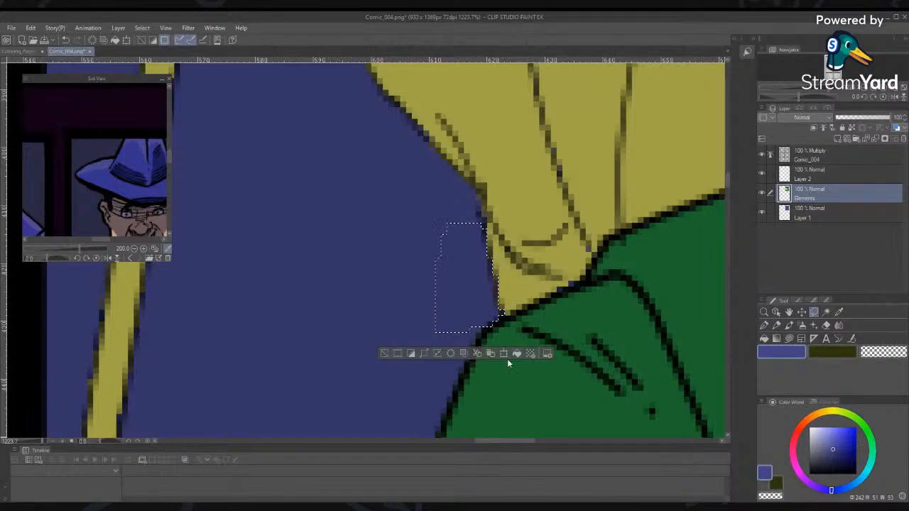
pyautogui.hotkey('ctrl', 'd')
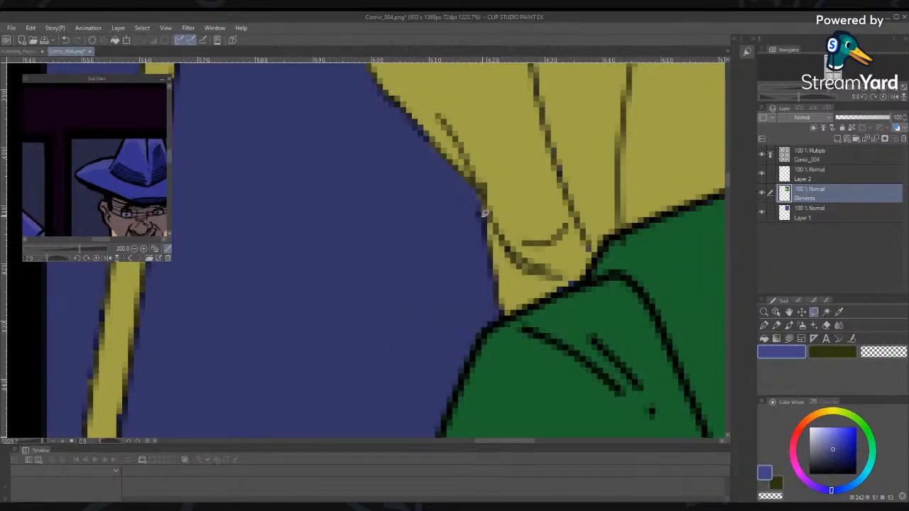
# Touch up the remaining spill at the bend of the central soldier's leg outline with background blue
pyautogui.moveTo(485, 213)
pyautogui.mouseDown()
pyautogui.moveTo(462, 187)
pyautogui.moveTo(474, 221)
pyautogui.mouseUp()
pyautogui.click(512, 239)
pyautogui.moveTo(436, 309); pyautogui.dragTo(455, 306)
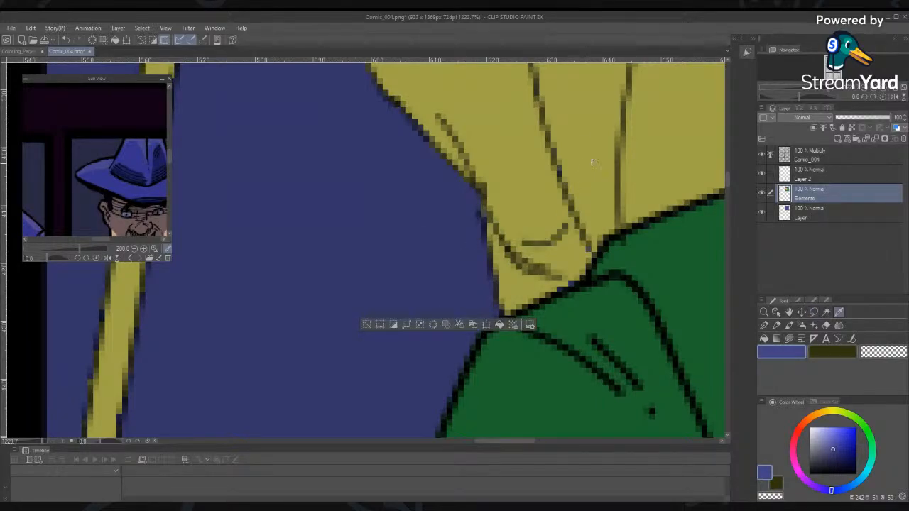
# Sample the soldiers' yellow and fill the blue specks in the leg creases just above the green shoulder
pyautogui.keyDown('alt'); pyautogui.click(597, 240); pyautogui.keyUp('alt')
pyautogui.moveTo(559, 289)
pyautogui.mouseDown()
pyautogui.moveTo(588, 278)
pyautogui.moveTo(602, 252)
pyautogui.moveTo(571, 207)
pyautogui.moveTo(554, 294)
pyautogui.mouseUp()
pyautogui.click(623, 318)
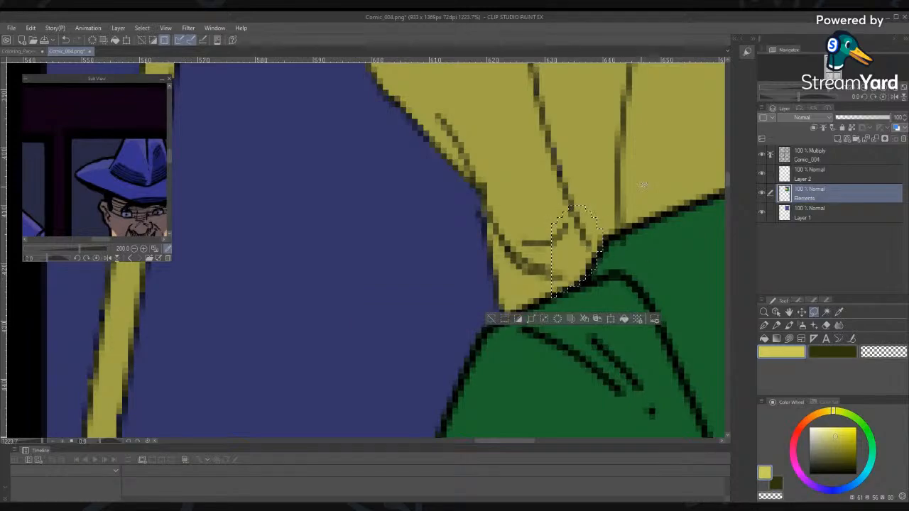
# Sample the background blue and fill the yellow strip in the small gap between the central soldier's elbow and the blade
pyautogui.moveTo(649, 177); pyautogui.dragTo(494, 305)
pyautogui.moveTo(588, 259)
pyautogui.mouseDown()
pyautogui.moveTo(512, 317)
pyautogui.moveTo(465, 332)
pyautogui.mouseUp()
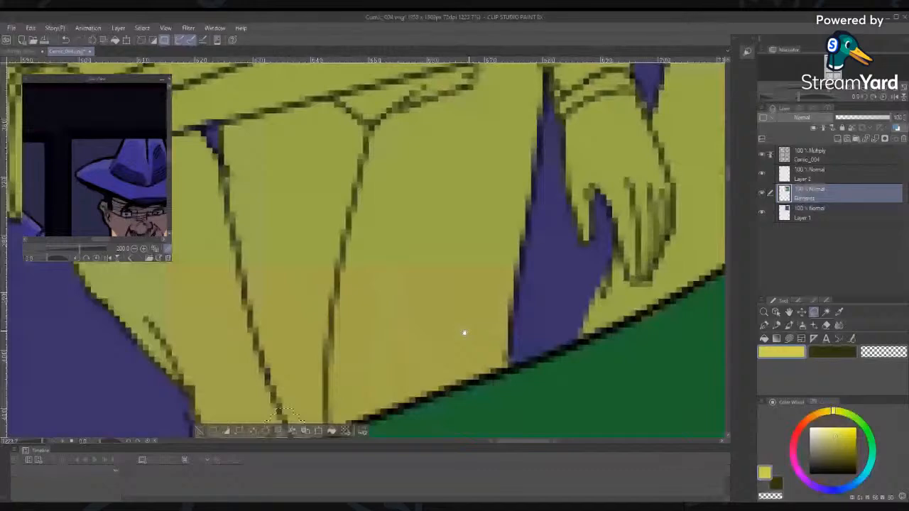
pyautogui.moveTo(594, 135); pyautogui.dragTo(573, 332)
pyautogui.moveTo(718, 327); pyautogui.dragTo(560, 436)
pyautogui.moveTo(290, 230); pyautogui.dragTo(393, 333)
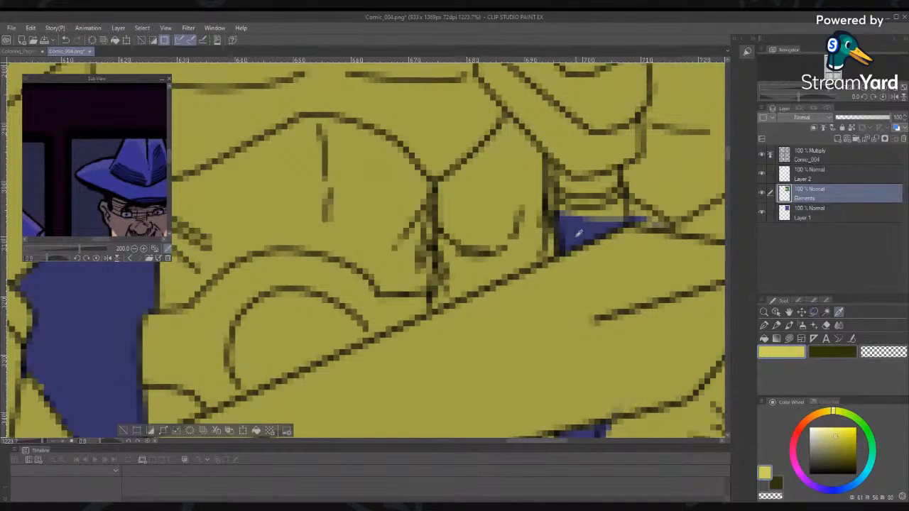
pyautogui.keyDown('alt'); pyautogui.click(577, 234); pyautogui.keyUp('alt')
pyautogui.moveTo(574, 211)
pyautogui.mouseDown()
pyautogui.moveTo(604, 206)
pyautogui.moveTo(622, 222)
pyautogui.moveTo(579, 227)
pyautogui.moveTo(560, 210)
pyautogui.moveTo(592, 216)
pyautogui.moveTo(575, 227)
pyautogui.moveTo(566, 207)
pyautogui.moveTo(593, 212)
pyautogui.mouseUp()
pyautogui.click(641, 248)
pyautogui.click(627, 244)
pyautogui.click(616, 223)
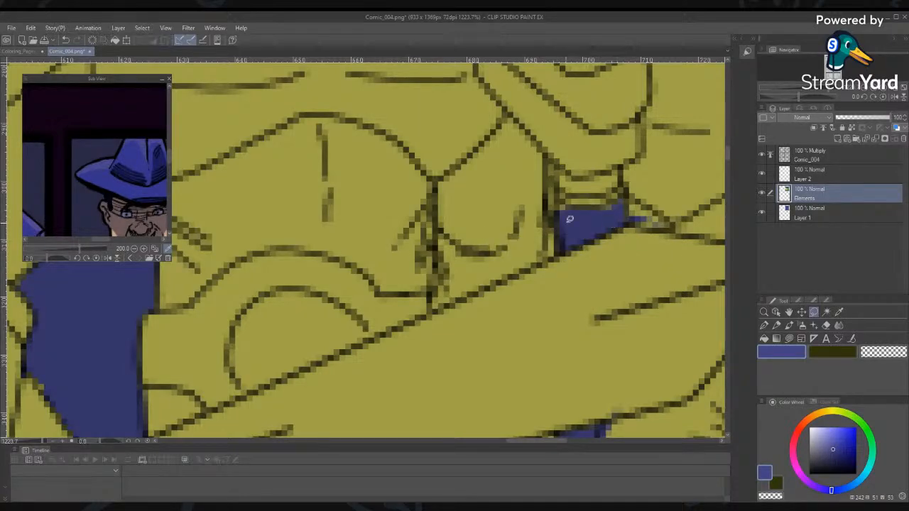
# Sample the soldiers' yellow and fill the blue lower part of the rear soldier's helmet plume
pyautogui.hotkey('ctrl', 'space')
pyautogui.moveTo(571, 377); pyautogui.dragTo(497, 312)
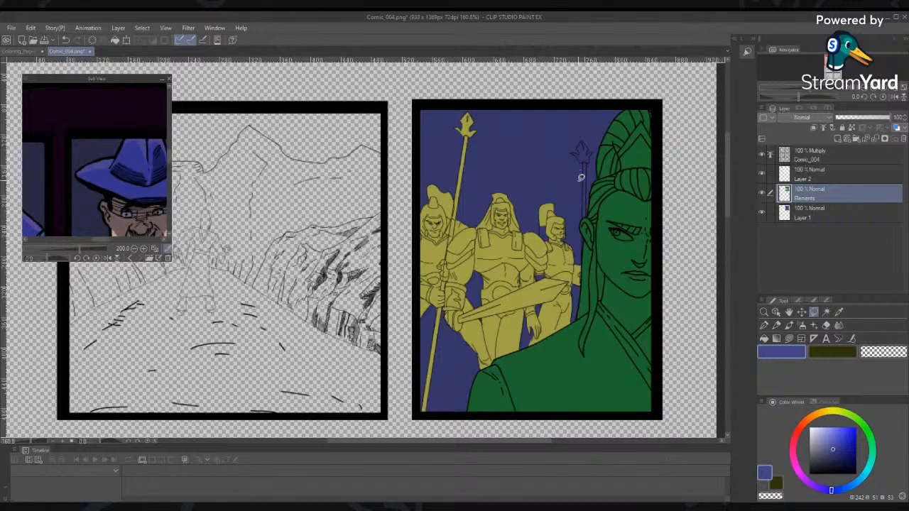
pyautogui.hotkey('ctrl', 'space')
pyautogui.moveTo(579, 150)
pyautogui.mouseDown()
pyautogui.moveTo(616, 267)
pyautogui.moveTo(617, 258)
pyautogui.mouseUp()
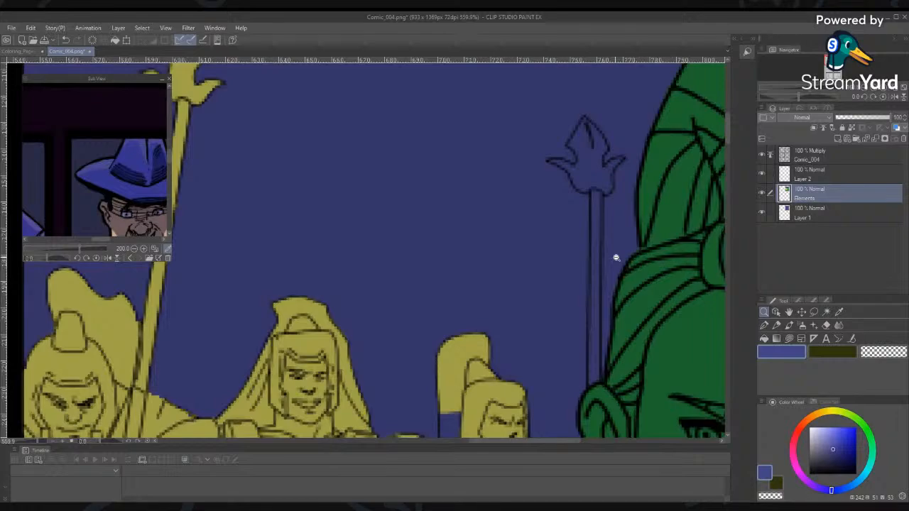
pyautogui.moveTo(465, 432); pyautogui.dragTo(472, 311)
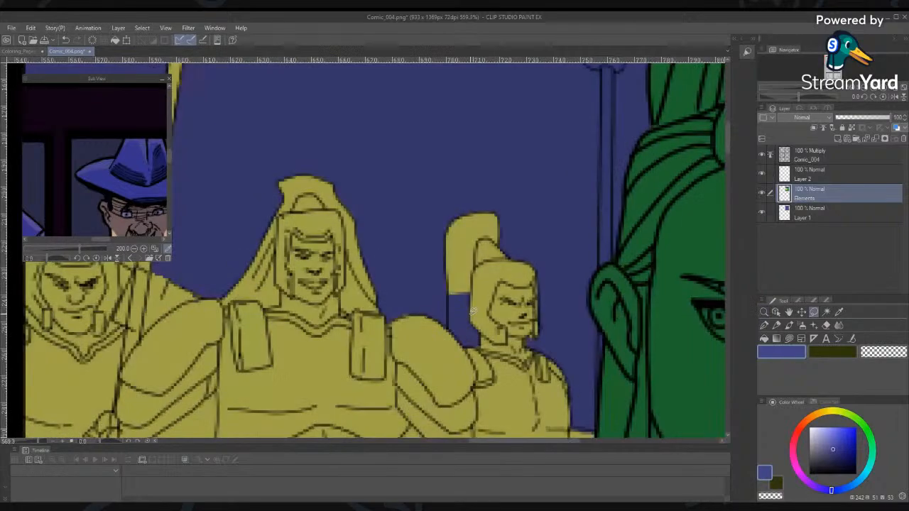
pyautogui.keyDown('alt'); pyautogui.click(467, 257); pyautogui.keyUp('alt')
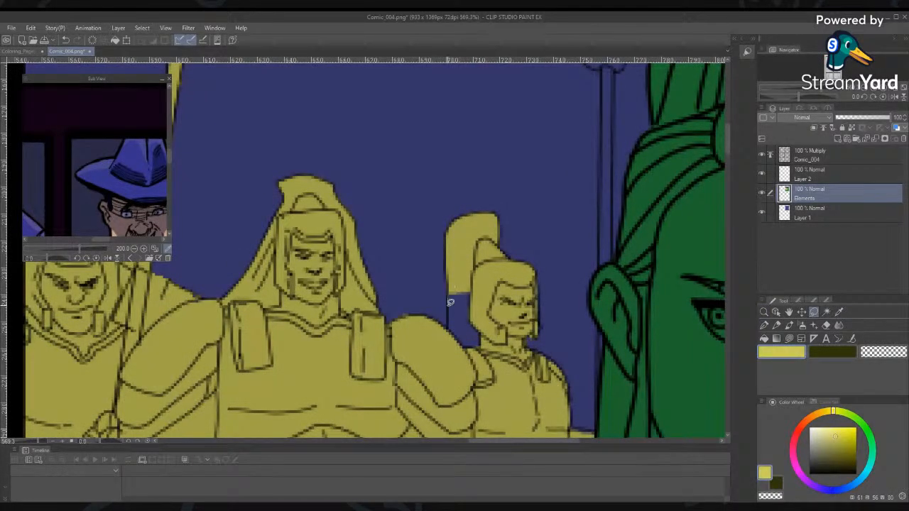
pyautogui.moveTo(450, 331)
pyautogui.mouseDown()
pyautogui.moveTo(501, 347)
pyautogui.moveTo(485, 272)
pyautogui.mouseUp()
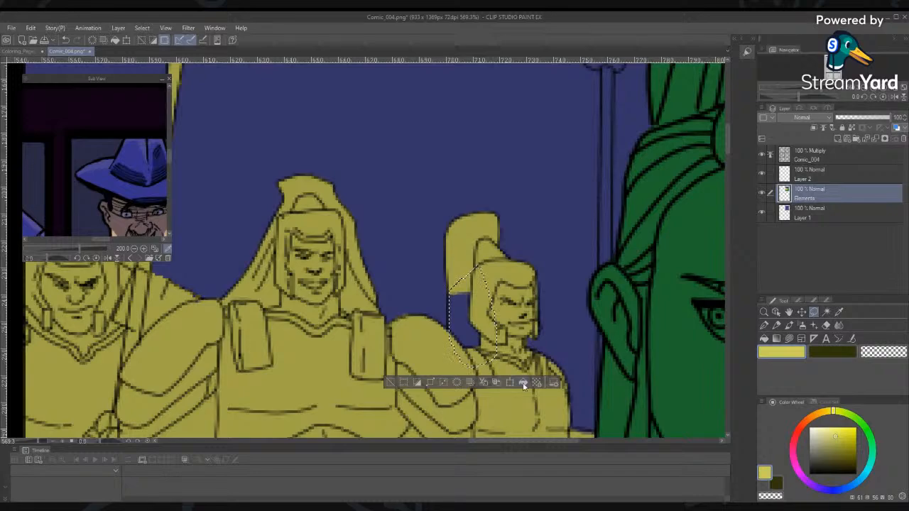
pyautogui.hotkey('ctrl', 'd')
# Try to fill the narrow sliver of spear shaft below the green character's ear with yellow, and undo it
pyautogui.moveTo(563, 254)
pyautogui.mouseDown()
pyautogui.moveTo(499, 272)
pyautogui.moveTo(502, 133)
pyautogui.mouseUp()
pyautogui.moveTo(538, 206)
pyautogui.mouseDown()
pyautogui.moveTo(533, 283)
pyautogui.moveTo(538, 207)
pyautogui.mouseUp()
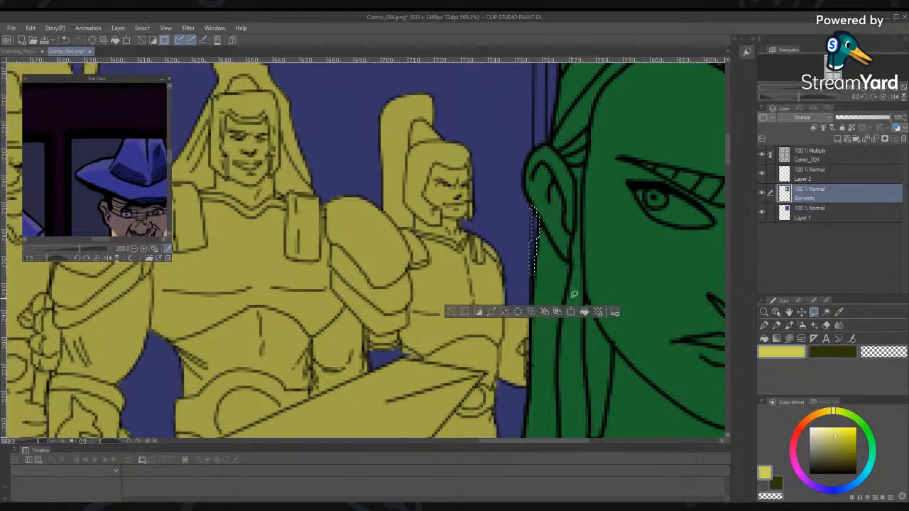
pyautogui.click(584, 311)
pyautogui.click(454, 312)
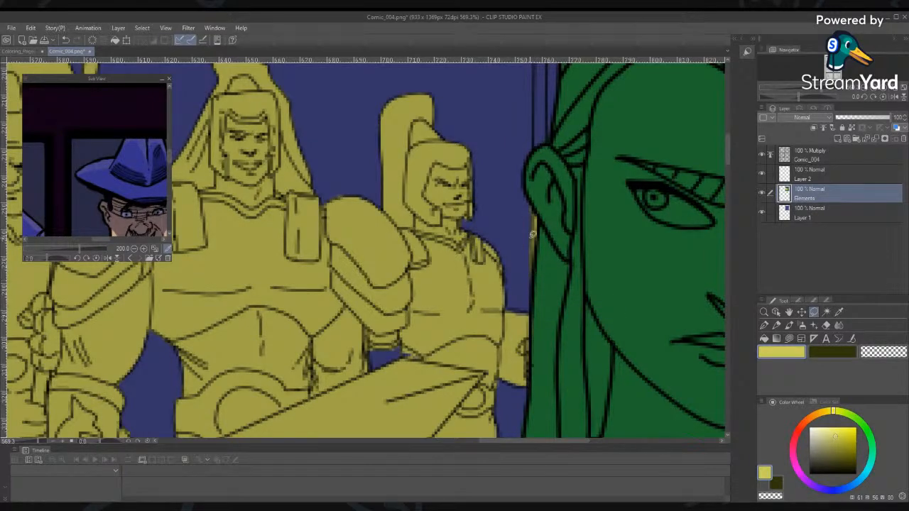
pyautogui.moveTo(538, 243)
pyautogui.mouseDown()
pyautogui.moveTo(532, 213)
pyautogui.moveTo(536, 238)
pyautogui.mouseUp()
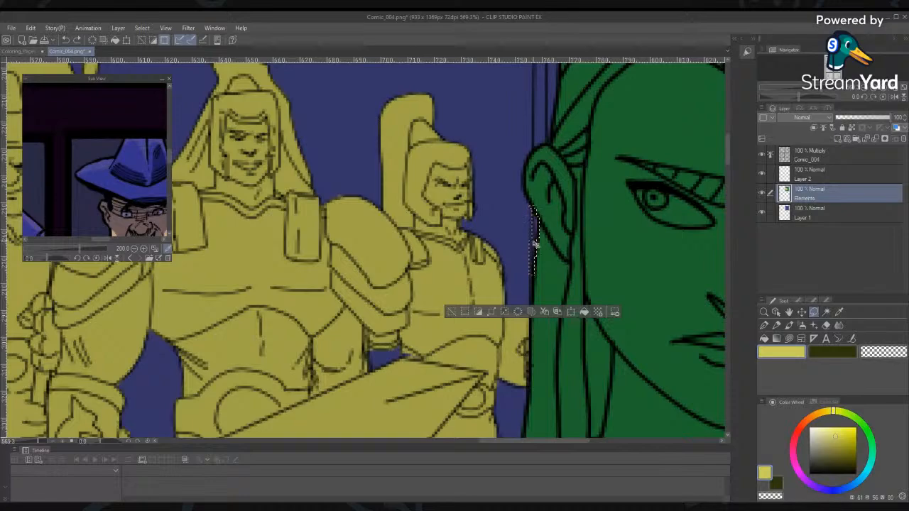
pyautogui.hotkey('ctrl', 'z')
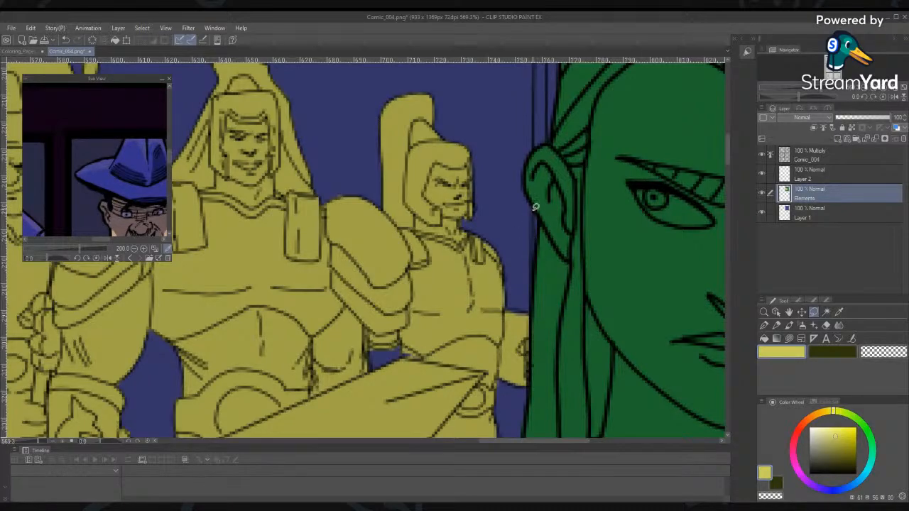
# Lasso a tighter sliver of the spear shaft between the ear and the hair edge and fill it with yellow
pyautogui.moveTo(533, 208)
pyautogui.mouseDown()
pyautogui.moveTo(536, 235)
pyautogui.moveTo(539, 213)
pyautogui.moveTo(537, 224)
pyautogui.mouseUp()
pyautogui.click(583, 282)
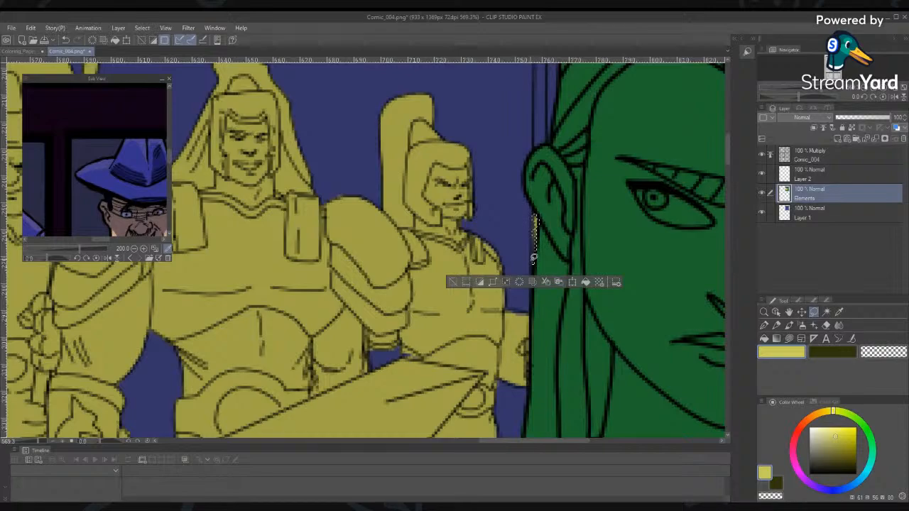
pyautogui.hotkey('ctrl', 'd')
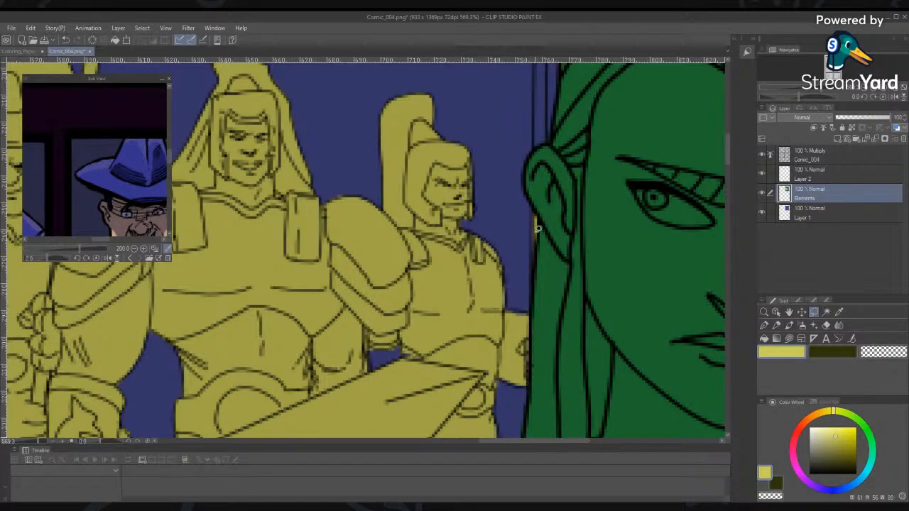
pyautogui.moveTo(535, 259); pyautogui.dragTo(536, 254)
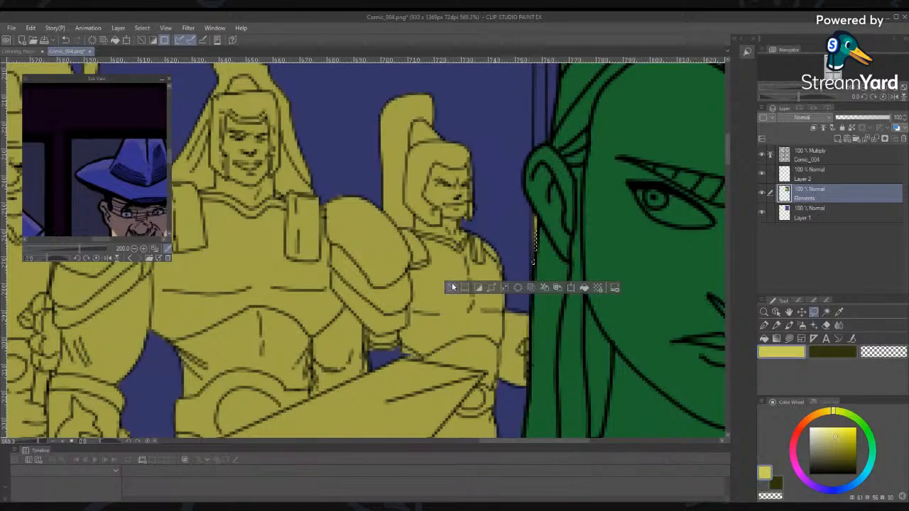
pyautogui.hotkey('ctrl', 'd')
# Lasso the uncoloured spear's shaft from the top of the green character's ear up to the base of the spearhead
pyautogui.scroll(4, 526, 266)
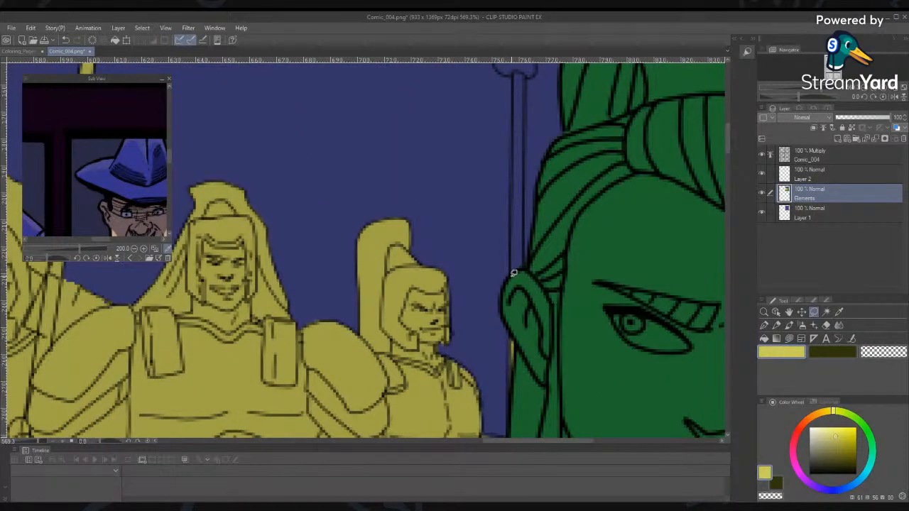
pyautogui.moveTo(525, 244)
pyautogui.mouseDown()
pyautogui.moveTo(513, 232)
pyautogui.moveTo(511, 266)
pyautogui.moveTo(522, 270)
pyautogui.mouseUp()
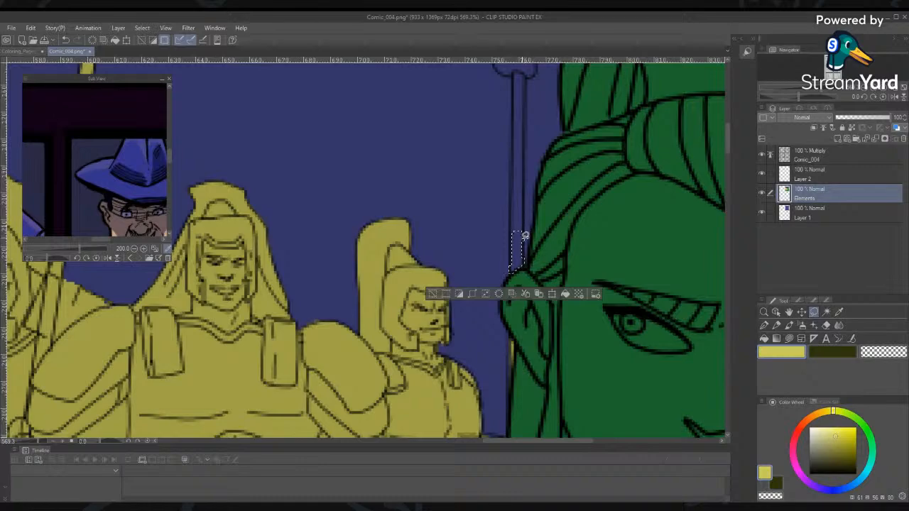
pyautogui.moveTo(517, 195)
pyautogui.mouseDown()
pyautogui.moveTo(515, 235)
pyautogui.moveTo(529, 186)
pyautogui.moveTo(527, 214)
pyautogui.moveTo(521, 144)
pyautogui.moveTo(513, 168)
pyautogui.mouseUp()
pyautogui.moveTo(514, 203); pyautogui.dragTo(519, 207)
pyautogui.moveTo(530, 140); pyautogui.dragTo(526, 235)
pyautogui.moveTo(522, 277); pyautogui.dragTo(523, 252)
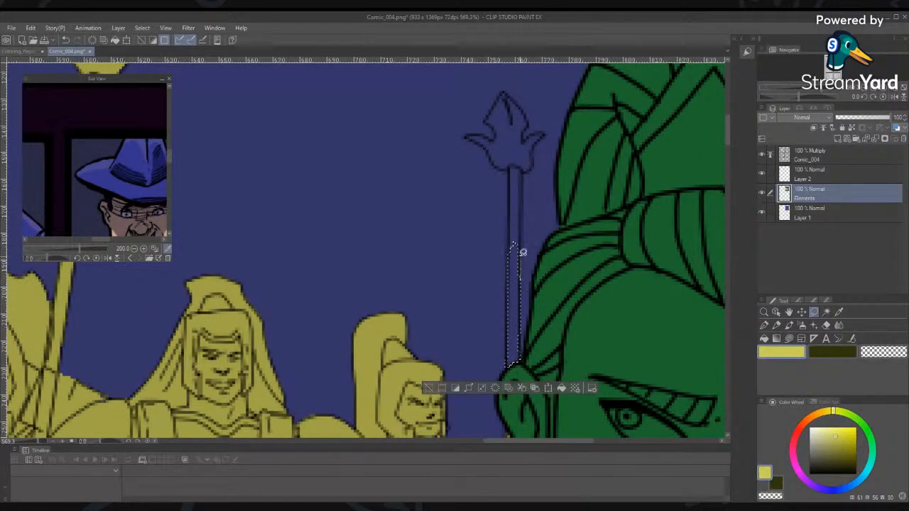
pyautogui.moveTo(522, 212)
pyautogui.mouseDown()
pyautogui.moveTo(517, 199)
pyautogui.moveTo(513, 248)
pyautogui.mouseUp()
pyautogui.moveTo(522, 207); pyautogui.dragTo(513, 168)
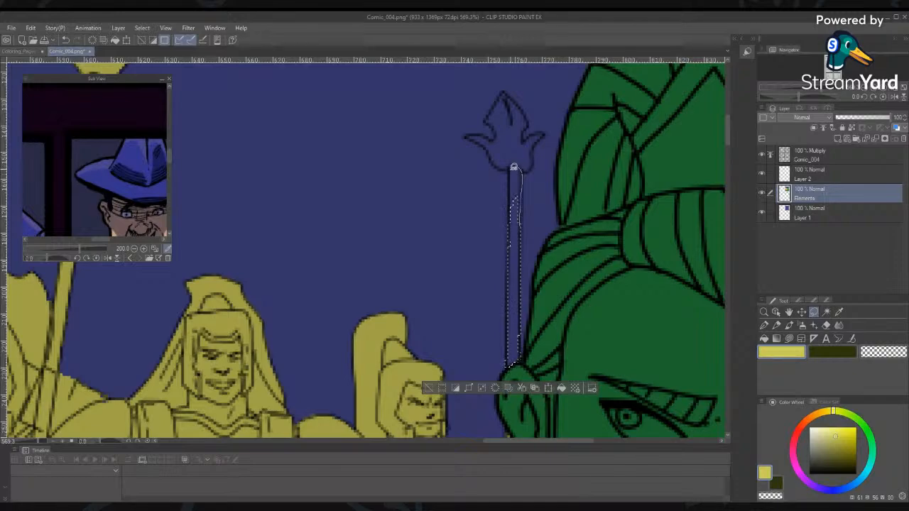
pyautogui.moveTo(510, 228); pyautogui.dragTo(510, 244)
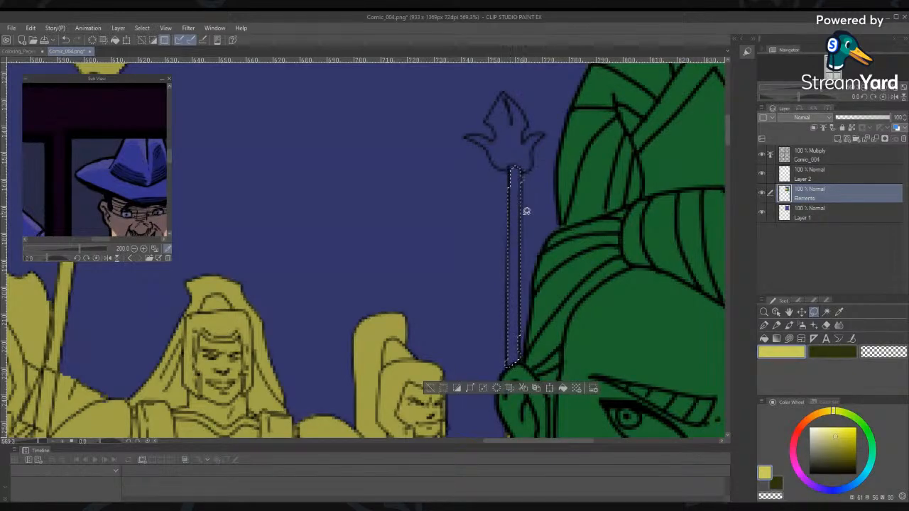
# Add the whole spearhead with both side prongs to the selection, fill the spear with yellow, and deselect
pyautogui.moveTo(523, 176)
pyautogui.mouseDown()
pyautogui.moveTo(512, 155)
pyautogui.moveTo(531, 169)
pyautogui.moveTo(548, 132)
pyautogui.moveTo(507, 130)
pyautogui.moveTo(525, 166)
pyautogui.mouseUp()
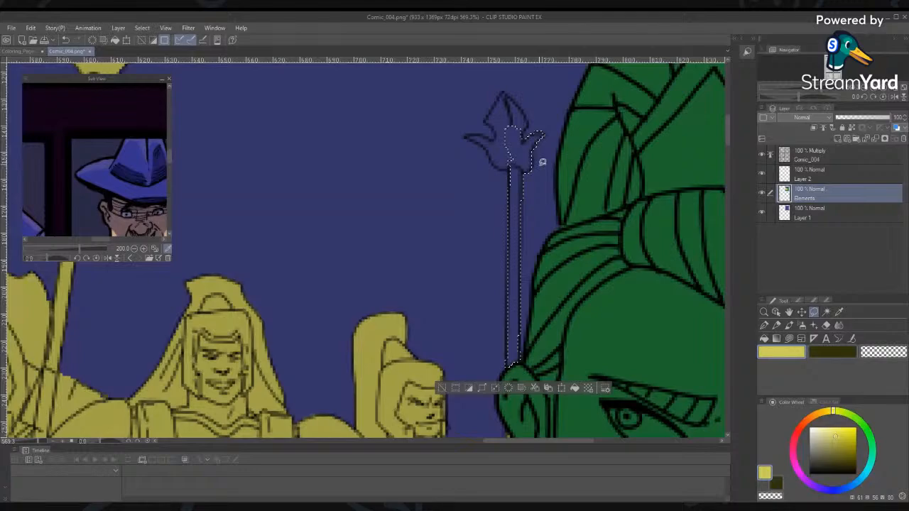
pyautogui.moveTo(533, 122)
pyautogui.mouseDown()
pyautogui.moveTo(490, 106)
pyautogui.moveTo(485, 133)
pyautogui.moveTo(478, 131)
pyautogui.moveTo(515, 163)
pyautogui.moveTo(518, 122)
pyautogui.moveTo(470, 134)
pyautogui.moveTo(490, 142)
pyautogui.mouseUp()
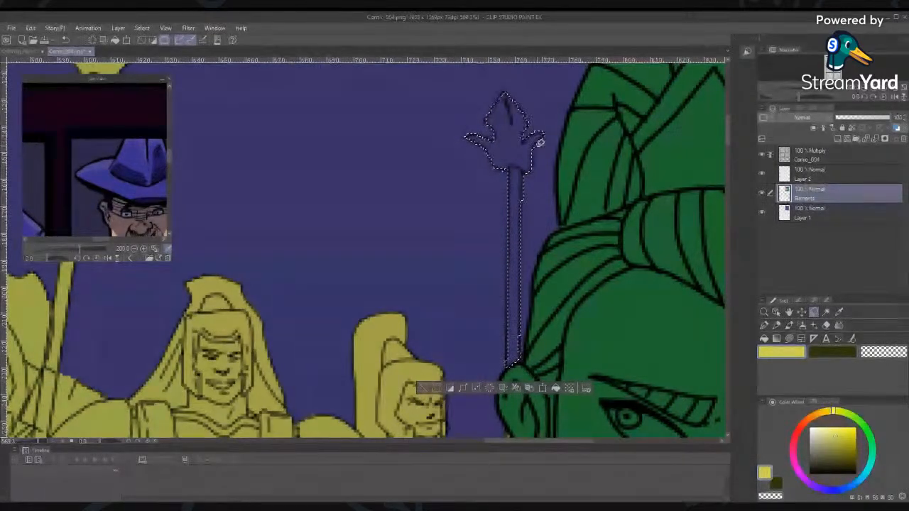
pyautogui.click(556, 388)
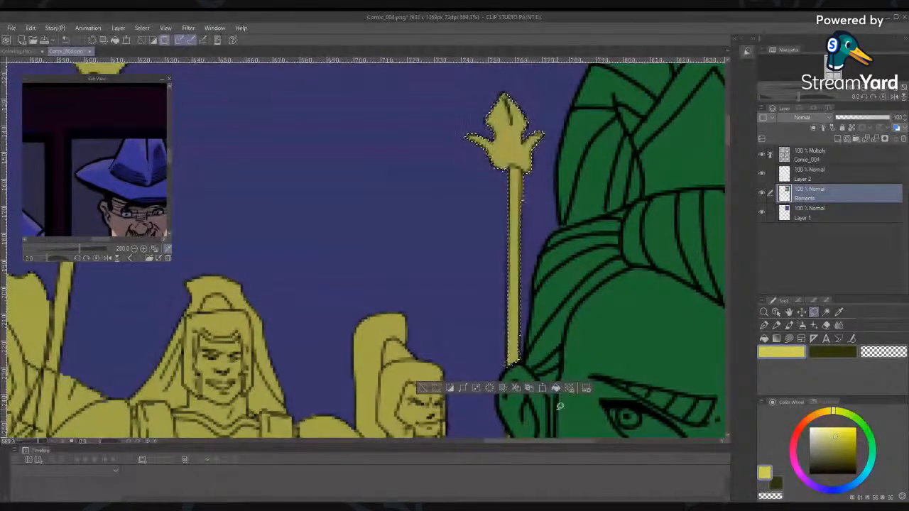
pyautogui.click(431, 390)
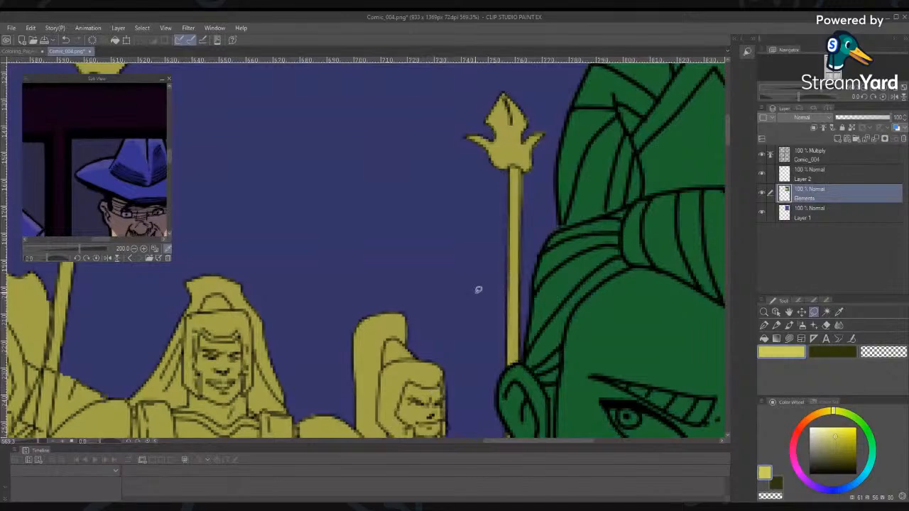
# Sample the background blue and fill lassoed spots beside the spearhead's lower right corner and beneath its right prong
pyautogui.scroll(5, 540, 178)
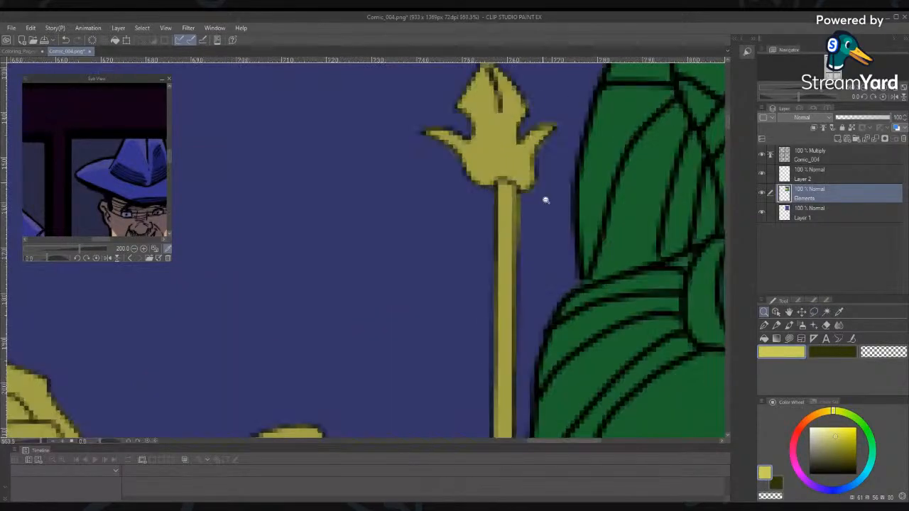
pyautogui.press('i')
pyautogui.click(551, 304)
pyautogui.press('m')
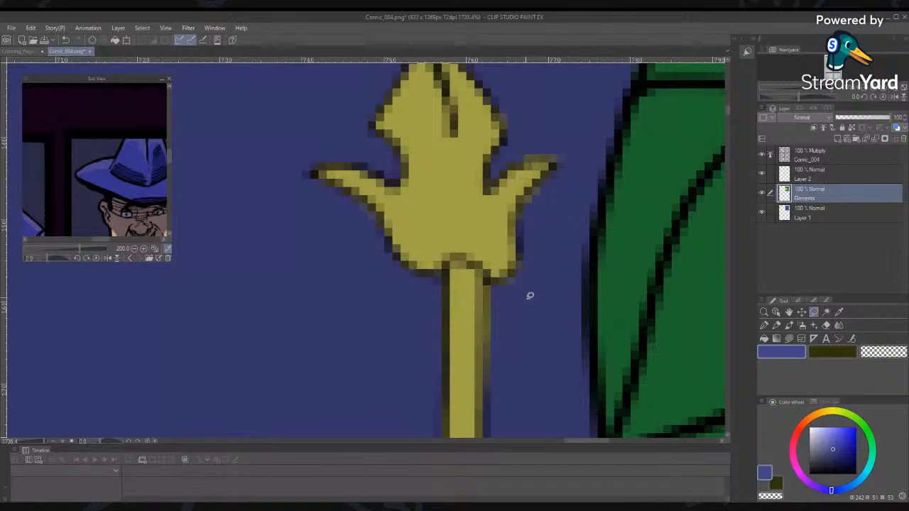
pyautogui.moveTo(509, 276)
pyautogui.mouseDown()
pyautogui.moveTo(513, 289)
pyautogui.moveTo(524, 263)
pyautogui.mouseUp()
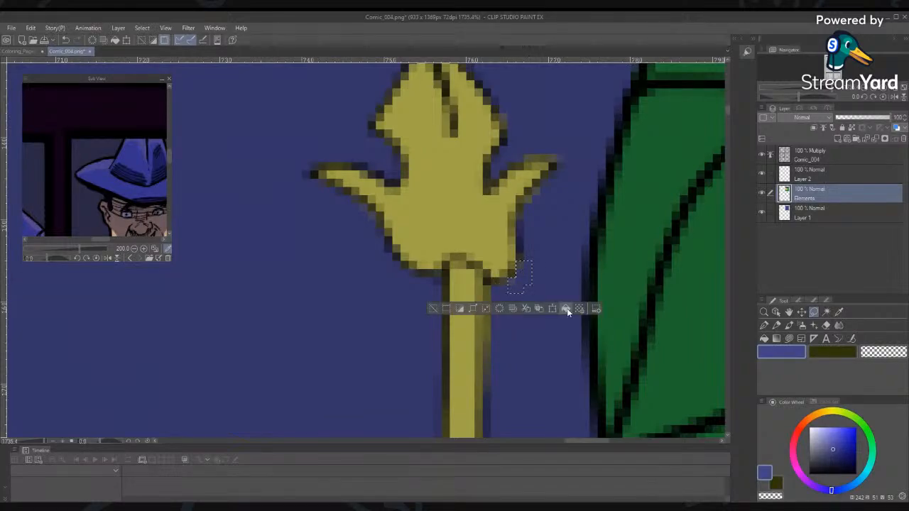
pyautogui.moveTo(528, 209)
pyautogui.mouseDown()
pyautogui.moveTo(531, 187)
pyautogui.moveTo(554, 217)
pyautogui.moveTo(525, 207)
pyautogui.mouseUp()
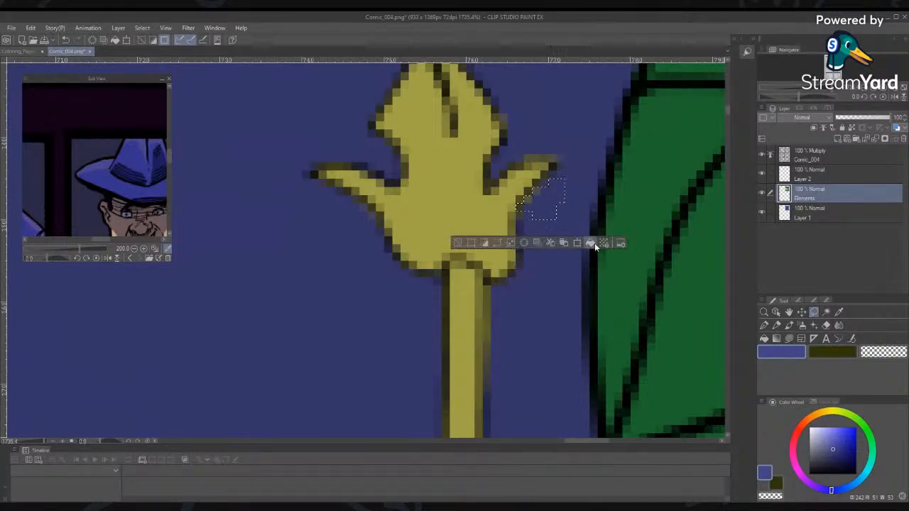
# Fill the spill above the right prong and beside the blade's right corner with the background blue, and deselect
pyautogui.moveTo(571, 153)
pyautogui.mouseDown()
pyautogui.moveTo(538, 138)
pyautogui.moveTo(566, 145)
pyautogui.mouseUp()
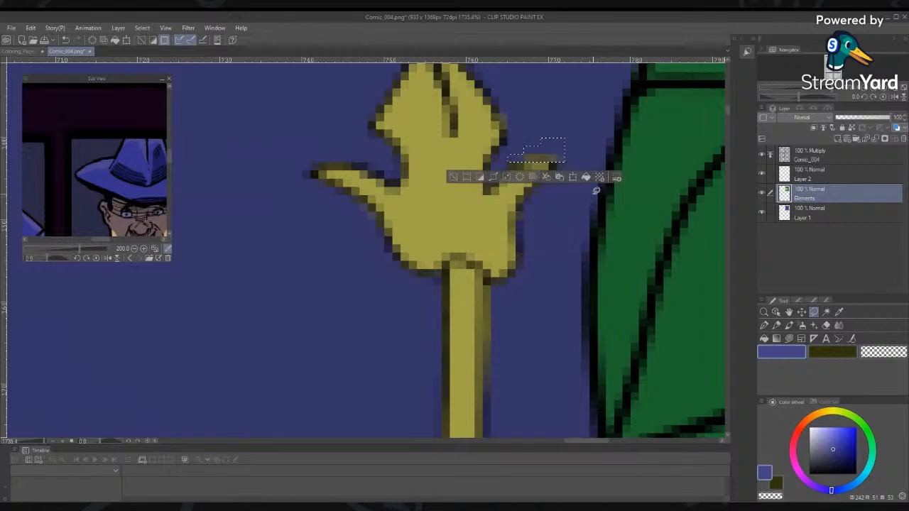
pyautogui.click(586, 176)
pyautogui.hotkey('ctrl', 'd')
pyautogui.moveTo(505, 125)
pyautogui.mouseDown()
pyautogui.moveTo(526, 120)
pyautogui.moveTo(512, 127)
pyautogui.mouseUp()
pyautogui.click(553, 146)
pyautogui.hotkey('ctrl', 'd')
# Lasso the areas above and below the spearhead's left prong and fill them with the background blue
pyautogui.moveTo(554, 107); pyautogui.dragTo(554, 219)
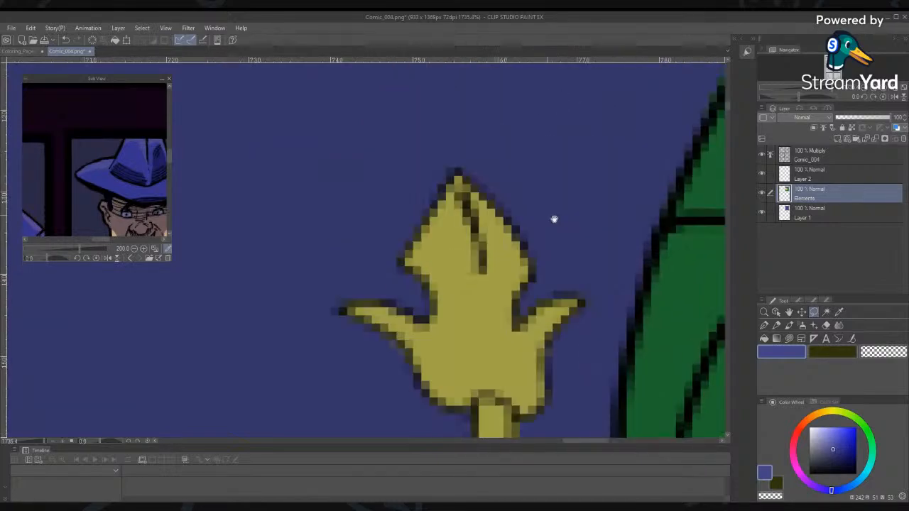
pyautogui.moveTo(383, 305); pyautogui.dragTo(338, 305)
pyautogui.click(405, 322)
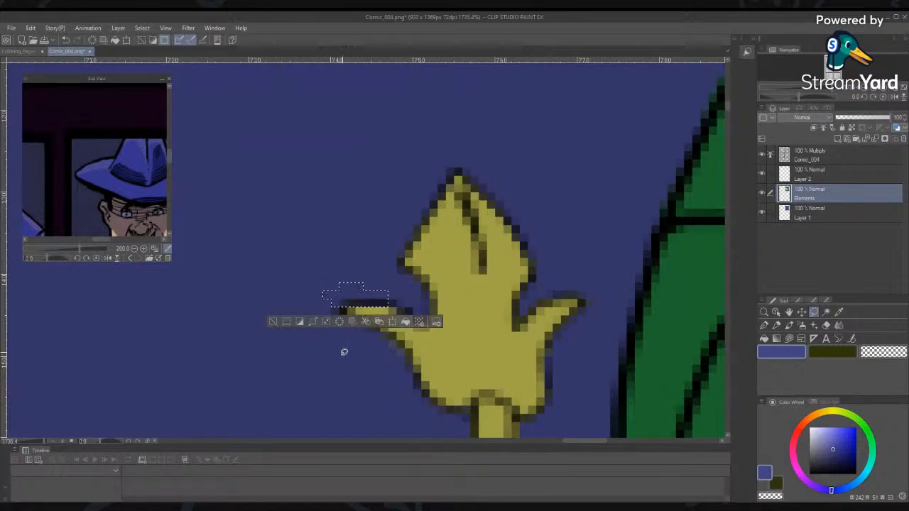
pyautogui.hotkey('ctrl', 'd')
pyautogui.moveTo(338, 310)
pyautogui.mouseDown()
pyautogui.moveTo(387, 328)
pyautogui.moveTo(418, 375)
pyautogui.moveTo(308, 359)
pyautogui.moveTo(325, 328)
pyautogui.mouseUp()
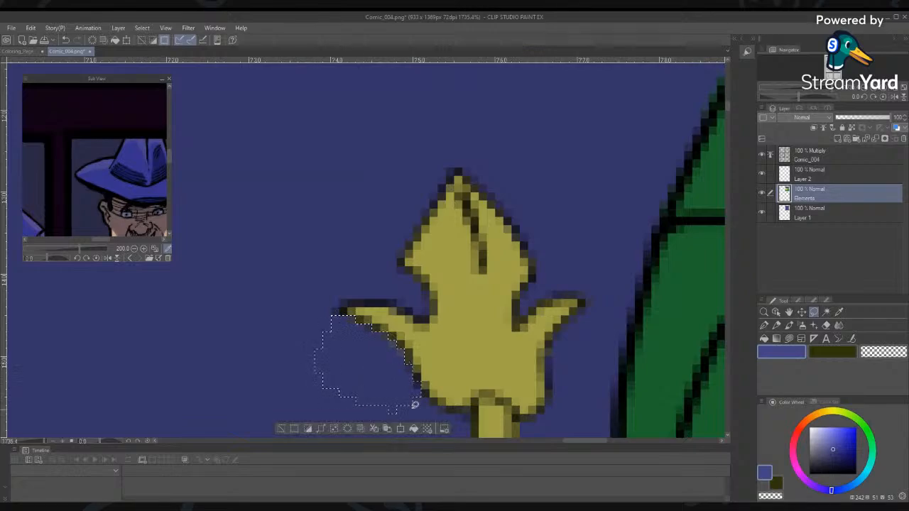
pyautogui.click(305, 357)
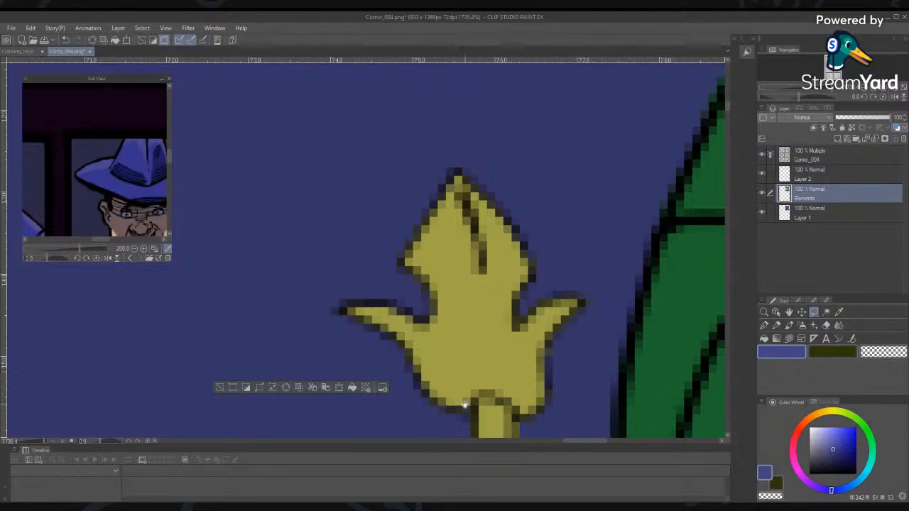
# Clean both outer edges of the upper spear shaft below the spearhead by filling lassoed strips with the background blue
pyautogui.moveTo(473, 399); pyautogui.dragTo(461, 188)
pyautogui.moveTo(510, 213)
pyautogui.mouseDown()
pyautogui.moveTo(503, 320)
pyautogui.moveTo(533, 242)
pyautogui.mouseUp()
pyautogui.click(569, 271)
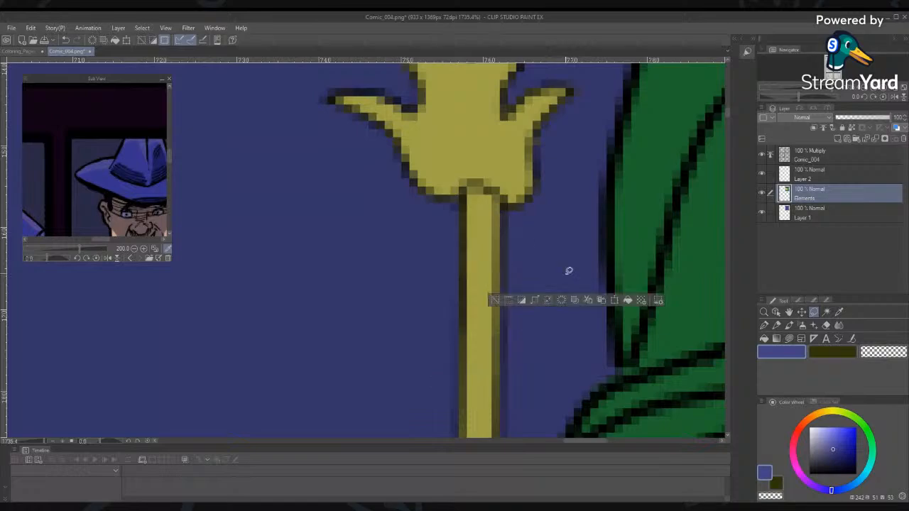
pyautogui.moveTo(528, 375); pyautogui.dragTo(559, 316)
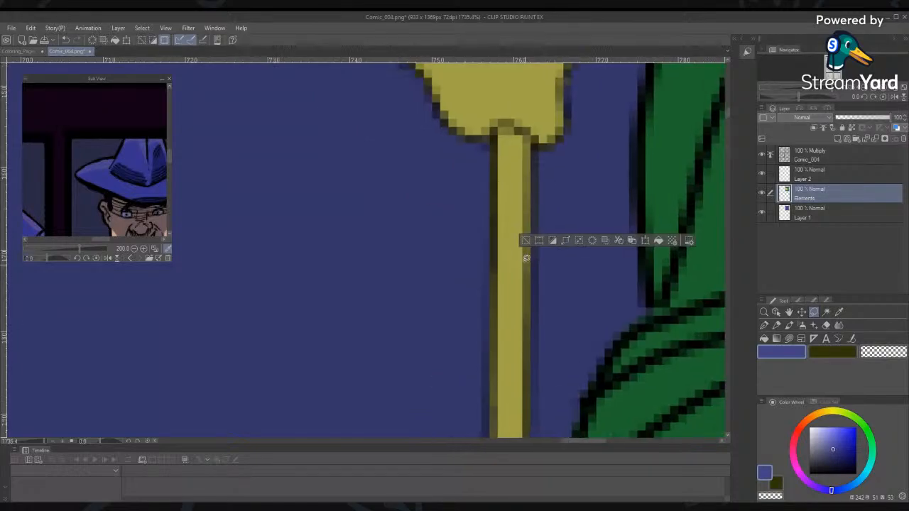
pyautogui.moveTo(485, 140)
pyautogui.mouseDown()
pyautogui.moveTo(495, 181)
pyautogui.moveTo(490, 308)
pyautogui.moveTo(416, 248)
pyautogui.mouseUp()
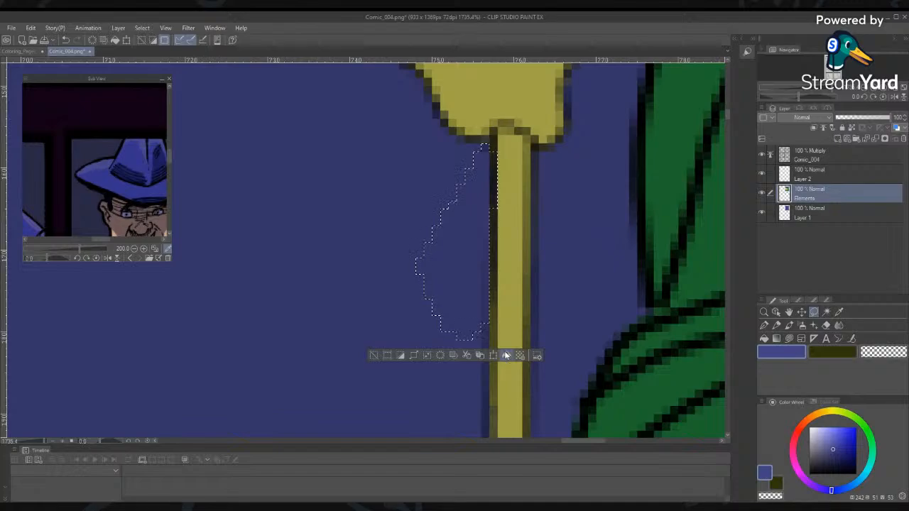
pyautogui.click(561, 234)
pyautogui.moveTo(497, 340)
pyautogui.mouseDown()
pyautogui.moveTo(477, 415)
pyautogui.moveTo(442, 291)
pyautogui.mouseUp()
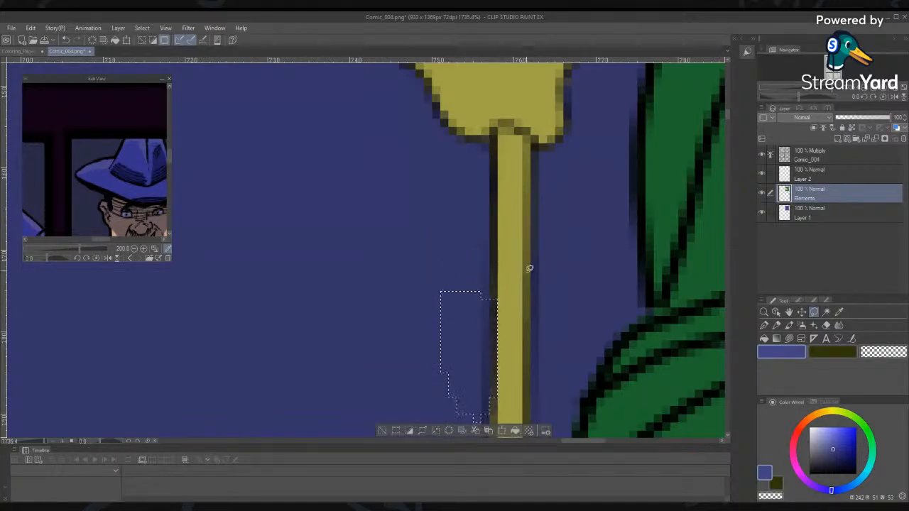
pyautogui.moveTo(527, 272)
pyautogui.mouseDown()
pyautogui.moveTo(531, 323)
pyautogui.moveTo(557, 326)
pyautogui.moveTo(538, 274)
pyautogui.mouseUp()
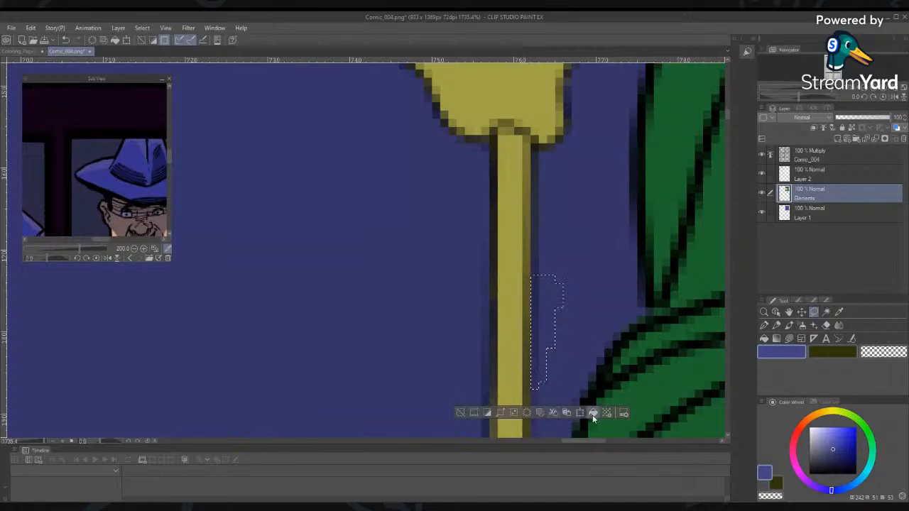
pyautogui.click(593, 414)
pyautogui.click(584, 299)
# Fill lassoed strips along both sides of the lower shaft down towards the green character's ear with background blue, and deselect
pyautogui.moveTo(574, 336); pyautogui.dragTo(539, 201)
pyautogui.click(591, 345)
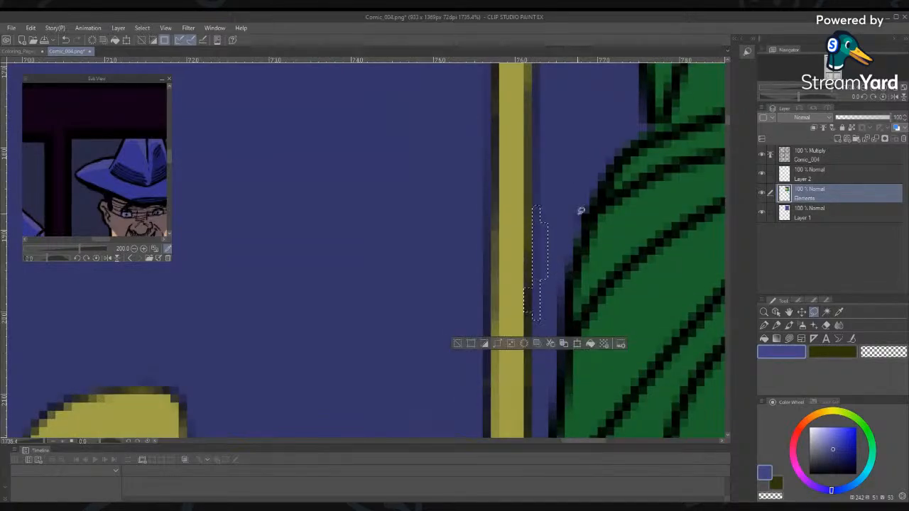
pyautogui.click(580, 211)
pyautogui.moveTo(492, 241)
pyautogui.mouseDown()
pyautogui.moveTo(493, 301)
pyautogui.moveTo(477, 358)
pyautogui.moveTo(528, 298)
pyautogui.mouseUp()
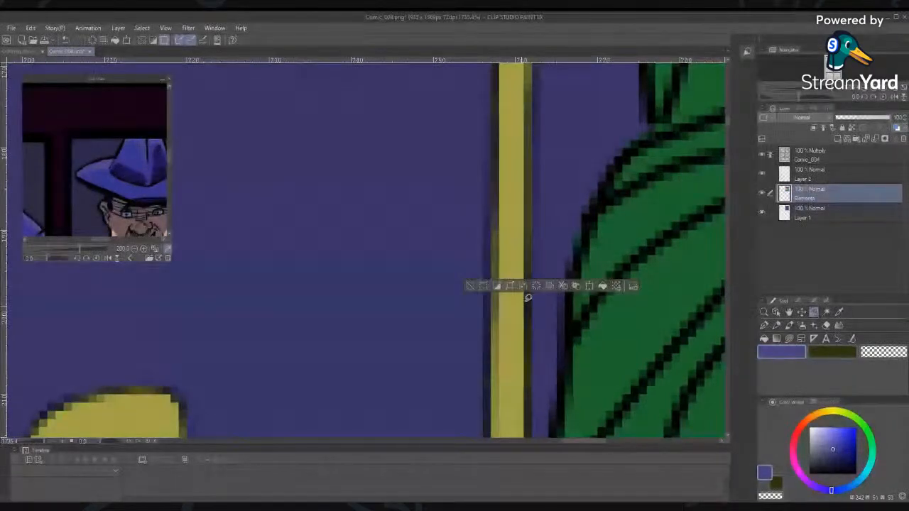
pyautogui.moveTo(488, 363); pyautogui.dragTo(458, 340)
pyautogui.moveTo(528, 329)
pyautogui.mouseDown()
pyautogui.moveTo(532, 396)
pyautogui.moveTo(546, 325)
pyautogui.mouseUp()
pyautogui.click(591, 429)
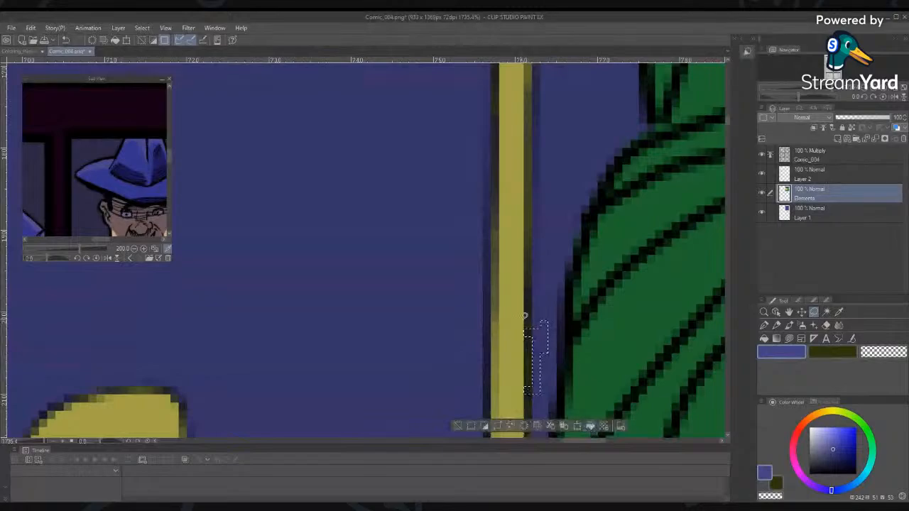
pyautogui.moveTo(339, 369); pyautogui.dragTo(400, 130)
pyautogui.moveTo(411, 215); pyautogui.dragTo(379, 244)
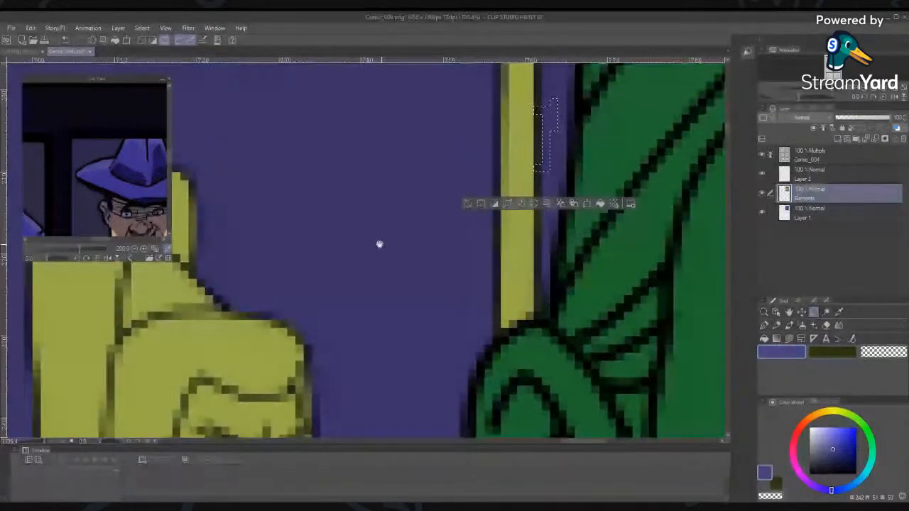
pyautogui.hotkey('ctrl', 'd')
# Examine the soldiers, the large sword and the background gaps between the figures for remaining colour spills
pyautogui.moveTo(468, 360); pyautogui.dragTo(604, 54)
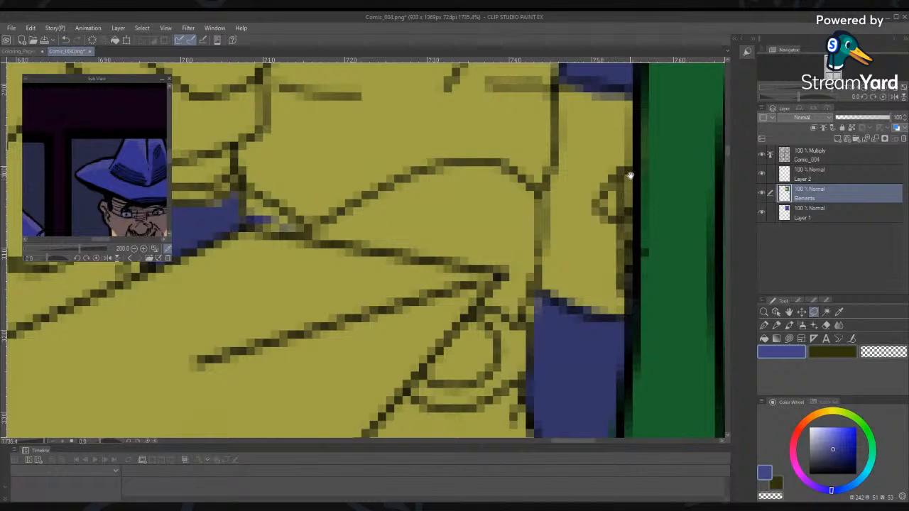
pyautogui.moveTo(635, 176); pyautogui.dragTo(537, 355)
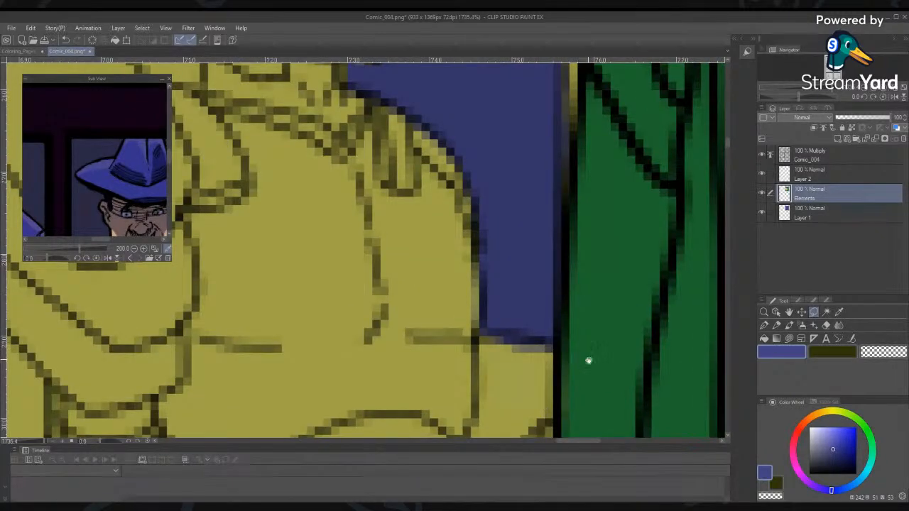
pyautogui.moveTo(449, 333); pyautogui.dragTo(551, 263)
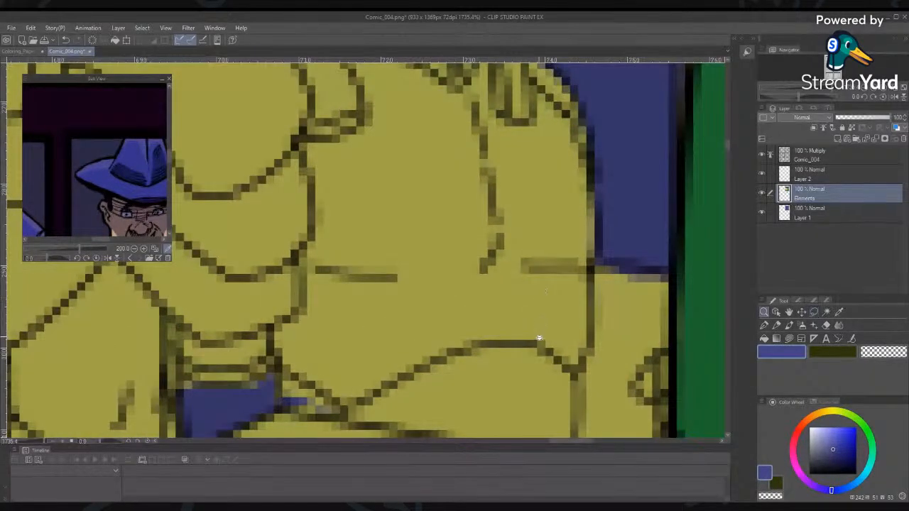
pyautogui.moveTo(539, 337); pyautogui.dragTo(484, 281)
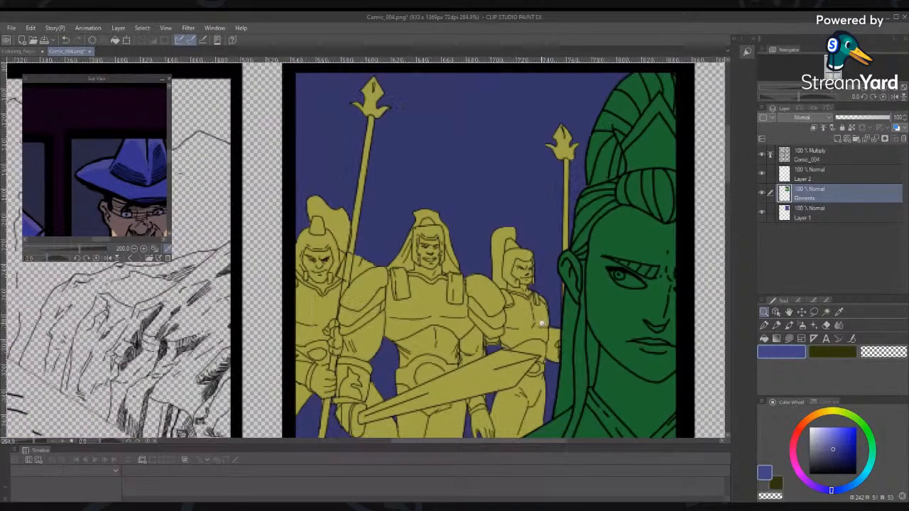
pyautogui.moveTo(422, 339); pyautogui.dragTo(431, 242)
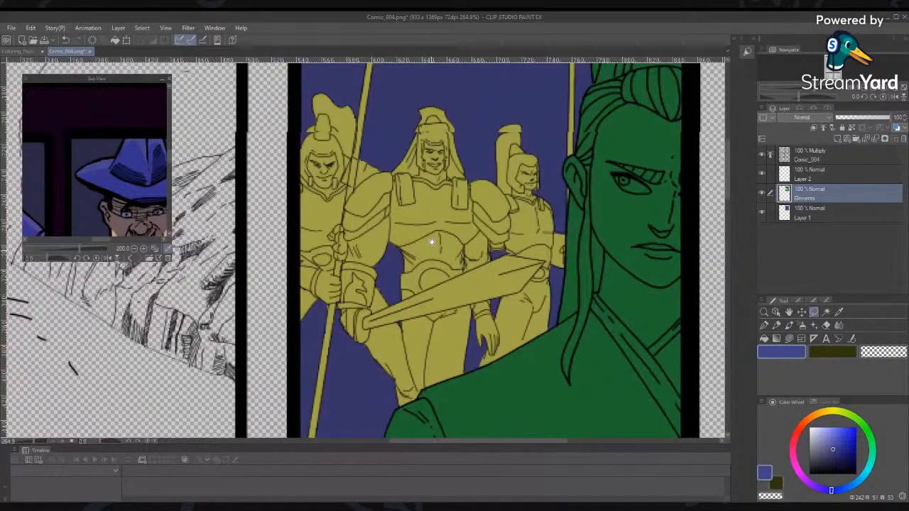
pyautogui.moveTo(428, 295); pyautogui.dragTo(434, 258)
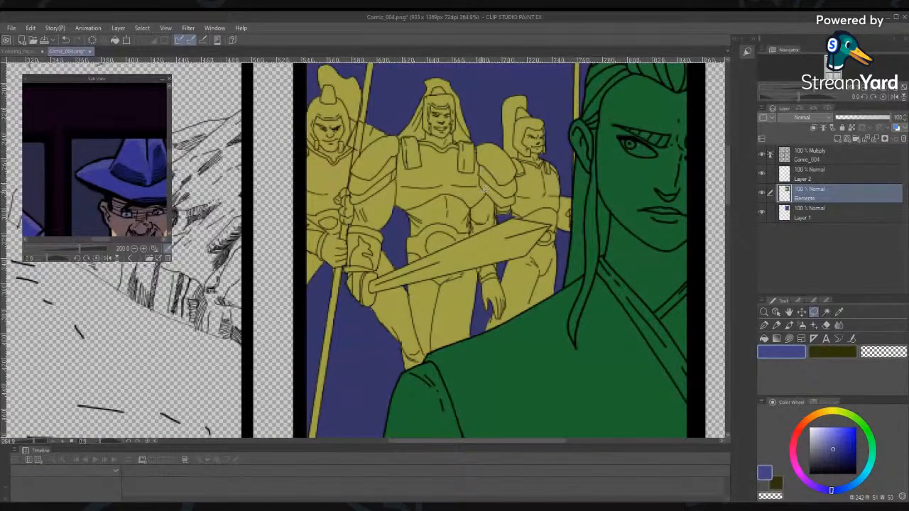
pyautogui.hotkey('ctrl', 'space')
pyautogui.scroll(-2, 477, 197)
pyautogui.scroll(3, 458, 184)
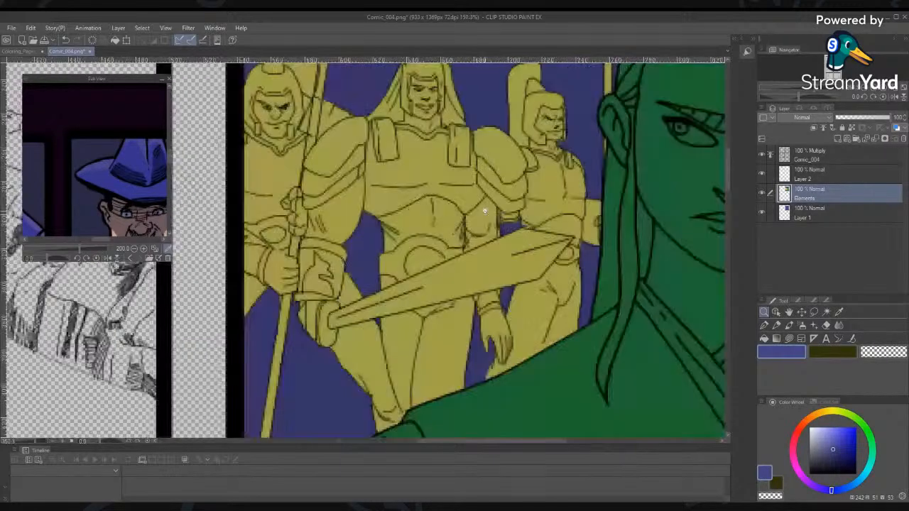
pyautogui.scroll(2, 484, 210)
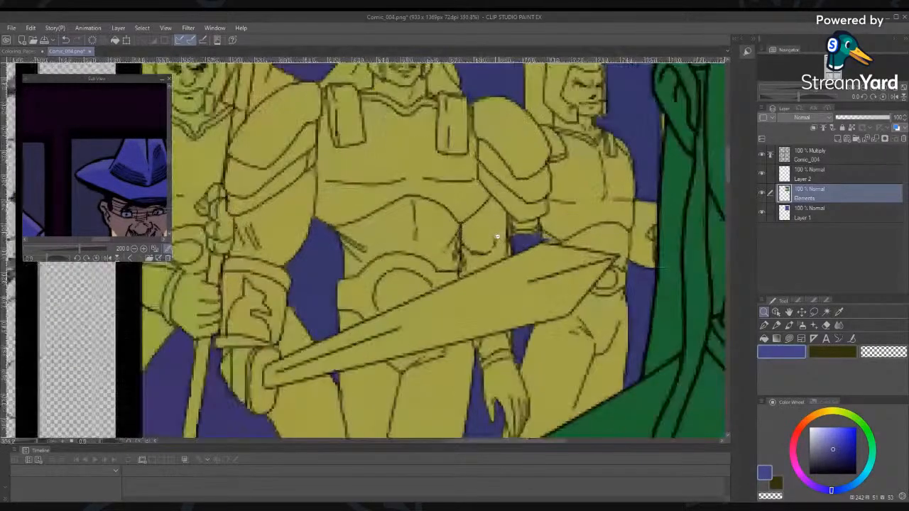
pyautogui.scroll(-3, 497, 236)
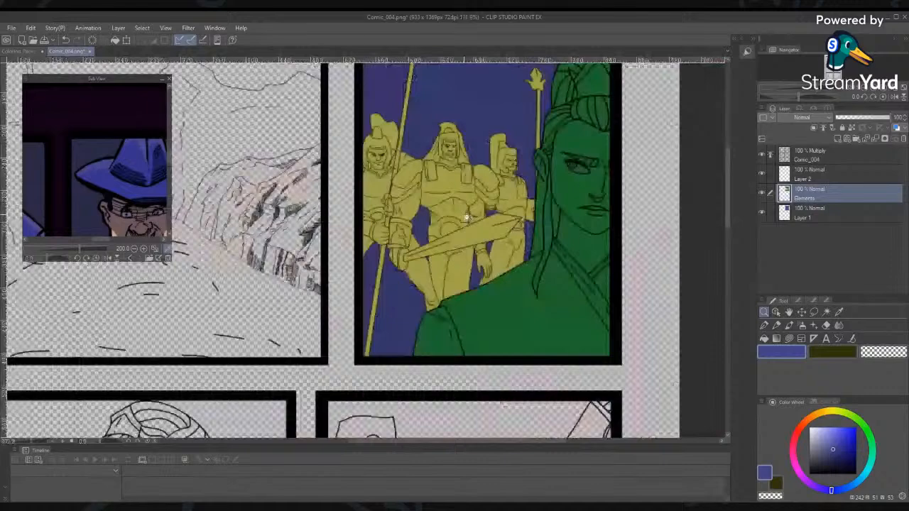
pyautogui.scroll(2, 466, 217)
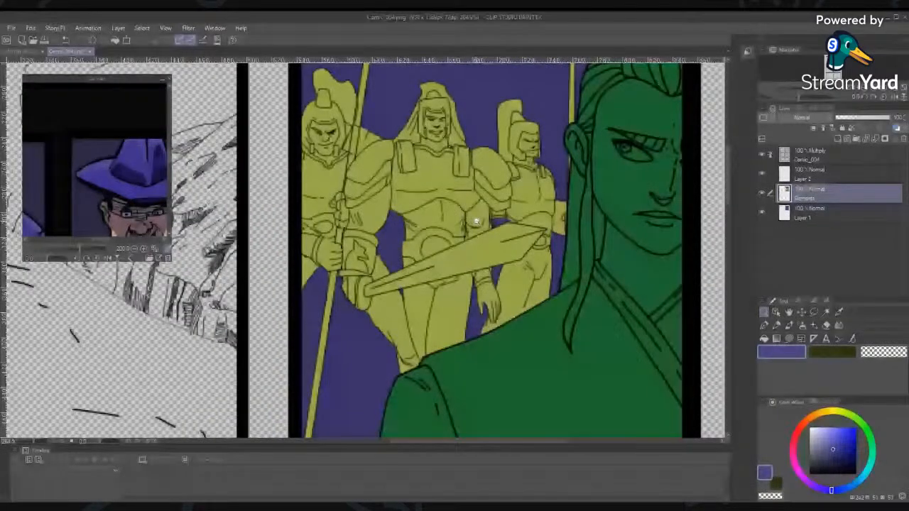
pyautogui.scroll(-1, 475, 222)
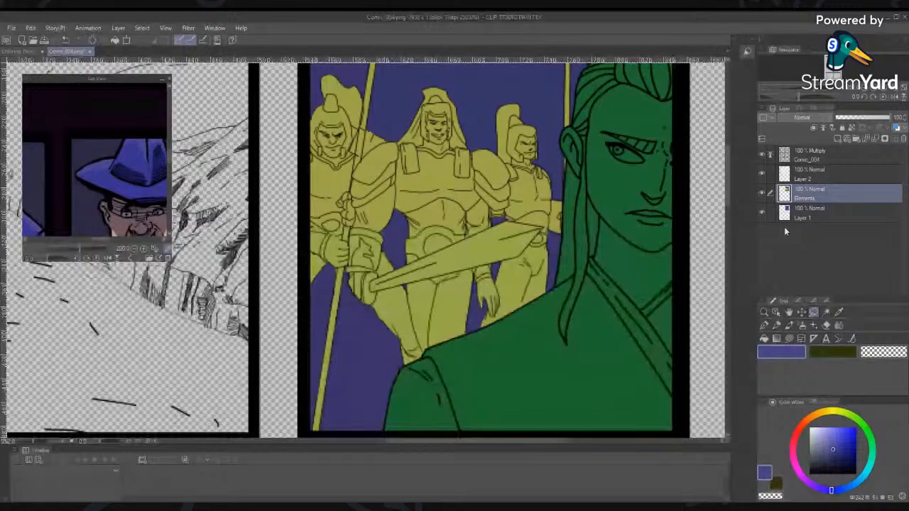
# Select the blue background above the soldiers with the Auto select tool and add the separate blue gaps around their bodies
pyautogui.click(828, 313)
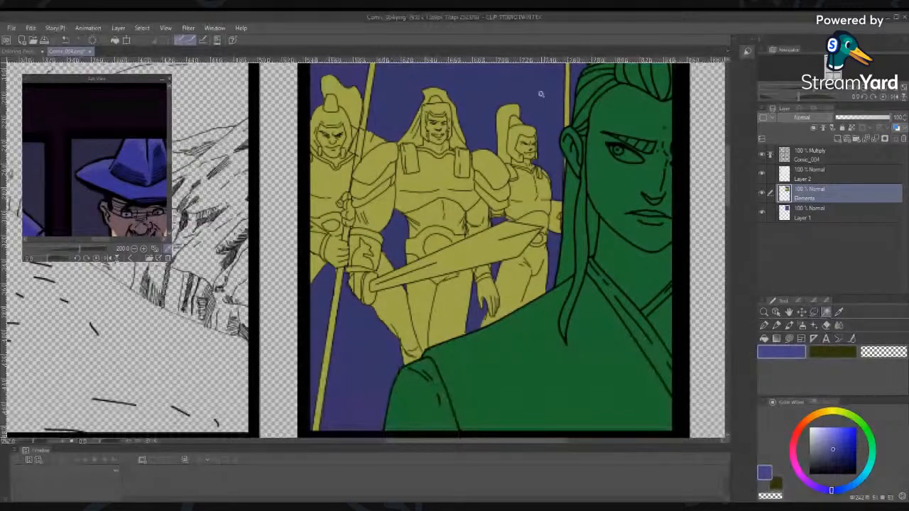
pyautogui.click(814, 312)
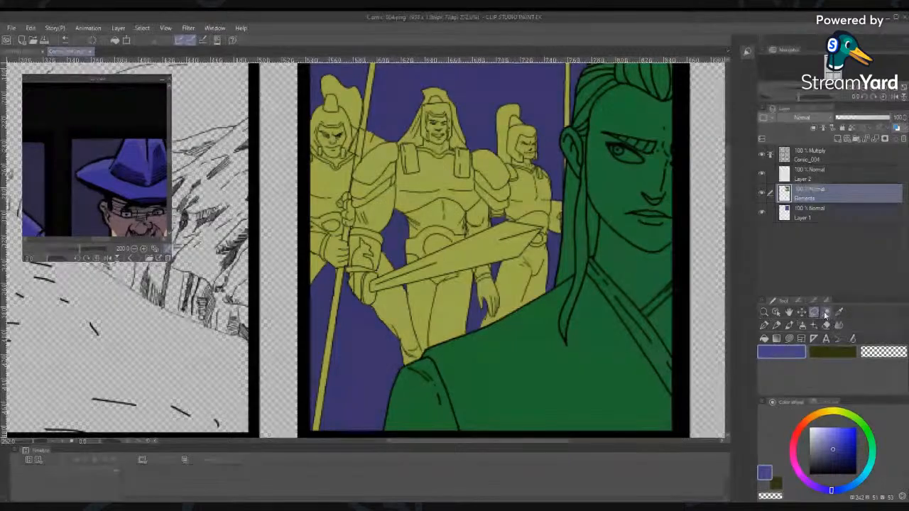
pyautogui.press('w')
pyautogui.click(540, 95)
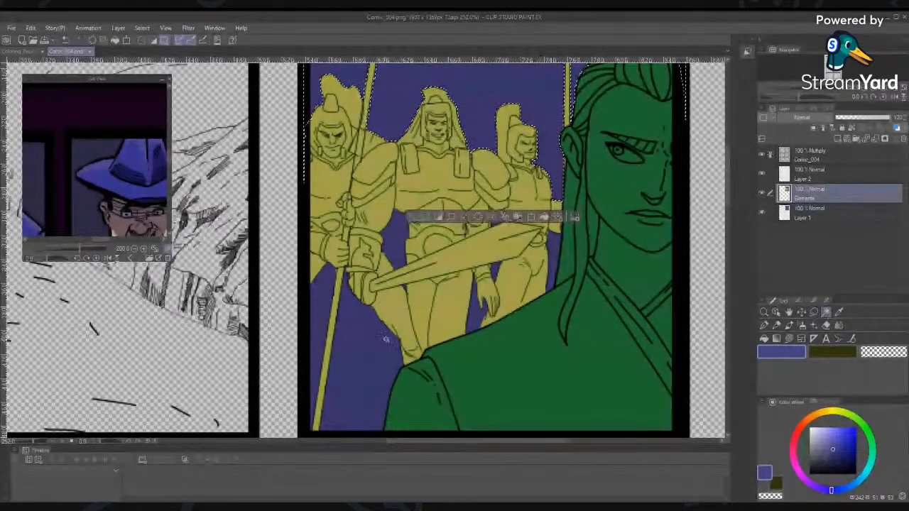
pyautogui.keyDown('shift'); pyautogui.click(395, 259); pyautogui.keyUp('shift')
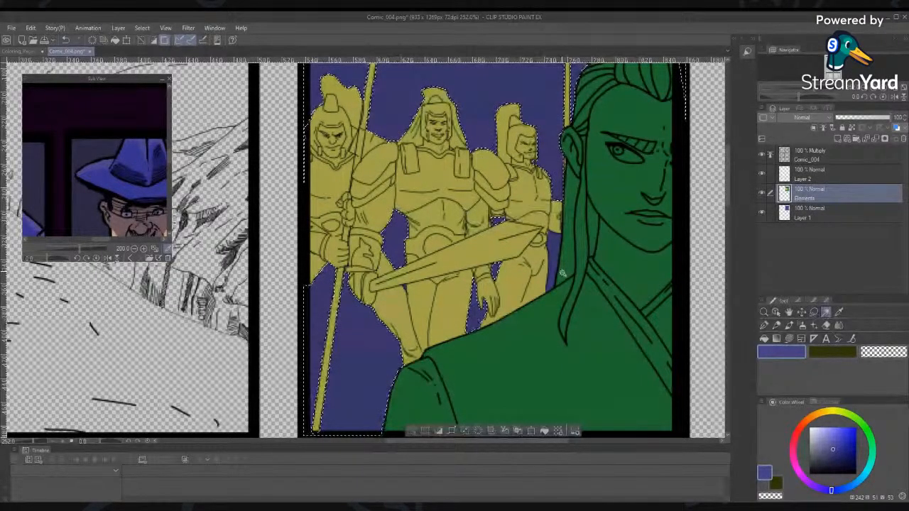
pyautogui.moveTo(558, 251); pyautogui.dragTo(527, 443)
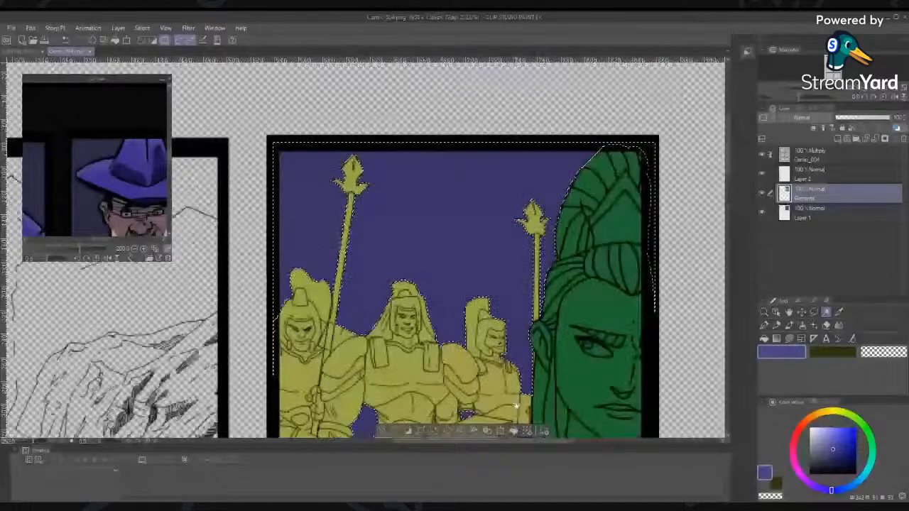
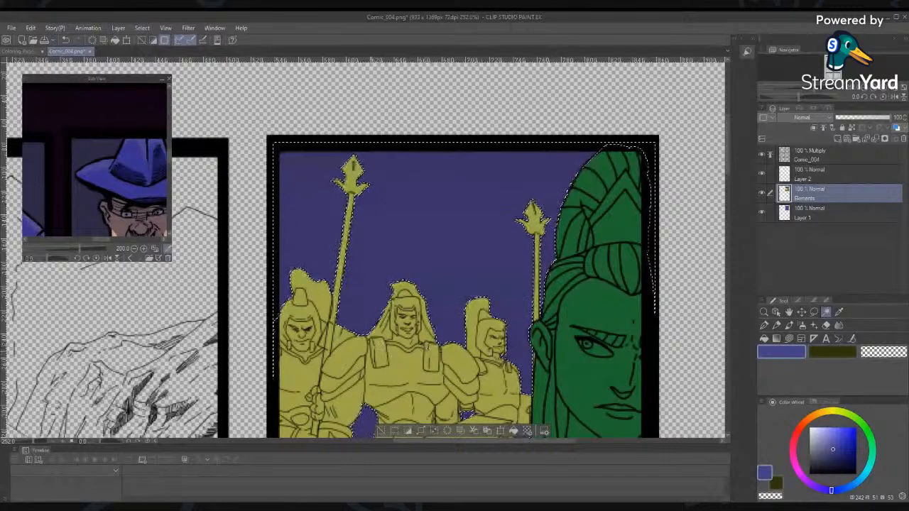
# Drop the current selection and select all the blue background around the figures by colour with Select Color Gamut
pyautogui.click(387, 430)
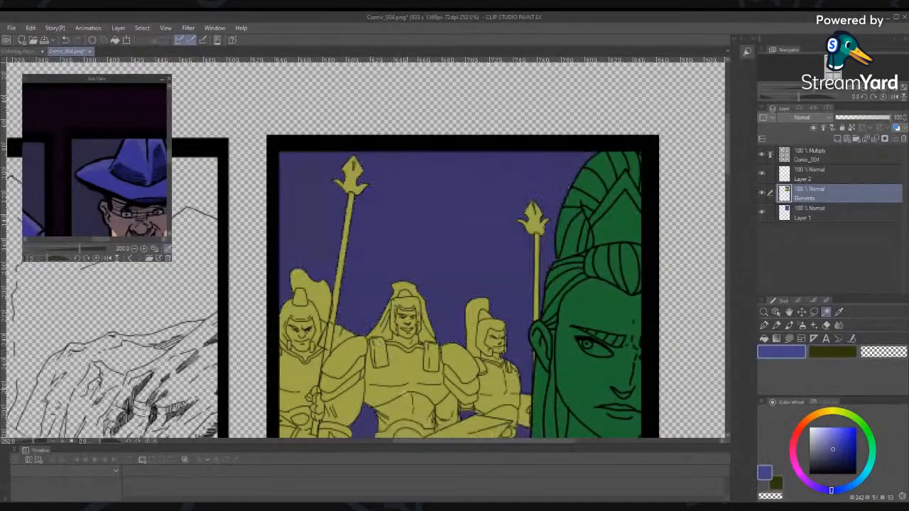
pyautogui.click(142, 28)
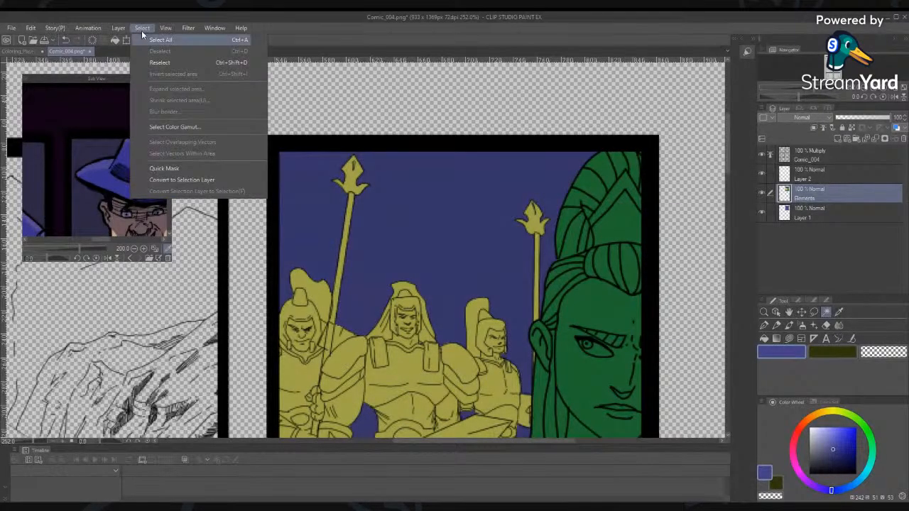
pyautogui.click(179, 128)
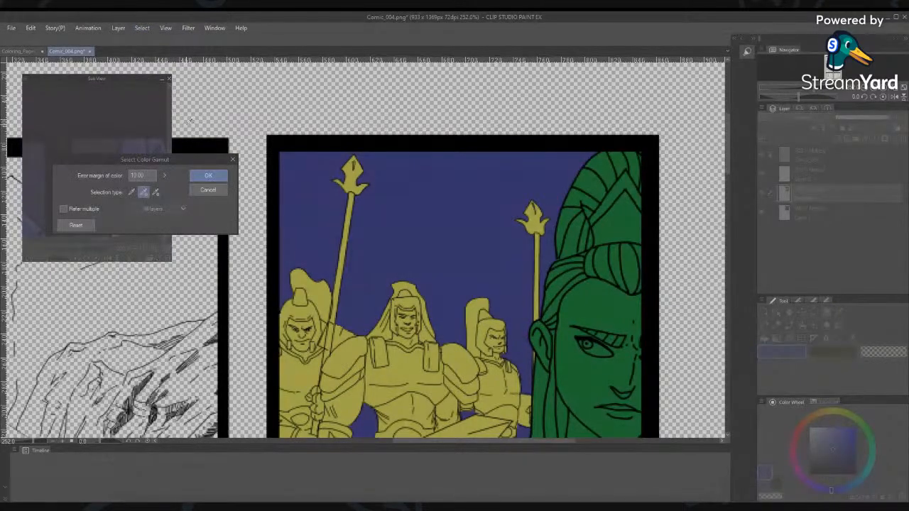
pyautogui.click(469, 204)
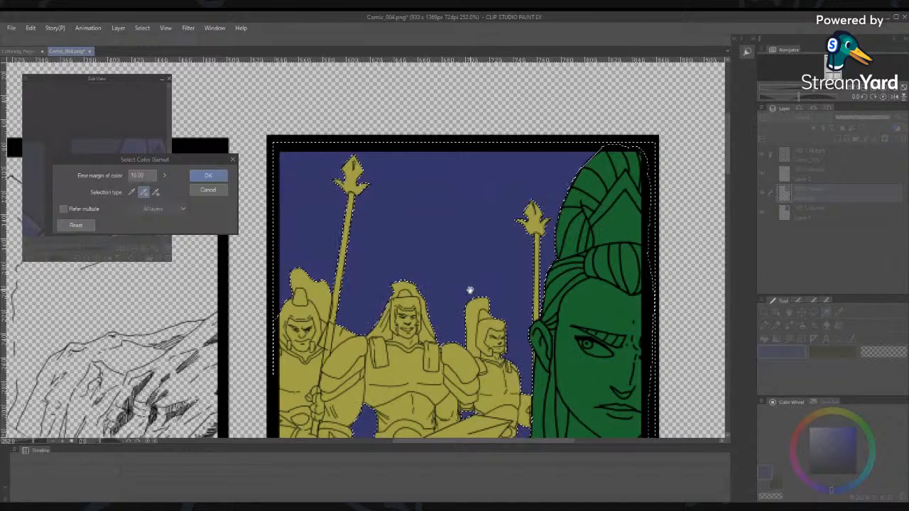
pyautogui.moveTo(466, 298); pyautogui.dragTo(470, 47)
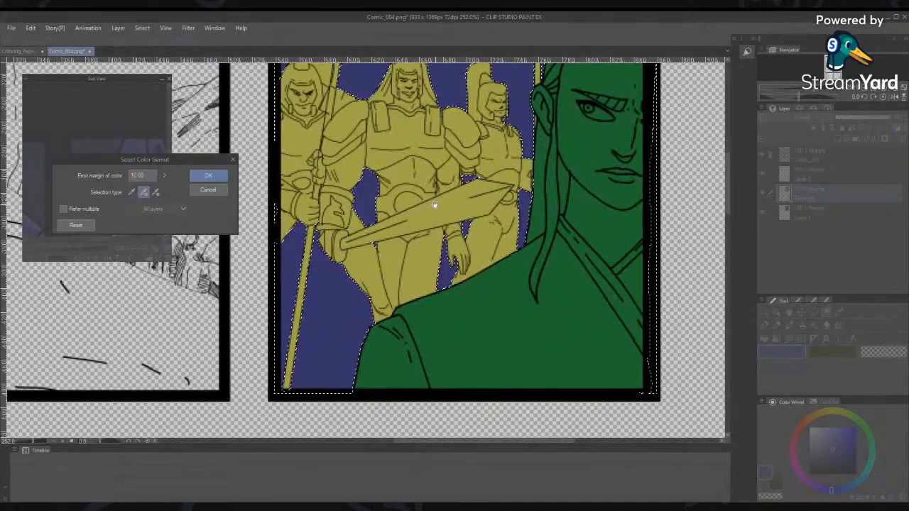
pyautogui.moveTo(433, 205); pyautogui.dragTo(455, 373)
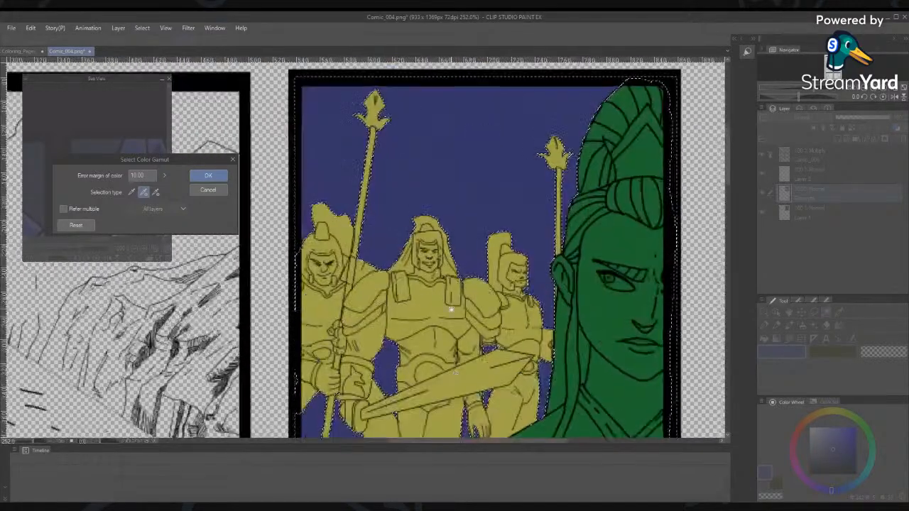
pyautogui.click(208, 175)
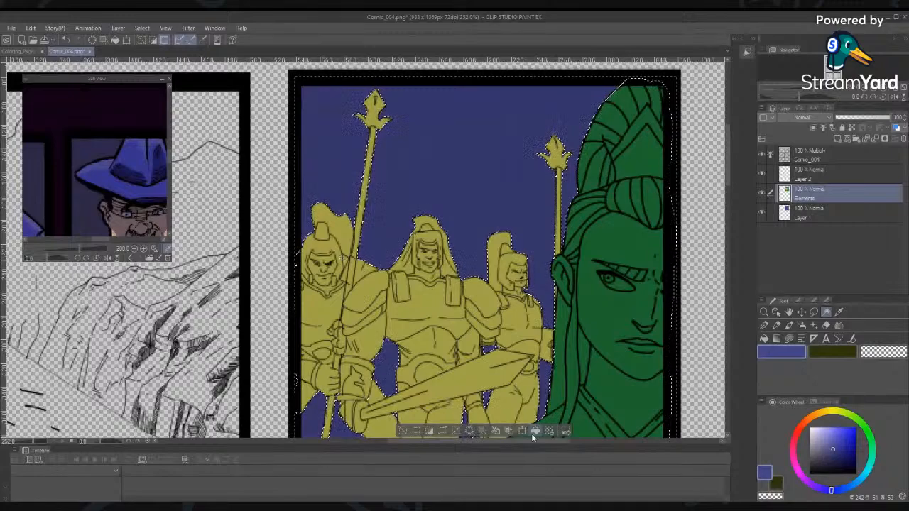
# Fill the selected background with dark red and deselect
pyautogui.click(798, 431)
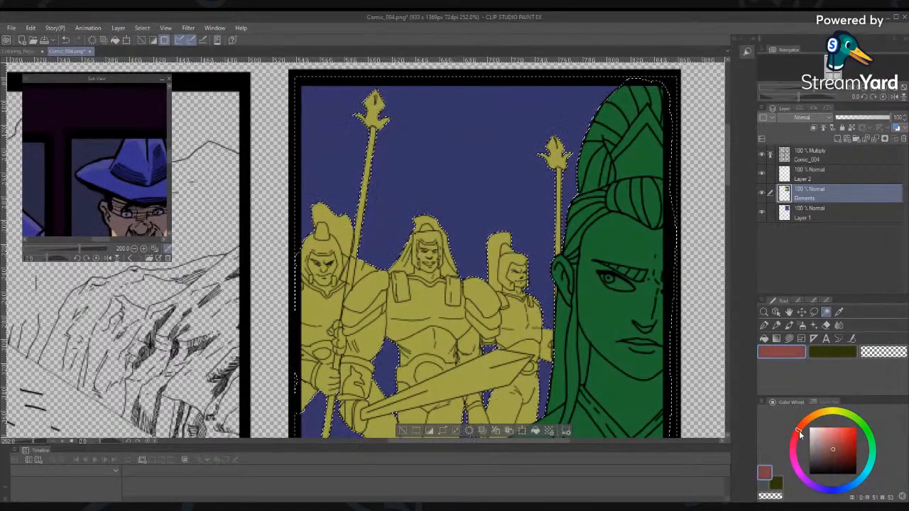
pyautogui.click(849, 447)
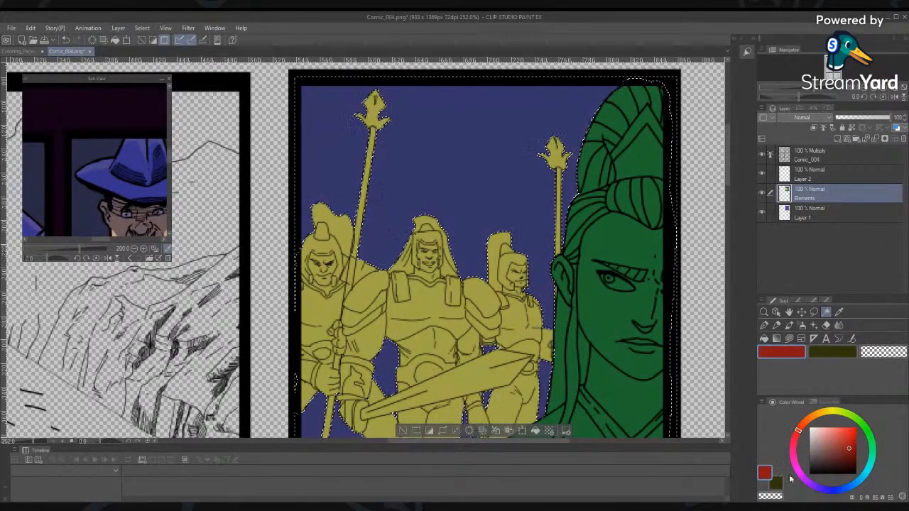
pyautogui.click(536, 432)
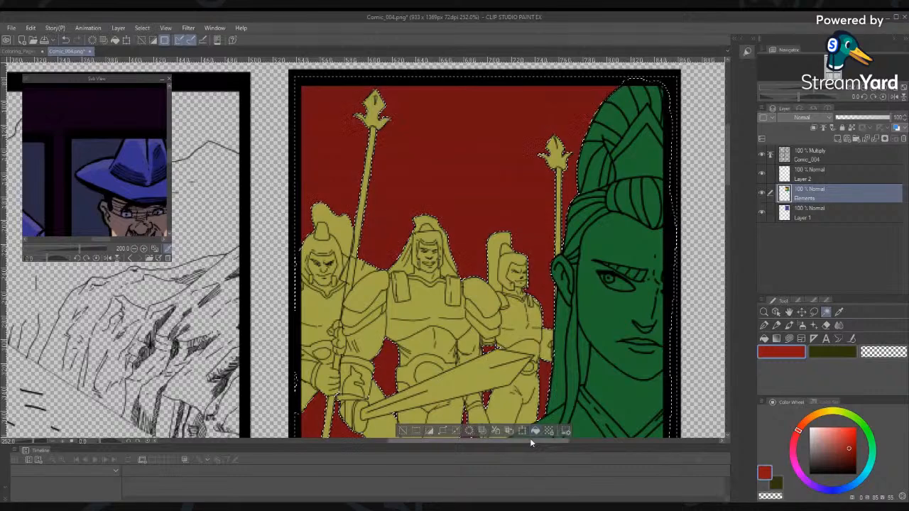
pyautogui.hotkey('ctrl', 'd')
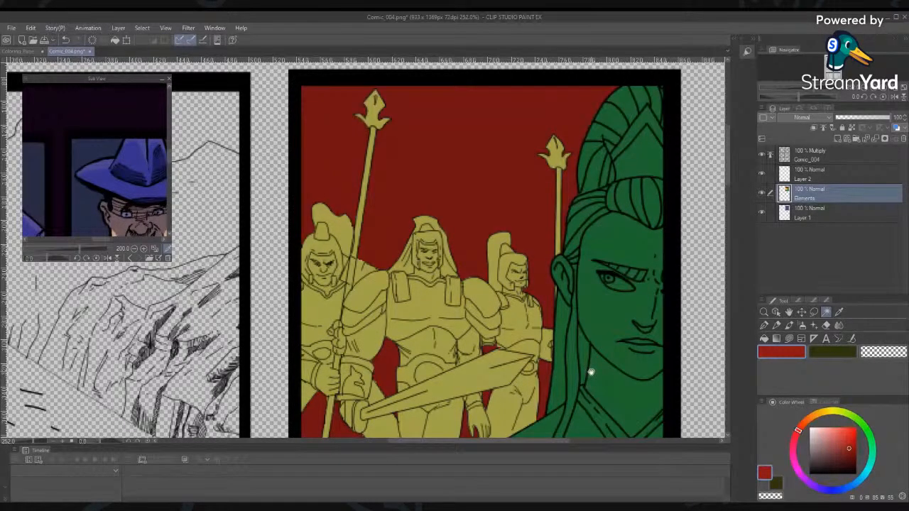
# Delete the empty Layer 2 and duplicate the Elements layer
pyautogui.moveTo(591, 372); pyautogui.dragTo(469, 336)
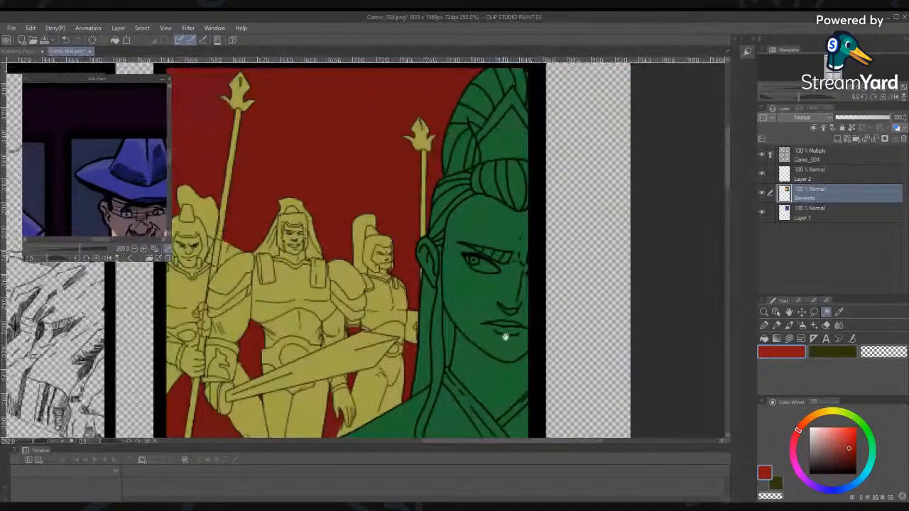
pyautogui.click(850, 179)
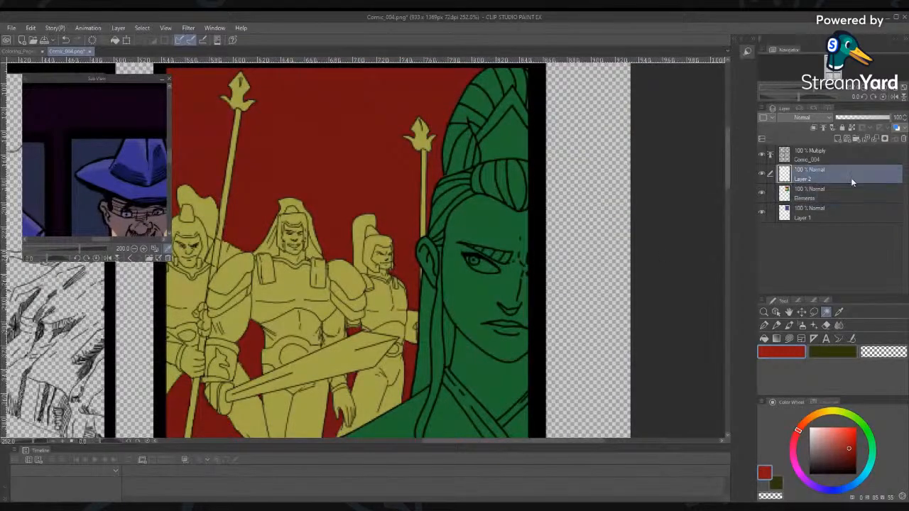
pyautogui.moveTo(893, 176); pyautogui.dragTo(905, 141)
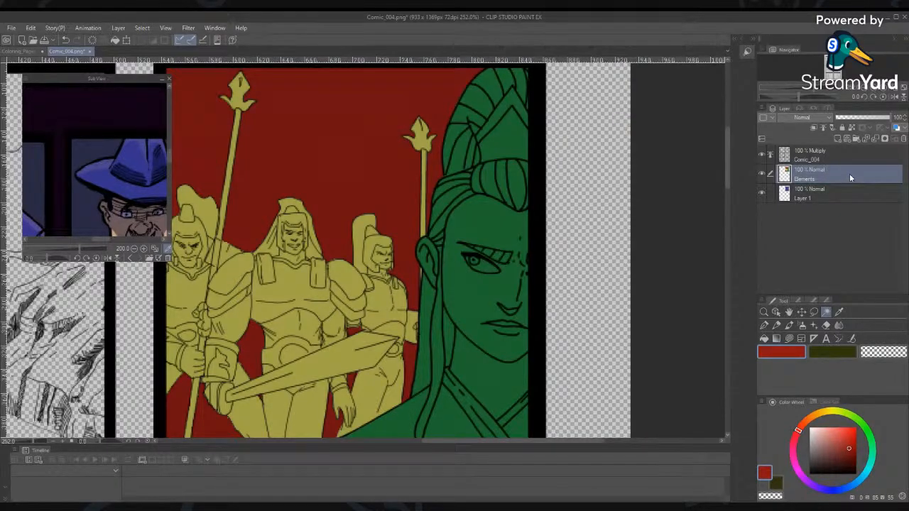
pyautogui.rightClick(850, 176)
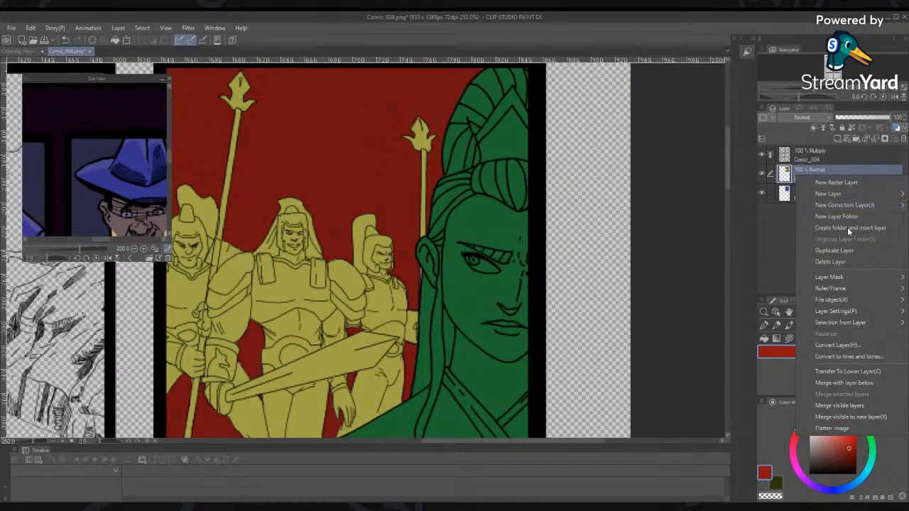
pyautogui.click(838, 250)
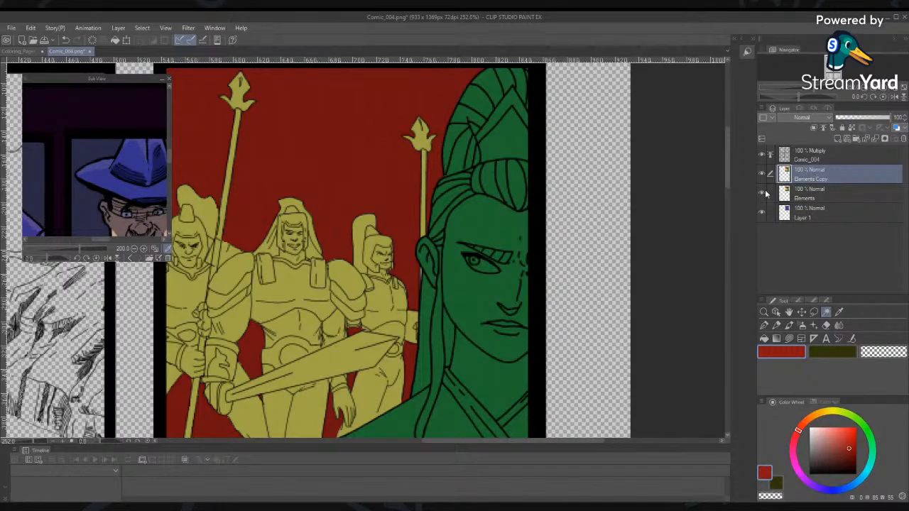
# Lock and hide both Layer 1 and the original Elements layer, leaving the duplicate as the working layer
pyautogui.click(822, 193)
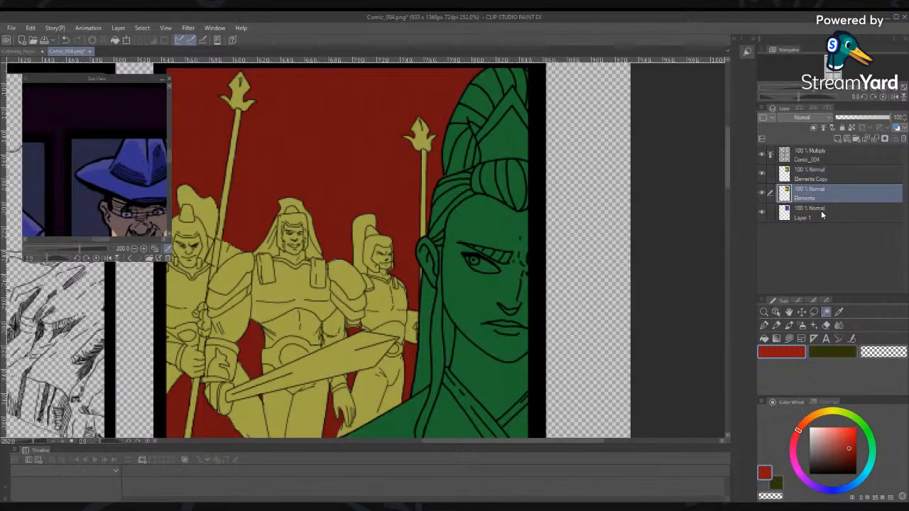
pyautogui.click(821, 210)
pyautogui.click(842, 129)
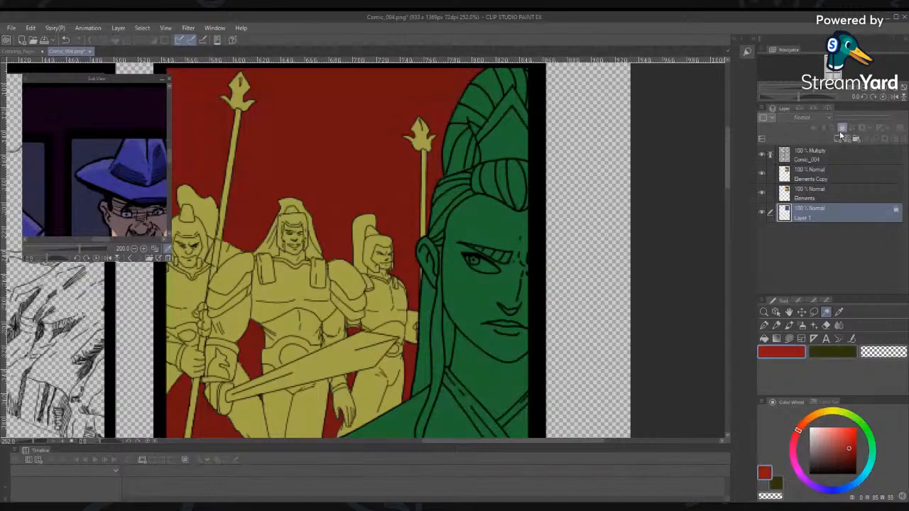
pyautogui.click(762, 213)
pyautogui.click(825, 187)
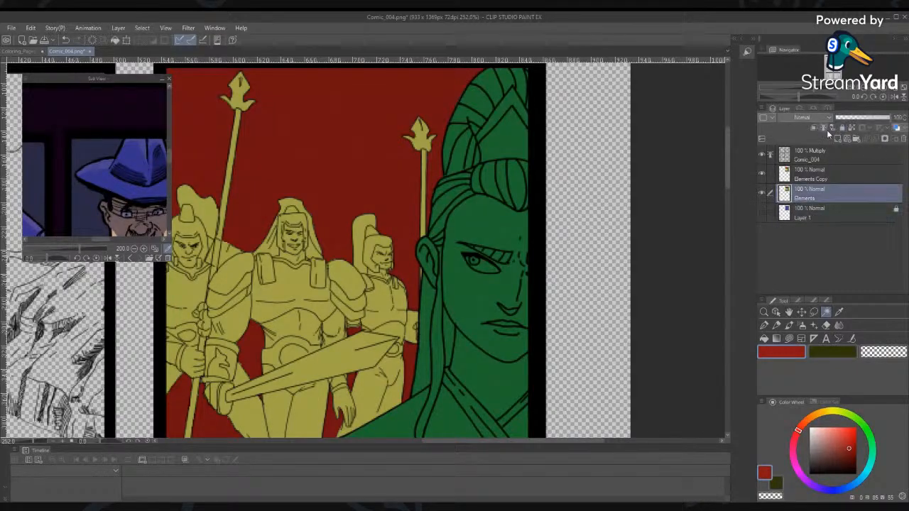
pyautogui.click(844, 129)
pyautogui.click(761, 192)
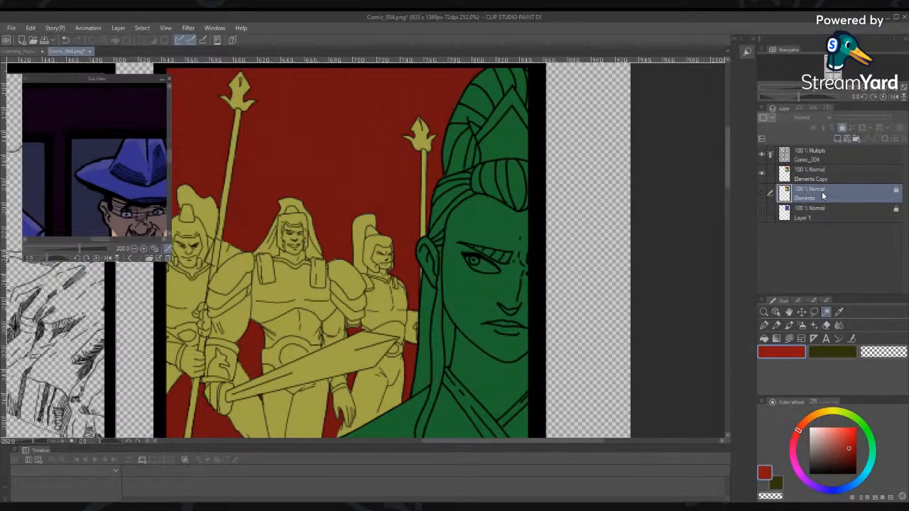
# Try filling the green character on Elements Copy with a light lavender blue, and undo the fill
pyautogui.click(812, 170)
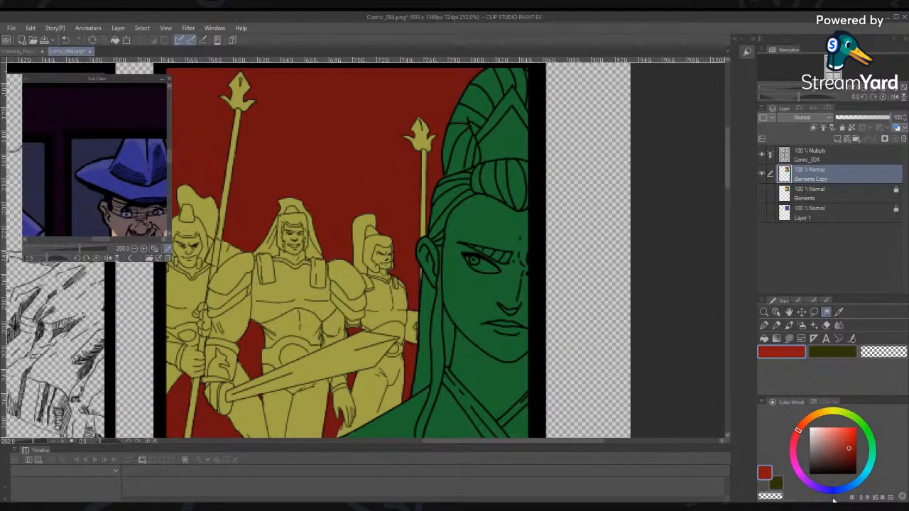
pyautogui.click(833, 492)
pyautogui.click(827, 434)
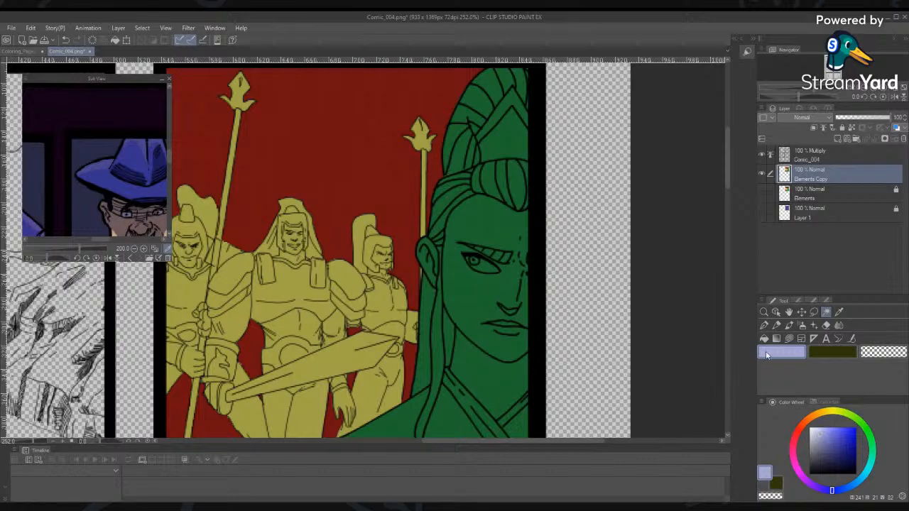
pyautogui.click(488, 263)
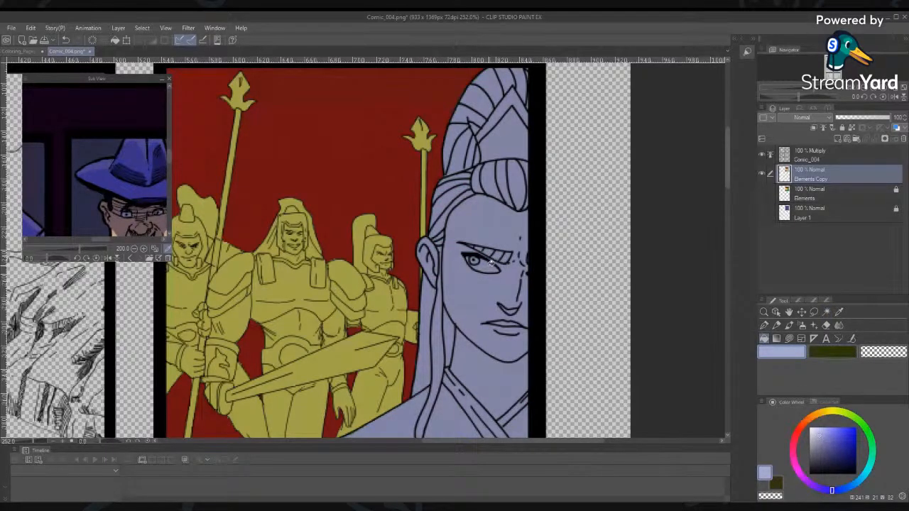
pyautogui.hotkey('ctrl', 'z')
# Switch the reference layer to Elements Copy and back to the Comic_004 line art, and reselect Elements Copy
pyautogui.click(809, 161)
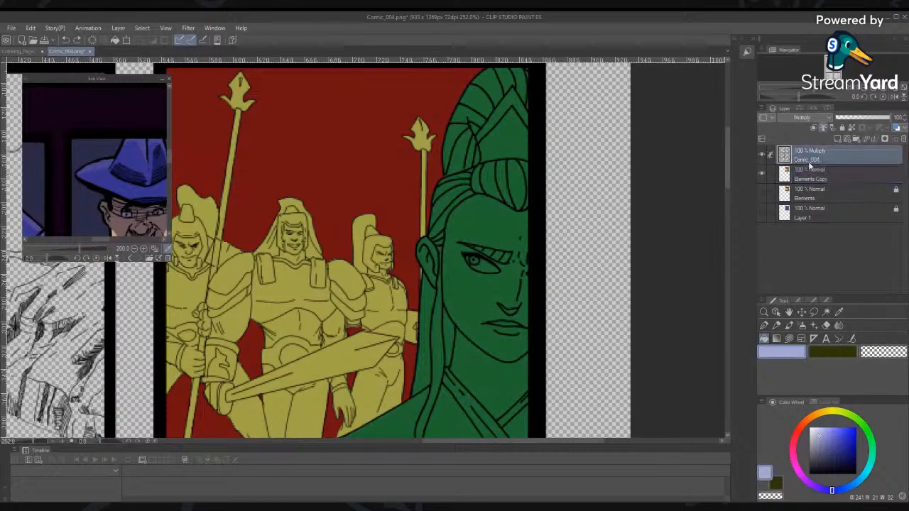
pyautogui.click(809, 174)
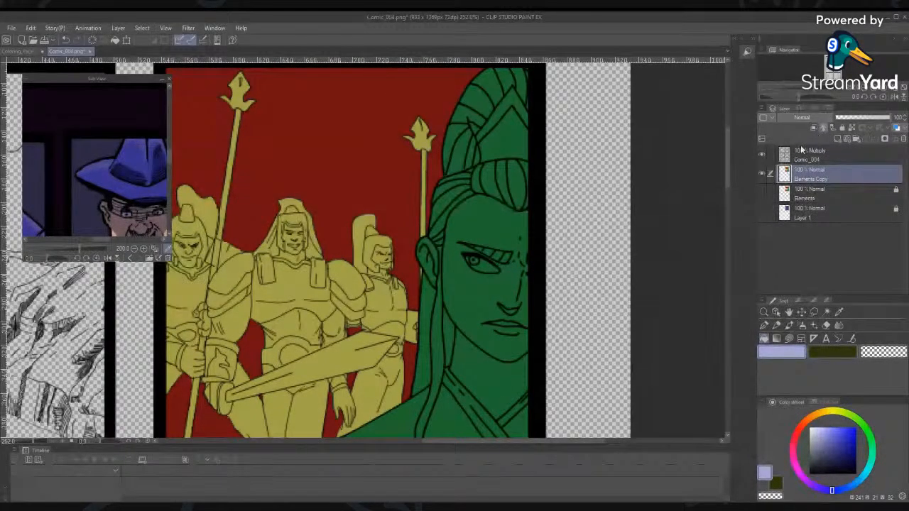
pyautogui.click(821, 158)
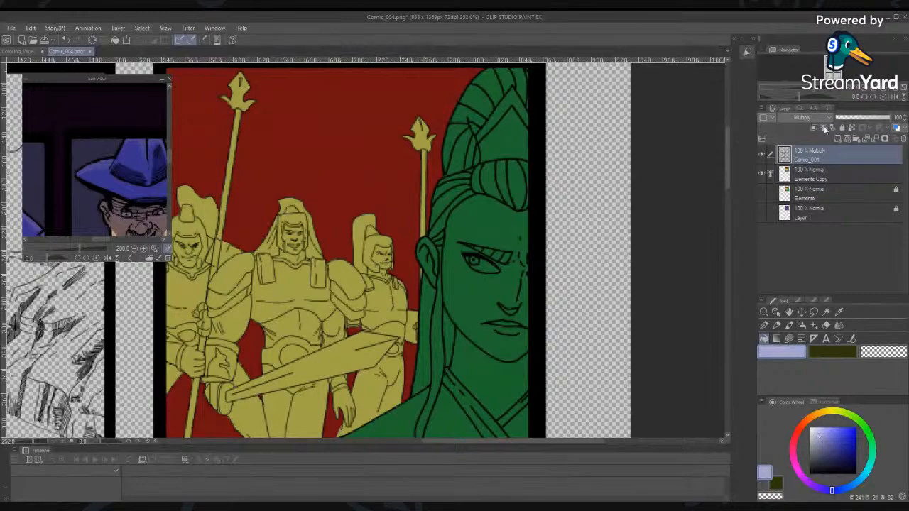
pyautogui.click(815, 170)
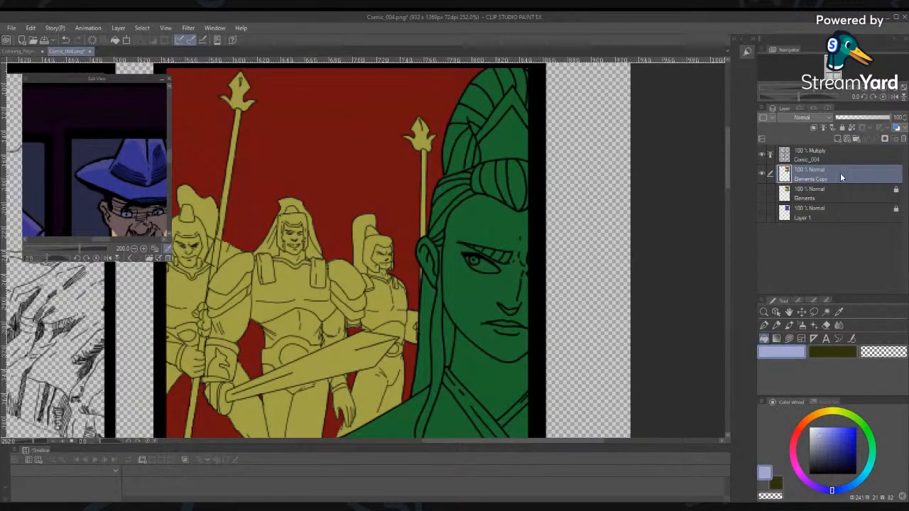
# Set the Fill tool to refer to multiple layers, using only the reference layer
pyautogui.click(826, 301)
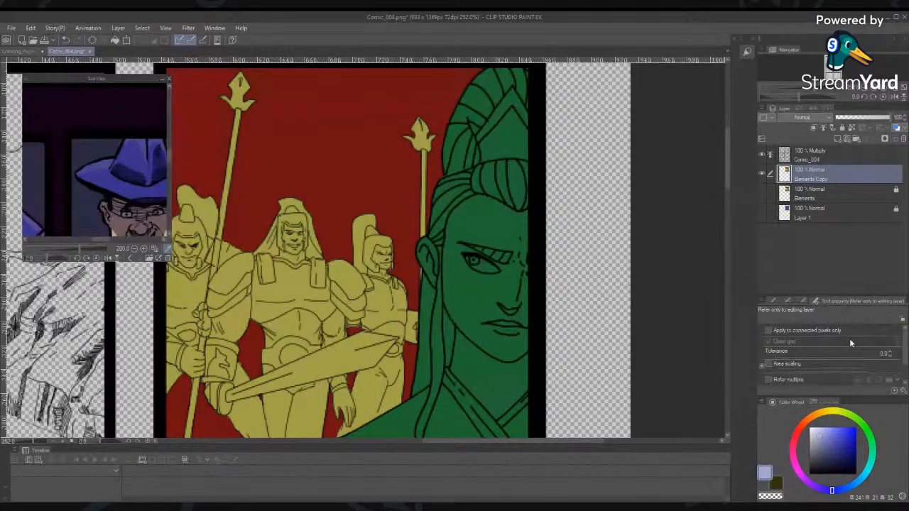
pyautogui.moveTo(905, 351); pyautogui.dragTo(904, 379)
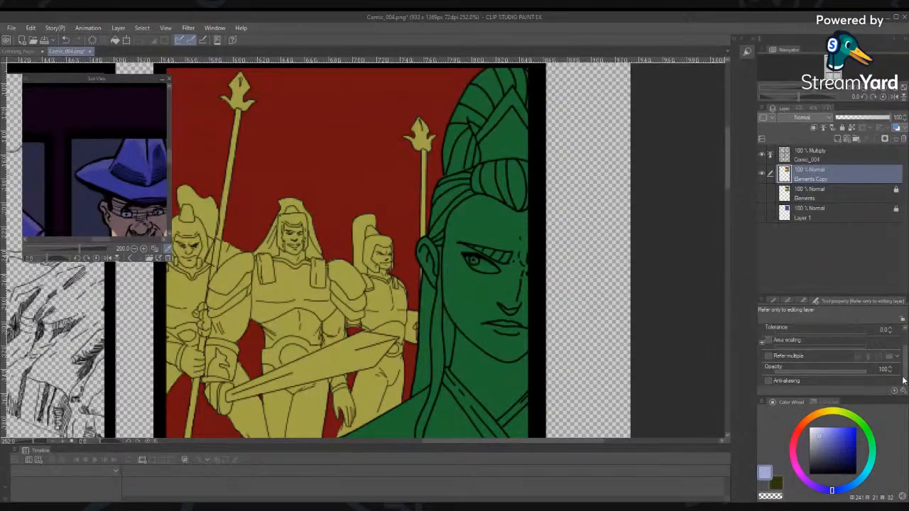
pyautogui.click(768, 355)
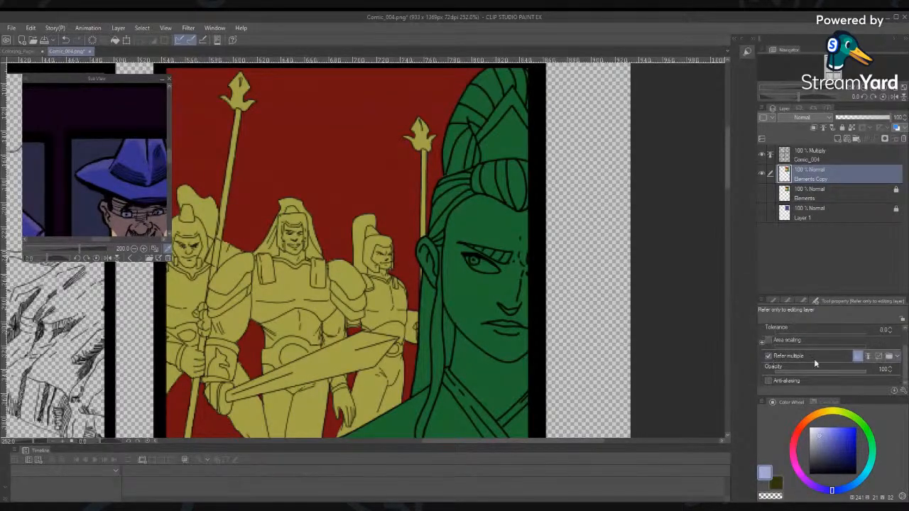
pyautogui.click(868, 357)
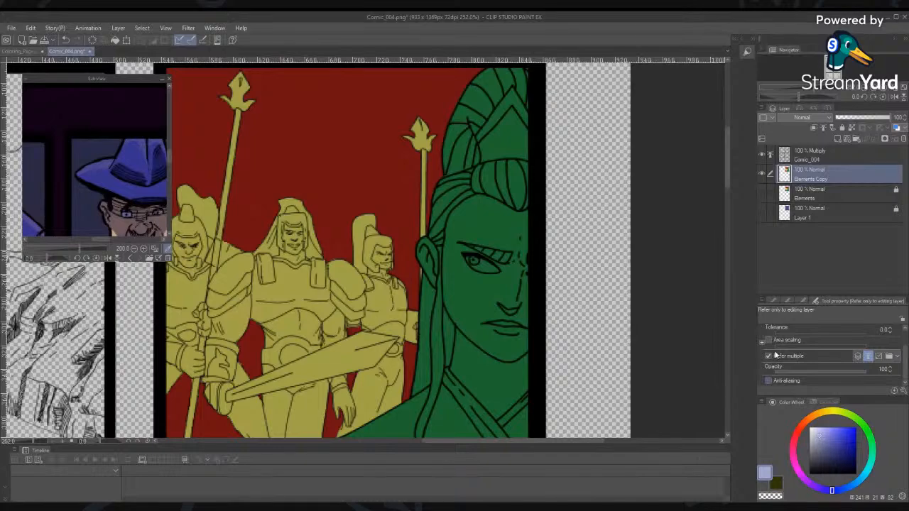
# Test the Fill tool's reference layer setting with lavender blue on the green character's face, and undo the fill
pyautogui.click(770, 302)
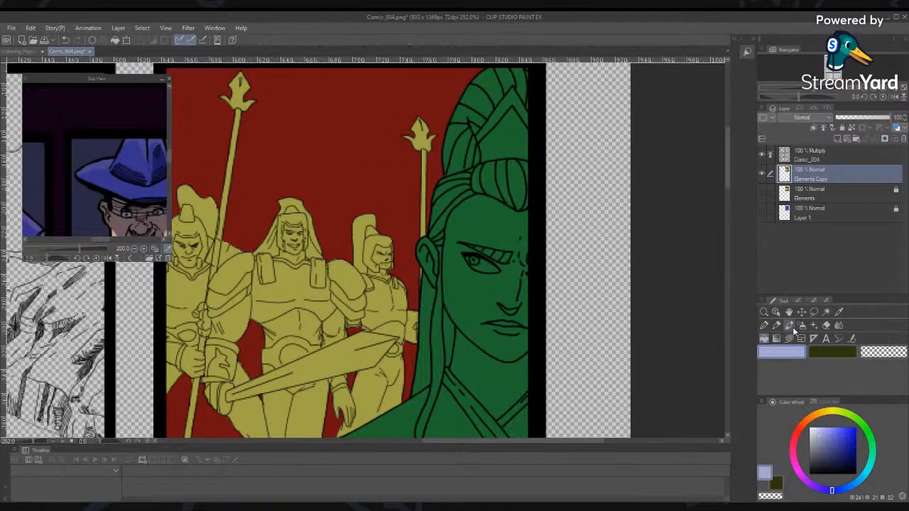
pyautogui.click(765, 339)
pyautogui.click(488, 266)
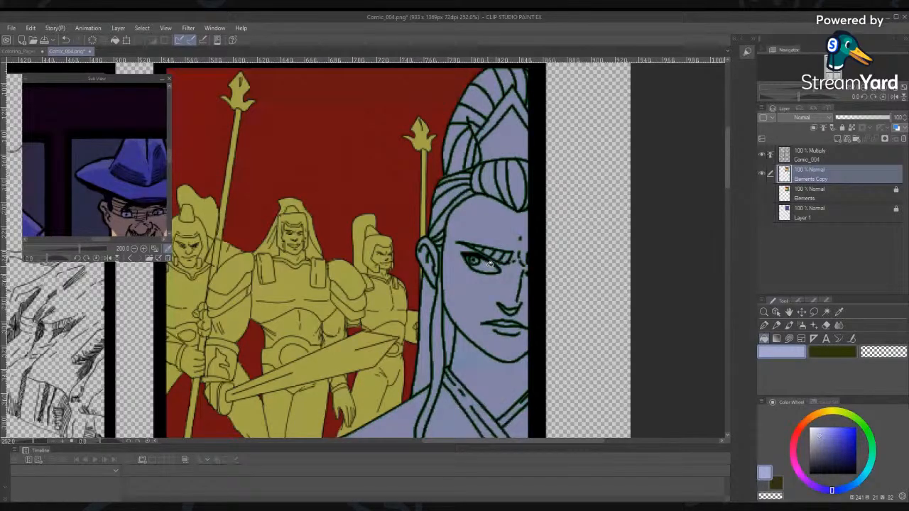
pyautogui.hotkey('ctrl', 'z')
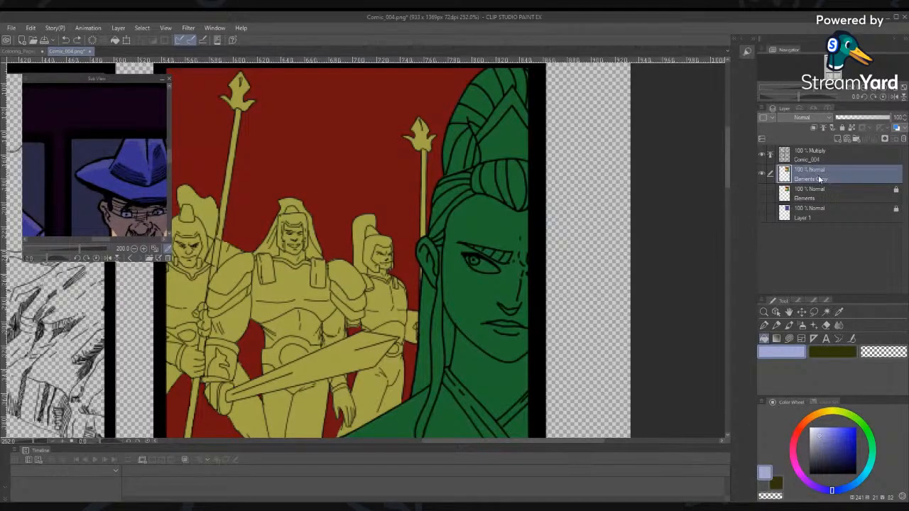
# Check the Elements Copy layer by hiding and showing it, and test the lavender blue fill on the face, undoing it
pyautogui.click(761, 173)
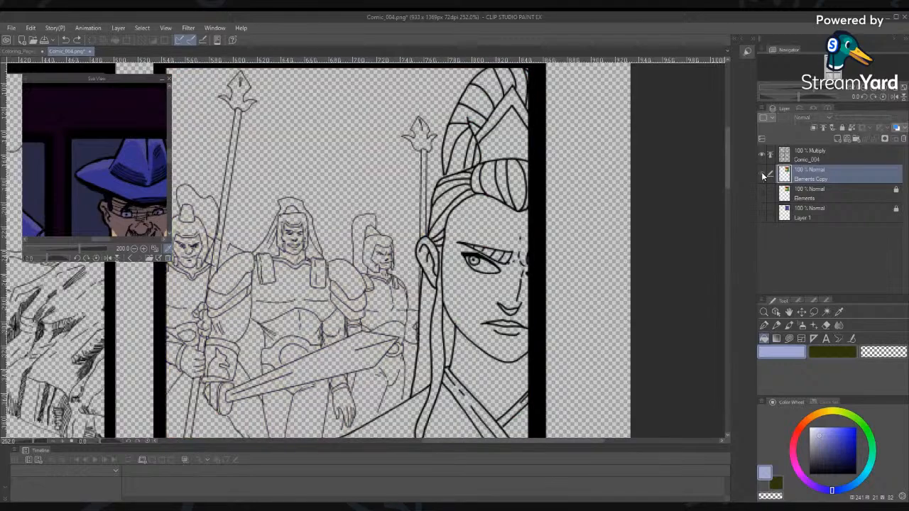
pyautogui.click(761, 173)
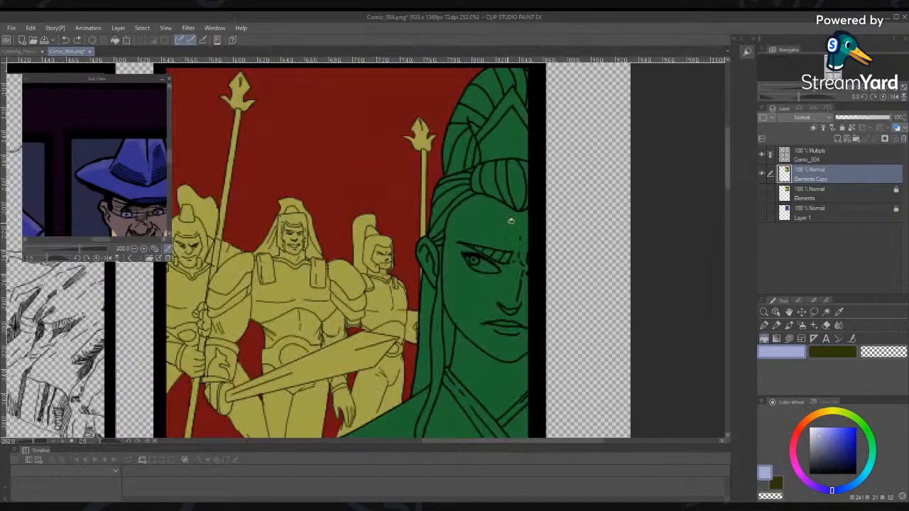
pyautogui.click(511, 229)
pyautogui.hotkey('ctrl', 'z')
pyautogui.click(802, 162)
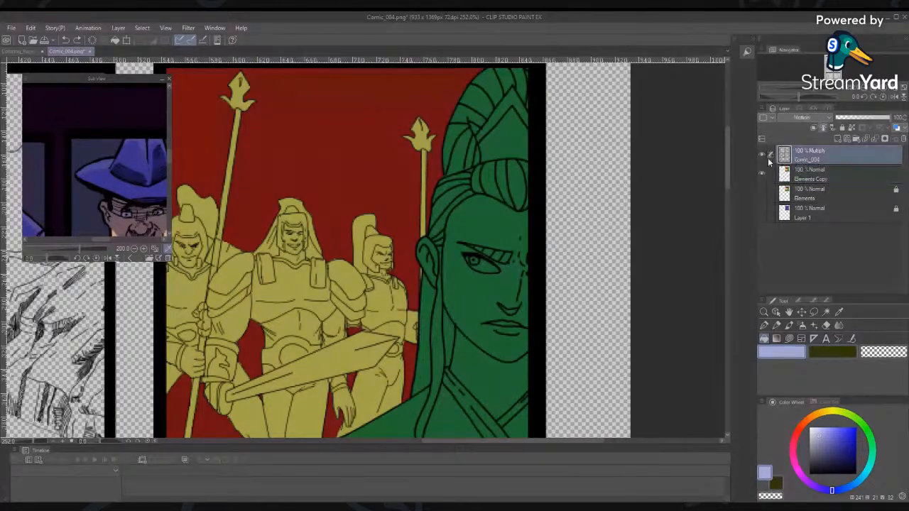
pyautogui.click(822, 179)
# Test the lavender blue fill on a new layer with Elements Copy hidden, undo it, and restore the previous layer setup
pyautogui.click(838, 140)
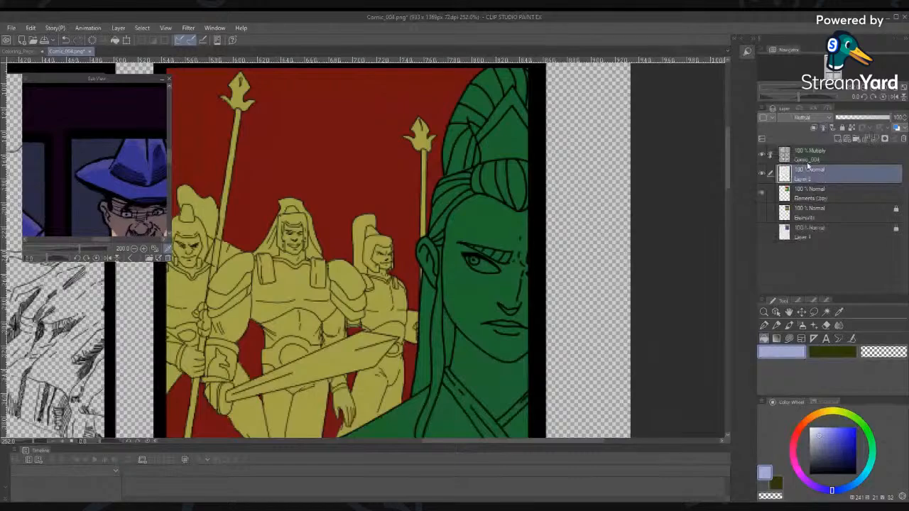
pyautogui.click(762, 192)
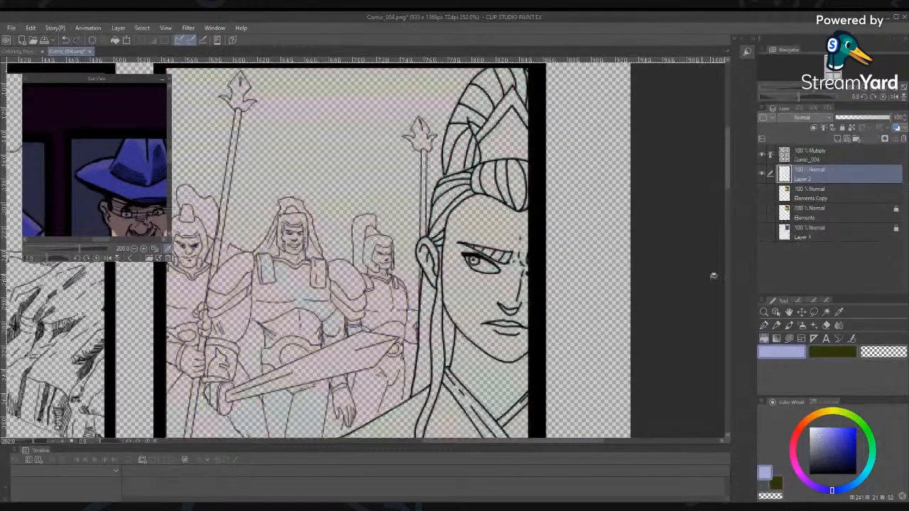
pyautogui.click(490, 267)
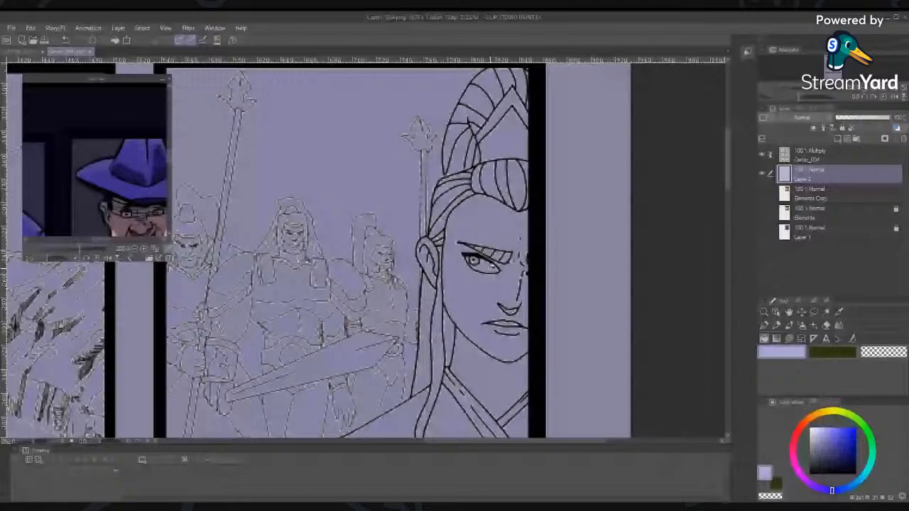
pyautogui.hotkey('ctrl', 'z')
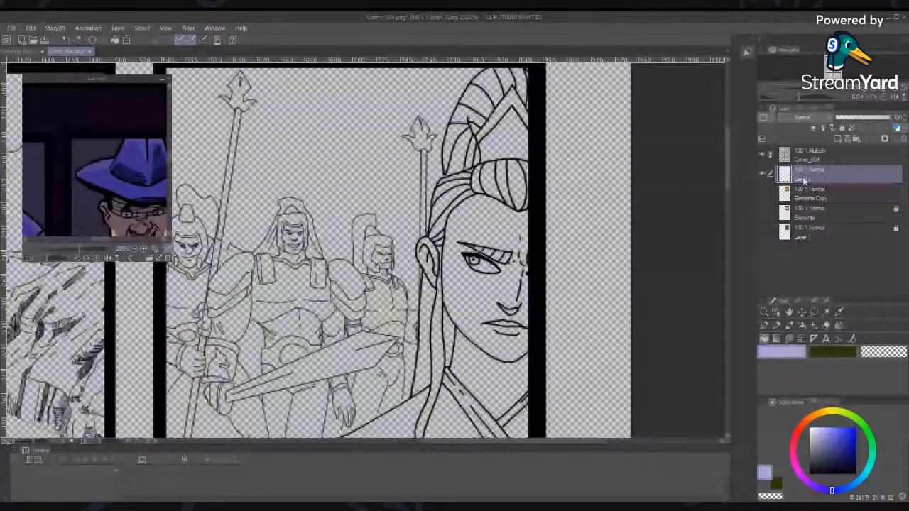
pyautogui.hotkey('ctrl', 'e')
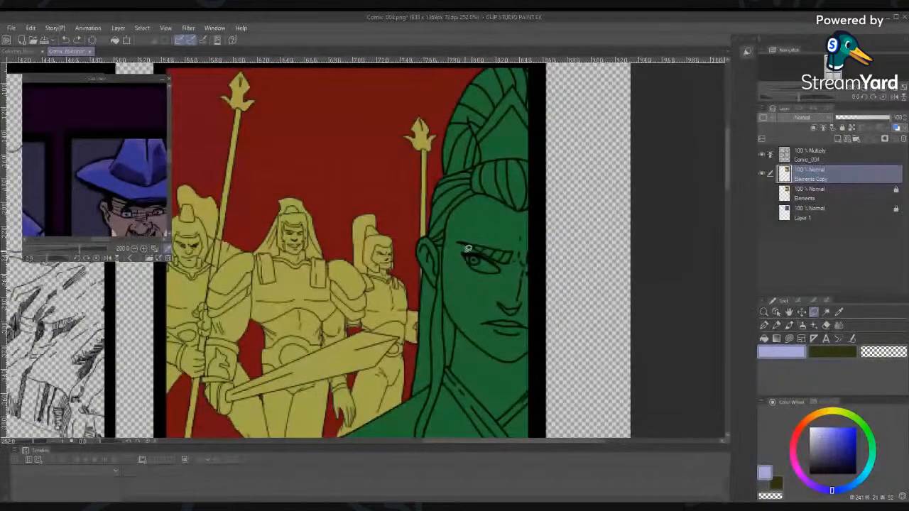
# Lasso the large character's eye on Elements Copy, fill it with lavender blue, and deselect
pyautogui.moveTo(463, 253)
pyautogui.mouseDown()
pyautogui.moveTo(503, 266)
pyautogui.moveTo(472, 264)
pyautogui.moveTo(463, 253)
pyautogui.mouseUp()
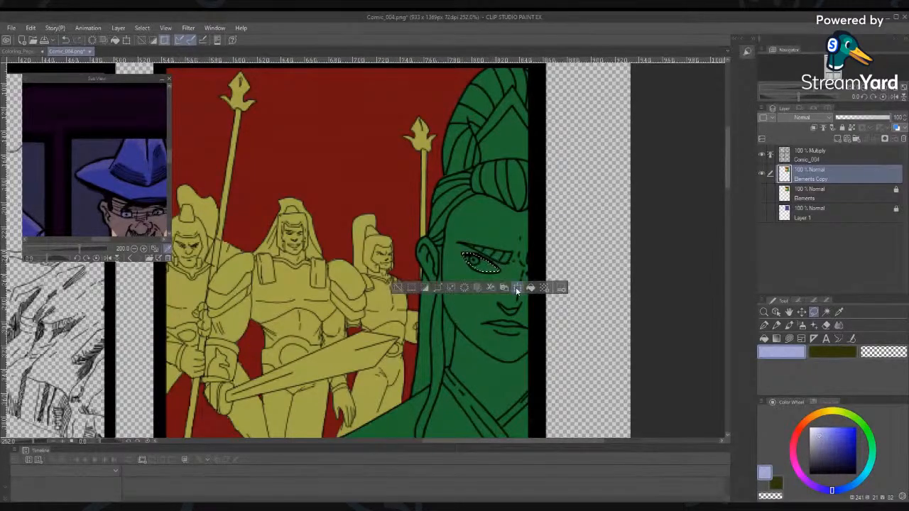
pyautogui.click(531, 288)
pyautogui.click(396, 286)
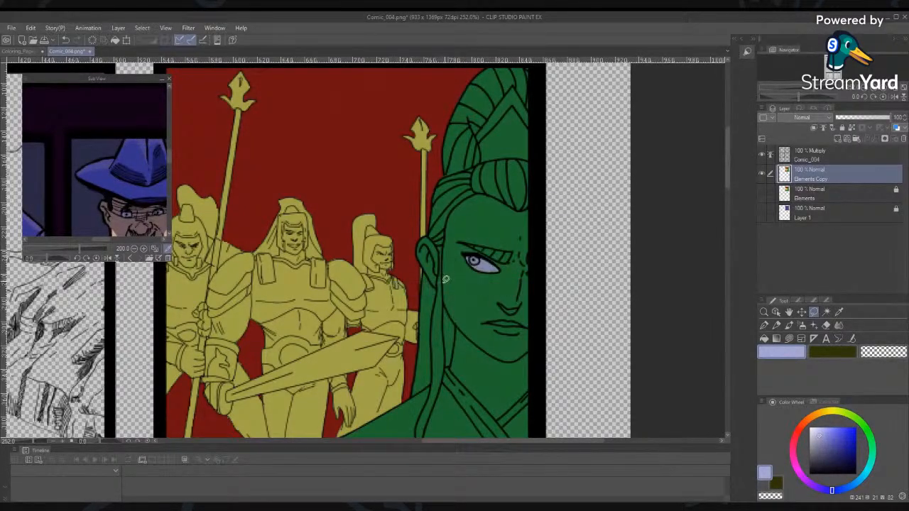
# Choose a reddish-brown skin colour and fill a lassoed area of the large character's forehead with it
pyautogui.moveTo(790, 447); pyautogui.dragTo(801, 426)
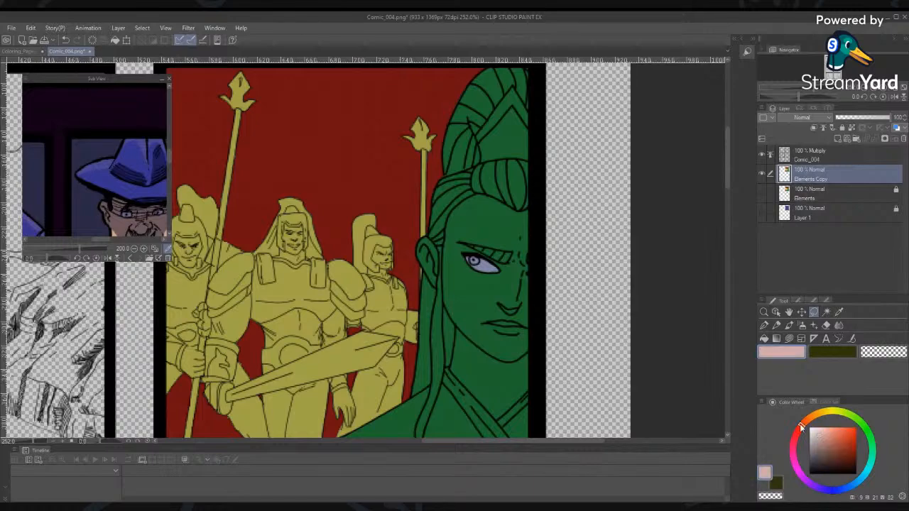
pyautogui.click(830, 446)
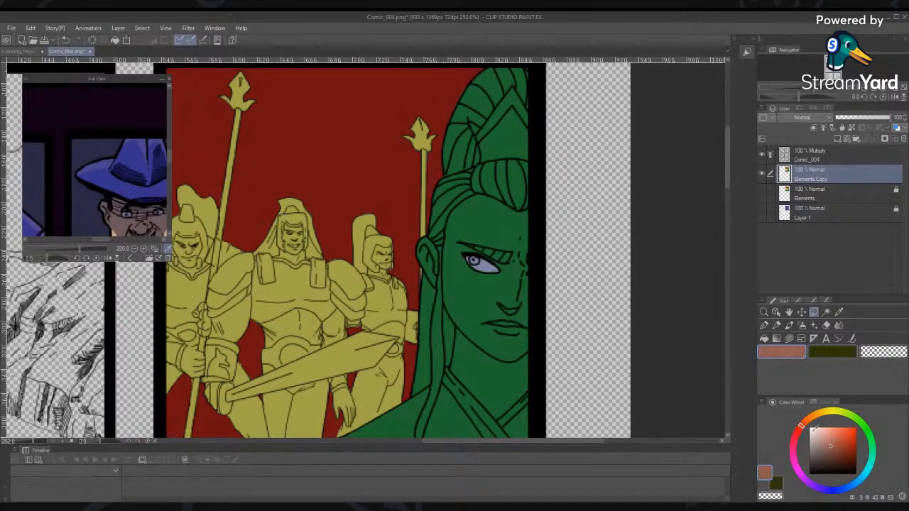
pyautogui.moveTo(518, 206)
pyautogui.mouseDown()
pyautogui.moveTo(483, 191)
pyautogui.moveTo(470, 196)
pyautogui.moveTo(449, 245)
pyautogui.moveTo(513, 271)
pyautogui.moveTo(527, 238)
pyautogui.moveTo(524, 207)
pyautogui.mouseUp()
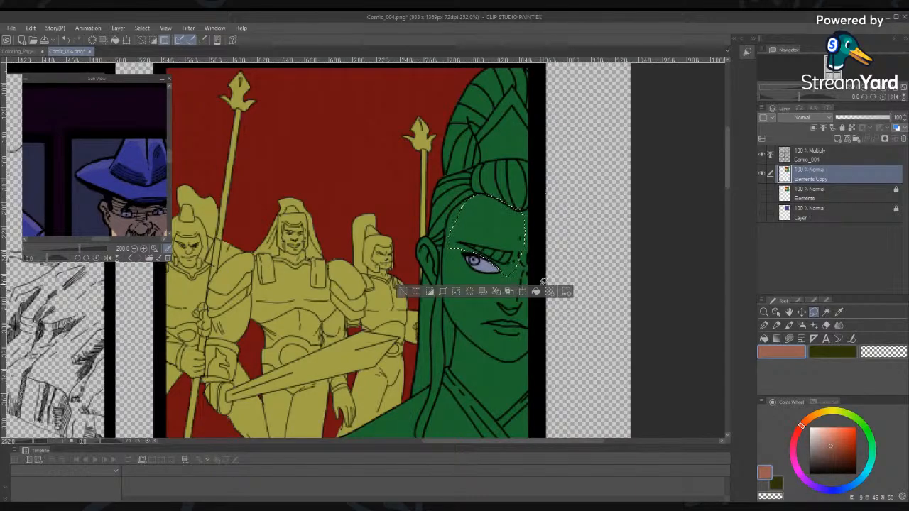
pyautogui.click(535, 291)
pyautogui.click(404, 291)
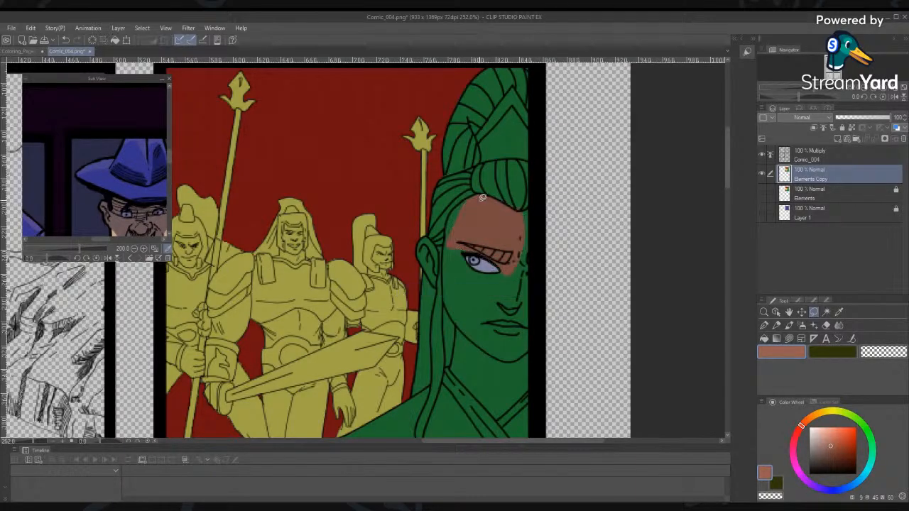
# Lasso and fill the character's whole face and neck with the reddish brown, touch up the forehead along the hairline, and deselect
pyautogui.moveTo(475, 196)
pyautogui.mouseDown()
pyautogui.moveTo(449, 219)
pyautogui.moveTo(445, 296)
pyautogui.moveTo(459, 321)
pyautogui.moveTo(454, 371)
pyautogui.moveTo(496, 416)
pyautogui.moveTo(534, 385)
pyautogui.moveTo(543, 213)
pyautogui.moveTo(538, 204)
pyautogui.moveTo(506, 199)
pyautogui.mouseUp()
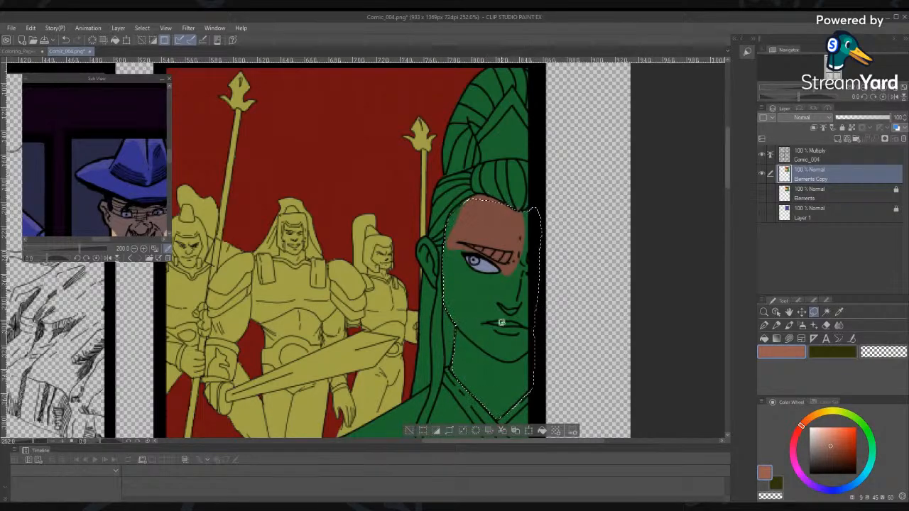
pyautogui.click(541, 430)
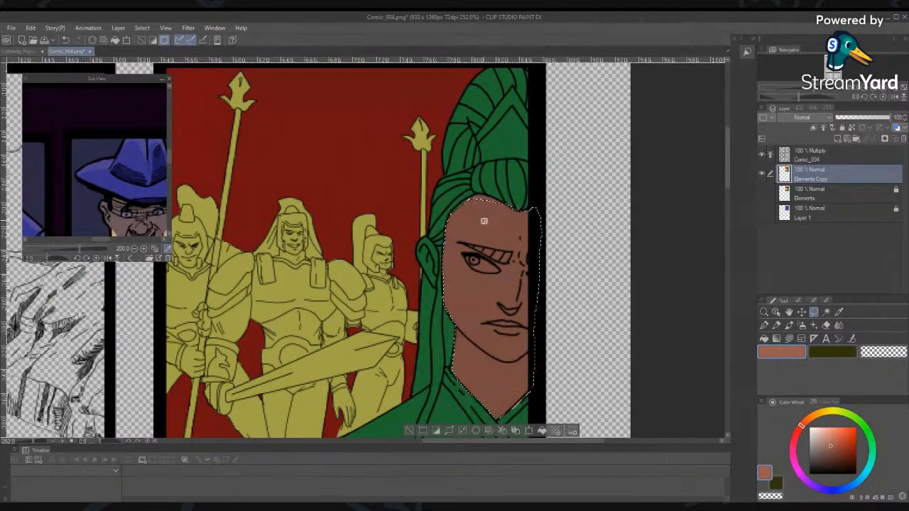
pyautogui.click(482, 173)
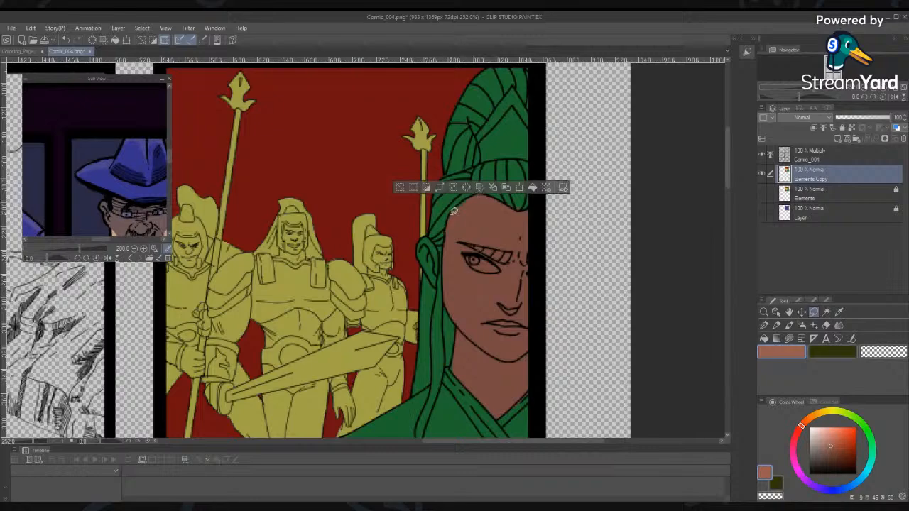
pyautogui.moveTo(447, 219)
pyautogui.mouseDown()
pyautogui.moveTo(461, 200)
pyautogui.moveTo(487, 214)
pyautogui.moveTo(453, 220)
pyautogui.mouseUp()
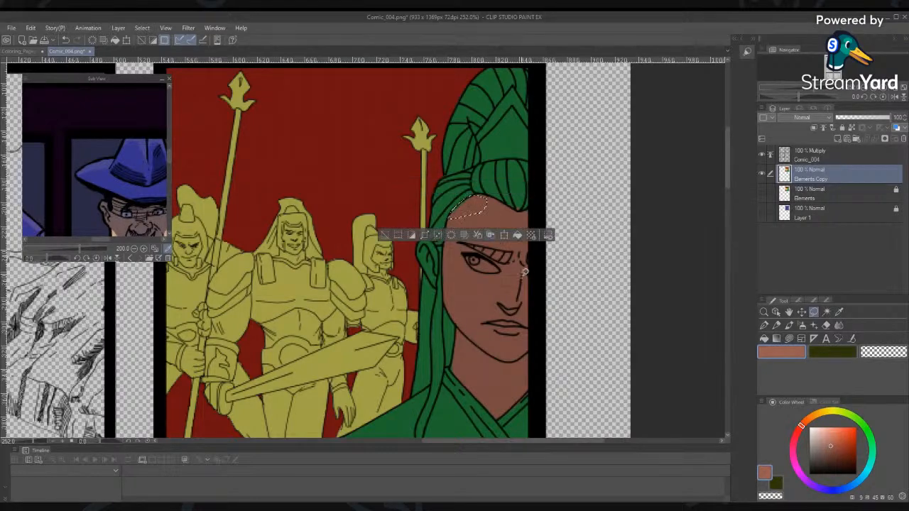
pyautogui.click(536, 190)
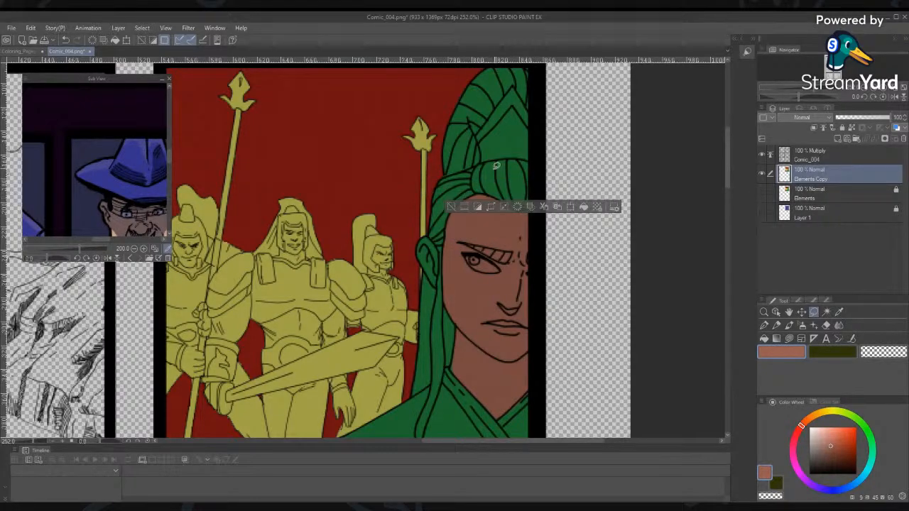
pyautogui.click(449, 207)
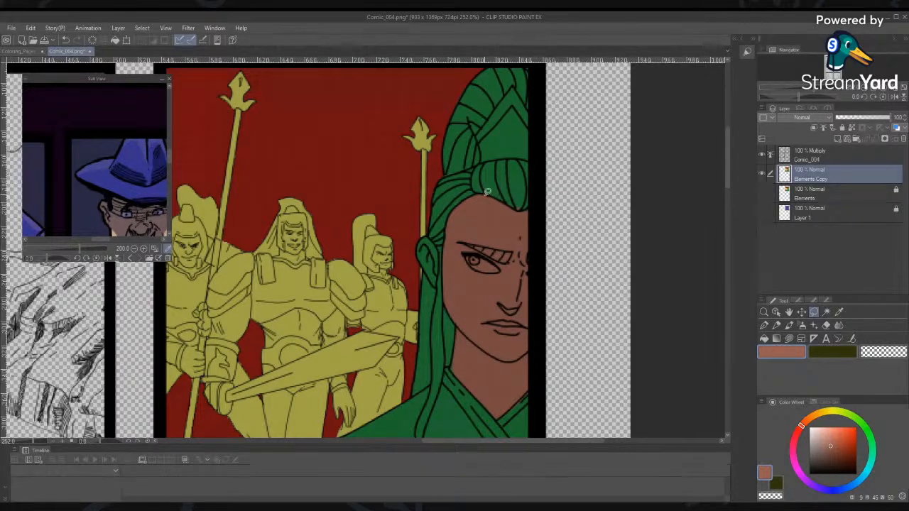
# Lasso the character's hair, try filling it with dark purple (hue 264, saturation 77, value 31), and undo the fill
pyautogui.moveTo(487, 192)
pyautogui.mouseDown()
pyautogui.moveTo(518, 209)
pyautogui.moveTo(543, 174)
pyautogui.moveTo(533, 72)
pyautogui.moveTo(488, 82)
pyautogui.moveTo(450, 155)
pyautogui.moveTo(434, 241)
pyautogui.moveTo(443, 251)
pyautogui.moveTo(451, 211)
pyautogui.moveTo(476, 191)
pyautogui.moveTo(511, 206)
pyautogui.mouseUp()
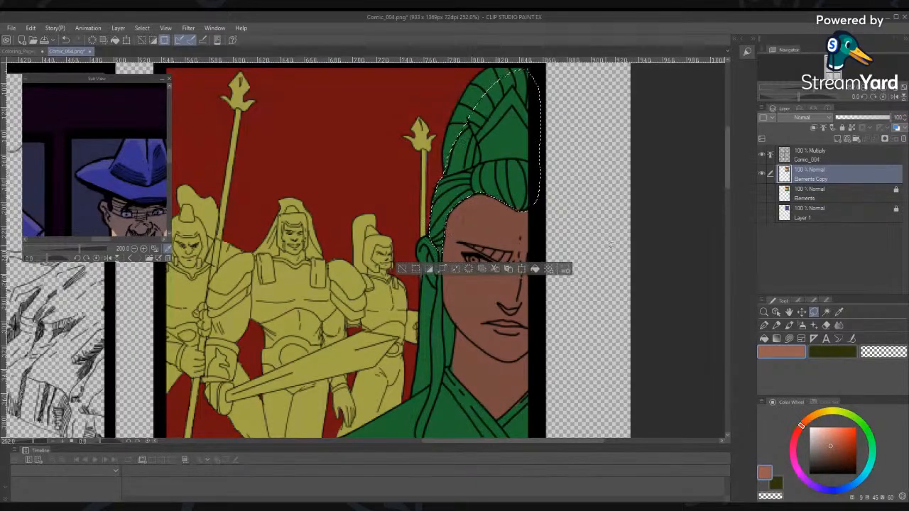
pyautogui.click(817, 487)
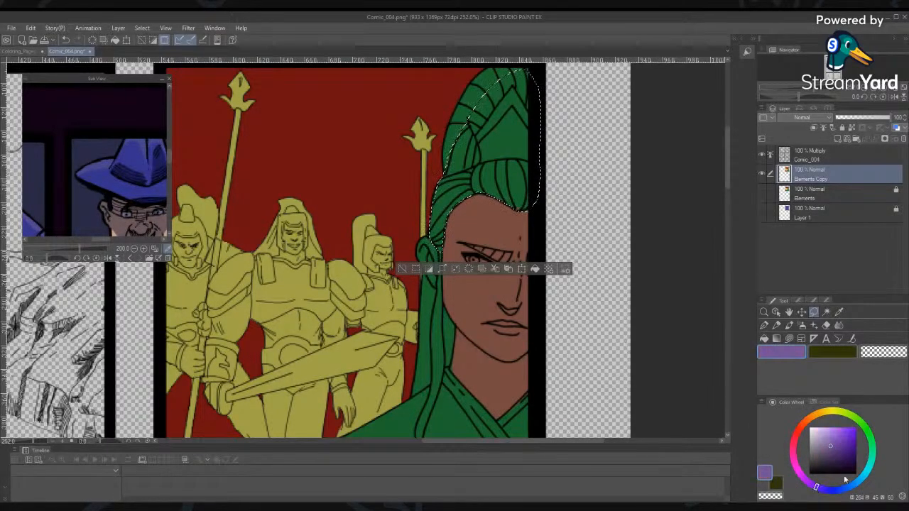
pyautogui.click(845, 460)
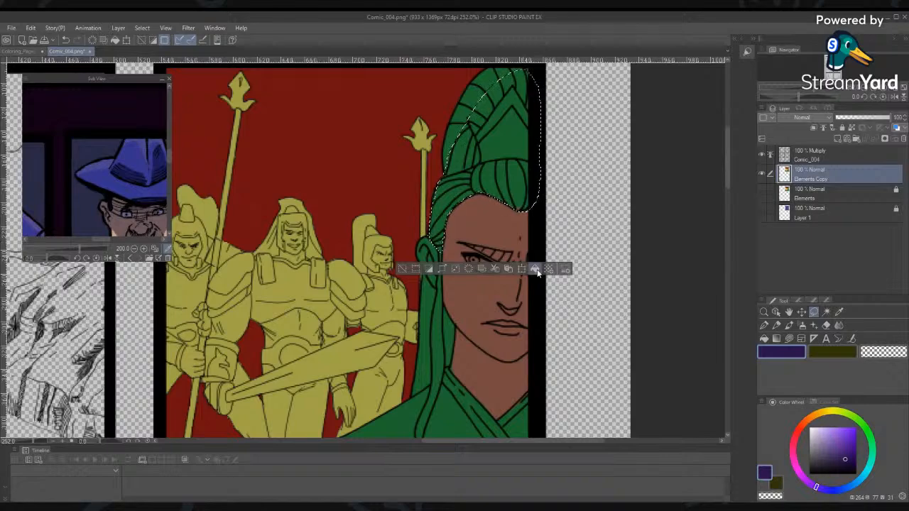
pyautogui.click(764, 337)
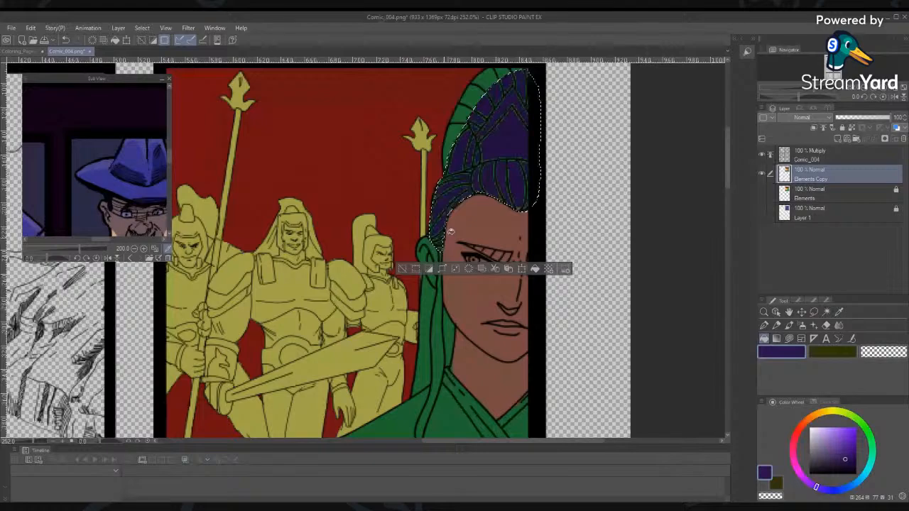
pyautogui.click(417, 267)
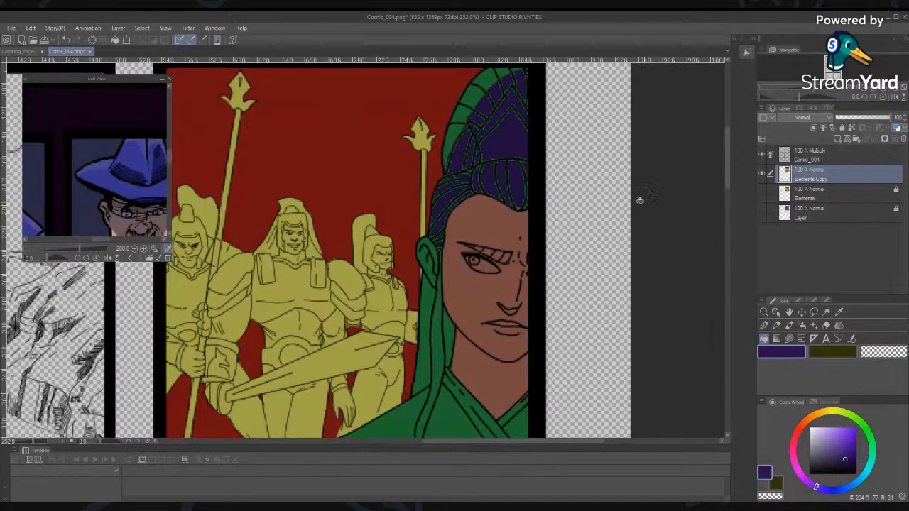
pyautogui.hotkey('ctrl', 'z')
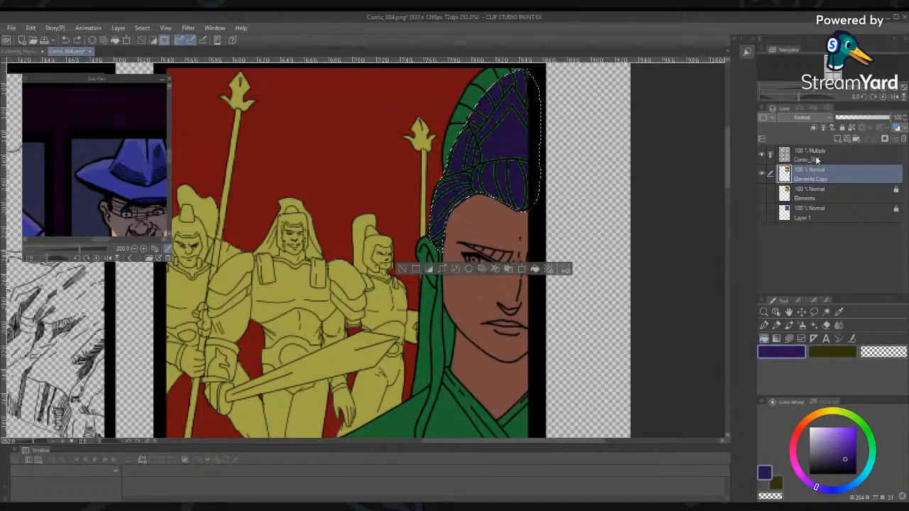
# Turn off the reference layer setting on the Comic_004 line art and reselect Elements Copy
pyautogui.click(836, 154)
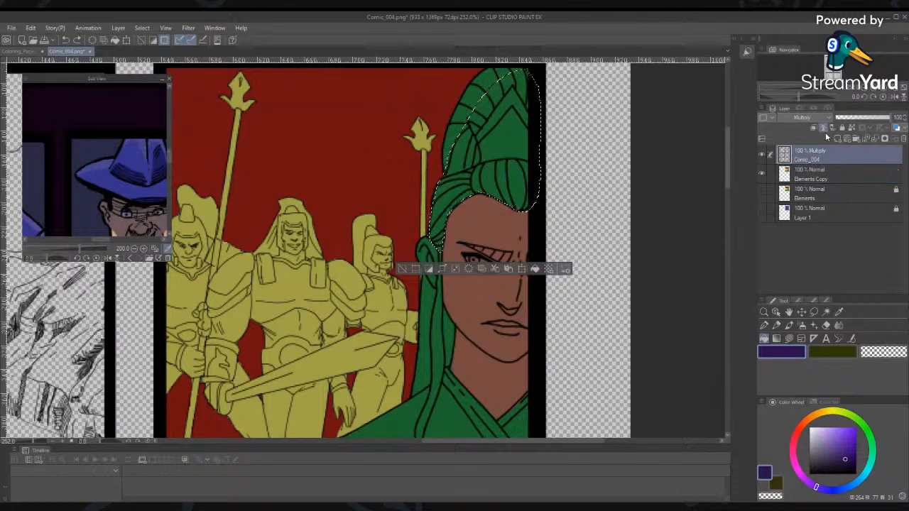
pyautogui.click(832, 177)
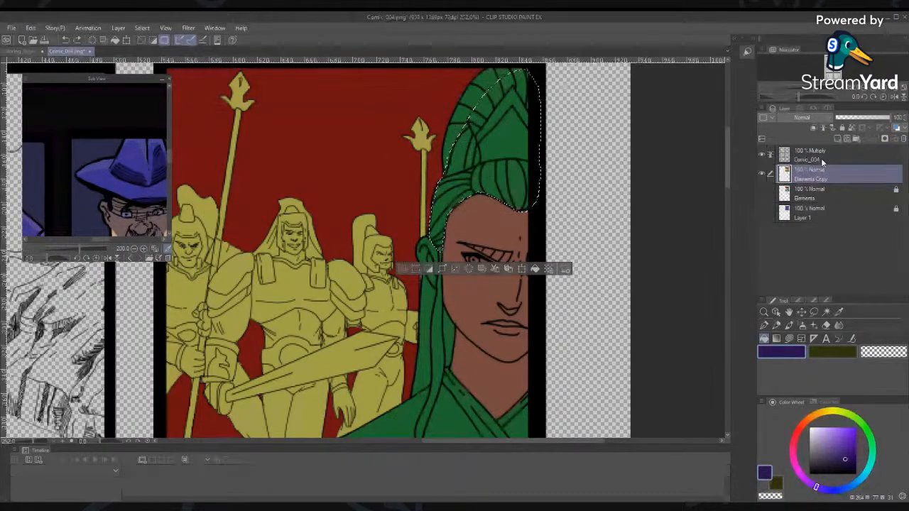
# Fill the selected hair area on Elements Copy with dark purple and deselect
pyautogui.click(514, 148)
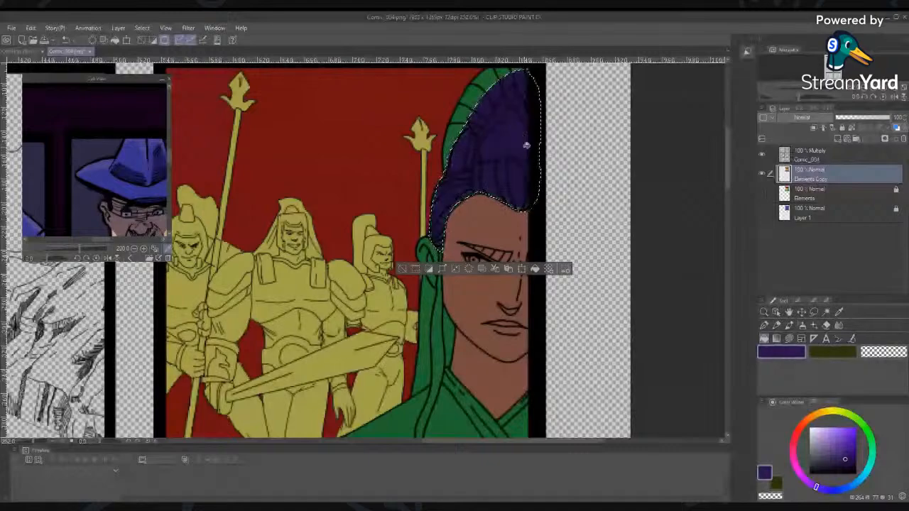
pyautogui.click(440, 196)
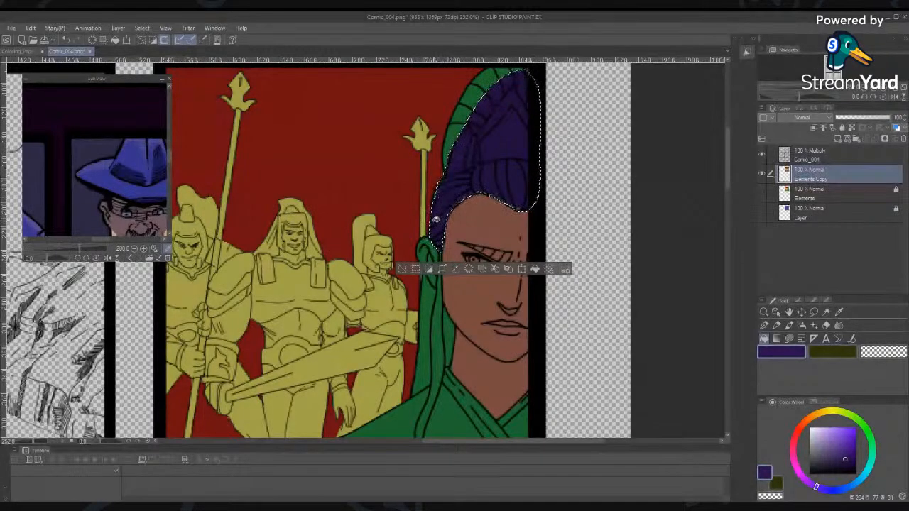
pyautogui.click(403, 268)
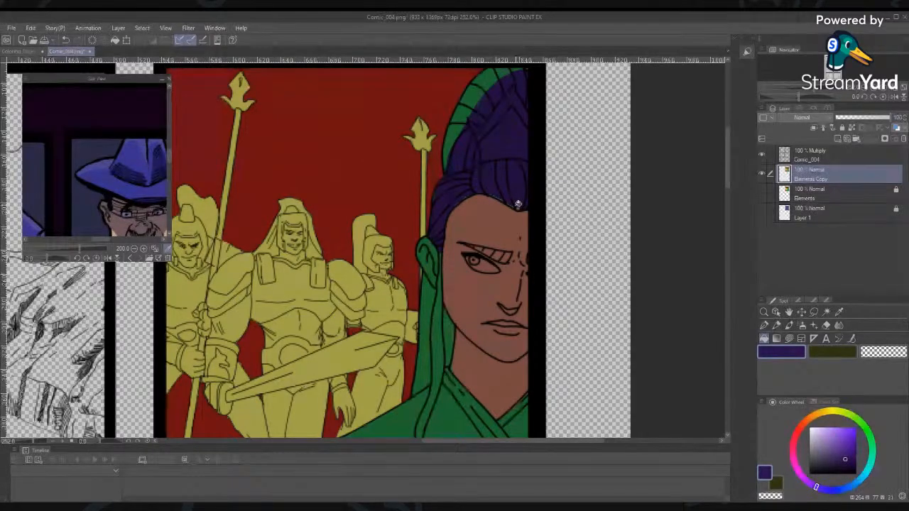
# Try a lasso selection over the forehead and hair, undo it along with the dark purple hair fill, and deselect
pyautogui.press('m')
pyautogui.moveTo(506, 181)
pyautogui.mouseDown()
pyautogui.moveTo(465, 263)
pyautogui.moveTo(531, 209)
pyautogui.moveTo(501, 167)
pyautogui.mouseUp()
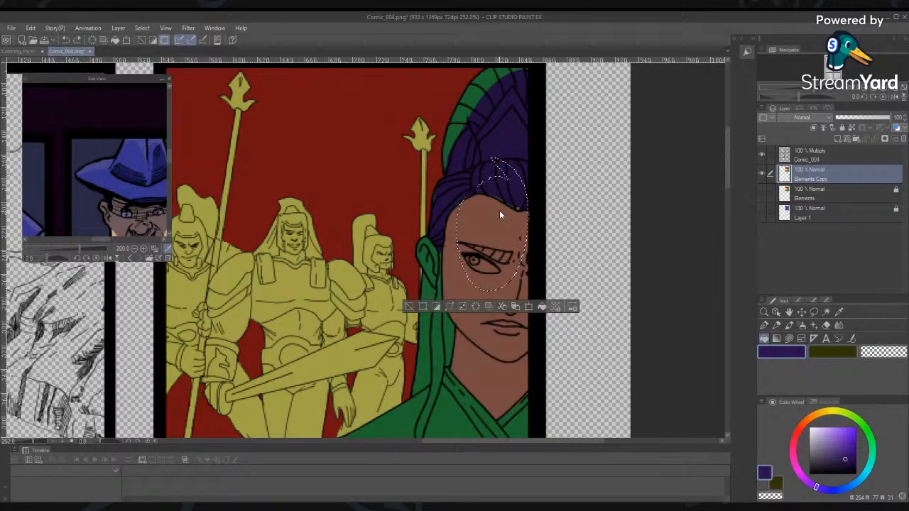
pyautogui.hotkey('ctrl', 'z')
pyautogui.hotkey('ctrl', 'z')
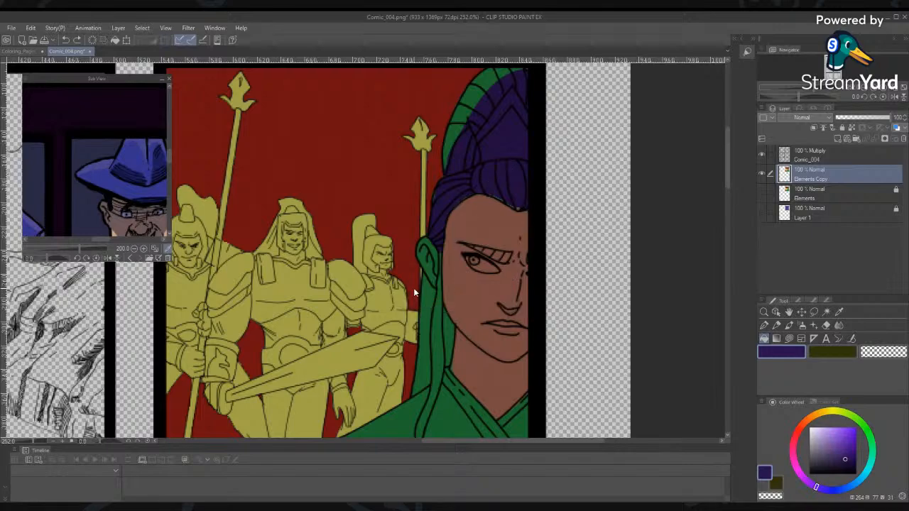
pyautogui.hotkey('ctrl', 'z')
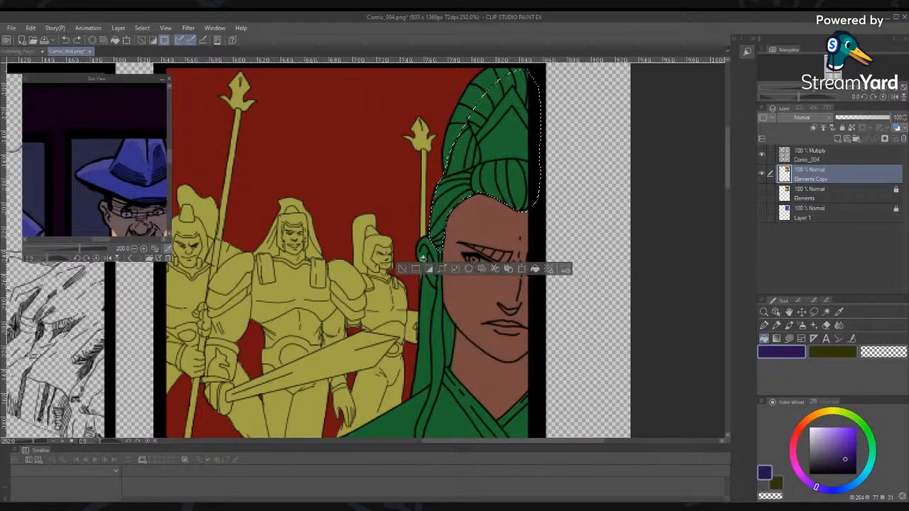
pyautogui.click(401, 269)
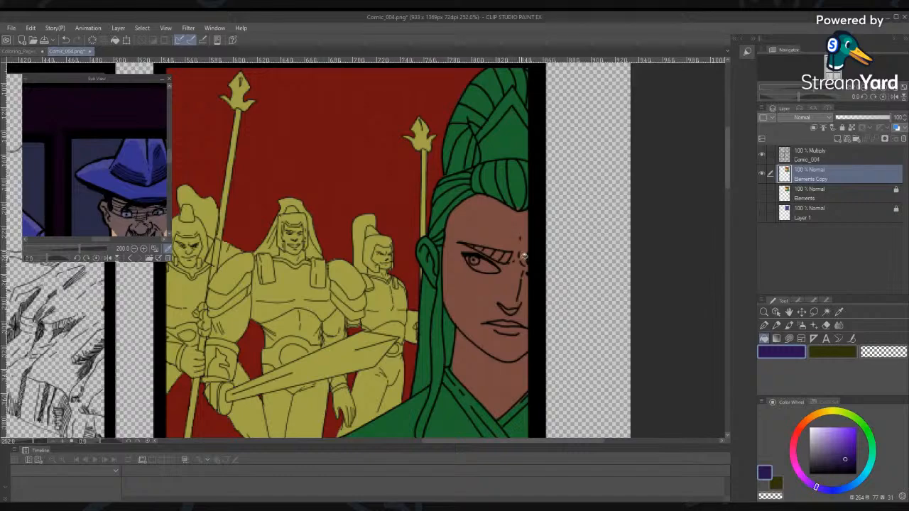
# Lasso the green ear, fill it with the skin colour sampled from the face, and deselect
pyautogui.click(814, 312)
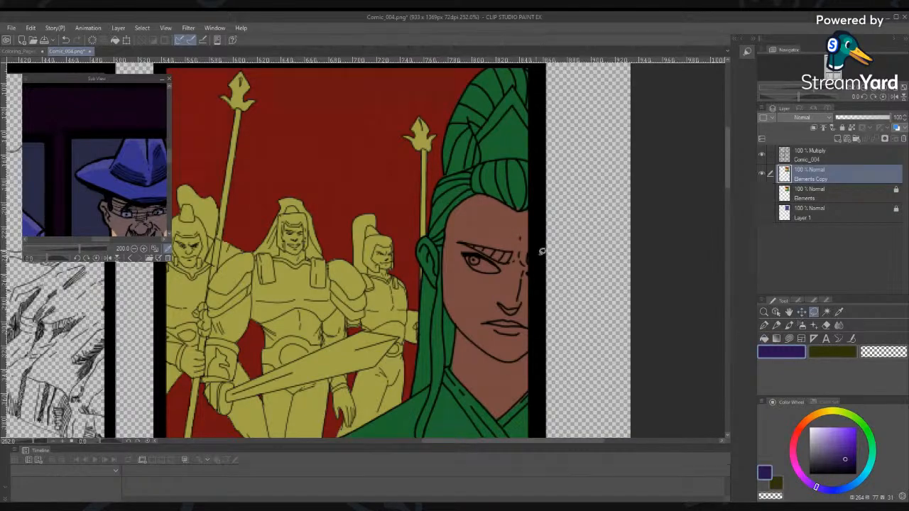
pyautogui.keyDown('alt'); pyautogui.click(497, 224); pyautogui.keyUp('alt')
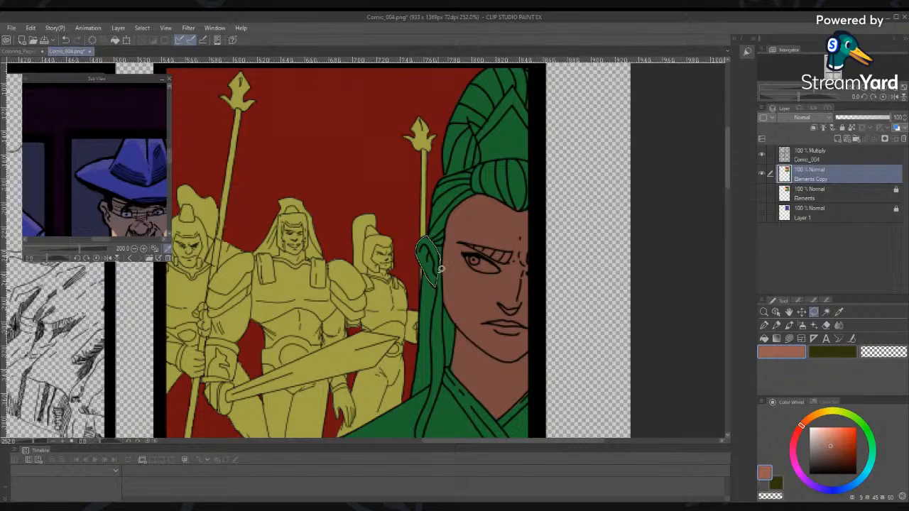
pyautogui.moveTo(440, 268); pyautogui.dragTo(441, 270)
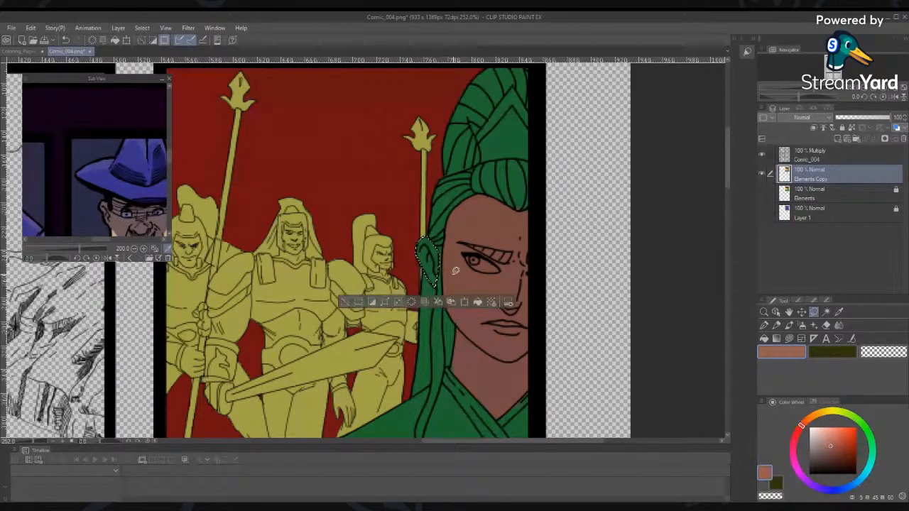
pyautogui.hotkey('alt', 'Delete')
pyautogui.hotkey('ctrl', 'd')
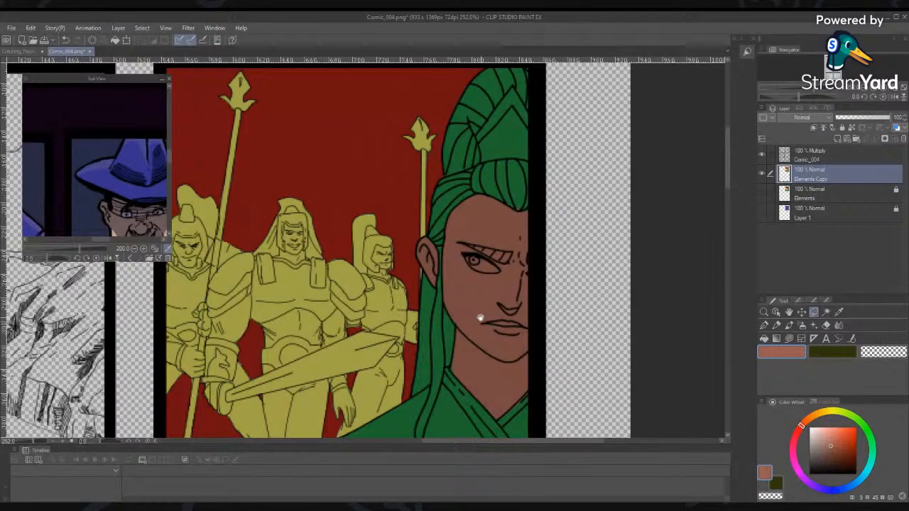
# Lasso the character's whole head and hair down to the collar, keeping the robe outside the selection
pyautogui.moveTo(480, 318); pyautogui.dragTo(455, 301)
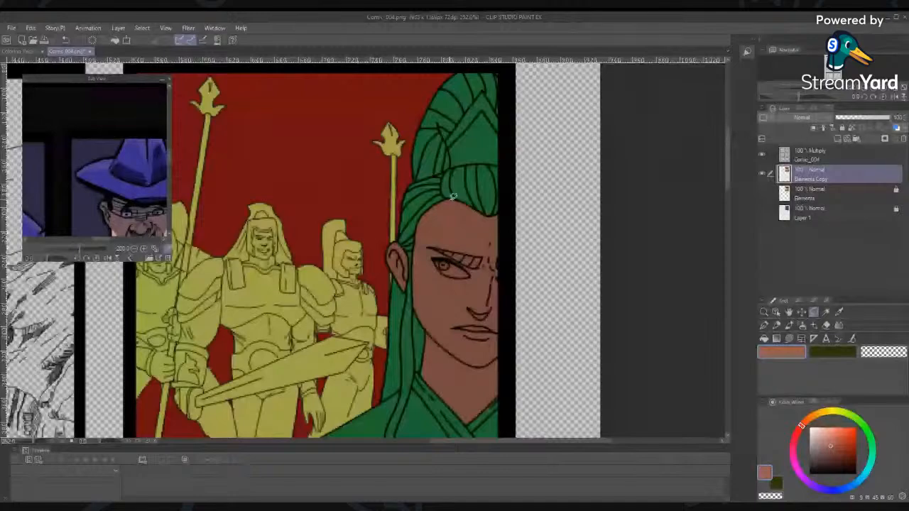
pyautogui.moveTo(453, 196); pyautogui.dragTo(468, 205)
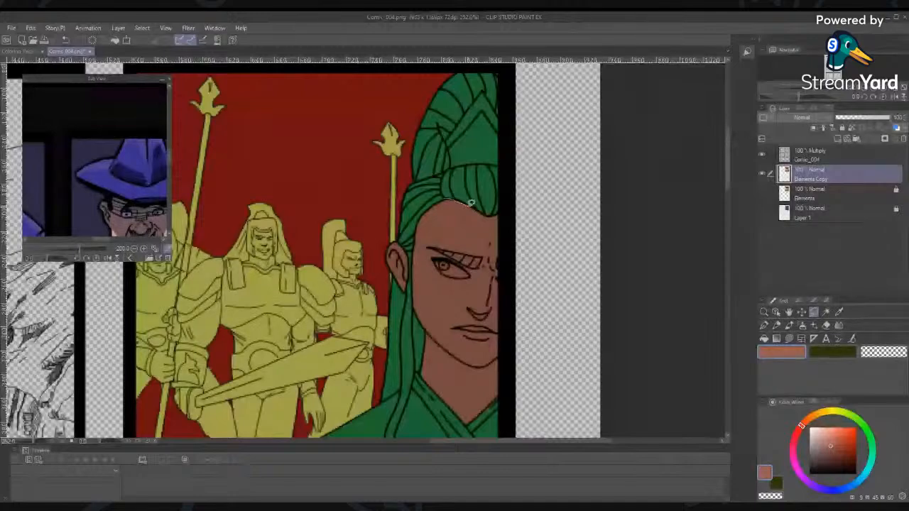
pyautogui.click(509, 234)
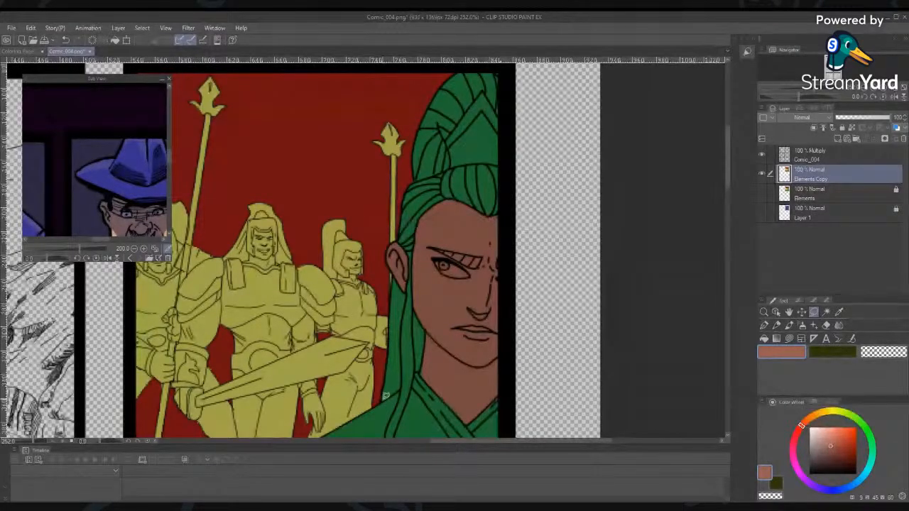
pyautogui.moveTo(380, 363)
pyautogui.mouseDown()
pyautogui.moveTo(379, 397)
pyautogui.moveTo(420, 367)
pyautogui.moveTo(468, 422)
pyautogui.moveTo(503, 388)
pyautogui.moveTo(514, 353)
pyautogui.moveTo(518, 132)
pyautogui.mouseUp()
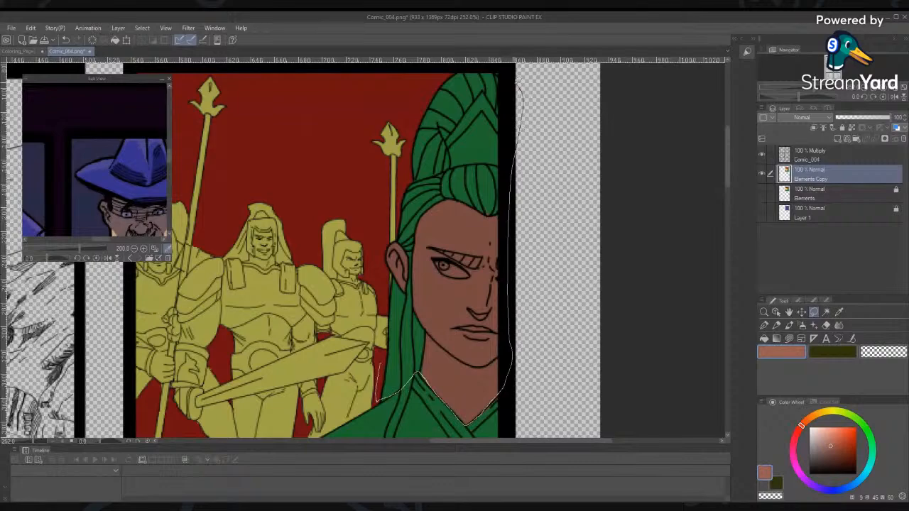
pyautogui.moveTo(517, 79)
pyautogui.mouseDown()
pyautogui.moveTo(501, 65)
pyautogui.moveTo(463, 65)
pyautogui.moveTo(430, 89)
pyautogui.moveTo(390, 250)
pyautogui.moveTo(383, 352)
pyautogui.moveTo(389, 319)
pyautogui.mouseUp()
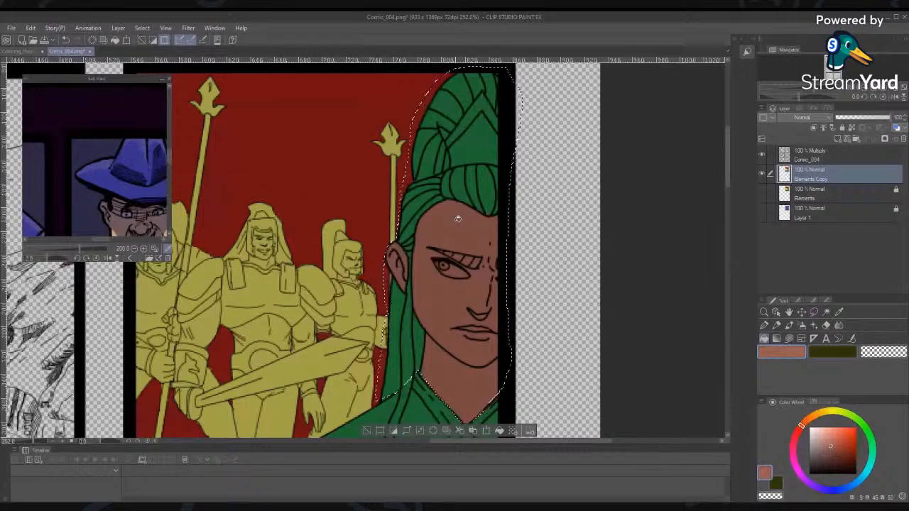
# Undo the mistaken skin-colour hair fill and fill the selected green hair with dark purple (hue 270, saturation 84, value 26)
pyautogui.click(465, 190)
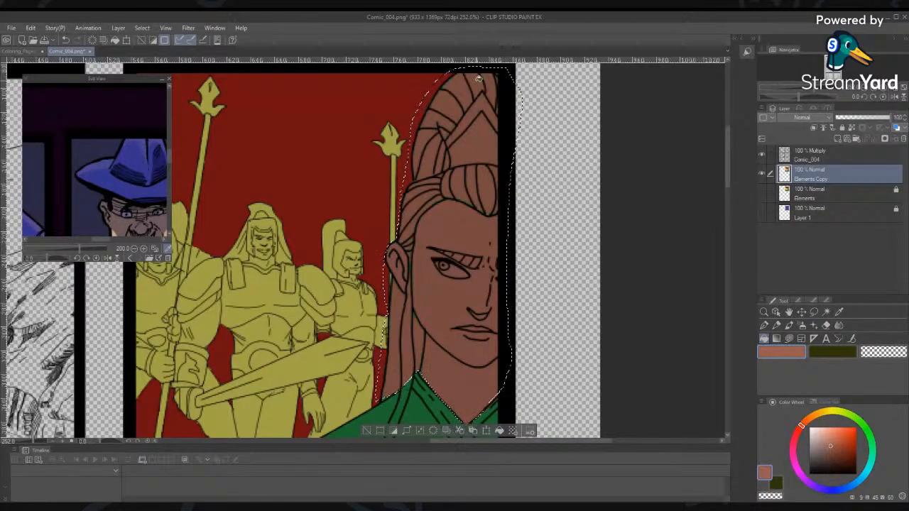
pyautogui.hotkey('ctrl', 'z')
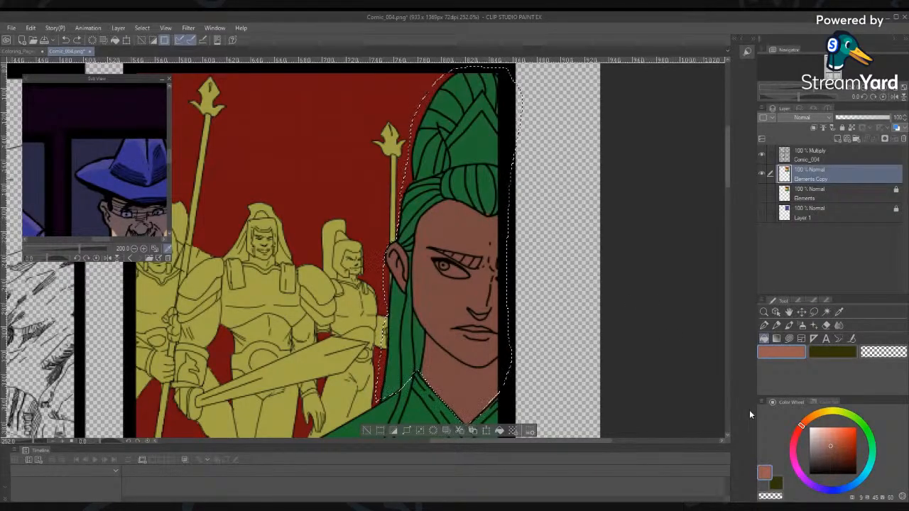
pyautogui.click(828, 491)
pyautogui.moveTo(829, 493); pyautogui.dragTo(813, 485)
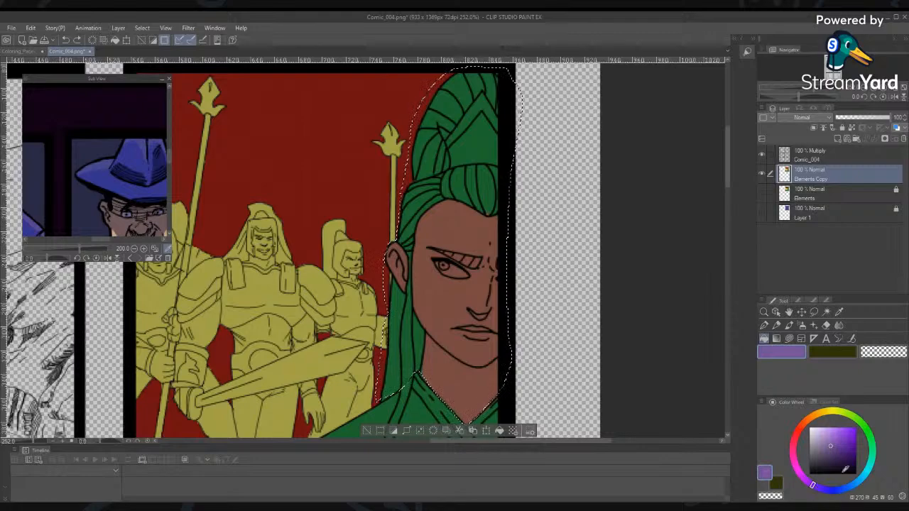
pyautogui.click(847, 461)
pyautogui.click(463, 84)
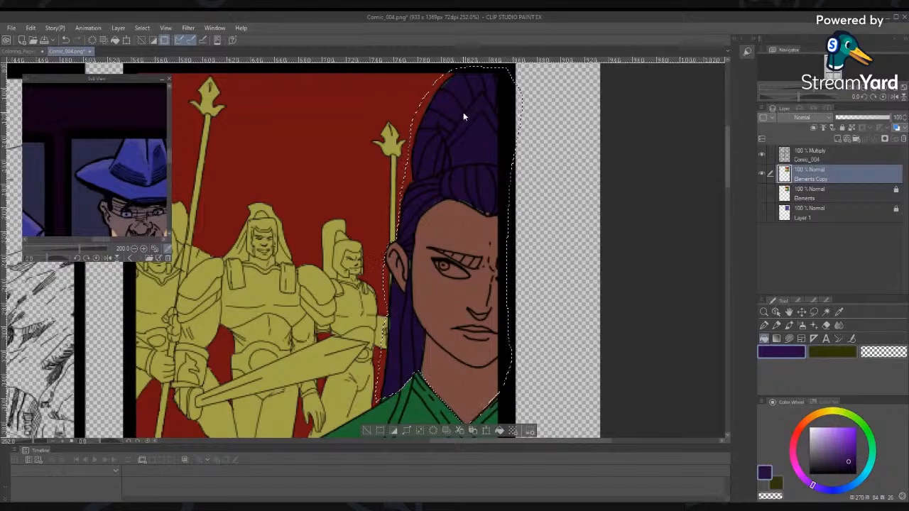
pyautogui.hotkey('ctrl', 'z')
pyautogui.click(480, 178)
# Set the drawing colour to pale lavender (hue 270, saturation 13, value 81) and deselect the hair area
pyautogui.click(821, 438)
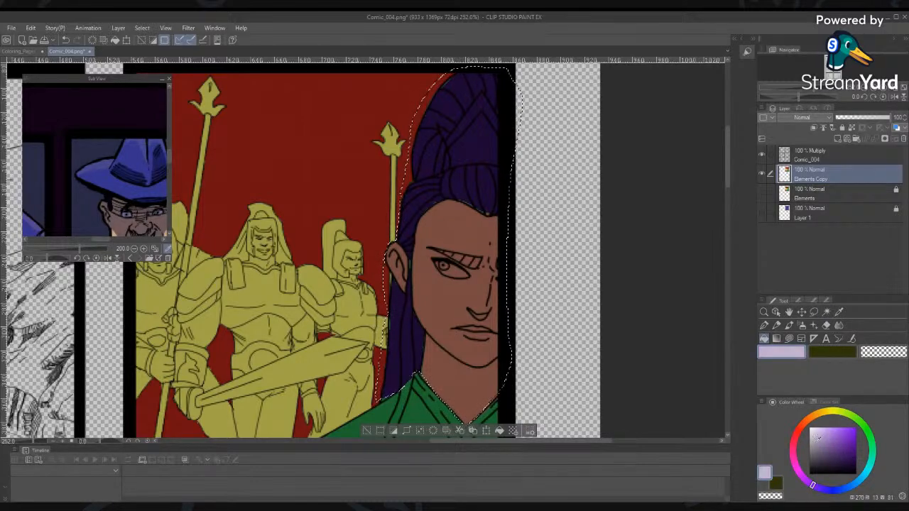
pyautogui.click(813, 311)
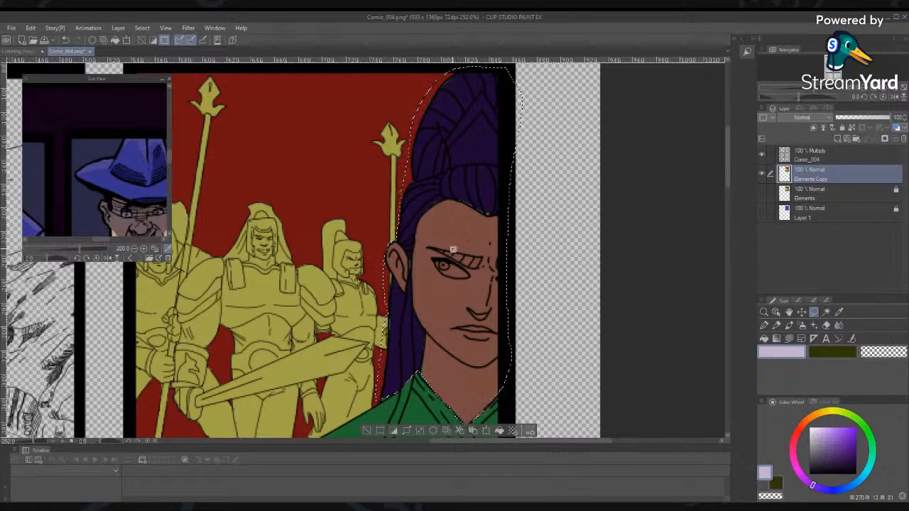
pyautogui.click(367, 431)
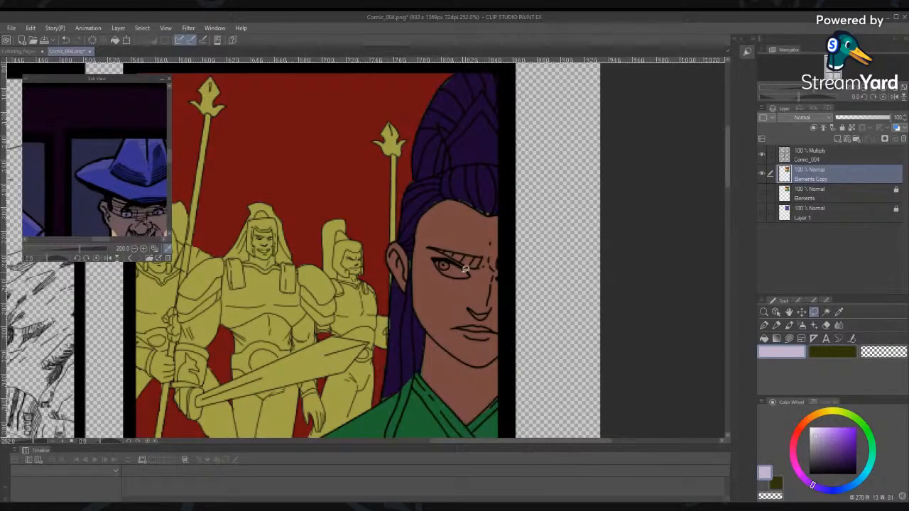
# Try filling a loose lasso selection around the eye with pale lavender, undo the fill, and deselect
pyautogui.moveTo(470, 272)
pyautogui.mouseDown()
pyautogui.moveTo(448, 250)
pyautogui.moveTo(429, 253)
pyautogui.moveTo(470, 273)
pyautogui.mouseUp()
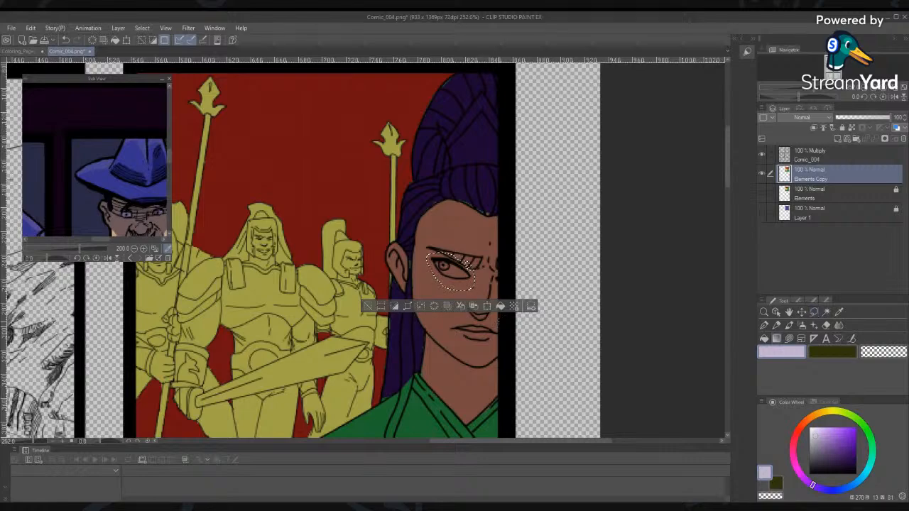
pyautogui.click(468, 277)
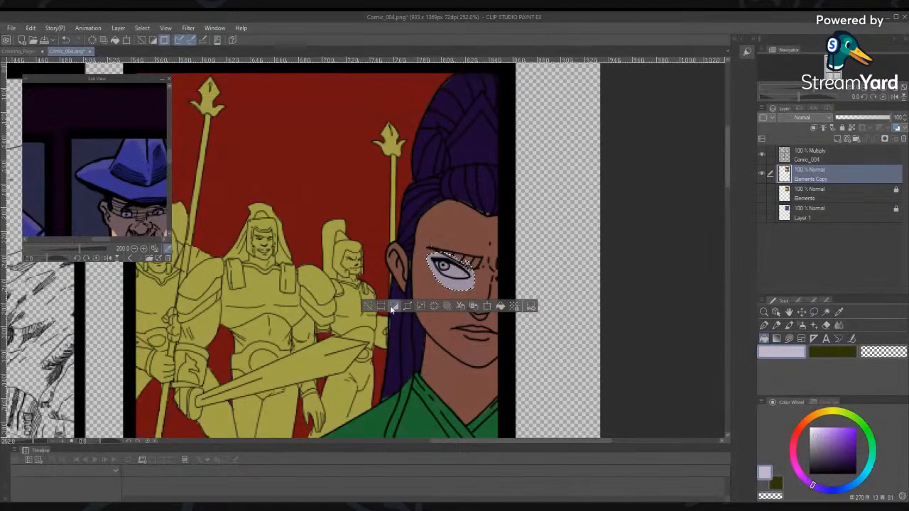
pyautogui.click(368, 306)
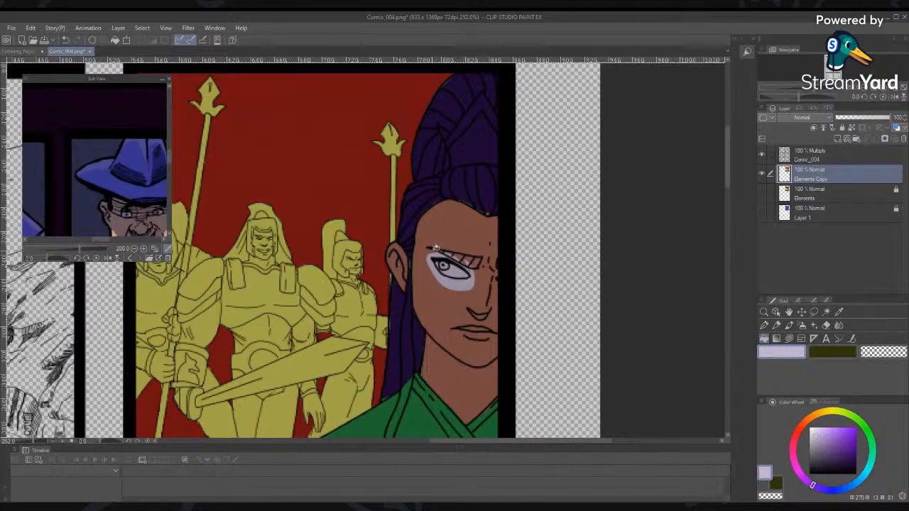
pyautogui.hotkey('ctrl', 'z')
pyautogui.hotkey('ctrl', 'z')
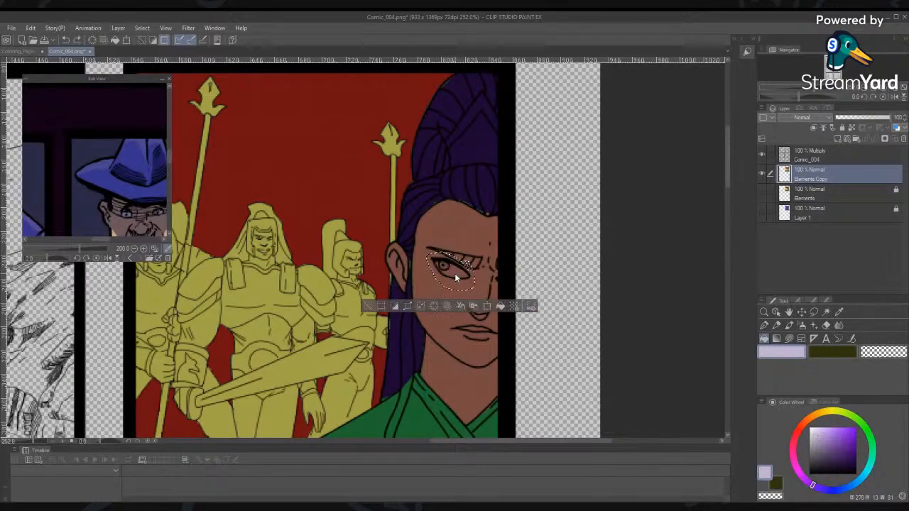
pyautogui.click(368, 306)
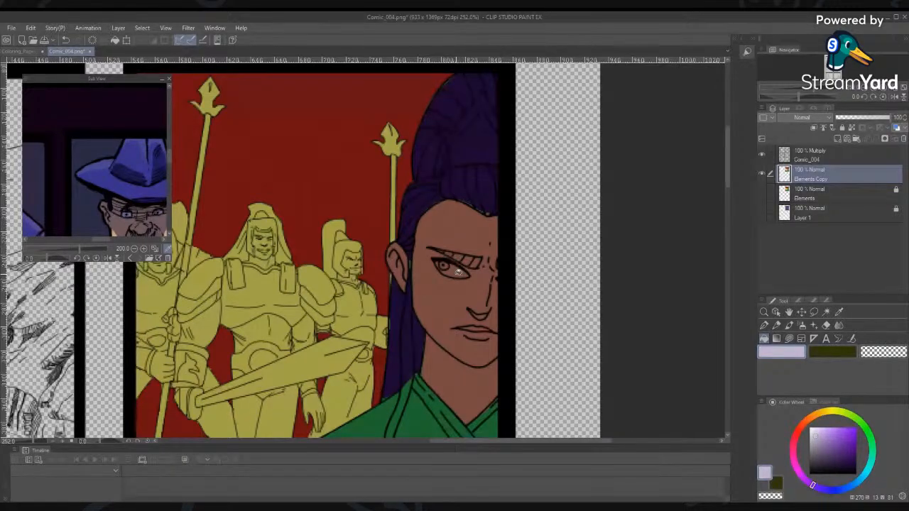
# Lasso the eye closely along its outline, fill it with pale lavender, and deselect
pyautogui.press('m')
pyautogui.press('/')
pyautogui.click(441, 257)
pyautogui.press('m')
pyautogui.moveTo(472, 281)
pyautogui.mouseDown()
pyautogui.moveTo(555, 323)
pyautogui.moveTo(541, 331)
pyautogui.moveTo(482, 323)
pyautogui.moveTo(439, 298)
pyautogui.moveTo(427, 275)
pyautogui.mouseUp()
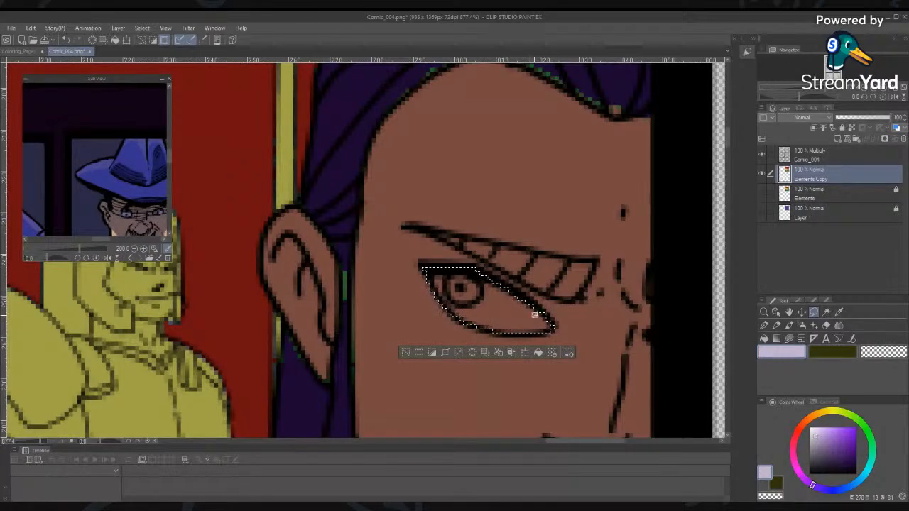
pyautogui.click(485, 352)
pyautogui.click(404, 352)
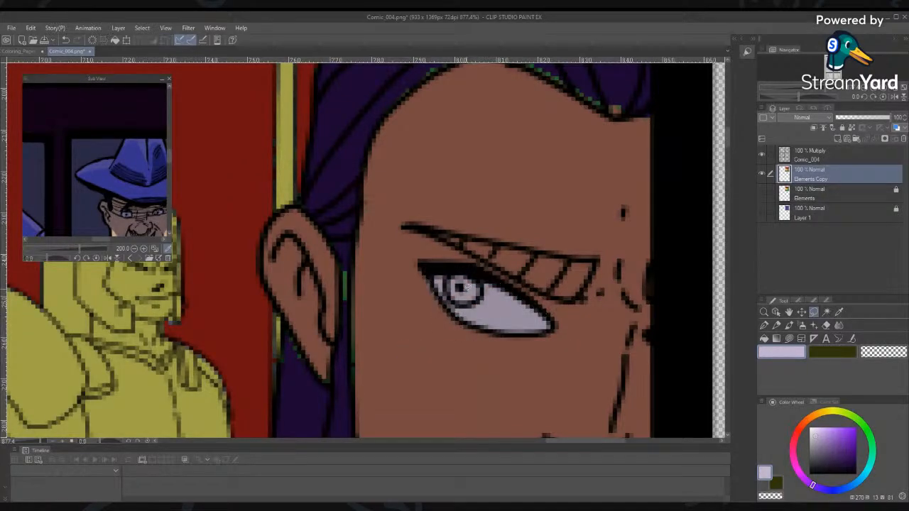
# Lasso the iris, fill it with dark brown (hue 37, saturation 78, value 19), and deselect
pyautogui.moveTo(465, 301)
pyautogui.mouseDown()
pyautogui.moveTo(480, 296)
pyautogui.moveTo(466, 267)
pyautogui.moveTo(449, 271)
pyautogui.mouseUp()
pyautogui.click(816, 414)
pyautogui.click(845, 465)
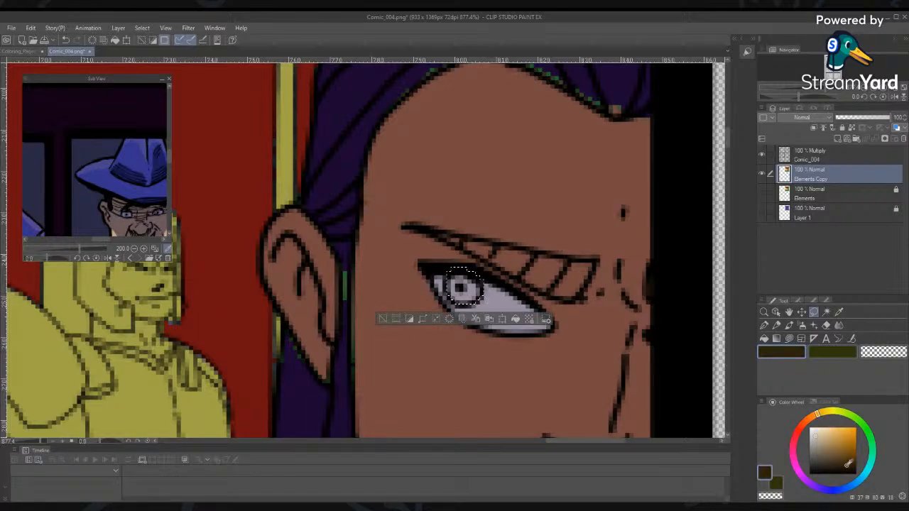
pyautogui.click(508, 317)
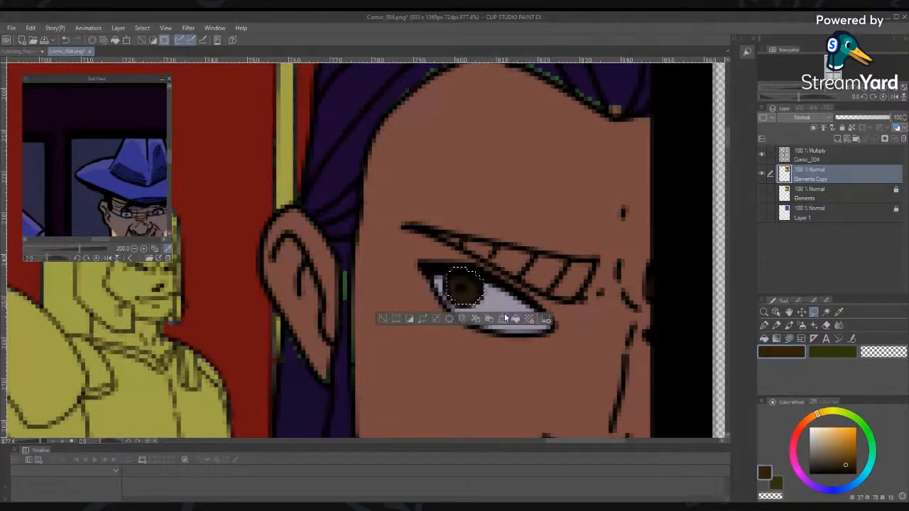
pyautogui.click(383, 318)
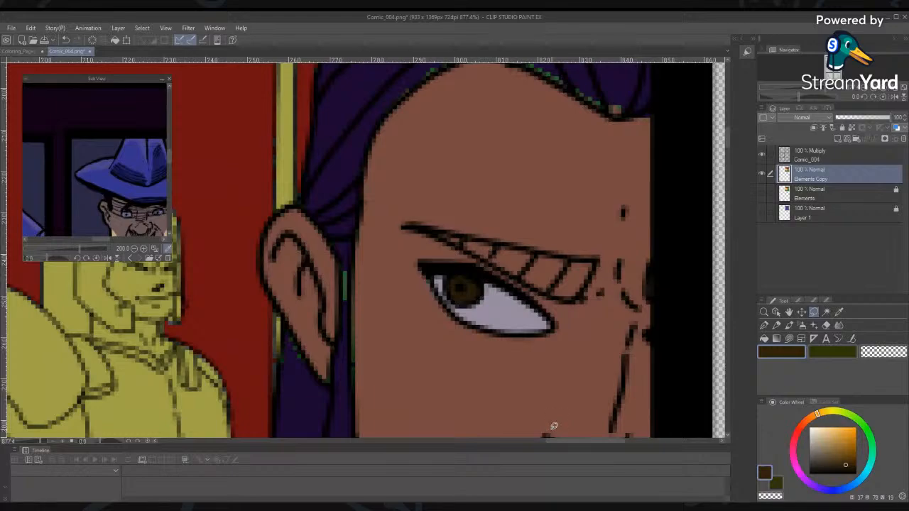
# Lasso the hair strand hanging over the robe, fill it with the purple sampled from the hair, and deselect
pyautogui.hotkey('ctrl', 'space')
pyautogui.moveTo(550, 428)
pyautogui.mouseDown()
pyautogui.moveTo(516, 402)
pyautogui.moveTo(558, 188)
pyautogui.mouseUp()
pyautogui.press('space')
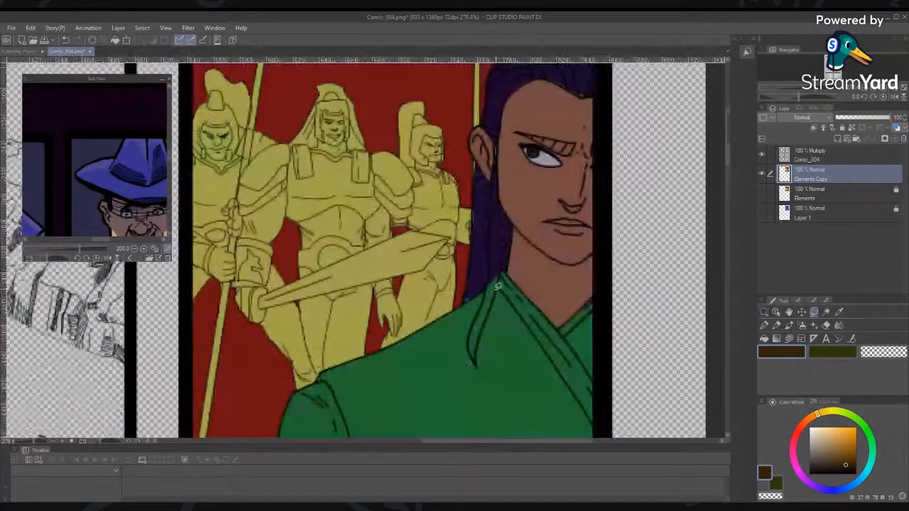
pyautogui.moveTo(501, 273)
pyautogui.mouseDown()
pyautogui.moveTo(477, 360)
pyautogui.moveTo(471, 333)
pyautogui.moveTo(503, 252)
pyautogui.mouseUp()
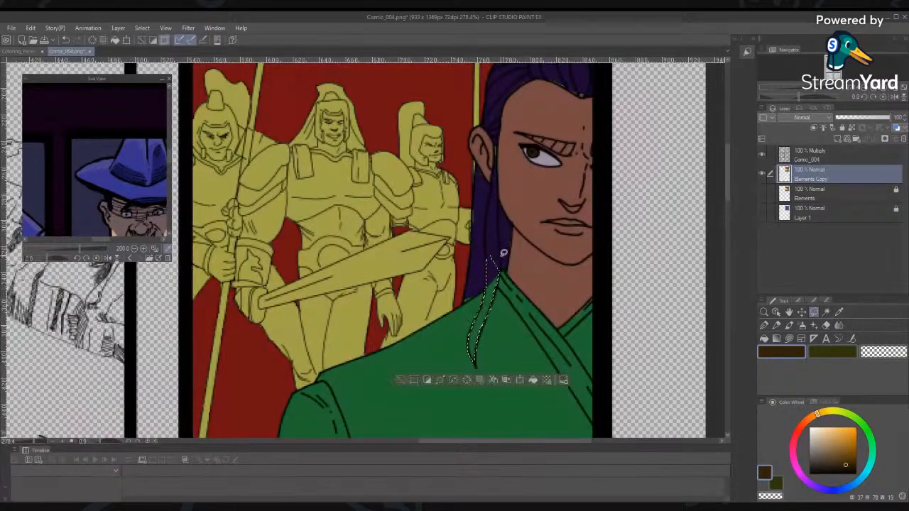
pyautogui.keyDown('alt'); pyautogui.click(501, 253); pyautogui.keyUp('alt')
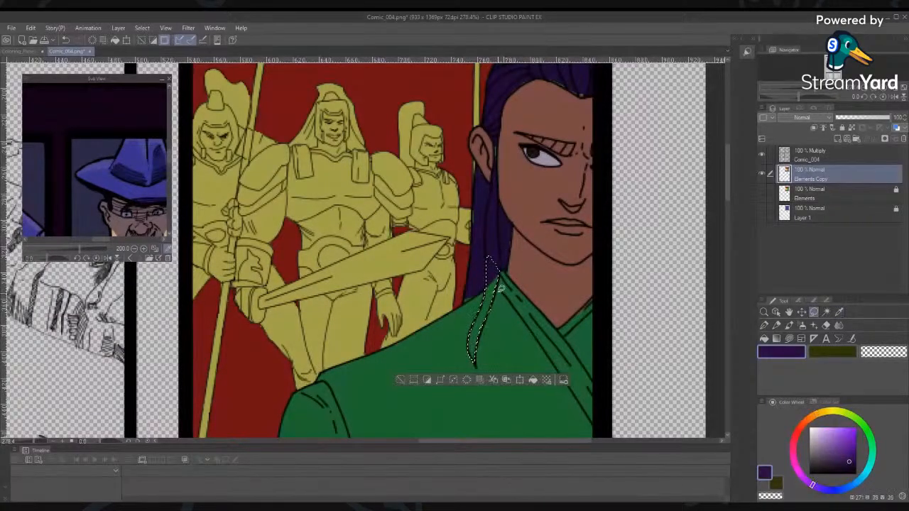
pyautogui.click(533, 379)
pyautogui.click(400, 380)
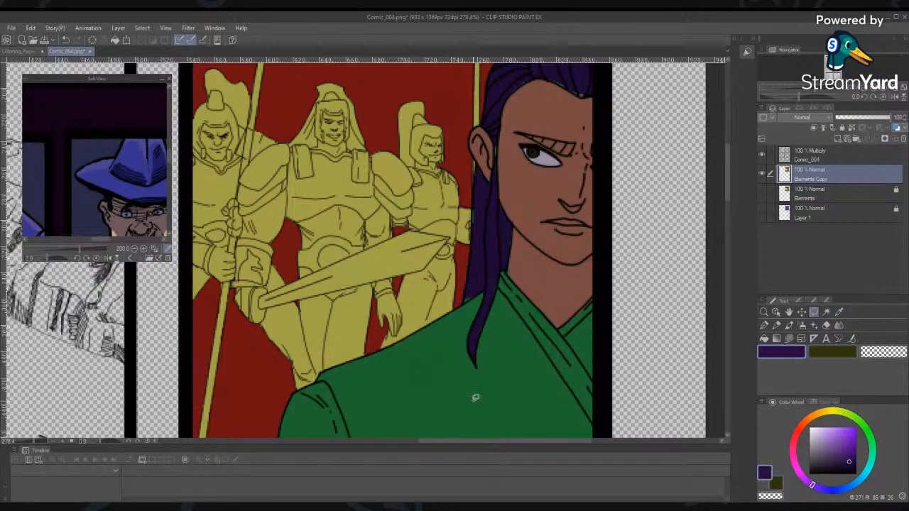
# Choose a light green (hue 86, saturation 49, value 77), lasso around the whole robe, fill the robe areas with it, and deselect
pyautogui.scroll(-2, 505, 324)
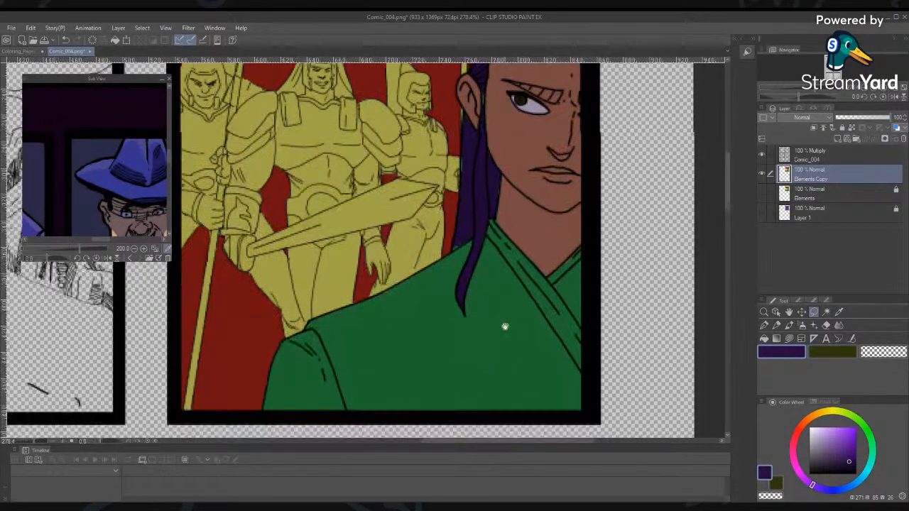
pyautogui.click(824, 431)
pyautogui.click(850, 415)
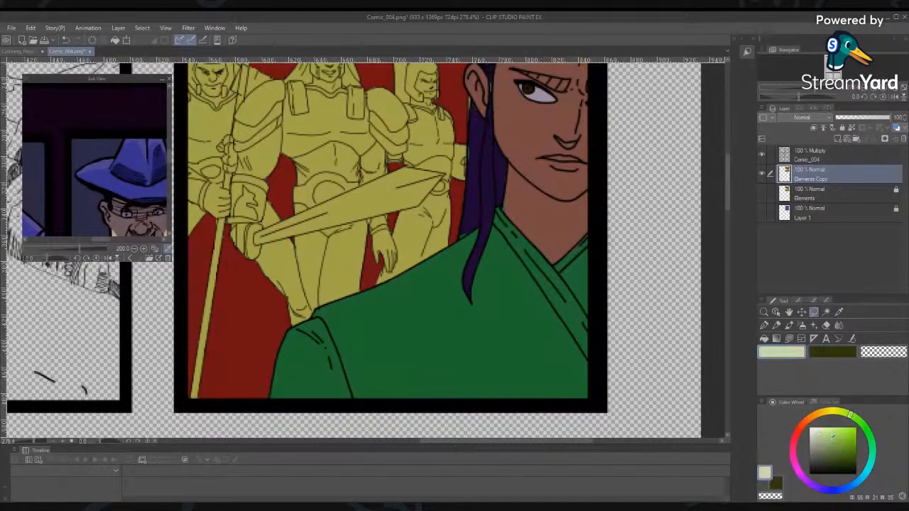
pyautogui.click(828, 437)
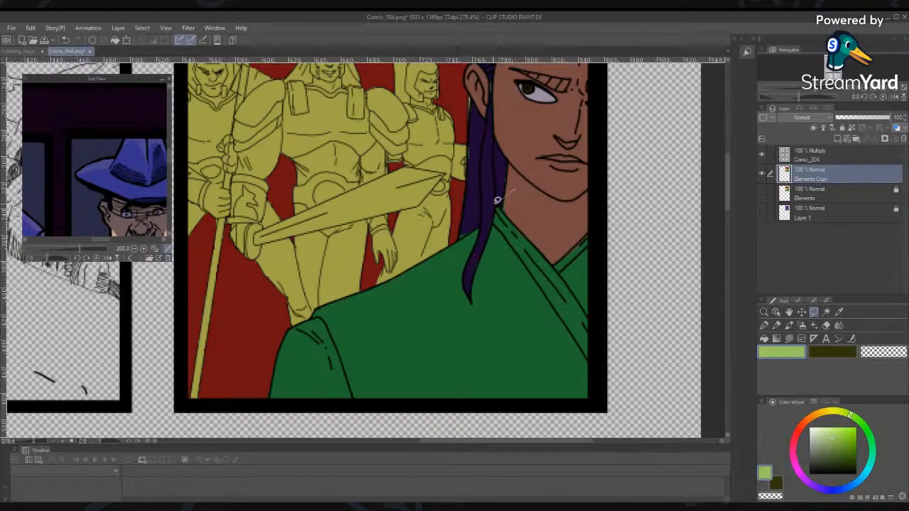
pyautogui.moveTo(510, 190)
pyautogui.mouseDown()
pyautogui.moveTo(240, 377)
pyautogui.moveTo(252, 404)
pyautogui.moveTo(501, 426)
pyautogui.moveTo(617, 426)
pyautogui.moveTo(674, 304)
pyautogui.moveTo(627, 190)
pyautogui.mouseUp()
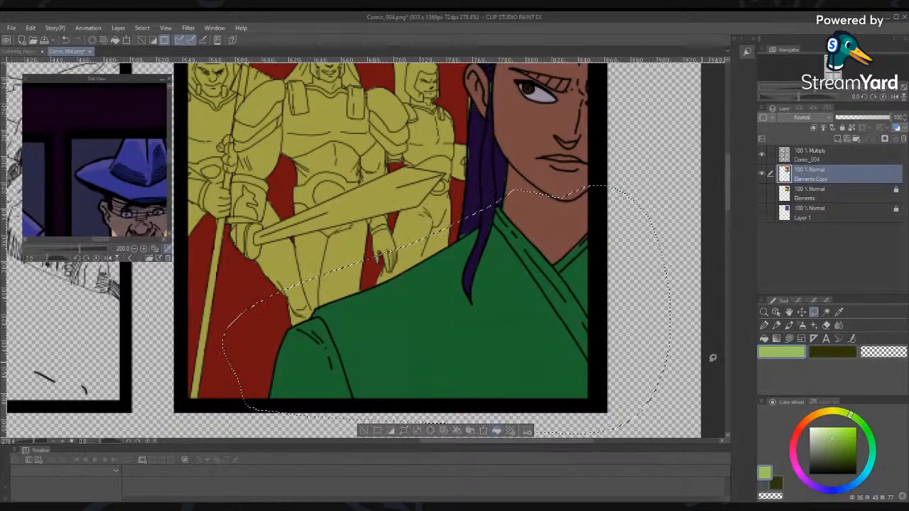
pyautogui.click(763, 339)
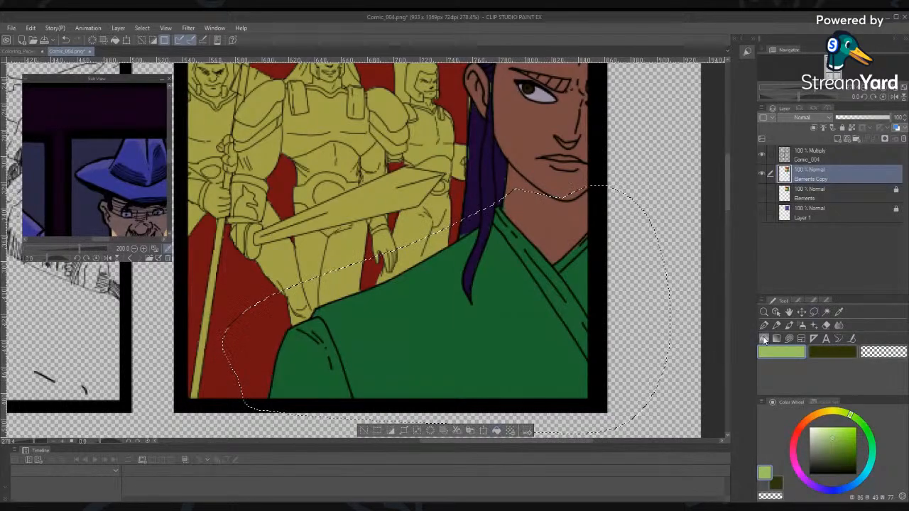
pyautogui.click(484, 325)
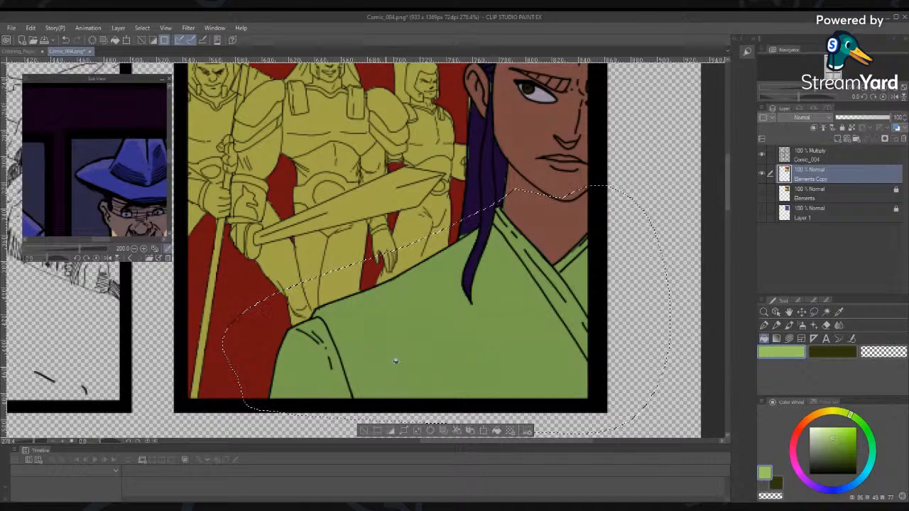
pyautogui.hotkey('ctrl', 'd')
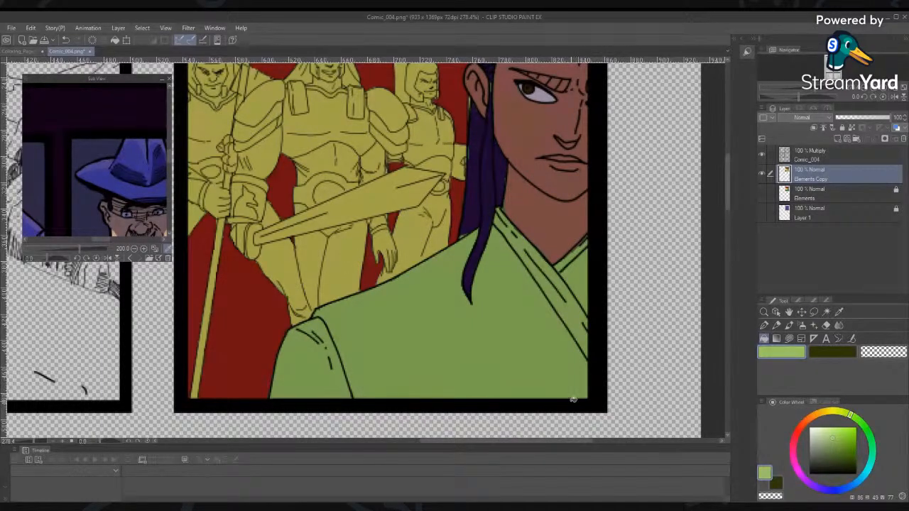
# Darken the green to saturation 53, value 55, restore the robe selection, refill the robe with it, and deselect
pyautogui.click(834, 447)
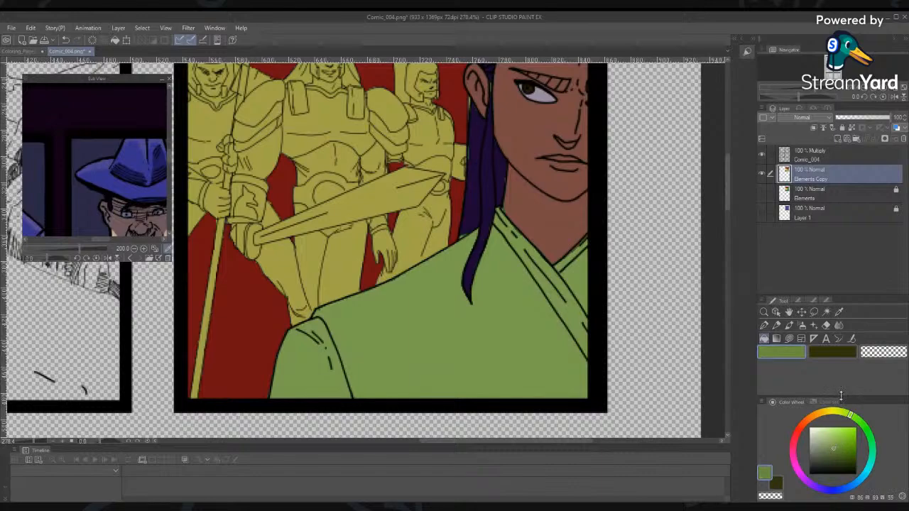
pyautogui.hotkey('ctrl', 'shift', 'd')
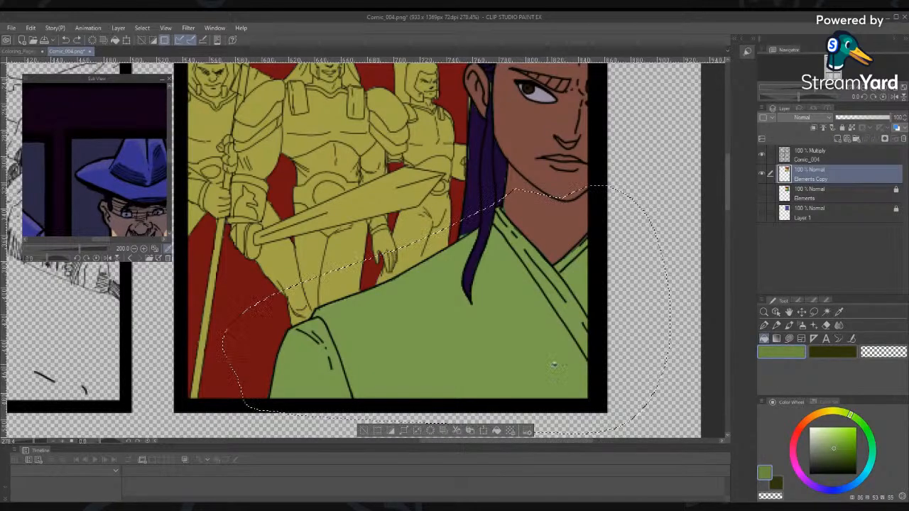
pyautogui.click(511, 339)
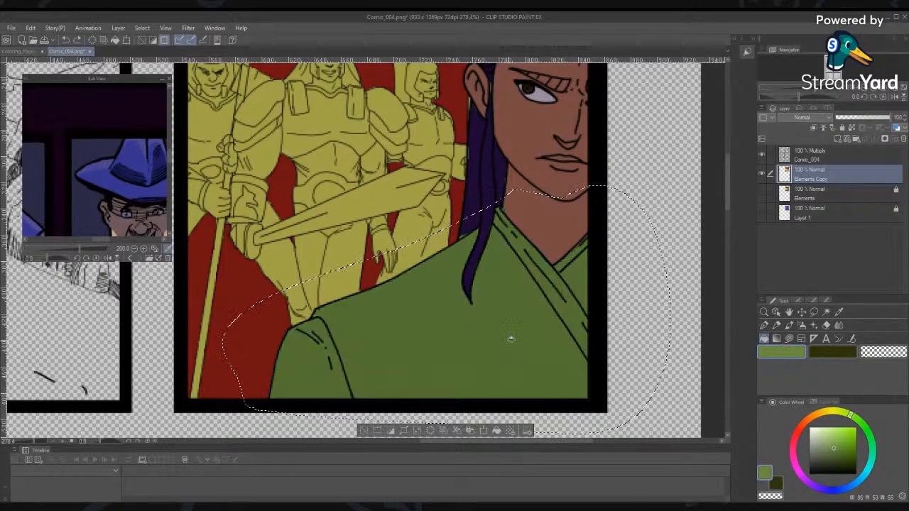
pyautogui.click(364, 431)
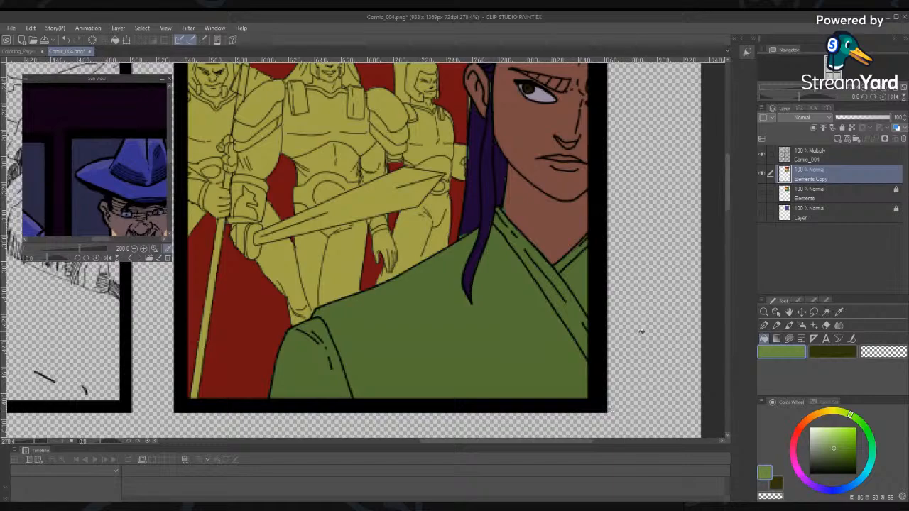
# Sample the purple from the hair, lasso the eyebrow along its outline, fill it, and deselect
pyautogui.moveTo(526, 256); pyautogui.dragTo(508, 362)
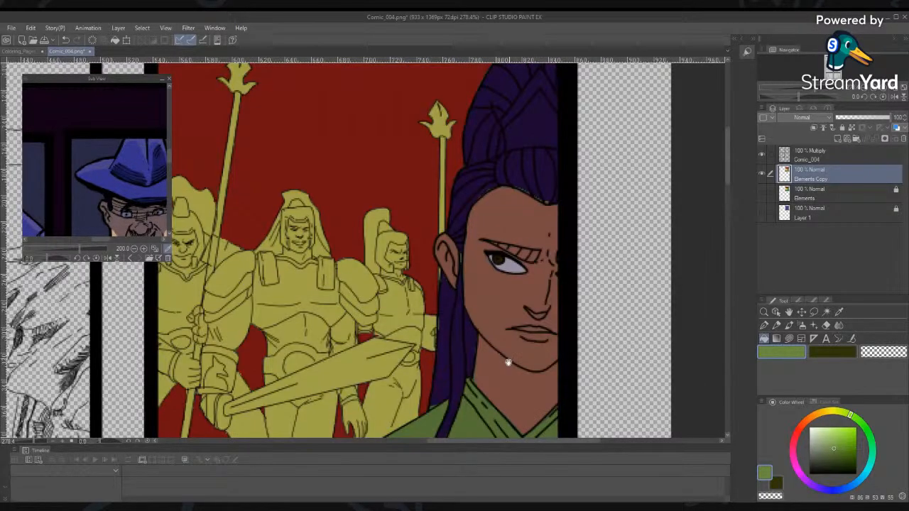
pyautogui.press('m')
pyautogui.keyDown('alt'); pyautogui.click(519, 108); pyautogui.keyUp('alt')
pyautogui.moveTo(481, 239)
pyautogui.mouseDown()
pyautogui.moveTo(543, 245)
pyautogui.moveTo(540, 257)
pyautogui.moveTo(524, 257)
pyautogui.moveTo(485, 240)
pyautogui.mouseUp()
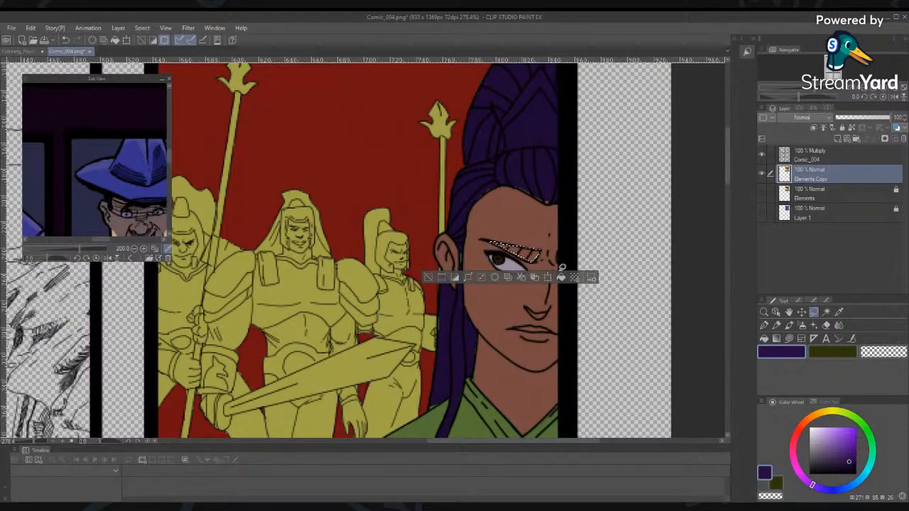
pyautogui.click(562, 276)
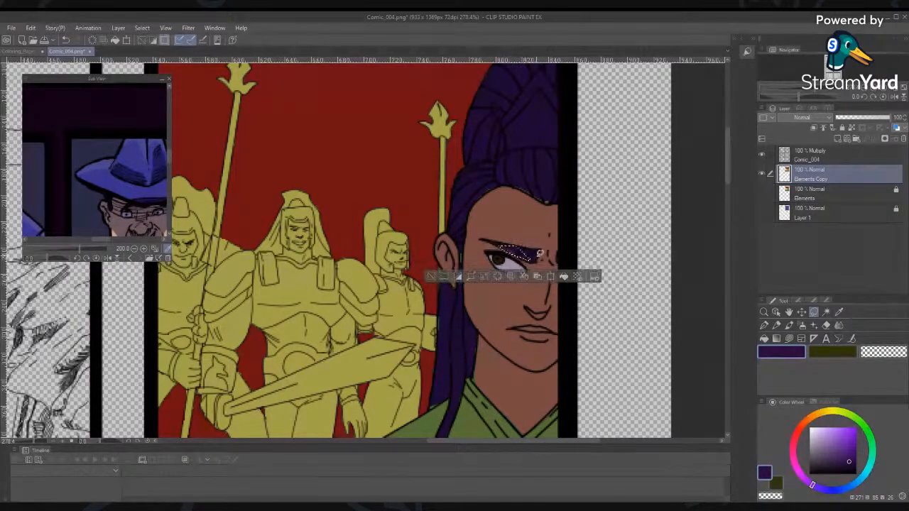
pyautogui.hotkey('ctrl', 'd')
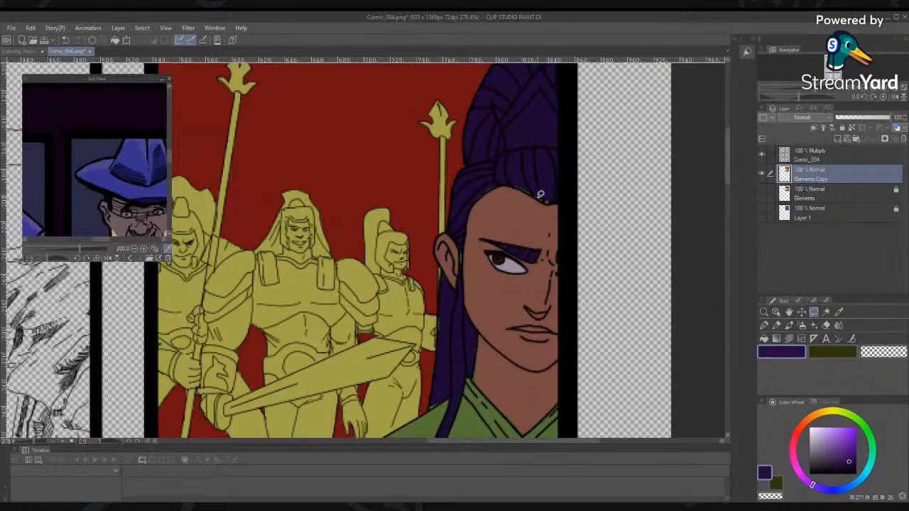
# Touch up the hairline above the forehead with lasso selections in the hair's purple, undoing the stray attempts
pyautogui.moveTo(514, 183)
pyautogui.mouseDown()
pyautogui.moveTo(549, 202)
pyautogui.moveTo(516, 175)
pyautogui.moveTo(478, 193)
pyautogui.mouseUp()
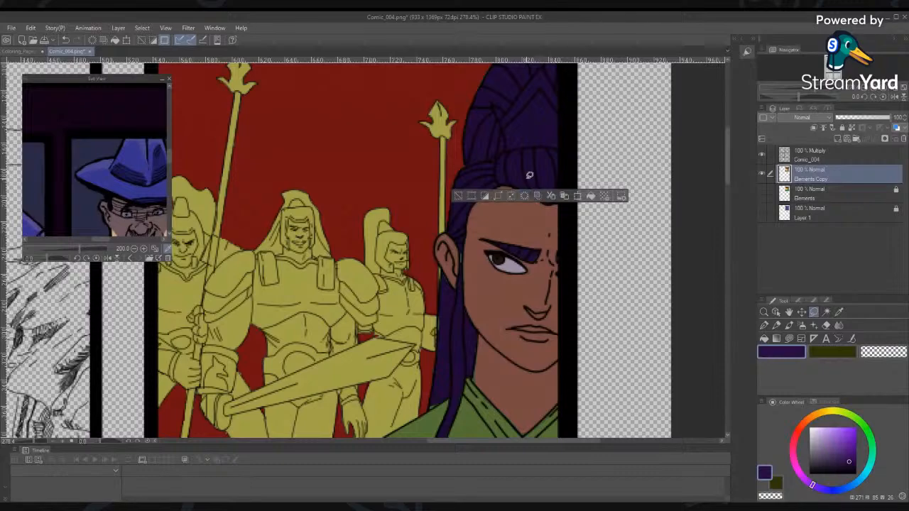
pyautogui.hotkey('ctrl', 'z')
pyautogui.hotkey('ctrl', 'z')
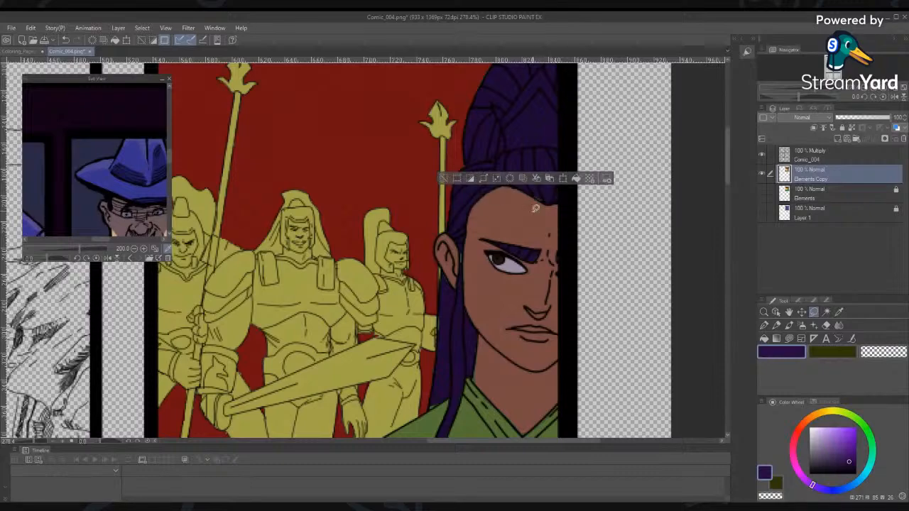
pyautogui.click(493, 334)
pyautogui.moveTo(529, 196); pyautogui.dragTo(534, 202)
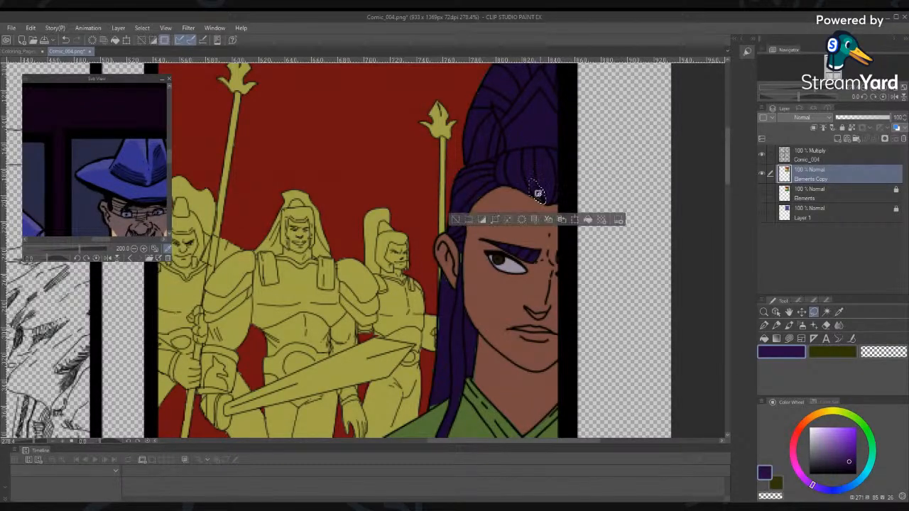
# Lasso the narrow gaps in the hair between the ear and the cheek and fill them with the hair's purple
pyautogui.moveTo(462, 245)
pyautogui.mouseDown()
pyautogui.moveTo(470, 260)
pyautogui.moveTo(461, 274)
pyautogui.moveTo(459, 245)
pyautogui.mouseUp()
pyautogui.click(509, 292)
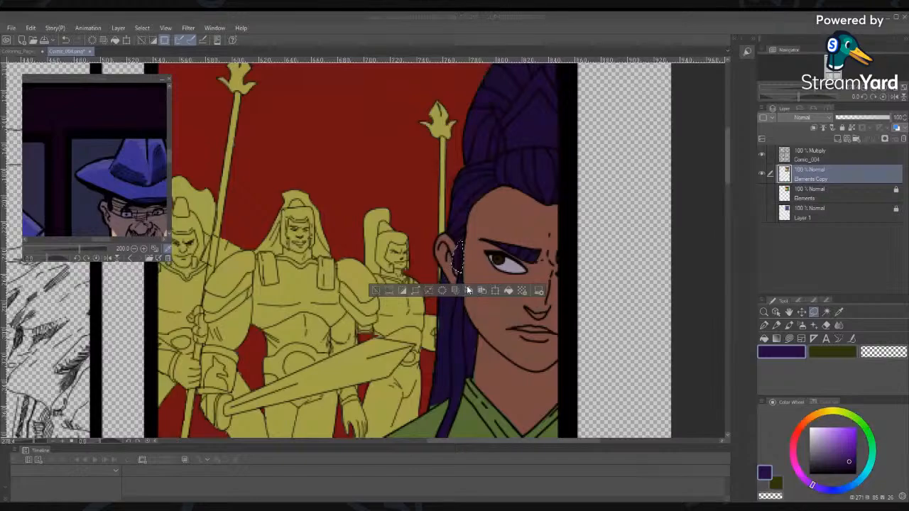
pyautogui.click(464, 211)
pyautogui.moveTo(463, 251)
pyautogui.mouseDown()
pyautogui.moveTo(462, 261)
pyautogui.moveTo(463, 250)
pyautogui.mouseUp()
pyautogui.click(510, 286)
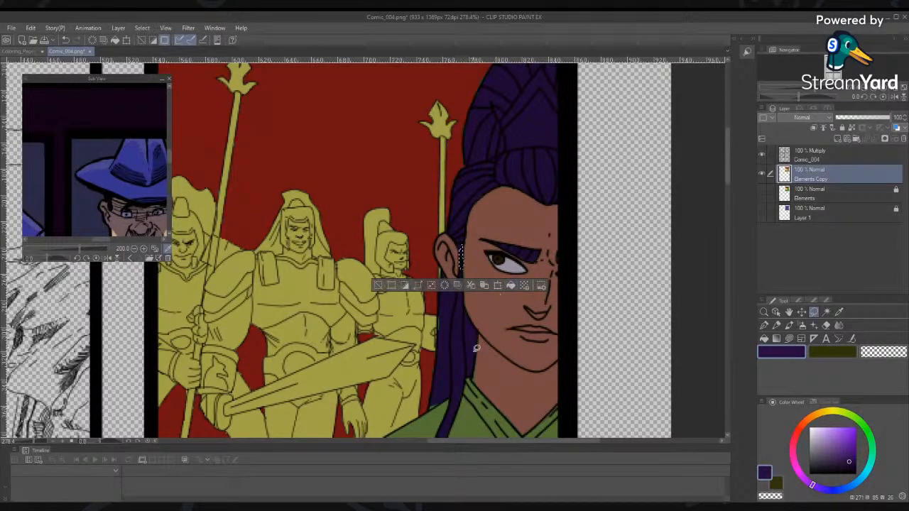
# Lasso the missed patches in the hair strands beside the jaw and neck and fill them with purple
pyautogui.moveTo(477, 347)
pyautogui.mouseDown()
pyautogui.moveTo(482, 338)
pyautogui.moveTo(476, 357)
pyautogui.moveTo(461, 348)
pyautogui.mouseUp()
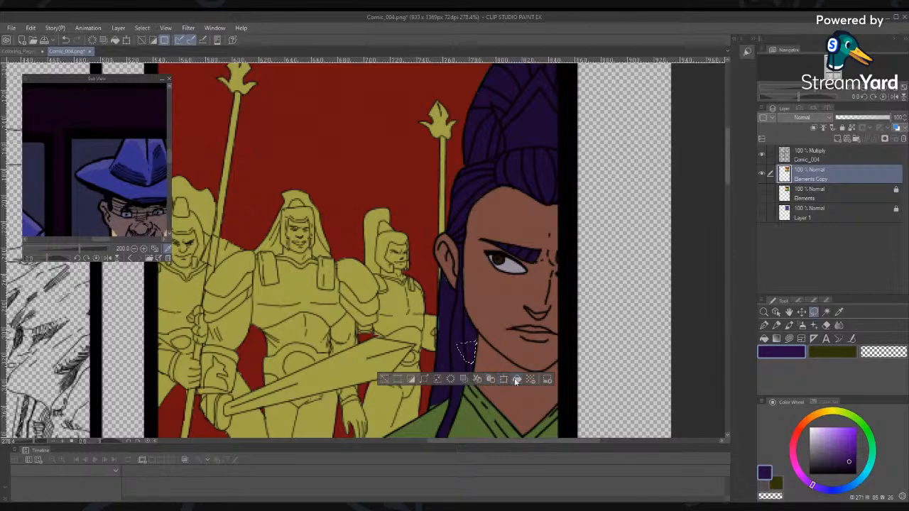
pyautogui.click(517, 379)
pyautogui.moveTo(464, 301)
pyautogui.mouseDown()
pyautogui.moveTo(454, 321)
pyautogui.moveTo(461, 307)
pyautogui.mouseUp()
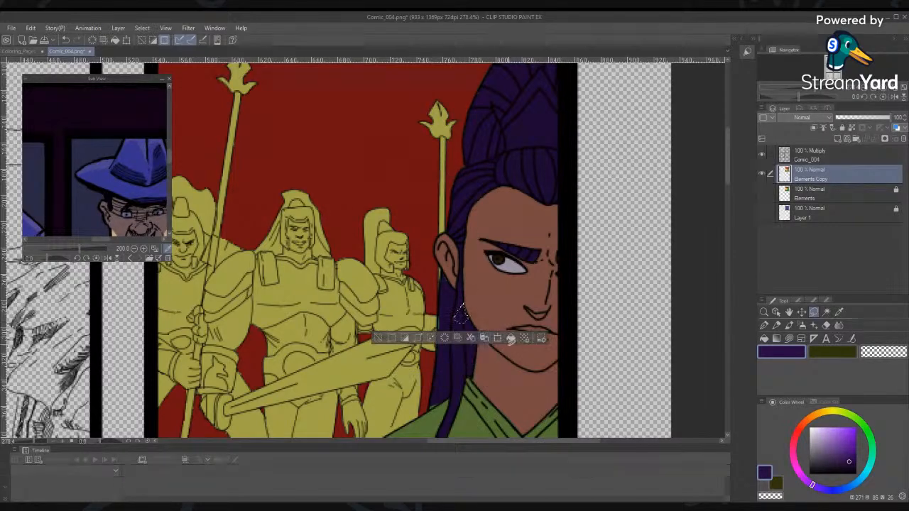
pyautogui.click(510, 338)
# Lasso the gaps below the ear and along the outer edge of the long hair, fill them with purple, and deselect
pyautogui.moveTo(442, 269)
pyautogui.mouseDown()
pyautogui.moveTo(444, 292)
pyautogui.moveTo(443, 272)
pyautogui.mouseUp()
pyautogui.click(496, 319)
pyautogui.moveTo(430, 402)
pyautogui.mouseDown()
pyautogui.moveTo(486, 375)
pyautogui.moveTo(487, 412)
pyautogui.moveTo(461, 393)
pyautogui.moveTo(460, 402)
pyautogui.moveTo(441, 322)
pyautogui.moveTo(439, 345)
pyautogui.moveTo(441, 312)
pyautogui.moveTo(440, 334)
pyautogui.mouseUp()
pyautogui.click(493, 430)
pyautogui.click(509, 426)
pyautogui.click(491, 360)
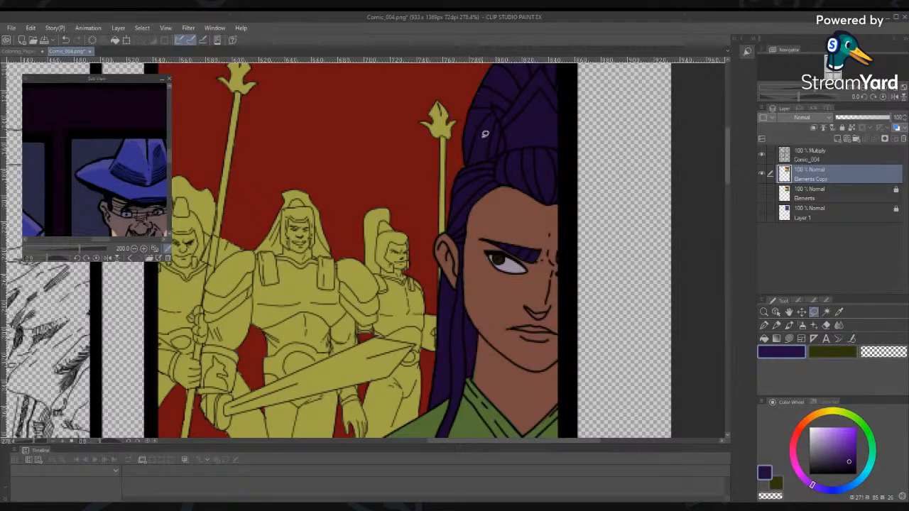
# Lasso small missed patches in the topknot and fill them with the hair's purple
pyautogui.moveTo(478, 92); pyautogui.dragTo(480, 107)
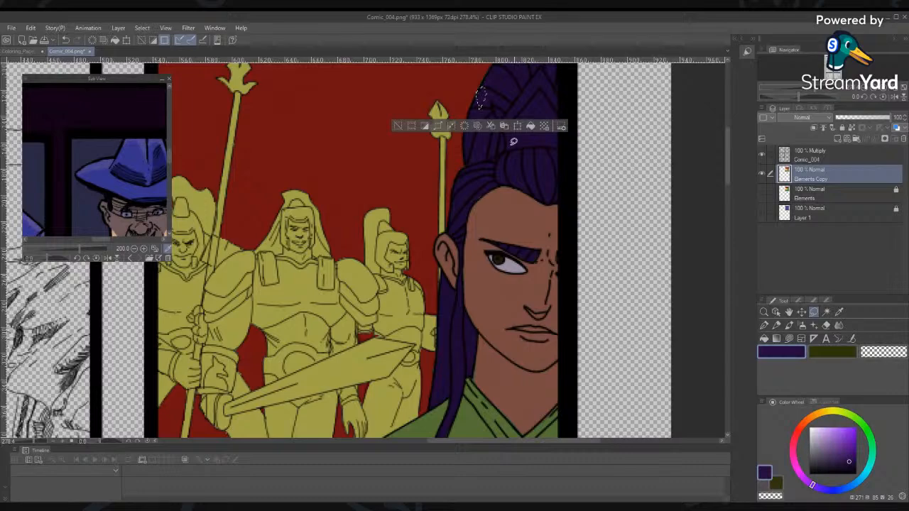
pyautogui.click(531, 126)
pyautogui.moveTo(539, 85); pyautogui.dragTo(547, 89)
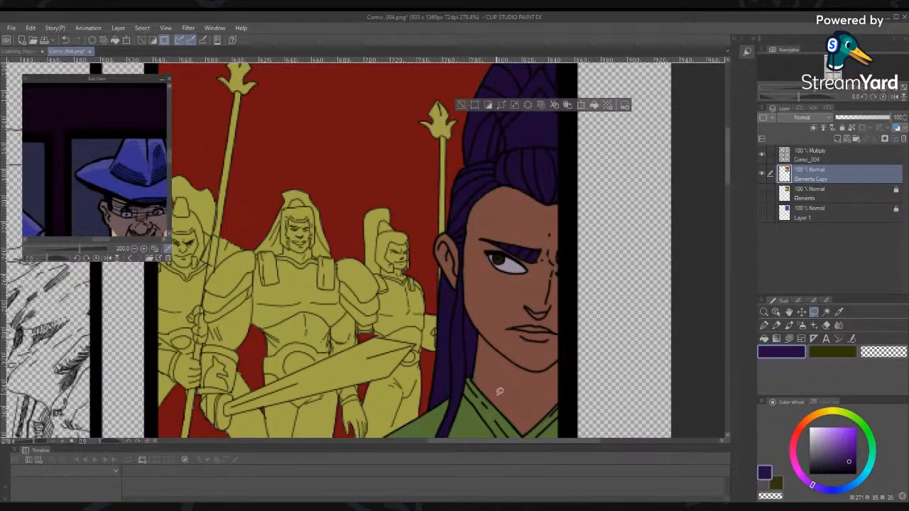
# Choose a light tan (hue 30), lasso the pointed ornament in the topknot, fill it with the tan, and deselect
pyautogui.moveTo(522, 424); pyautogui.dragTo(517, 392)
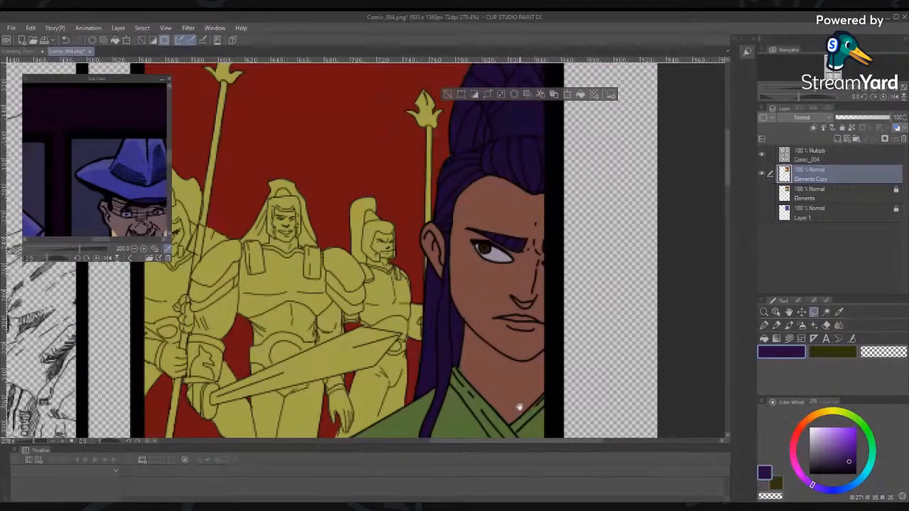
pyautogui.moveTo(519, 406); pyautogui.dragTo(498, 478)
pyautogui.click(830, 424)
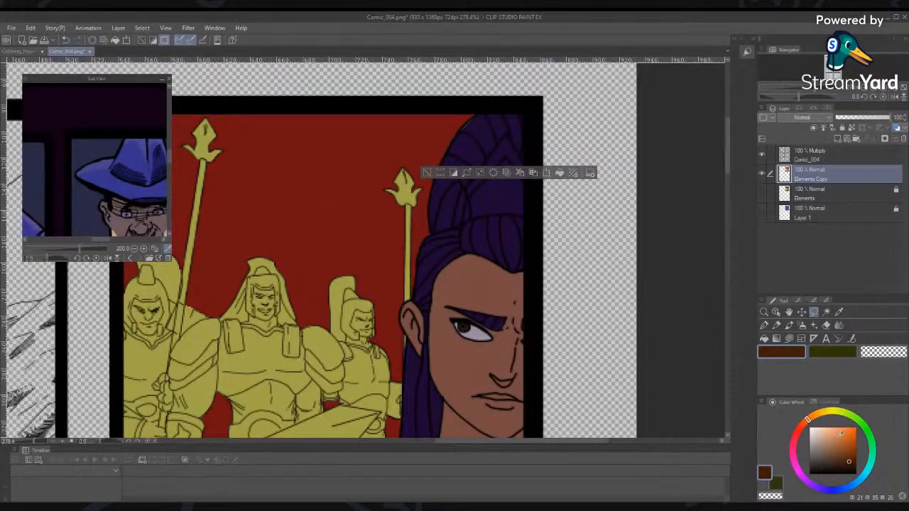
pyautogui.click(835, 438)
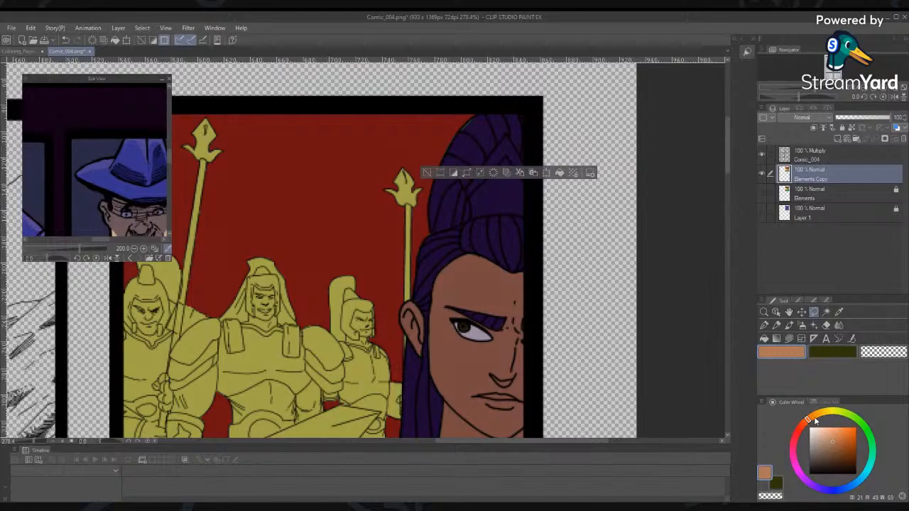
pyautogui.click(815, 422)
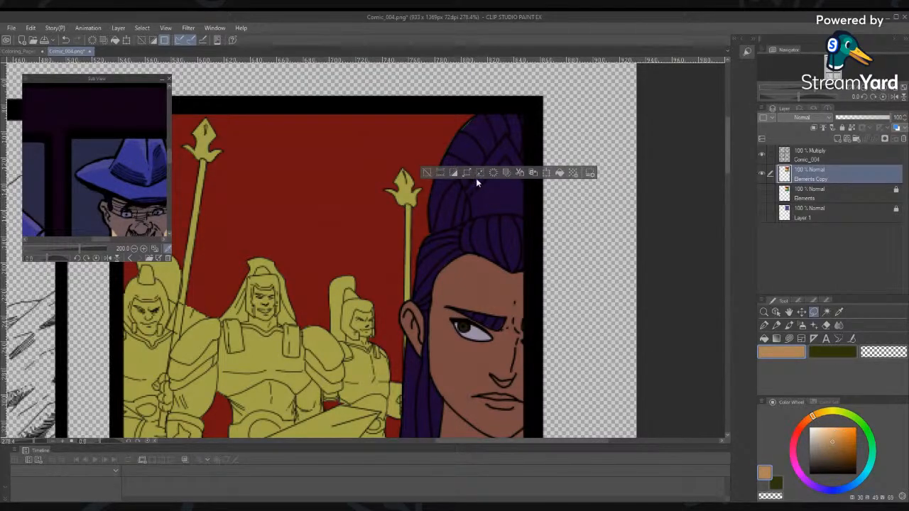
pyautogui.hotkey('ctrl', 'd')
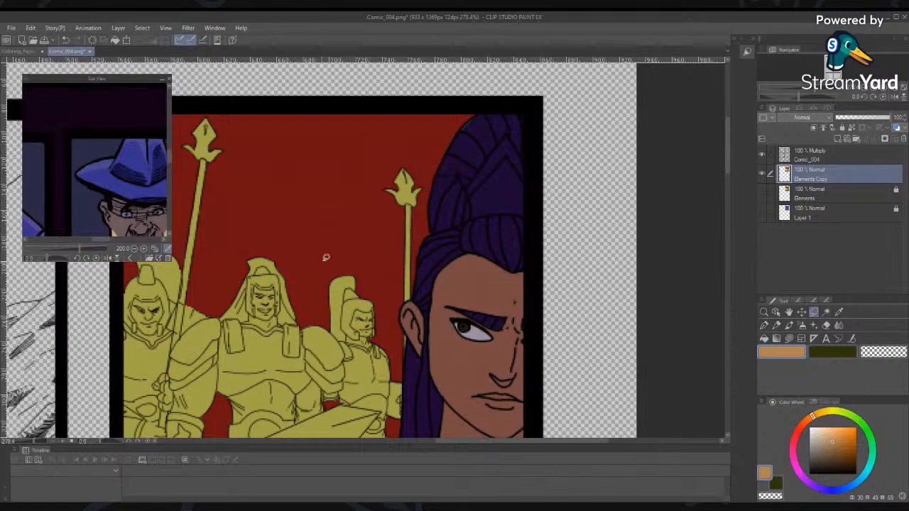
pyautogui.moveTo(469, 184)
pyautogui.mouseDown()
pyautogui.moveTo(506, 132)
pyautogui.moveTo(512, 137)
pyautogui.moveTo(531, 211)
pyautogui.moveTo(471, 213)
pyautogui.mouseUp()
pyautogui.click(547, 234)
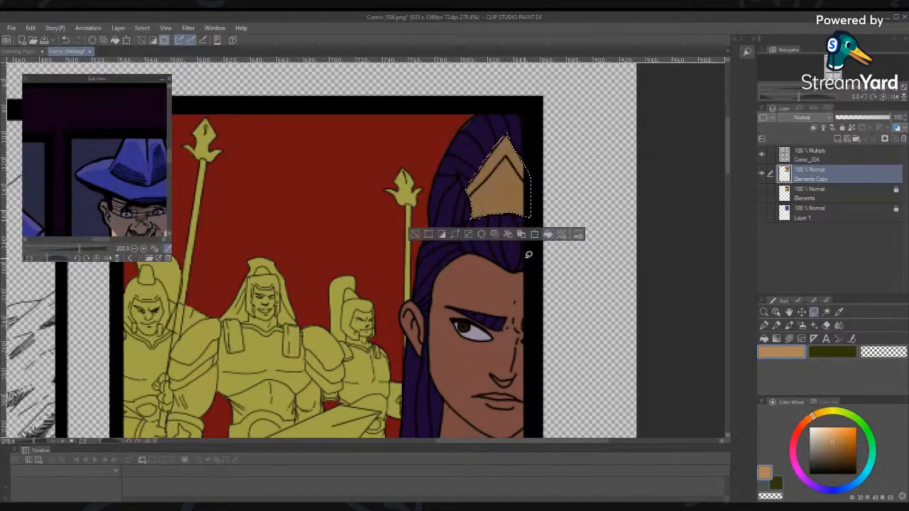
pyautogui.click(415, 234)
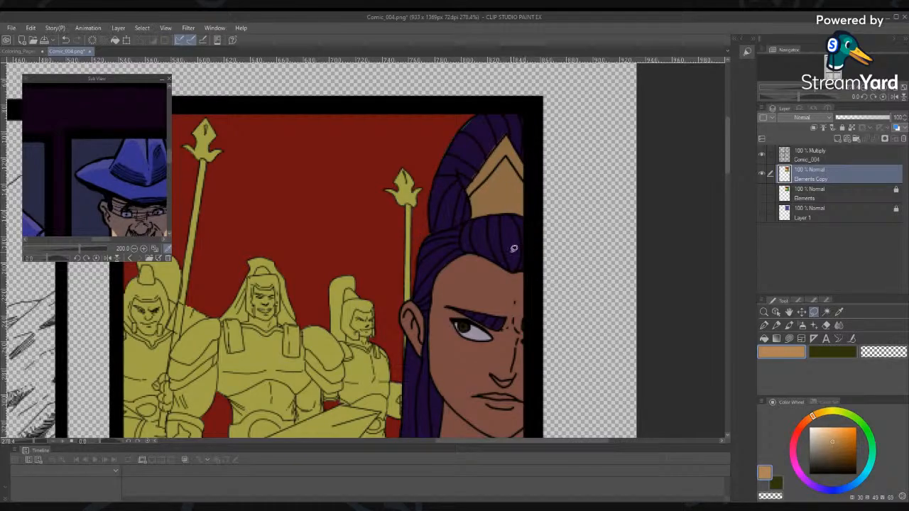
# Sample the hair's purple, then lasso and fill the hair patches along the slanted outer edge of the topknot ornament
pyautogui.keyDown('alt'); pyautogui.click(512, 248); pyautogui.keyUp('alt')
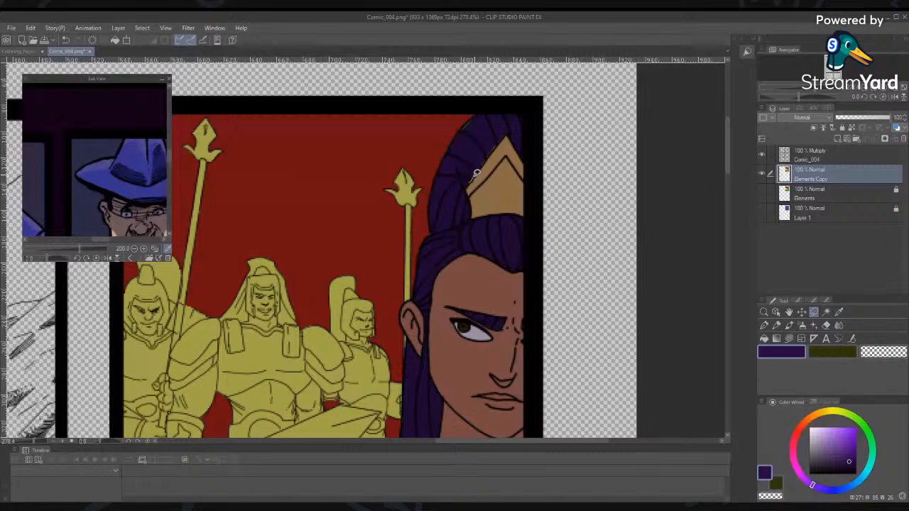
pyautogui.moveTo(475, 173)
pyautogui.mouseDown()
pyautogui.moveTo(506, 130)
pyautogui.moveTo(497, 153)
pyautogui.mouseUp()
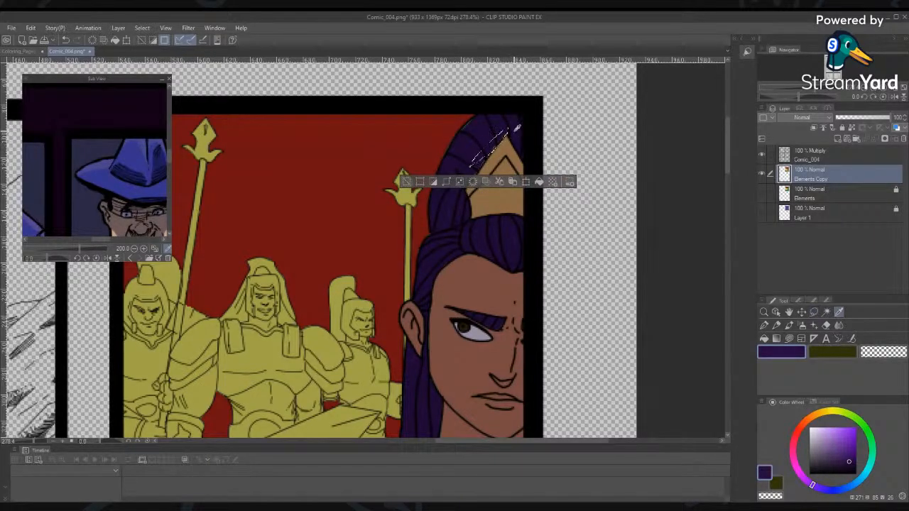
pyautogui.click(539, 182)
pyautogui.click(407, 182)
pyautogui.moveTo(488, 159)
pyautogui.mouseDown()
pyautogui.moveTo(472, 181)
pyautogui.moveTo(486, 145)
pyautogui.moveTo(488, 159)
pyautogui.moveTo(495, 149)
pyautogui.moveTo(477, 169)
pyautogui.mouseUp()
pyautogui.click(530, 185)
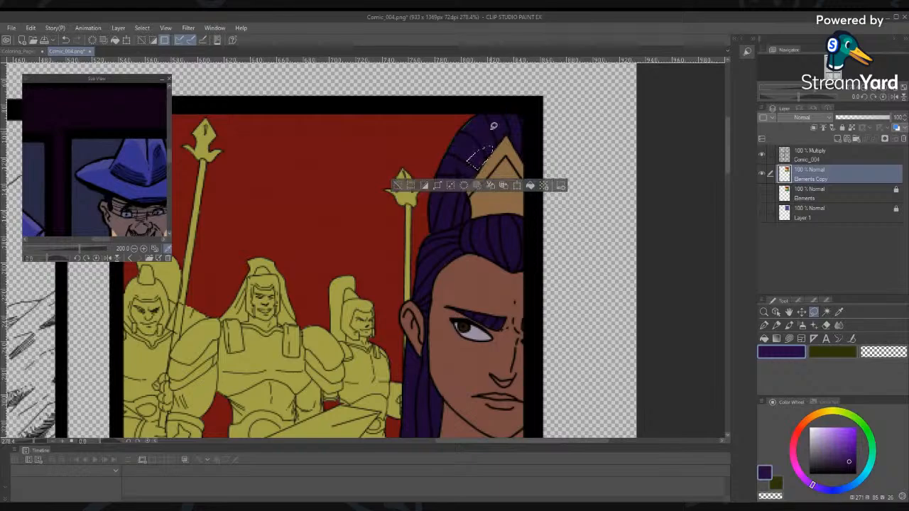
# Lasso the missed hair patches on the topknot's outer edge and beside the hairline, fill them with purple, and deselect
pyautogui.moveTo(461, 132); pyautogui.dragTo(471, 122)
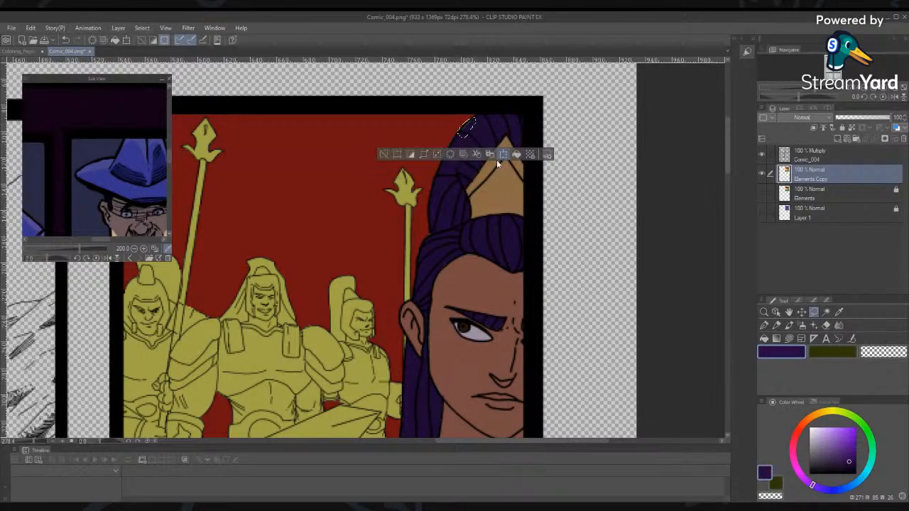
pyautogui.click(502, 155)
pyautogui.hotkey('ctrl', 'd')
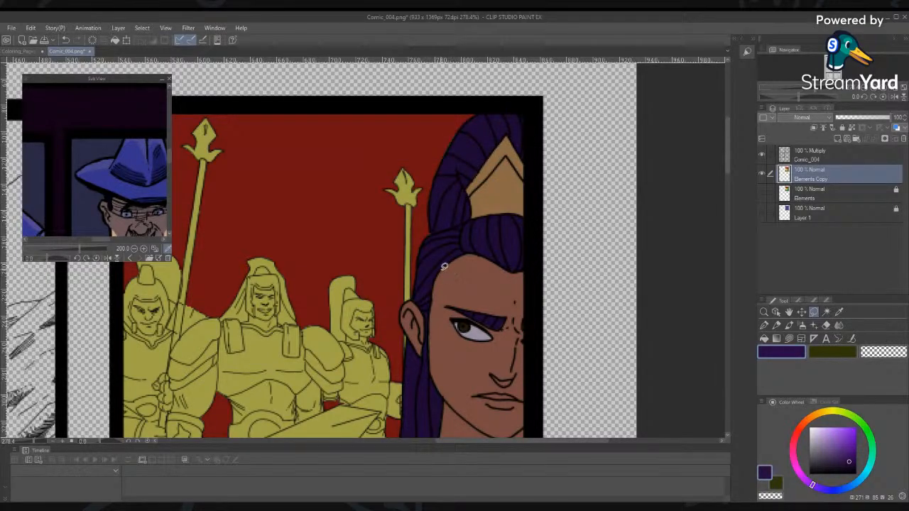
pyautogui.moveTo(444, 266)
pyautogui.mouseDown()
pyautogui.moveTo(455, 254)
pyautogui.moveTo(424, 270)
pyautogui.mouseUp()
pyautogui.hotkey('ctrl', 'd')
# Lasso the robe's crossed collar bands around the base of the neck, extending the selection down to the panel border
pyautogui.moveTo(462, 365); pyautogui.dragTo(514, 153)
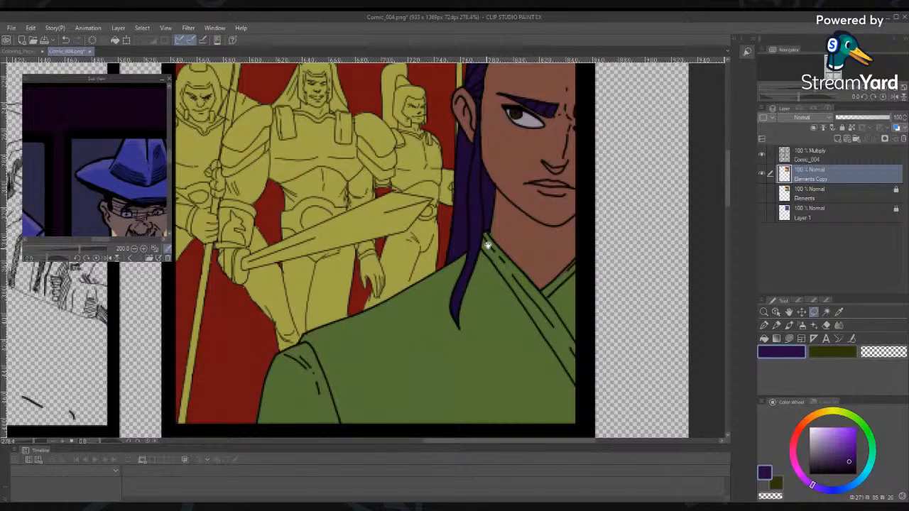
pyautogui.moveTo(488, 245); pyautogui.dragTo(468, 260)
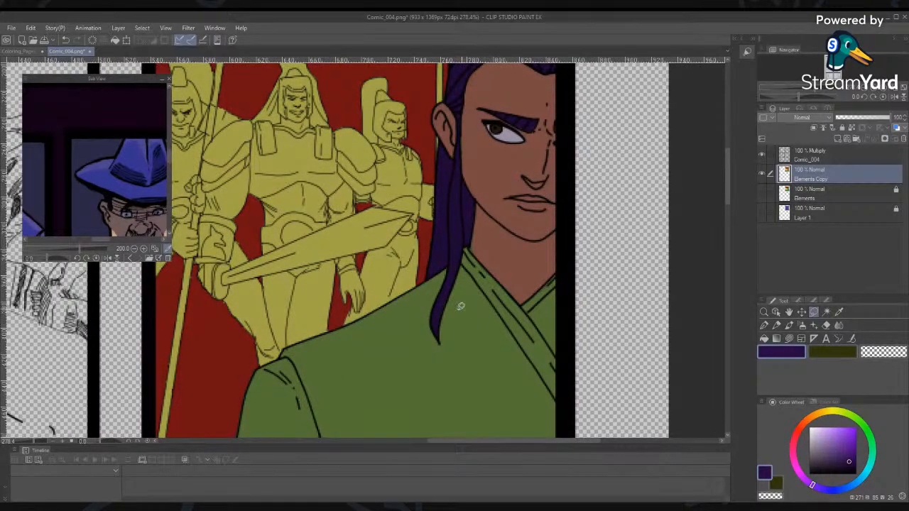
pyautogui.moveTo(488, 329); pyautogui.dragTo(455, 276)
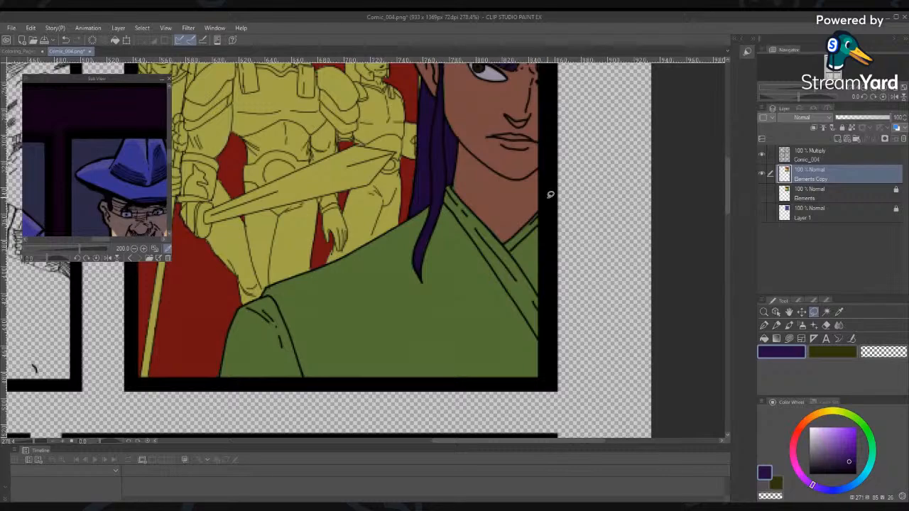
pyautogui.moveTo(551, 205)
pyautogui.mouseDown()
pyautogui.moveTo(463, 168)
pyautogui.moveTo(446, 173)
pyautogui.mouseUp()
pyautogui.moveTo(456, 211)
pyautogui.mouseDown()
pyautogui.moveTo(486, 255)
pyautogui.moveTo(507, 259)
pyautogui.moveTo(550, 207)
pyautogui.mouseUp()
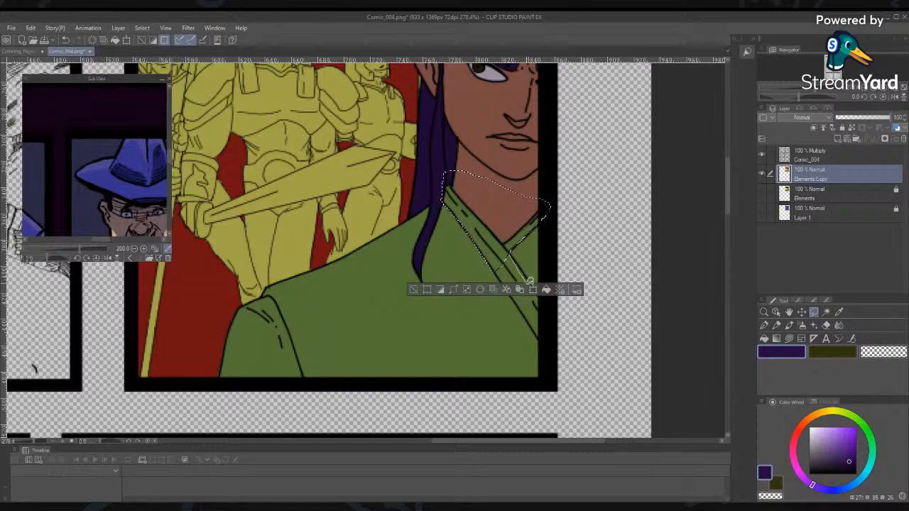
pyautogui.moveTo(548, 318)
pyautogui.mouseDown()
pyautogui.moveTo(541, 340)
pyautogui.moveTo(526, 312)
pyautogui.mouseUp()
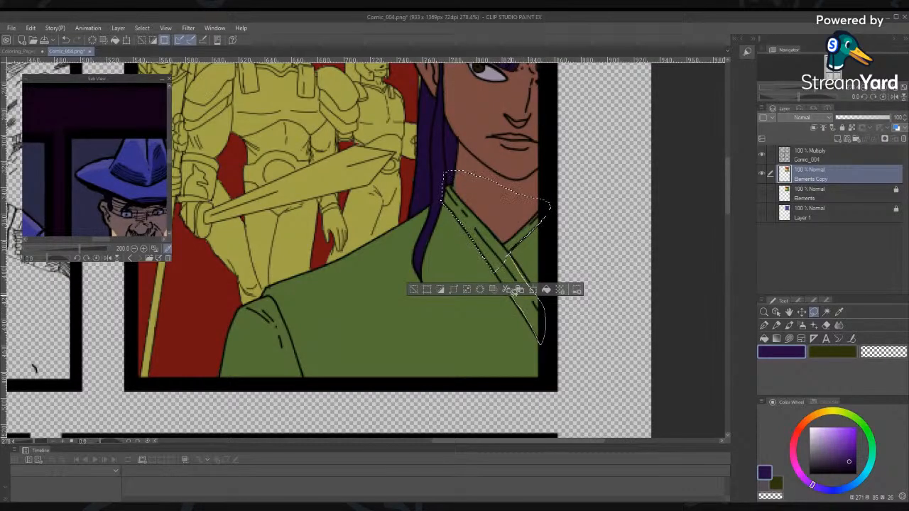
pyautogui.moveTo(492, 260); pyautogui.dragTo(495, 259)
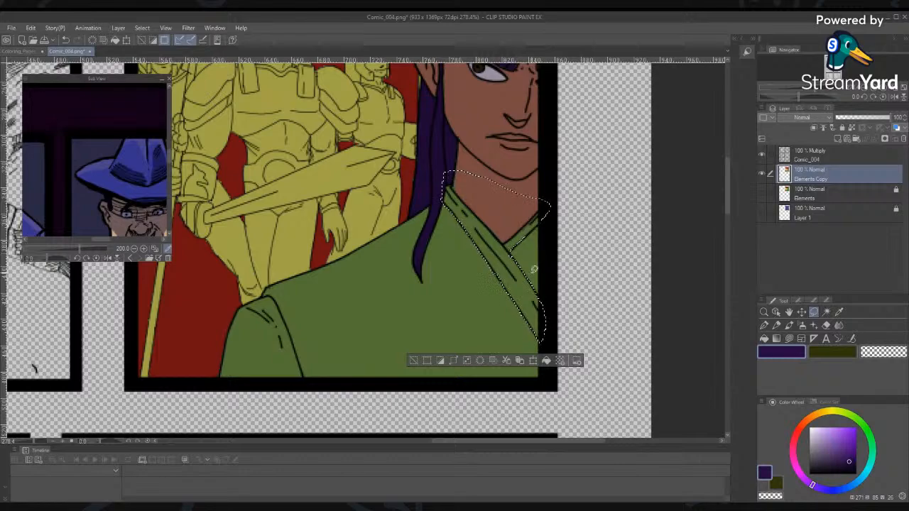
# Fill only the green collar bands inside the selection with the hair's purple, leaving the neck skin untouched, and deselect
pyautogui.press('g')
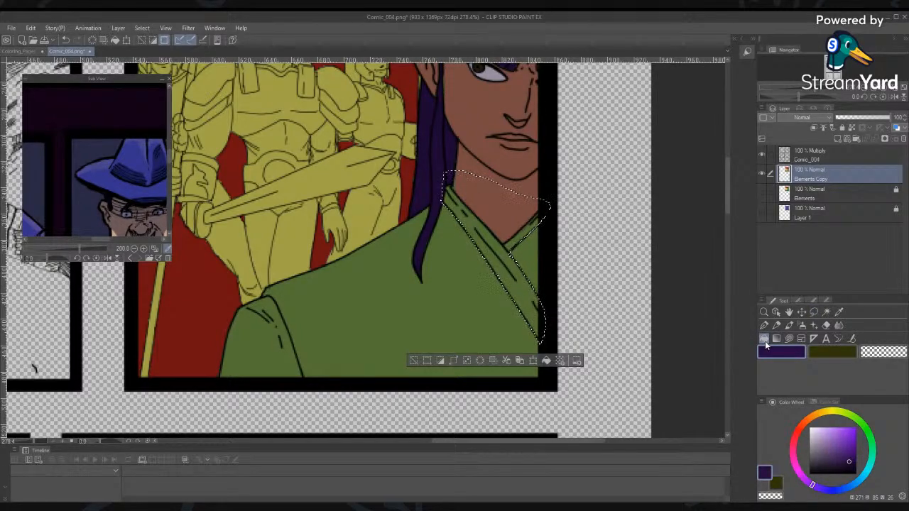
pyautogui.click(546, 362)
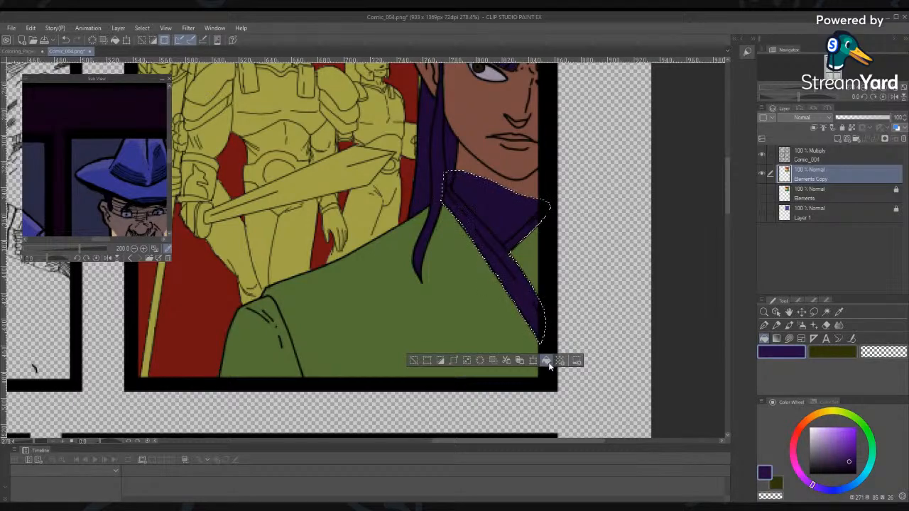
pyautogui.hotkey('ctrl', 'z')
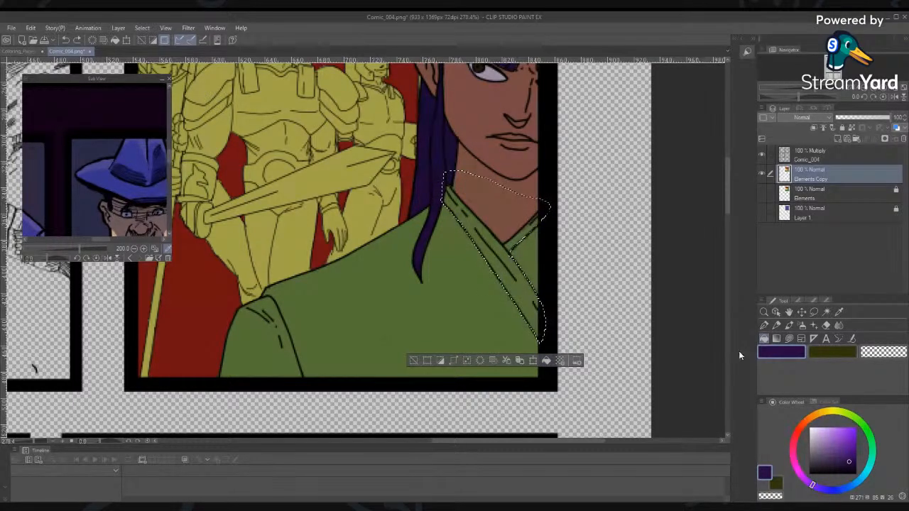
pyautogui.click(500, 250)
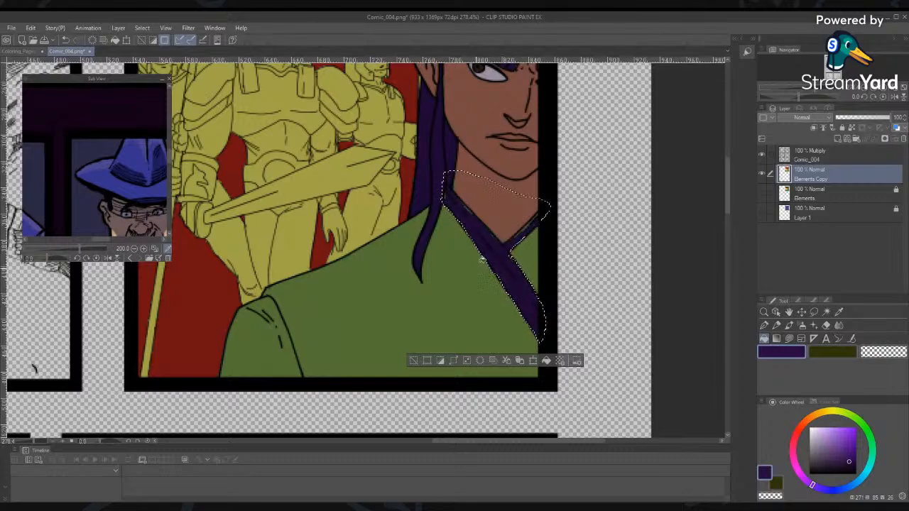
pyautogui.click(414, 360)
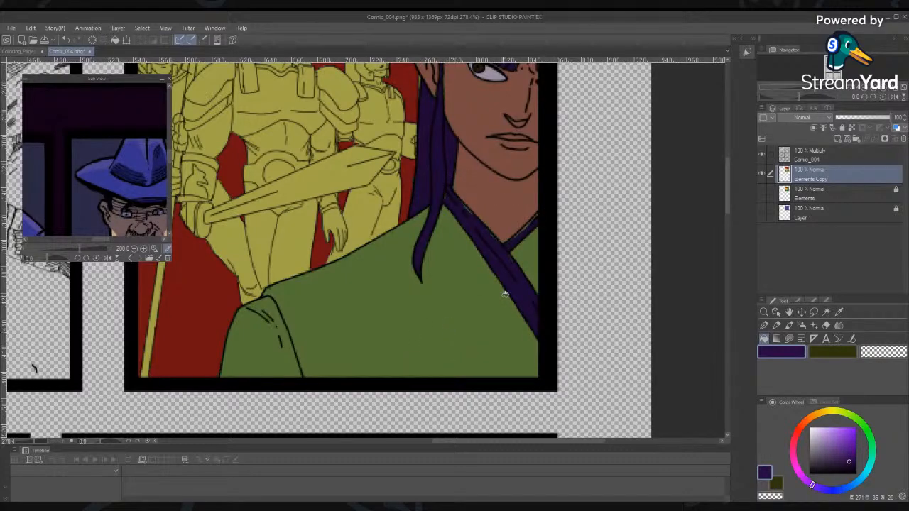
# Lasso the small unfilled gaps along the collar bands' edges and fold lines, fill them with purple, and deselect
pyautogui.press('m')
pyautogui.moveTo(472, 205); pyautogui.dragTo(460, 206)
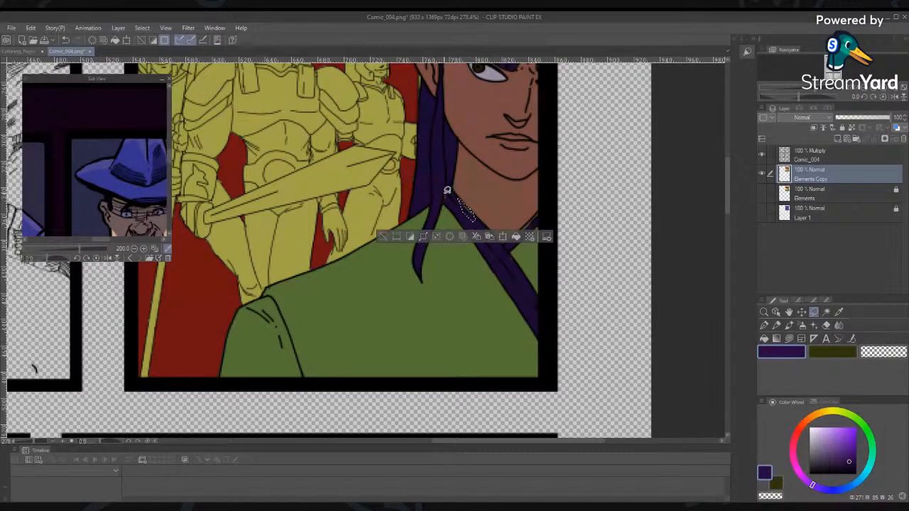
pyautogui.moveTo(447, 191); pyautogui.dragTo(449, 196)
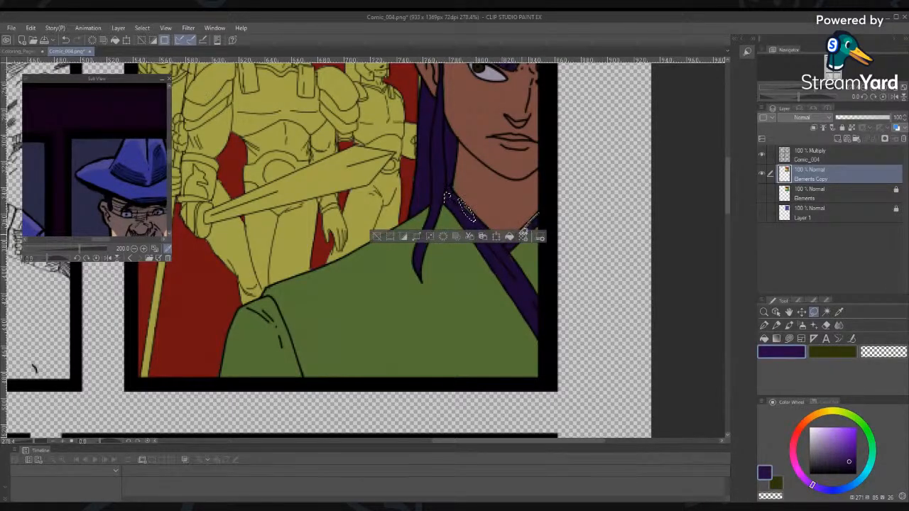
pyautogui.moveTo(536, 216)
pyautogui.mouseDown()
pyautogui.moveTo(490, 225)
pyautogui.moveTo(502, 247)
pyautogui.mouseUp()
pyautogui.moveTo(531, 305)
pyautogui.mouseDown()
pyautogui.moveTo(534, 321)
pyautogui.moveTo(531, 307)
pyautogui.mouseUp()
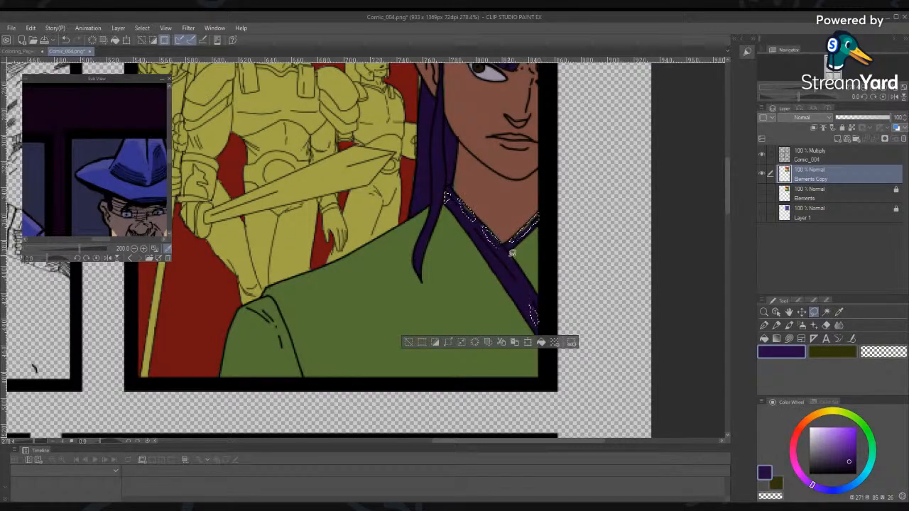
pyautogui.moveTo(517, 234)
pyautogui.mouseDown()
pyautogui.moveTo(534, 220)
pyautogui.moveTo(507, 260)
pyautogui.mouseUp()
pyautogui.click(409, 343)
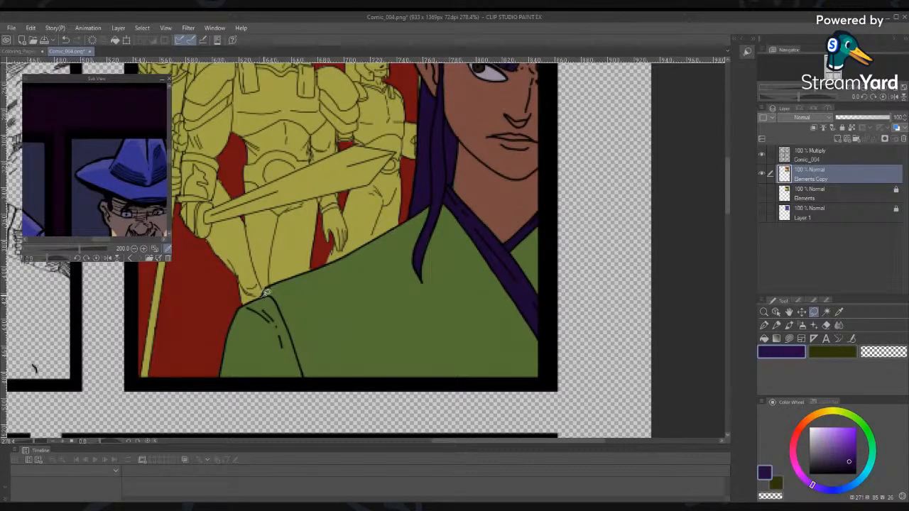
# Lasso the sleeve below the shoulder seam, fill it with a pale lavender (hue 271, saturation 13), and deselect
pyautogui.moveTo(268, 295)
pyautogui.mouseDown()
pyautogui.moveTo(308, 377)
pyautogui.moveTo(217, 383)
pyautogui.moveTo(194, 346)
pyautogui.moveTo(216, 304)
pyautogui.moveTo(269, 293)
pyautogui.mouseUp()
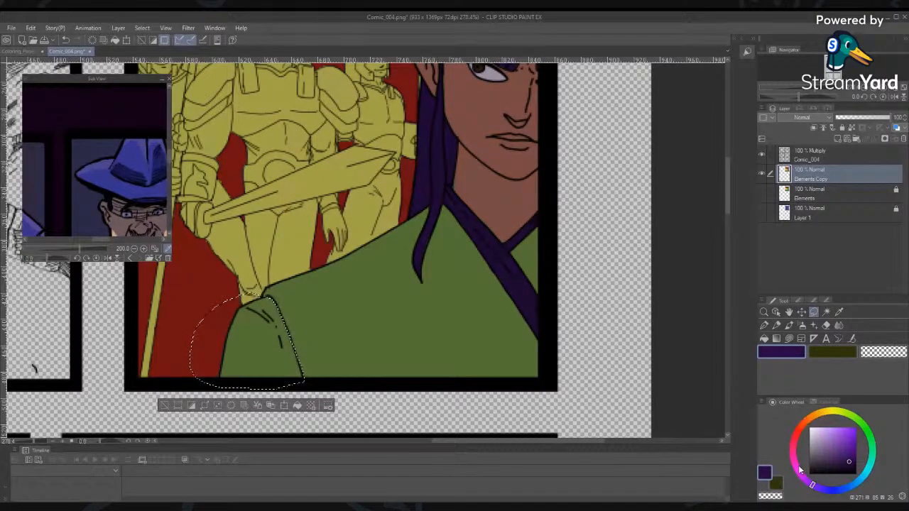
pyautogui.click(818, 437)
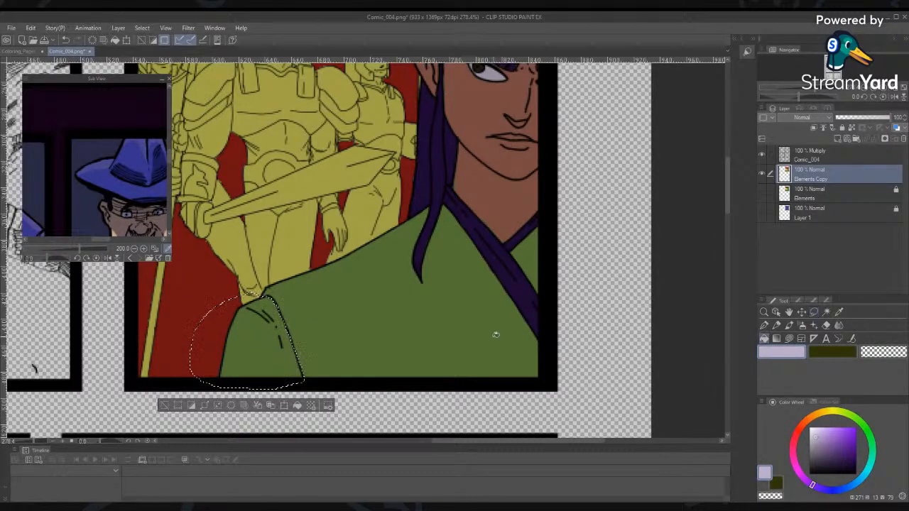
pyautogui.click(261, 348)
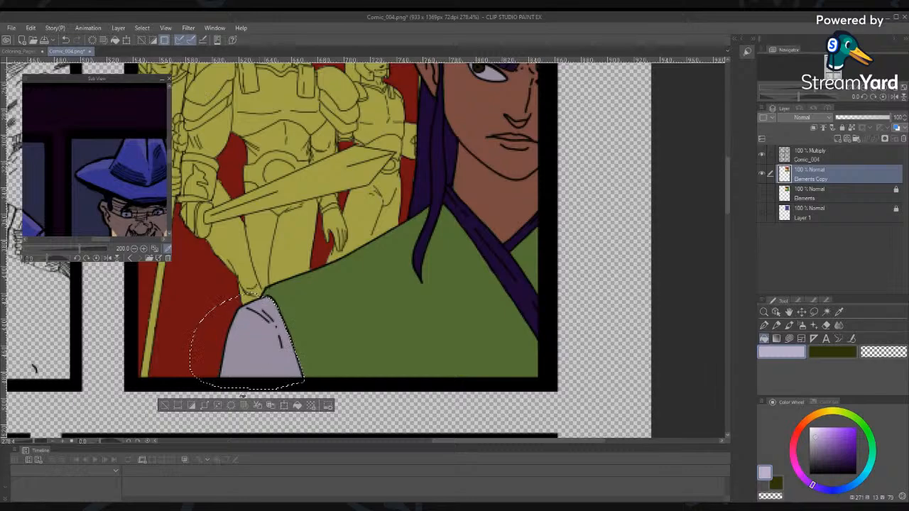
pyautogui.click(163, 406)
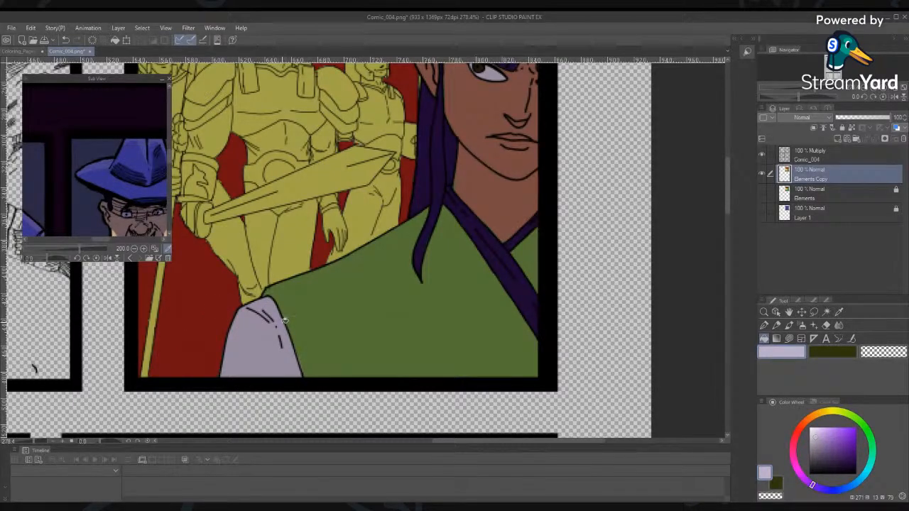
pyautogui.hotkey('ctrl', 'space')
pyautogui.moveTo(389, 332); pyautogui.dragTo(384, 323)
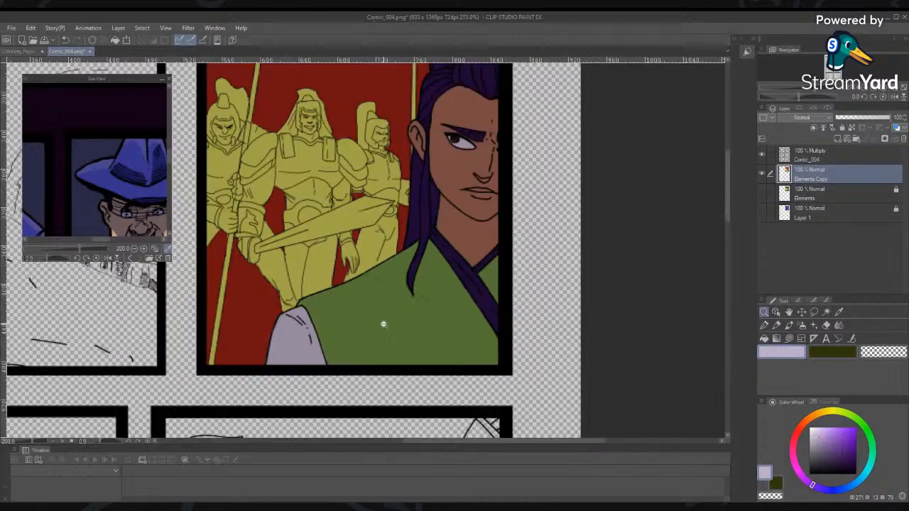
pyautogui.click(384, 324)
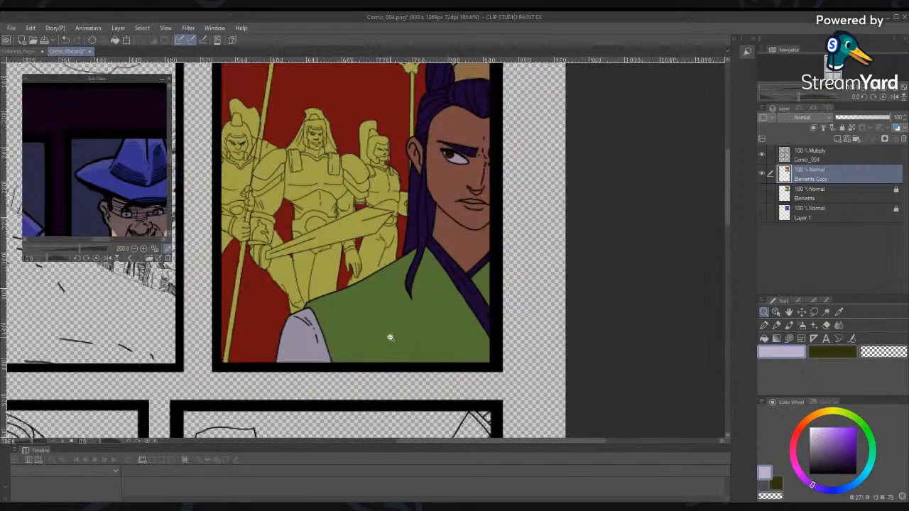
pyautogui.click(386, 332)
pyautogui.moveTo(410, 335); pyautogui.dragTo(416, 356)
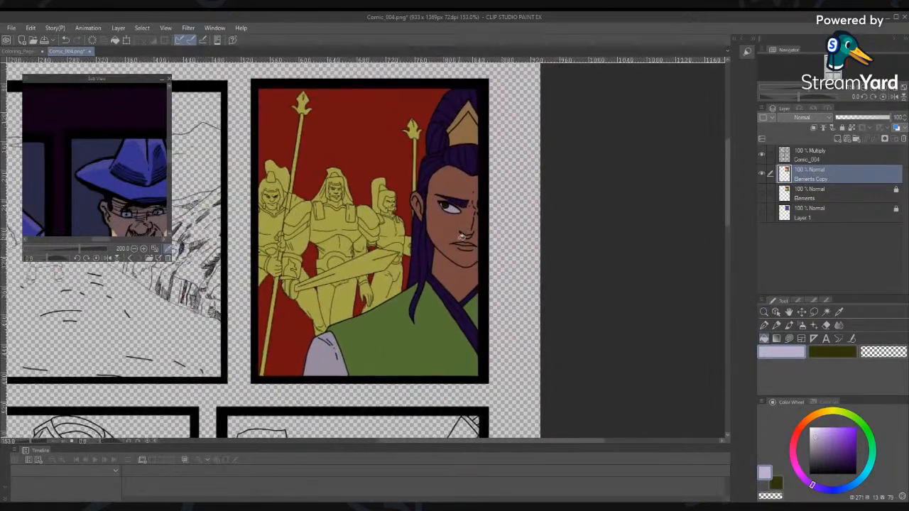